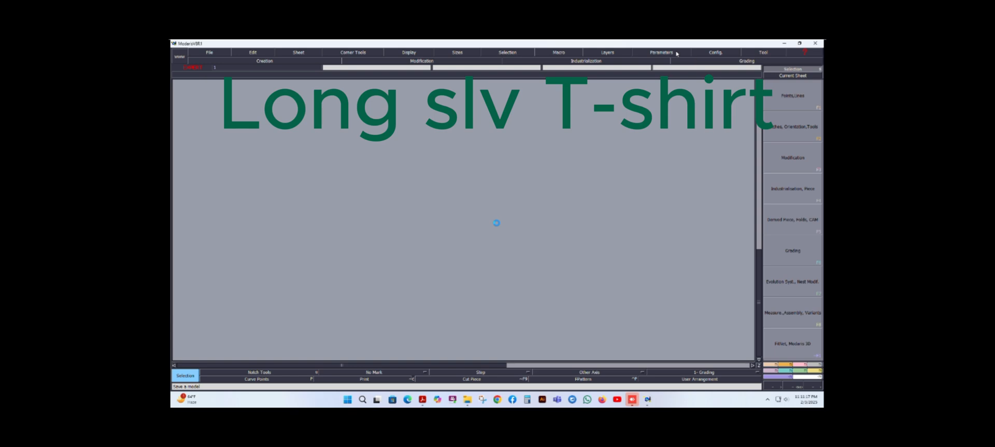
# - Open the Modaris configurator's completion settings and review the predefined piece measure names
pyautogui.click(668, 53)
pyautogui.click(716, 53)
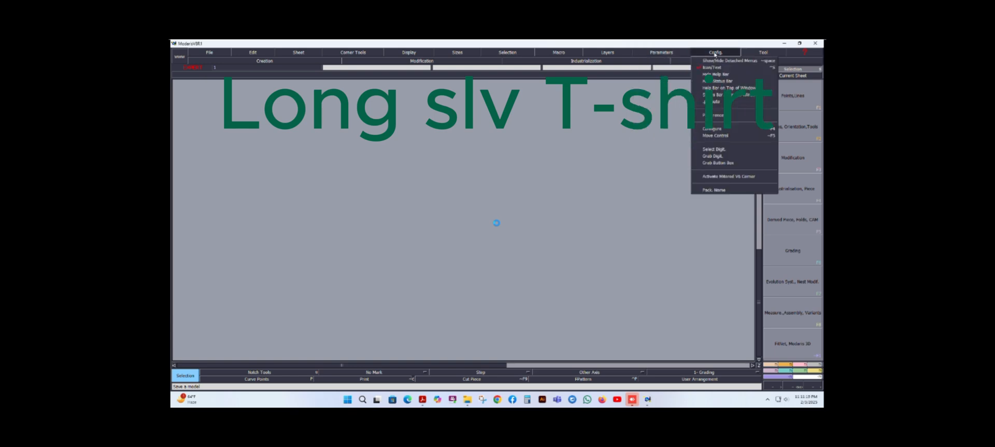
pyautogui.click(721, 121)
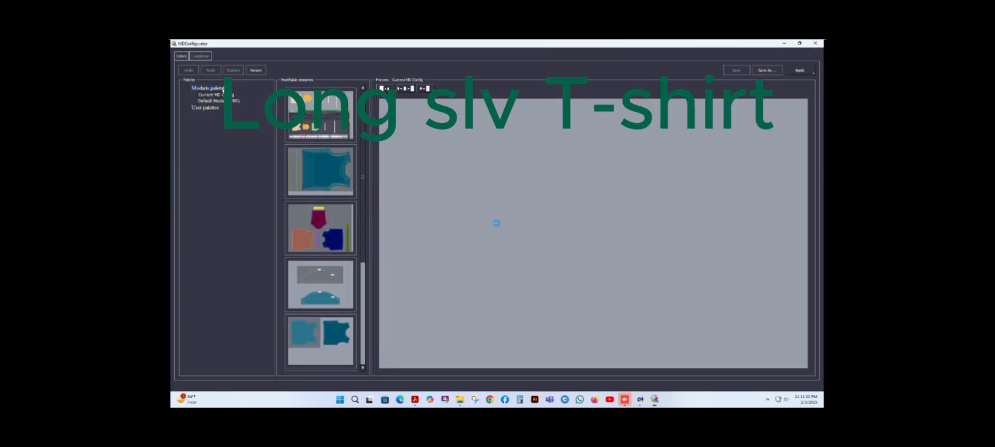
pyautogui.click(200, 56)
pyautogui.click(220, 132)
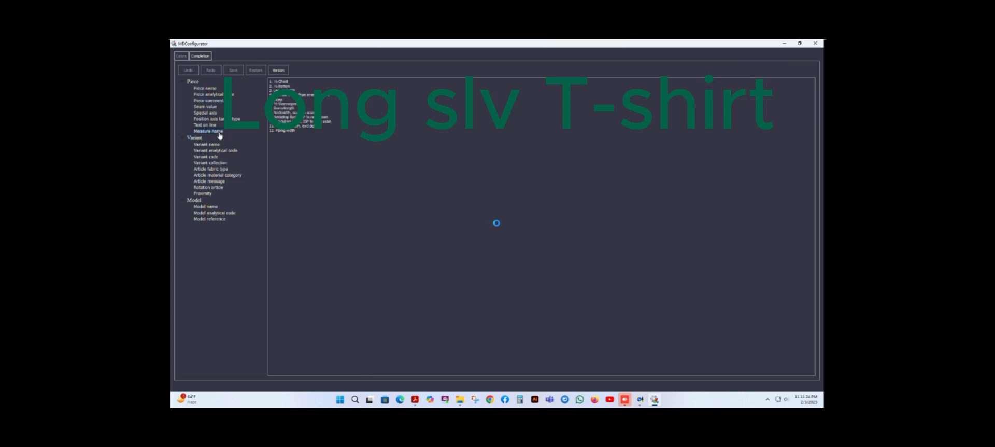
pyautogui.moveTo(270, 81); pyautogui.dragTo(333, 130)
# - Compare the measure names with the measurement table in the Long slv t-shirt PDF, and close the configurator
pyautogui.click(415, 398)
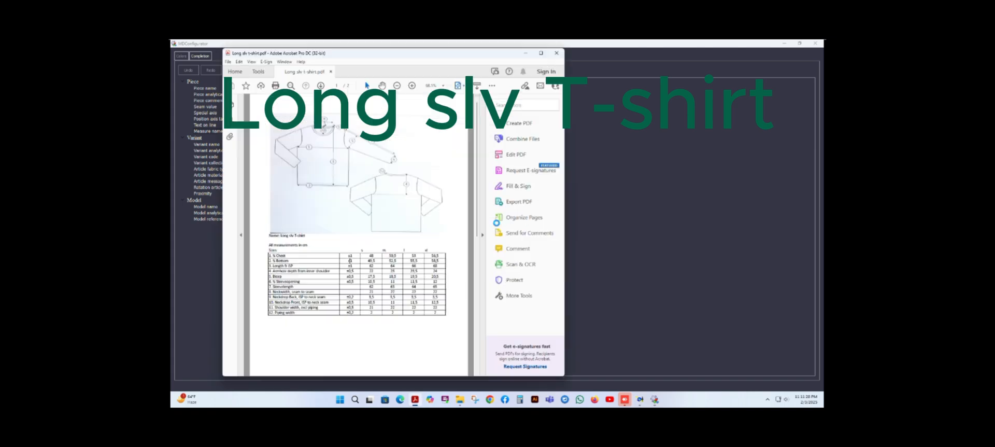
pyautogui.moveTo(266, 254); pyautogui.dragTo(318, 308)
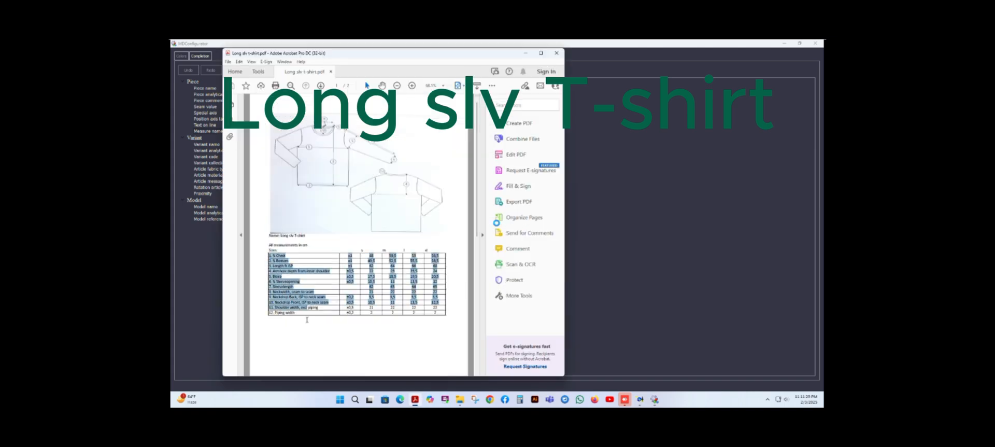
pyautogui.click(527, 55)
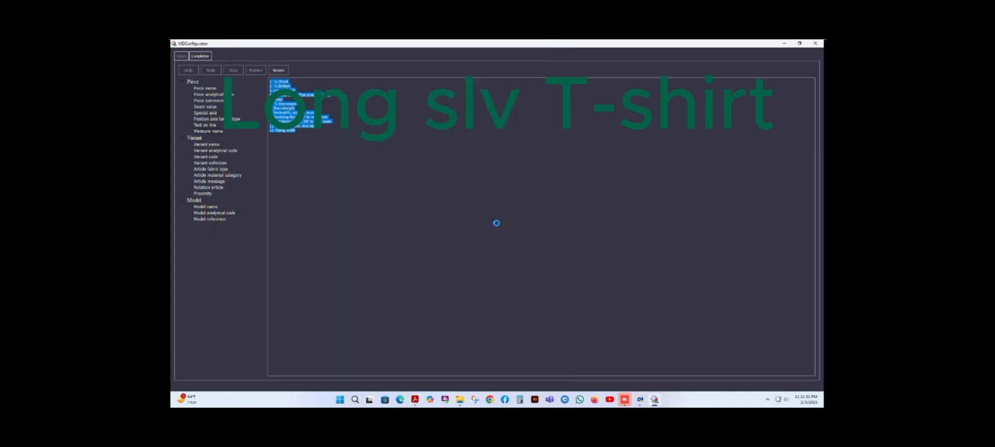
pyautogui.click(815, 43)
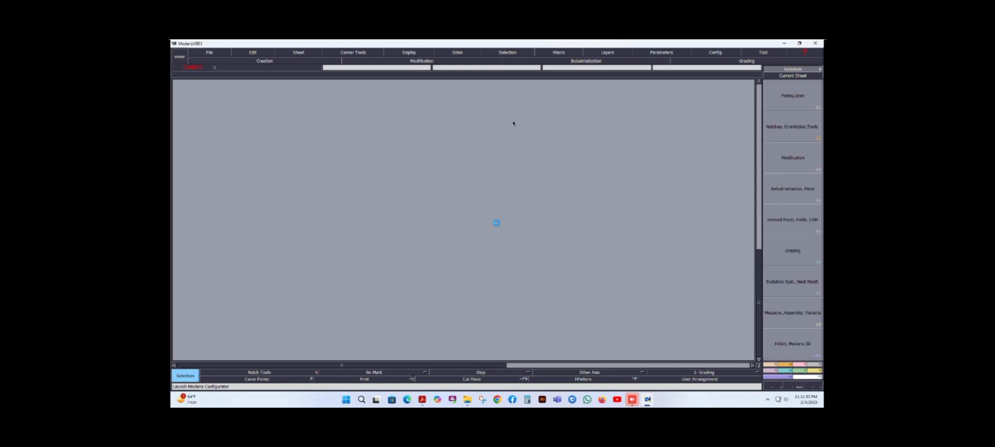
# - Create a new model named "long slv t-shirt" and add a blank sheet to it
pyautogui.click(208, 52)
pyautogui.click(208, 66)
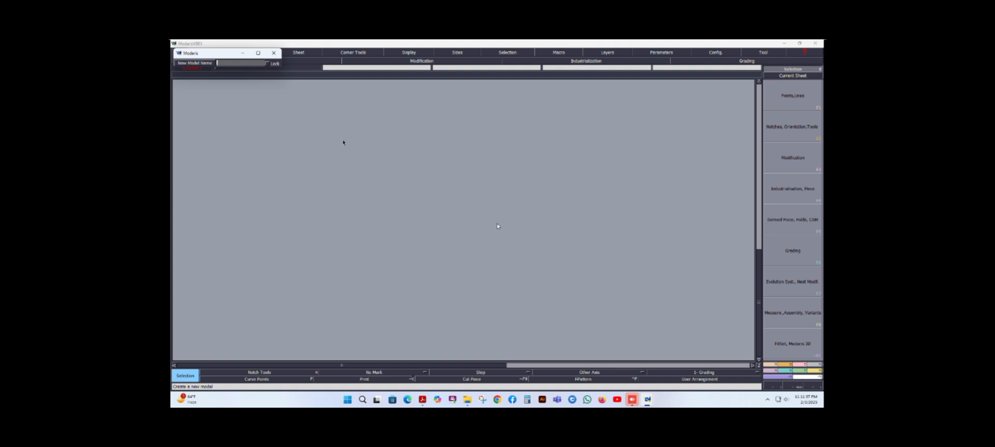
pyautogui.write('G1')
pyautogui.write('ng slv t-shirt')
pyautogui.press('Return')
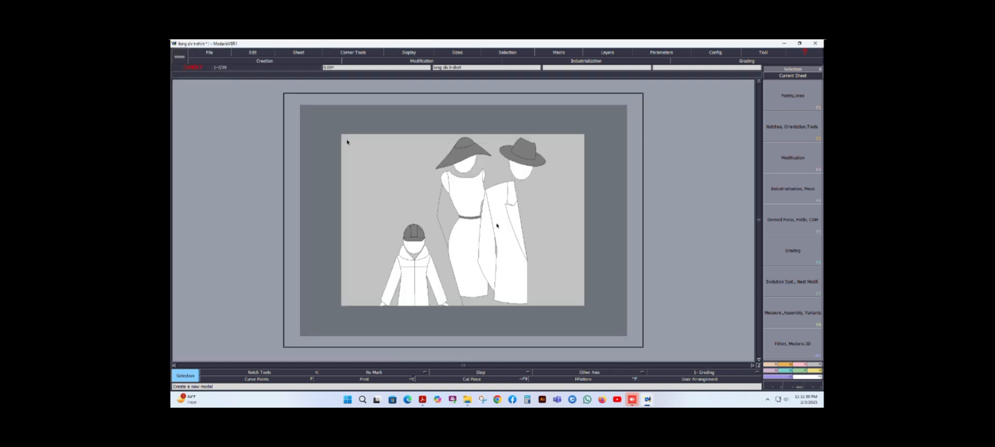
pyautogui.click(298, 53)
pyautogui.click(306, 68)
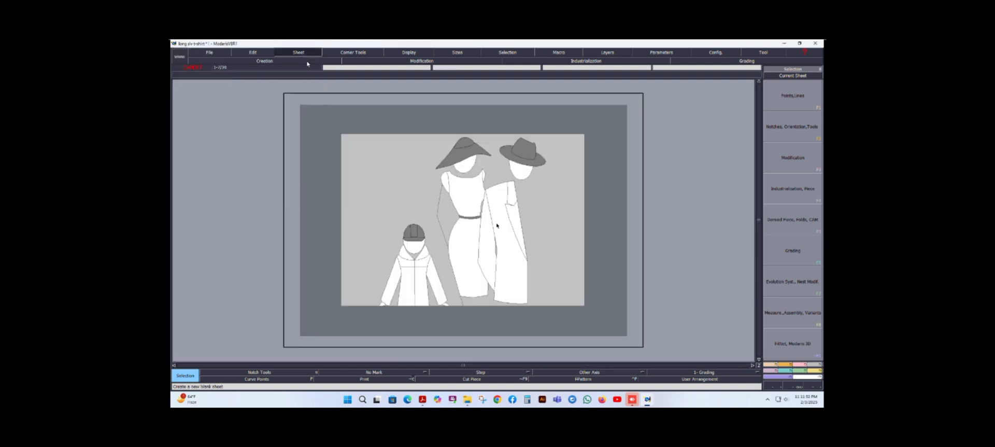
# - Create a measurement chart for the long slv t-shirt model in the Charts Manager
pyautogui.click(793, 312)
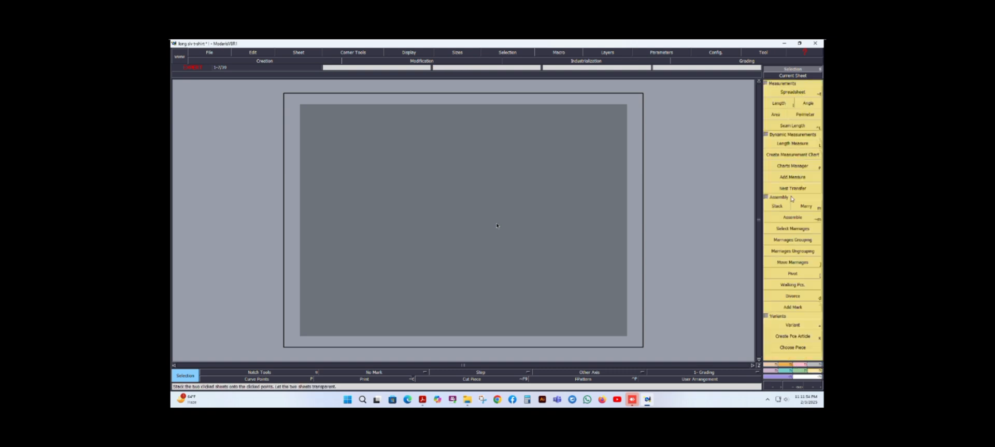
pyautogui.click(793, 166)
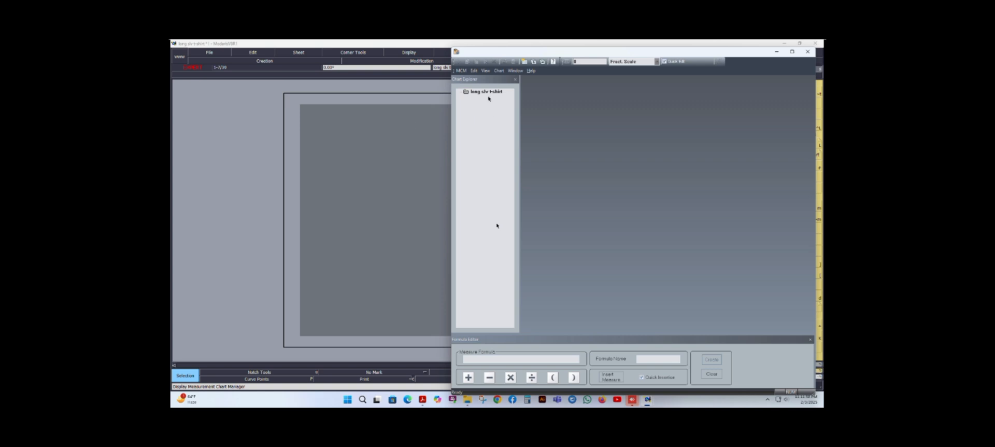
pyautogui.rightClick(488, 94)
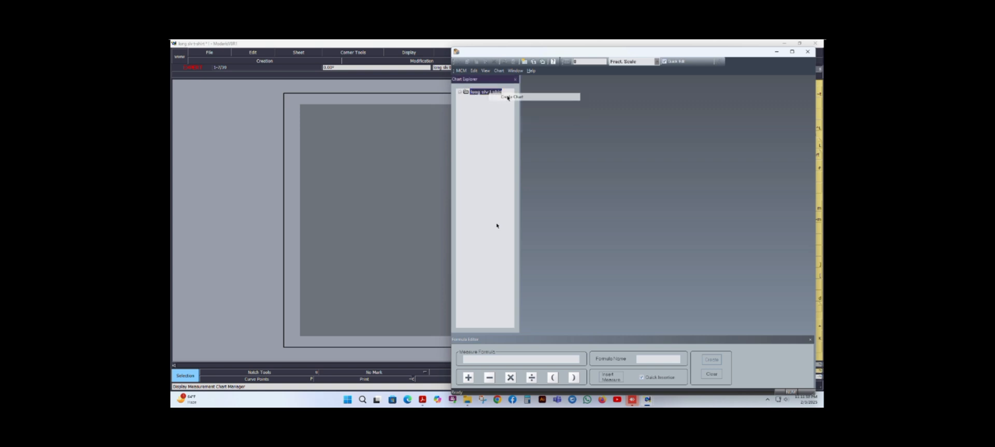
pyautogui.click(507, 96)
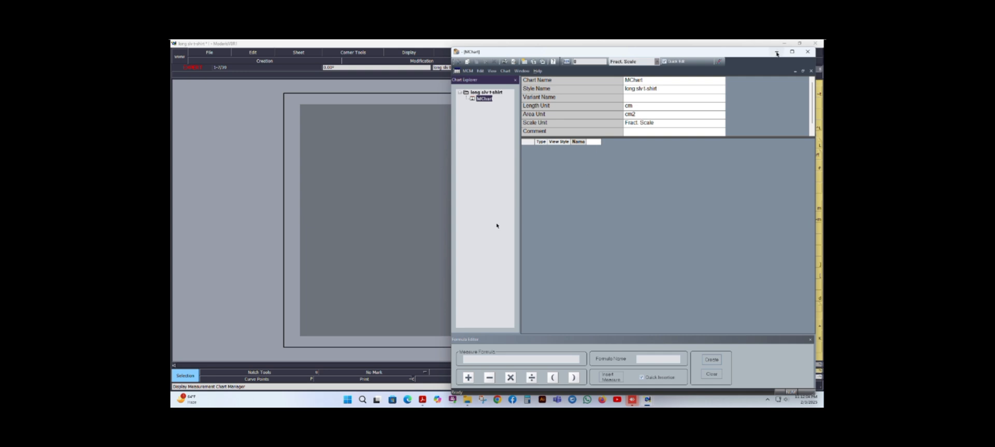
# - Set the chart's display unit to cm, add empty measure rows and minimize the chart window
pyautogui.click(655, 61)
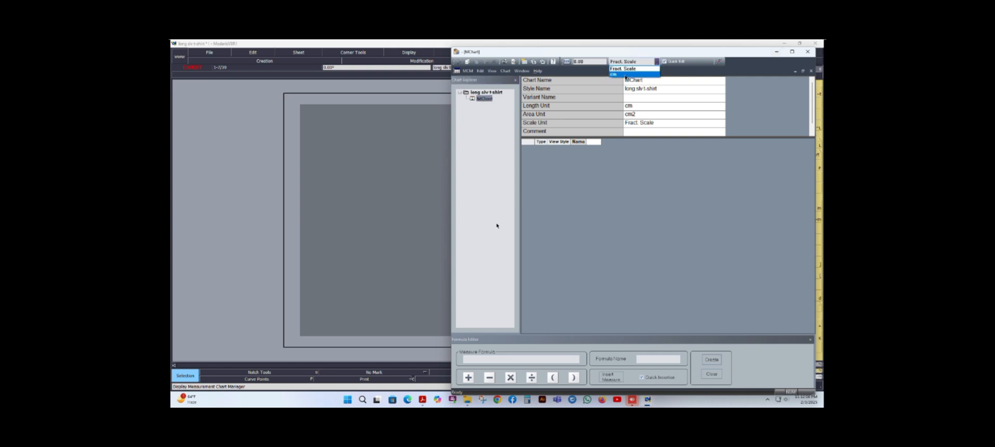
pyautogui.click(625, 76)
pyautogui.click(591, 62)
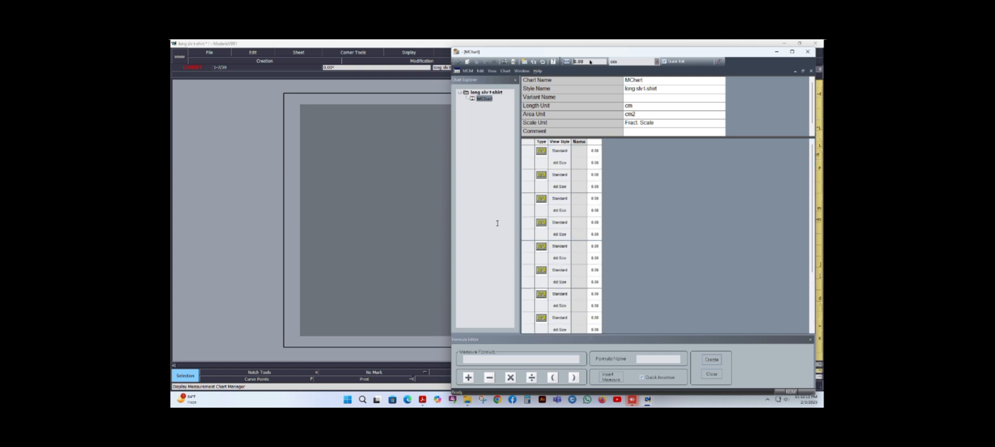
pyautogui.click(776, 52)
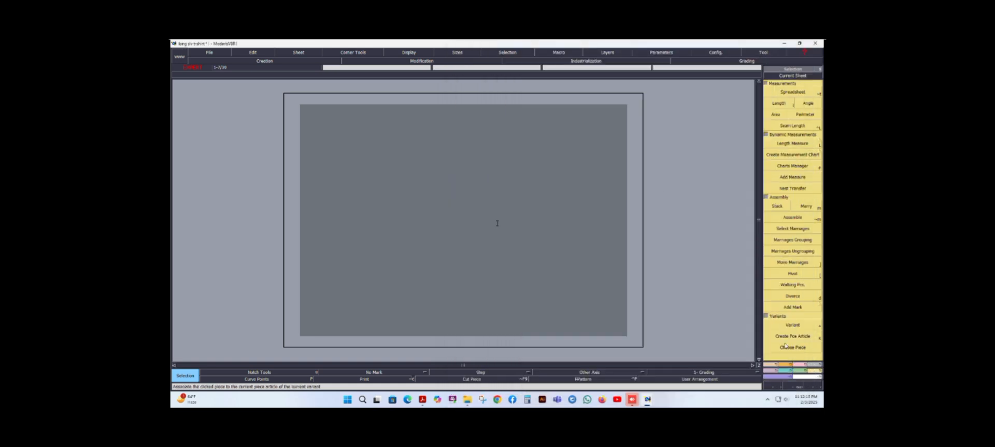
# - Import the alpha text file from the 123 folder as the blank sheet's size range
pyautogui.click(797, 370)
pyautogui.click(807, 168)
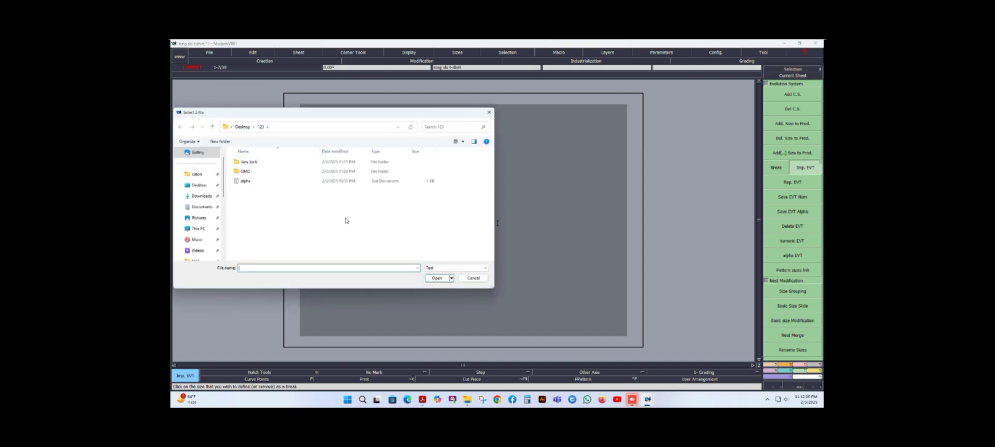
pyautogui.click(244, 181)
pyautogui.click(426, 279)
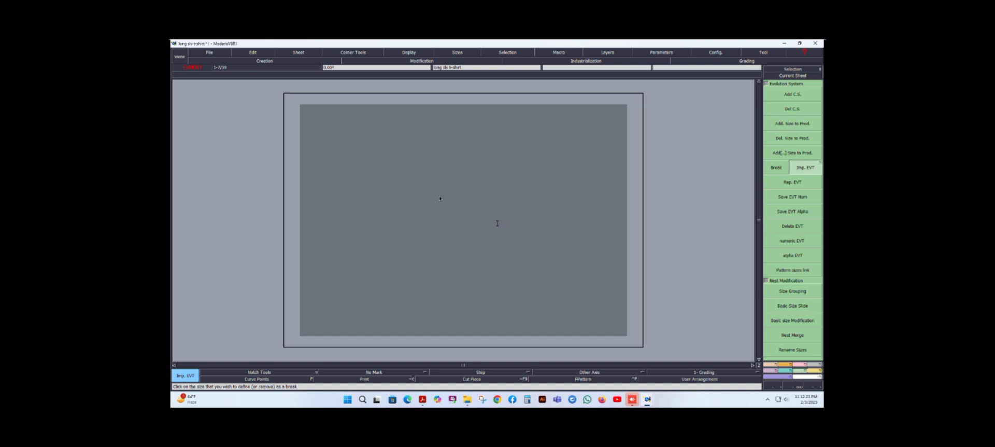
# - Show the sheet's title block and display all sizes
pyautogui.click(422, 53)
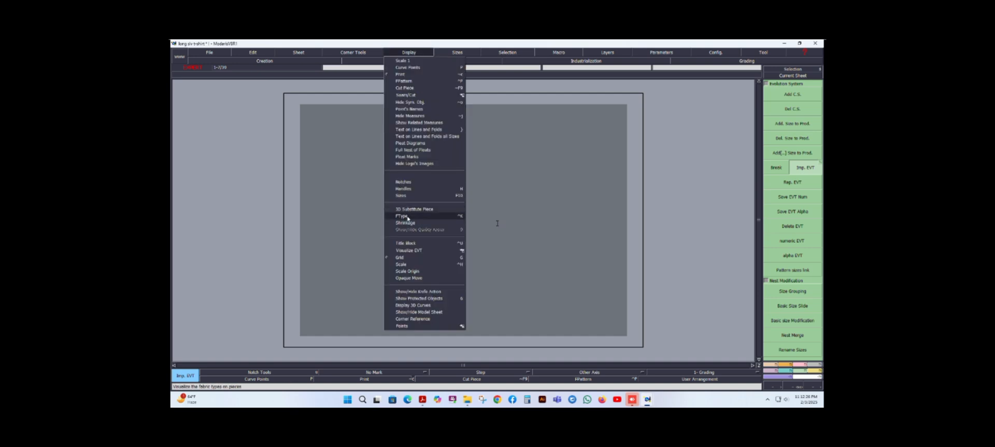
pyautogui.click(406, 243)
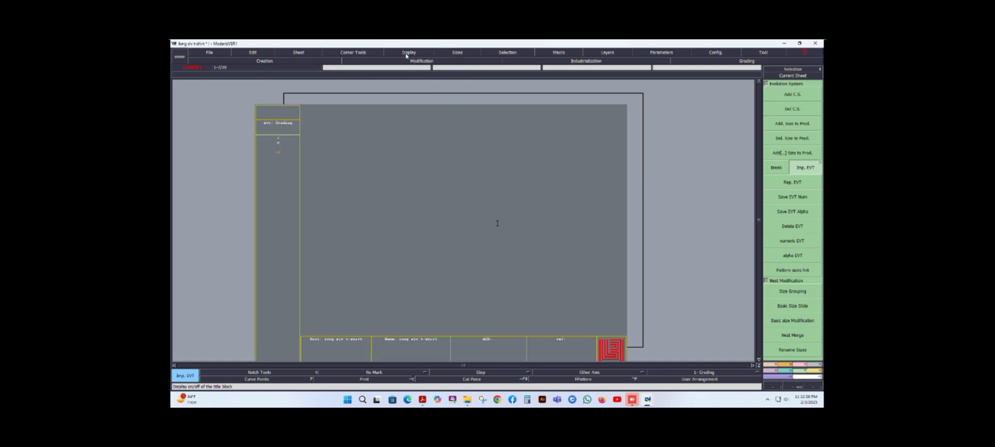
pyautogui.click(409, 53)
pyautogui.click(403, 197)
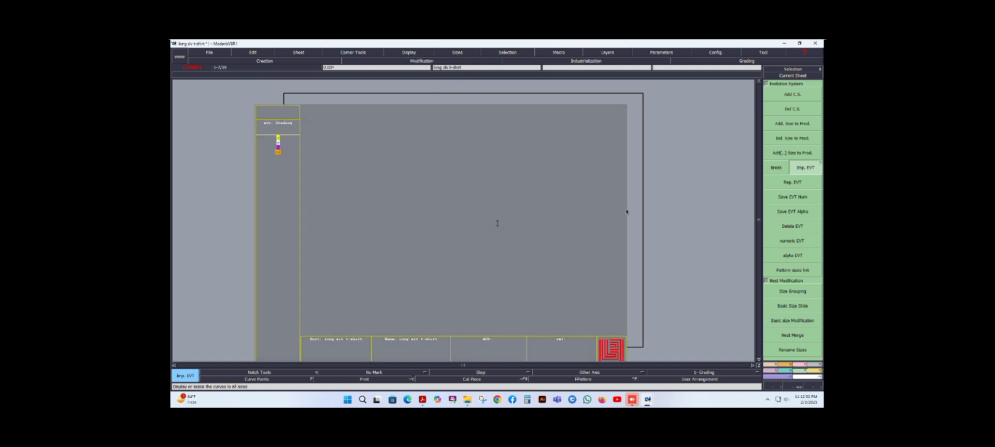
# - Restore the measurement chart beside the sheet and transfer the sheet's nest sizes into it
pyautogui.moveTo(648, 399)
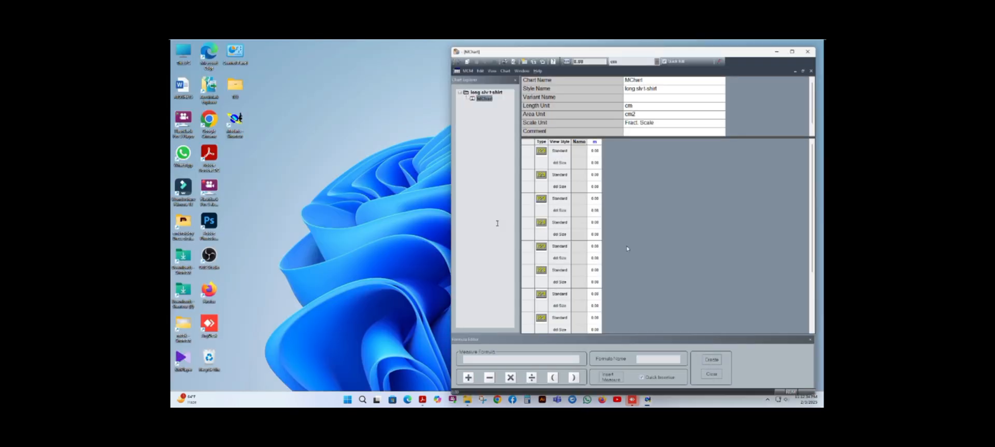
pyautogui.click(682, 367)
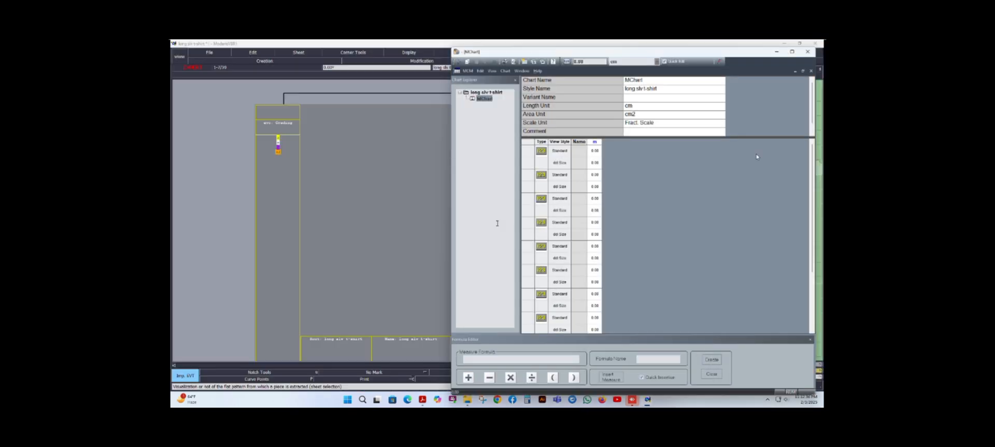
pyautogui.moveTo(706, 52); pyautogui.dragTo(626, 50)
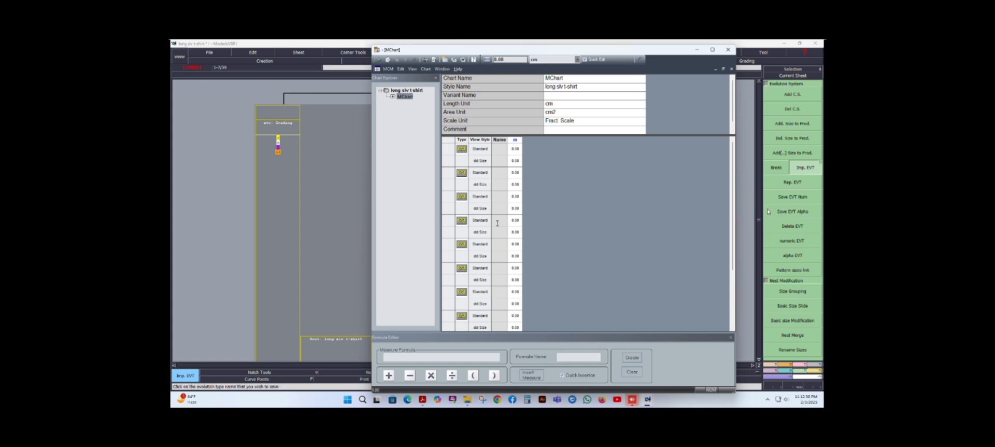
pyautogui.click(817, 371)
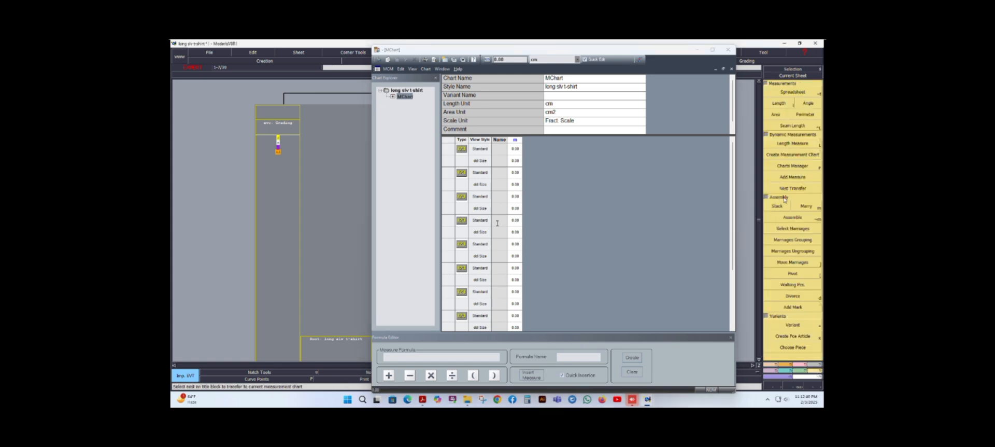
pyautogui.click(788, 189)
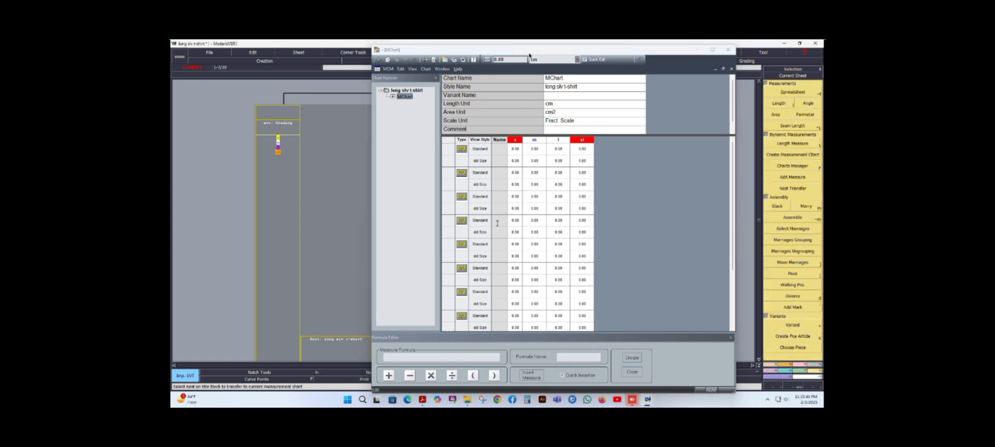
pyautogui.moveTo(598, 49); pyautogui.dragTo(619, 55)
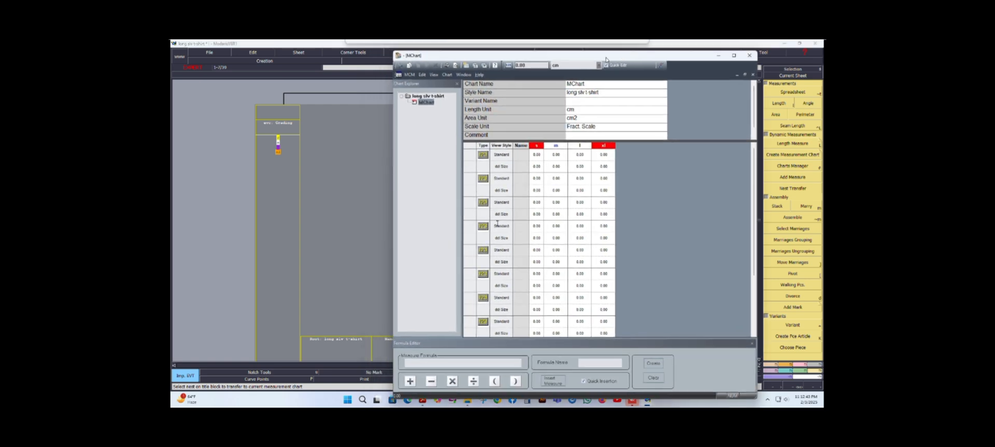
# - Save the model over the existing long slv t-shirt file in the 123 folder and continue past the anomalies dialog
pyautogui.click(210, 53)
pyautogui.click(213, 88)
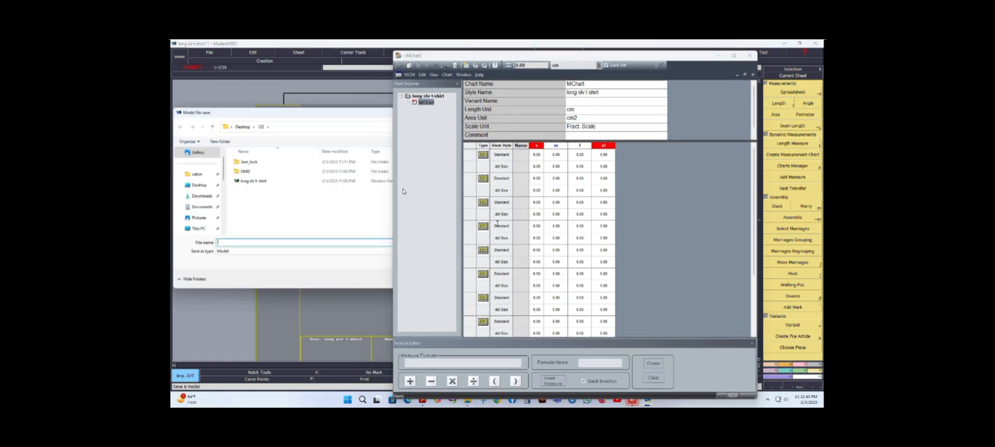
pyautogui.click(257, 182)
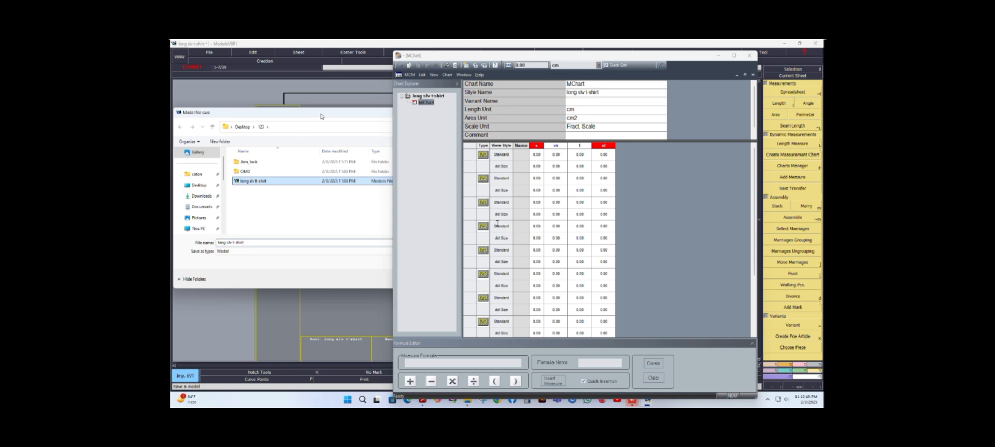
pyautogui.moveTo(329, 115); pyautogui.dragTo(236, 122)
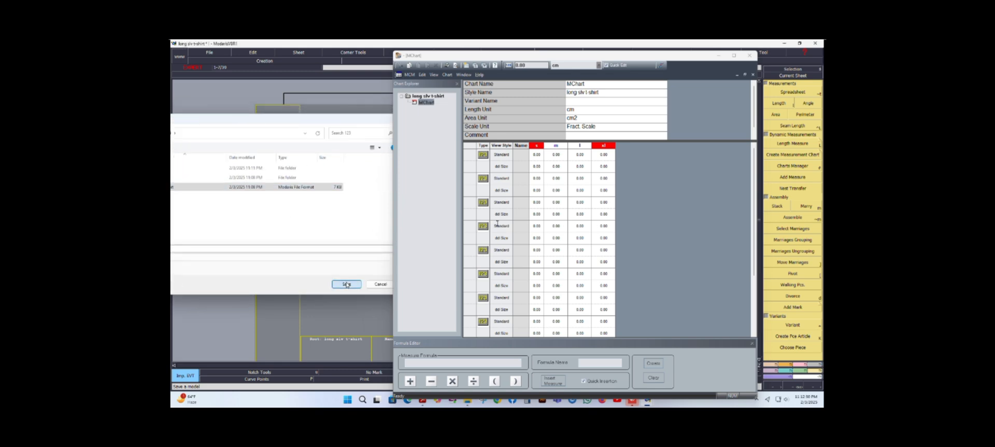
pyautogui.click(347, 284)
pyautogui.moveTo(385, 177); pyautogui.dragTo(193, 179)
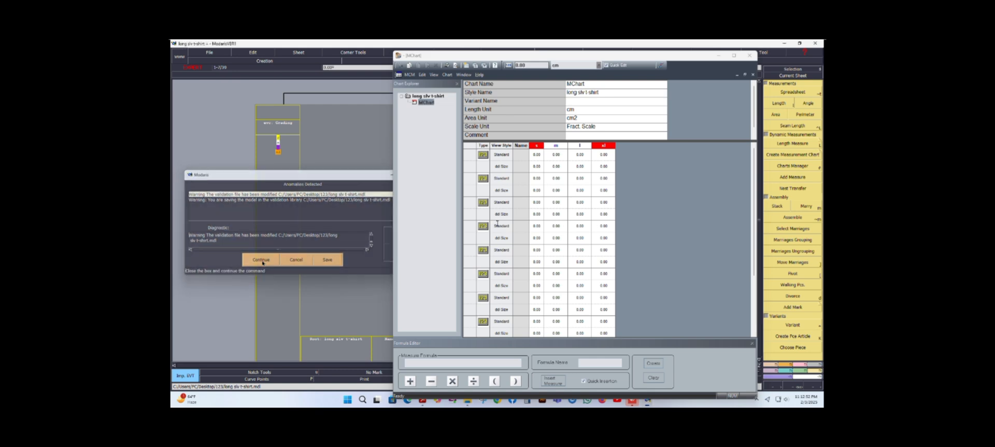
pyautogui.click(262, 261)
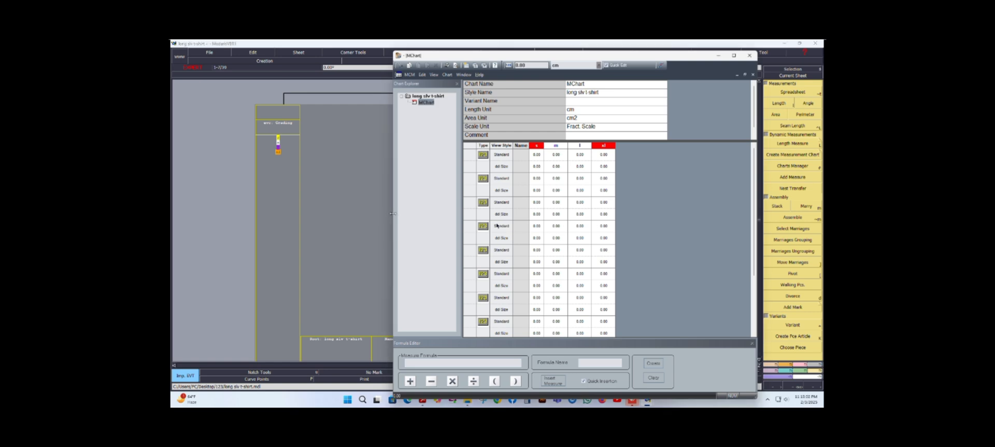
# - Narrow the measurement chart window to uncover more of the sheet, and save the model again
pyautogui.moveTo(391, 213); pyautogui.dragTo(495, 224)
pyautogui.click(209, 53)
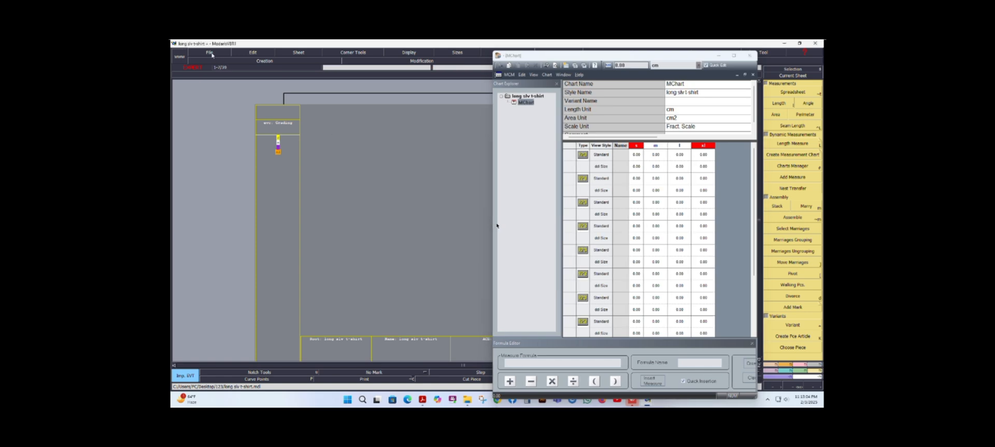
pyautogui.click(215, 82)
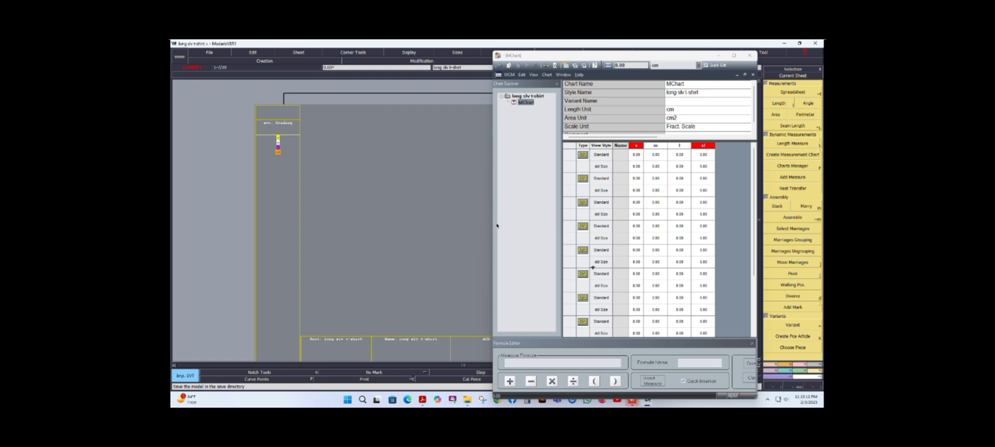
# - Bring the PDF spec back beside the measurement chart, widen the chart's Name column and name the first measurement "1. ½ Chest"
pyautogui.click(422, 400)
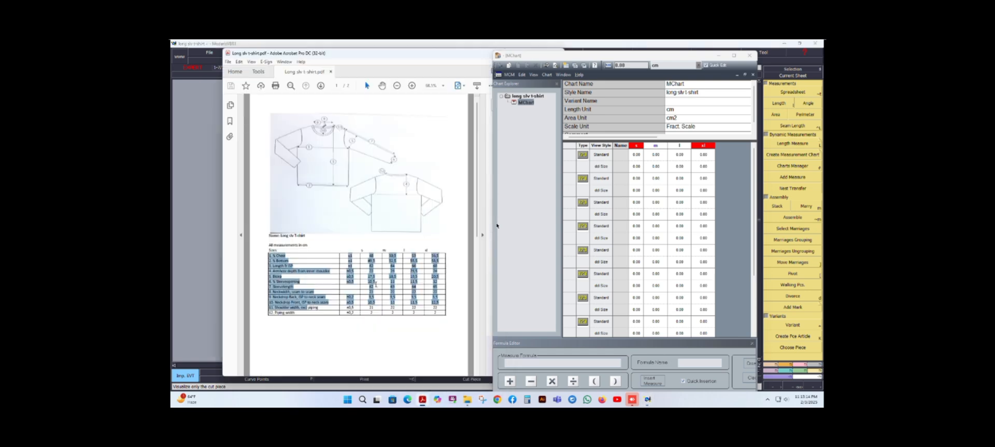
pyautogui.click(372, 333)
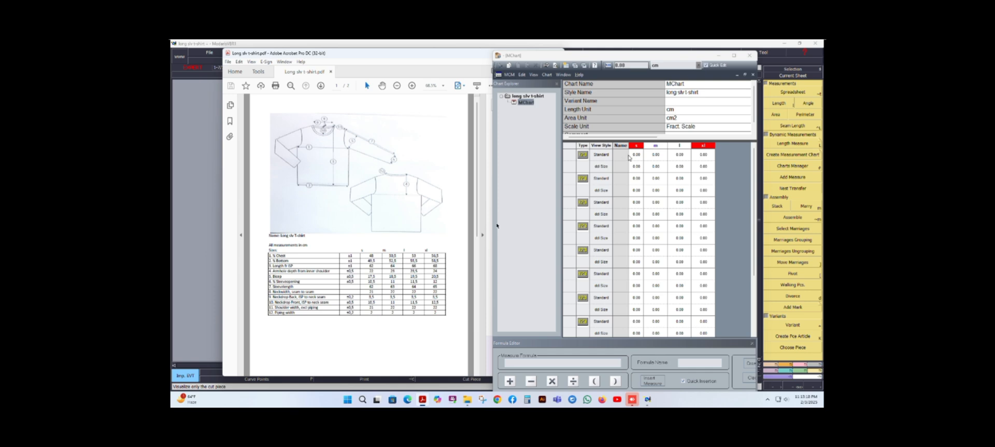
pyautogui.moveTo(628, 146); pyautogui.dragTo(655, 145)
pyautogui.click(633, 157)
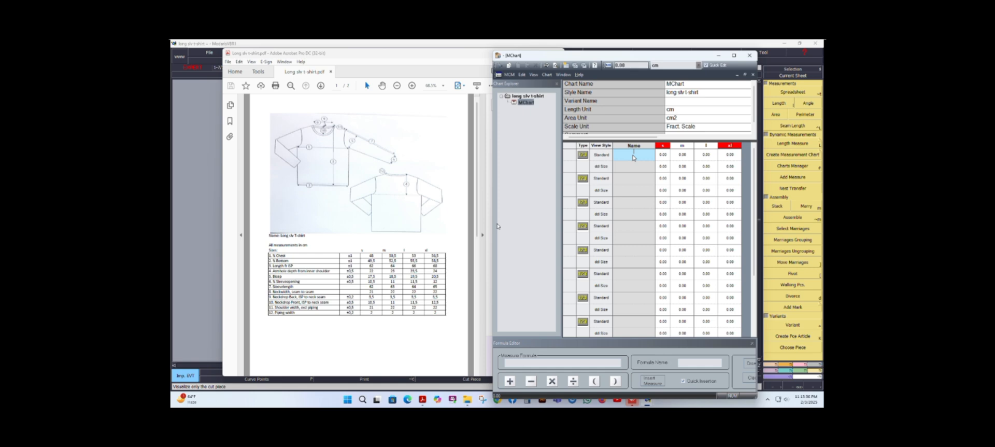
pyautogui.write('1. ½ Chest')
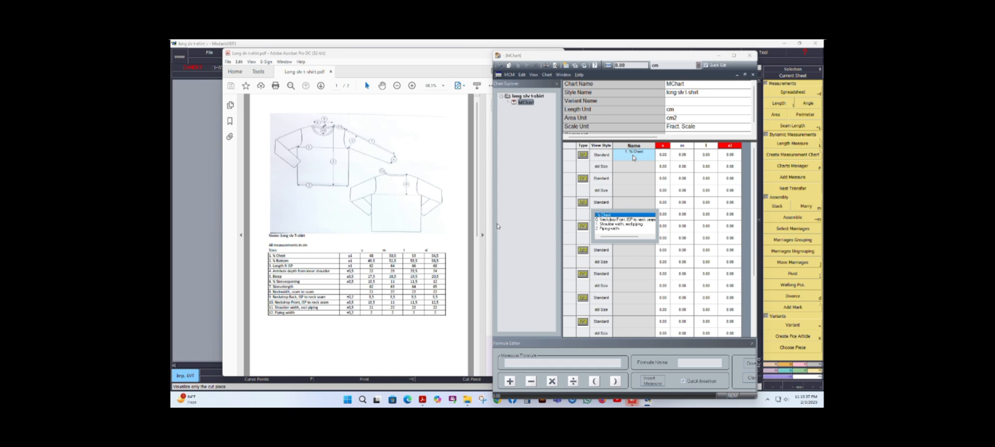
pyautogui.click(607, 212)
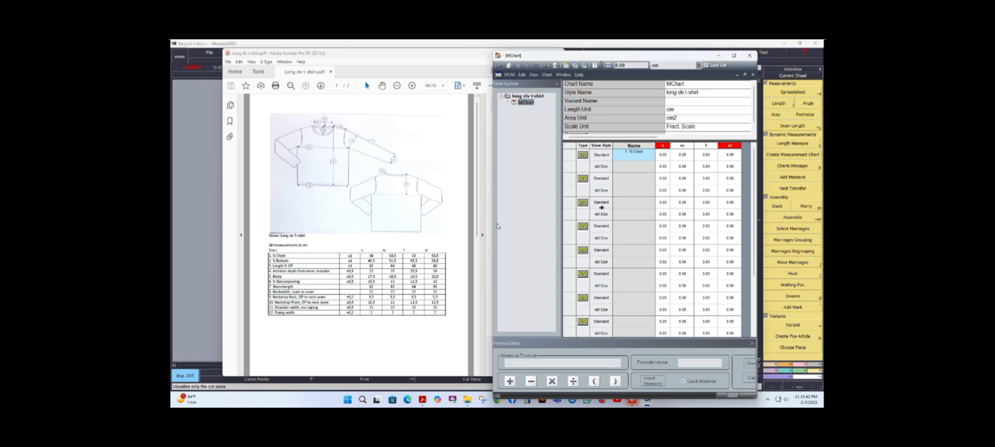
# - Name the second and third measurements "2. ½ Bottom" and "3. Length fr ISP"
pyautogui.click(638, 179)
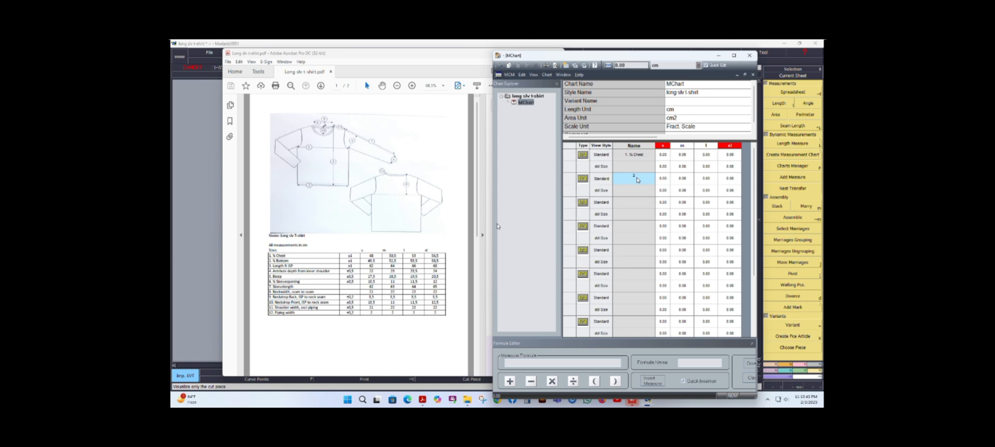
pyautogui.write('2')
pyautogui.press('Tab')
pyautogui.click(641, 207)
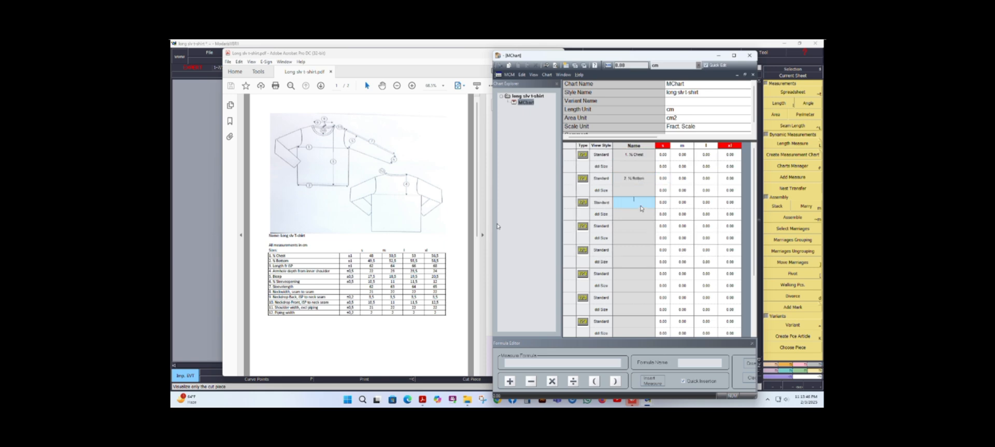
pyautogui.write('3. Length fr ISP')
pyautogui.press('Tab')
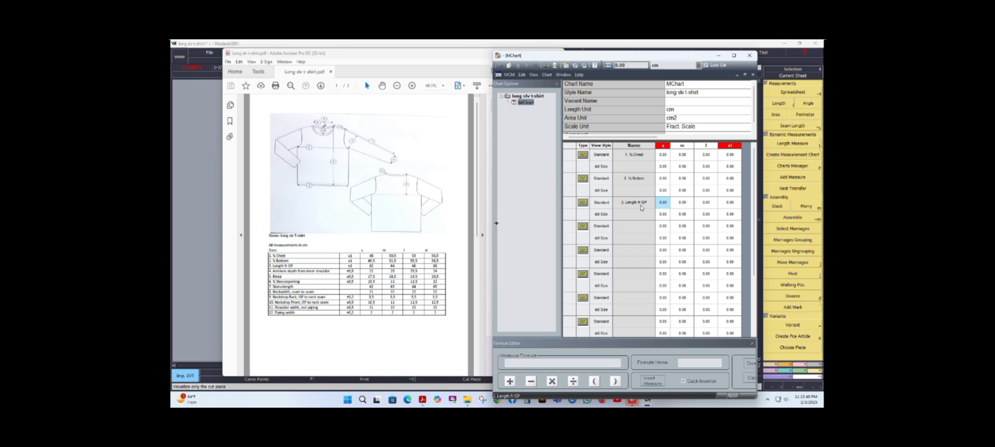
# - Name the fourth and fifth measurements "4. Armhole depth from inner shoulder" and "5. Bicep"
pyautogui.press('Return')
pyautogui.write('4')
pyautogui.press('Tab')
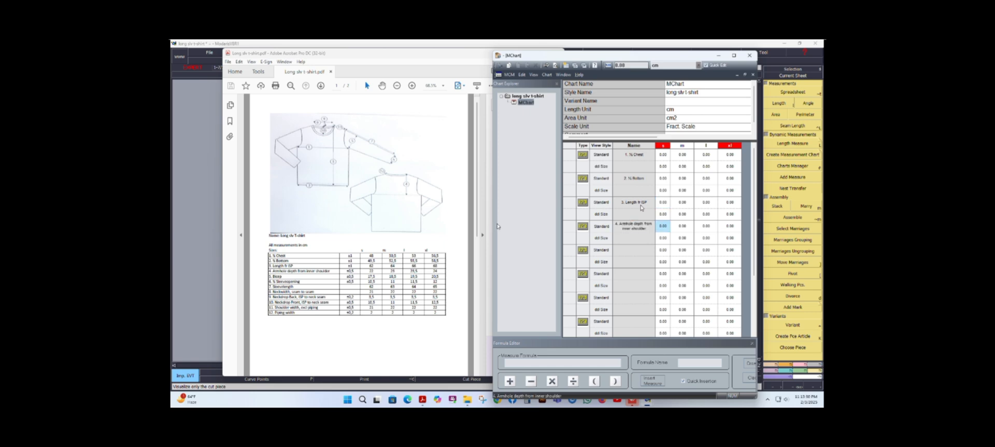
pyautogui.click(636, 253)
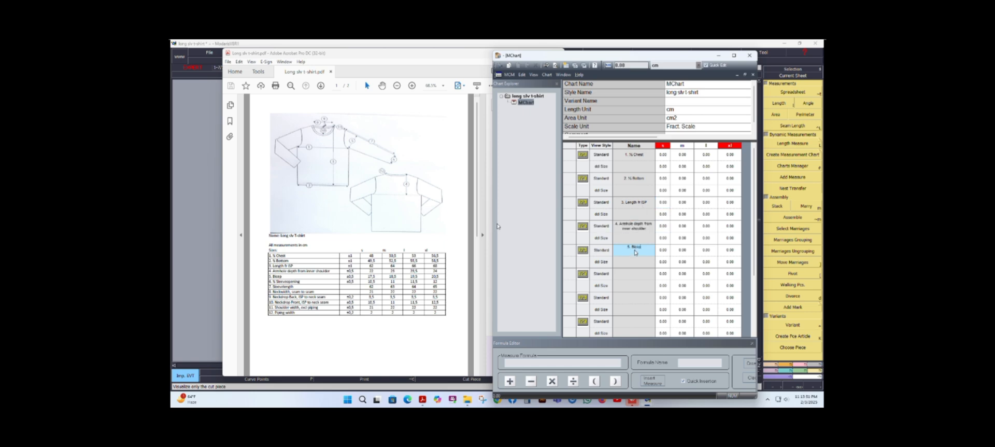
pyautogui.press('Tab')
# - Name the sixth and seventh measurements "6. ½ Sleeveopening" and "7. Sleevelength"
pyautogui.click(633, 274)
pyautogui.write('6')
pyautogui.press('Tab')
pyautogui.click(633, 298)
pyautogui.write('7')
pyautogui.press('Tab')
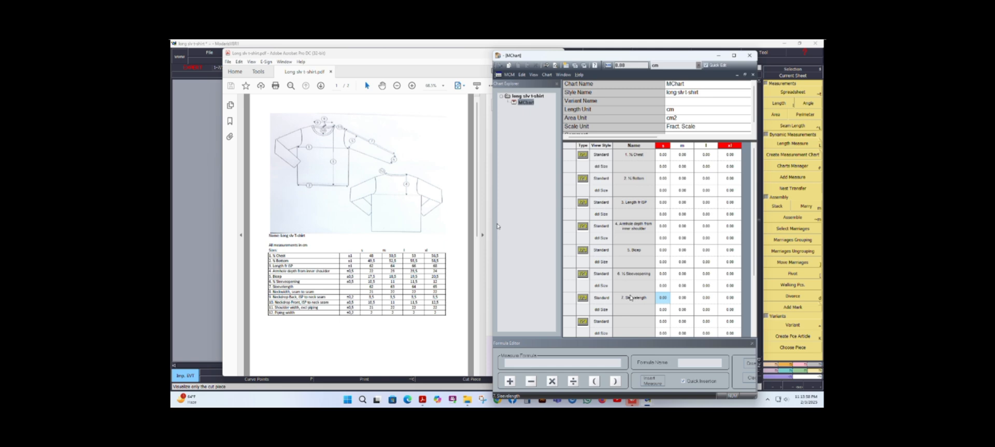
# - Name the eighth and ninth measurements "8. Neckwidth, seam to seam" and "9. Neckdrop Back, ISP to neck seam"
pyautogui.scroll(-3, 633, 296)
pyautogui.click(639, 240)
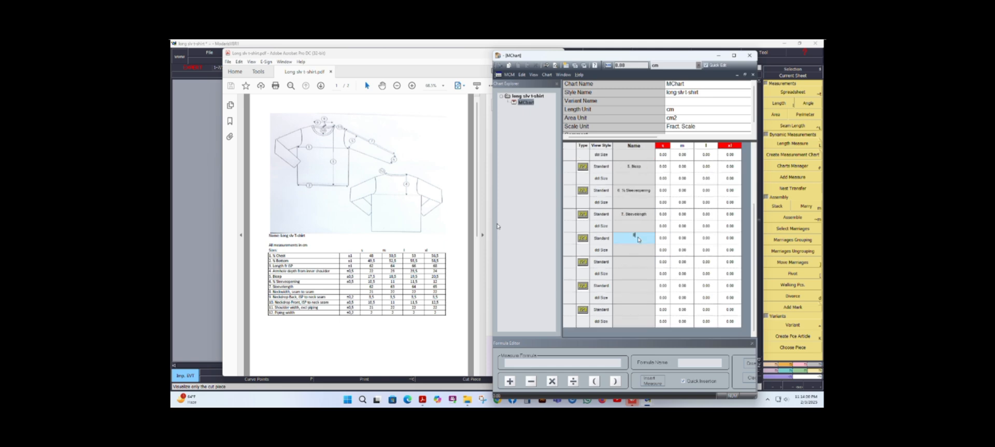
pyautogui.write('8. Neckwidth, seam to seam')
pyautogui.press('Tab')
pyautogui.click(636, 263)
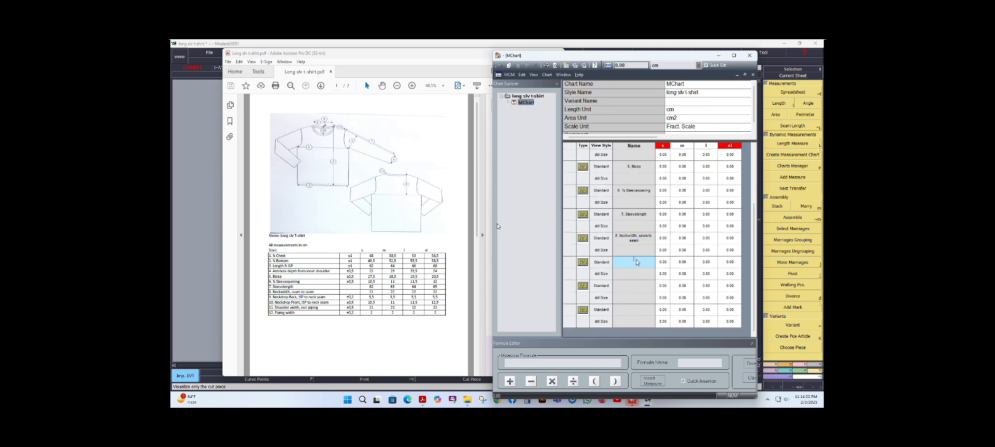
pyautogui.write('9')
pyautogui.press('Tab')
# - Name the tenth and eleventh measurements "10. Neckdrop Front, ISP to neck seam" and "11. Shoulder width, excl piping"
pyautogui.click(634, 286)
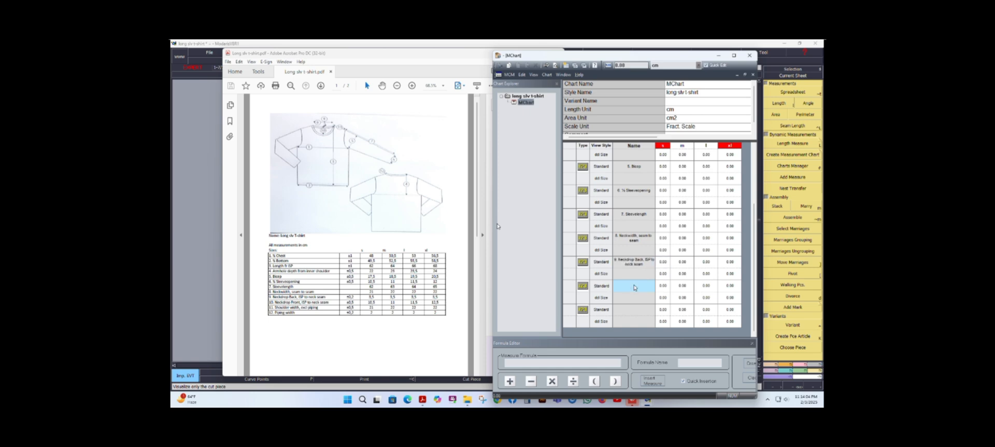
pyautogui.write('10')
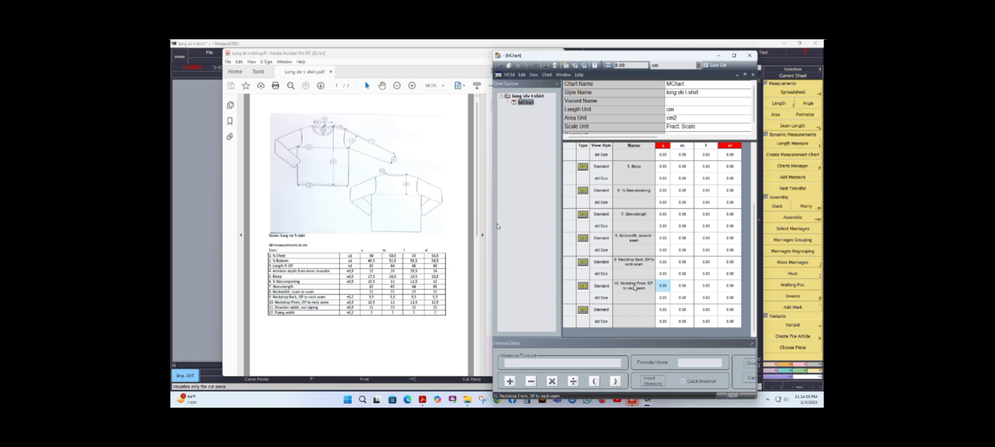
pyautogui.click(635, 309)
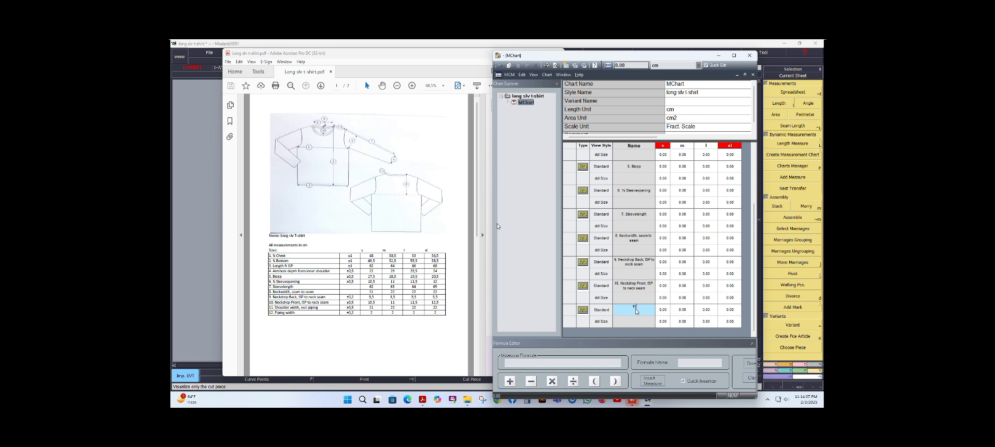
pyautogui.write('11')
pyautogui.press('Tab')
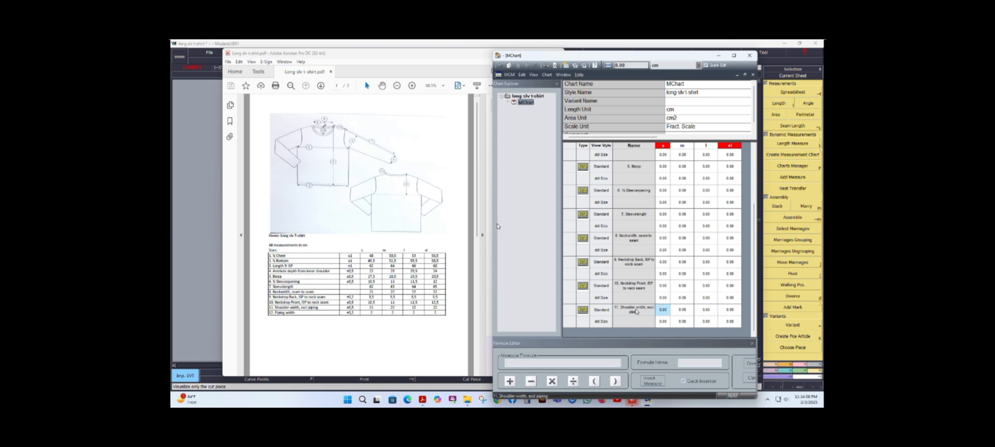
# - Add a measurement row below the shoulder width and name it "12. Piping width"
pyautogui.click(577, 315)
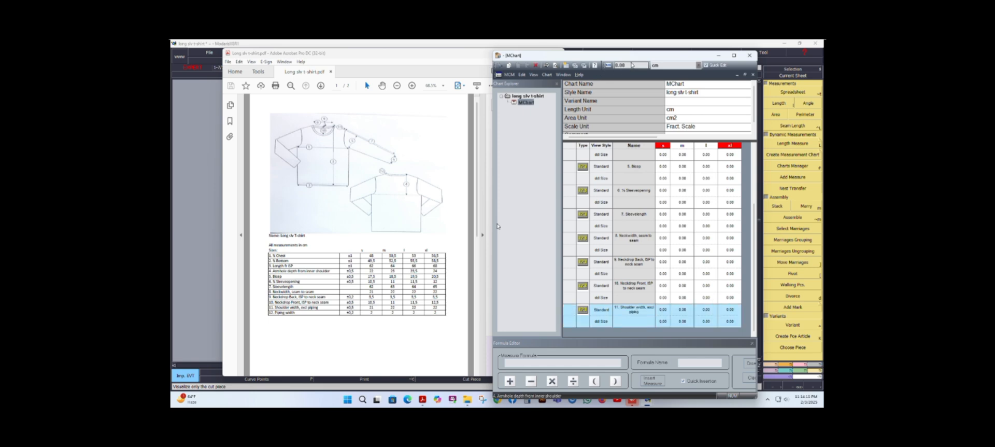
pyautogui.click(608, 64)
pyautogui.scroll(-1, 666, 214)
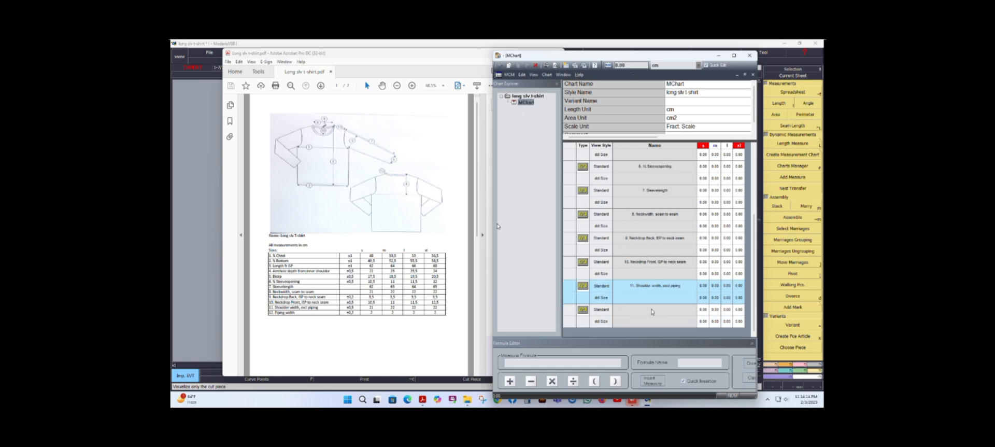
pyautogui.click(652, 310)
pyautogui.write('12. Piping width')
pyautogui.press('Tab')
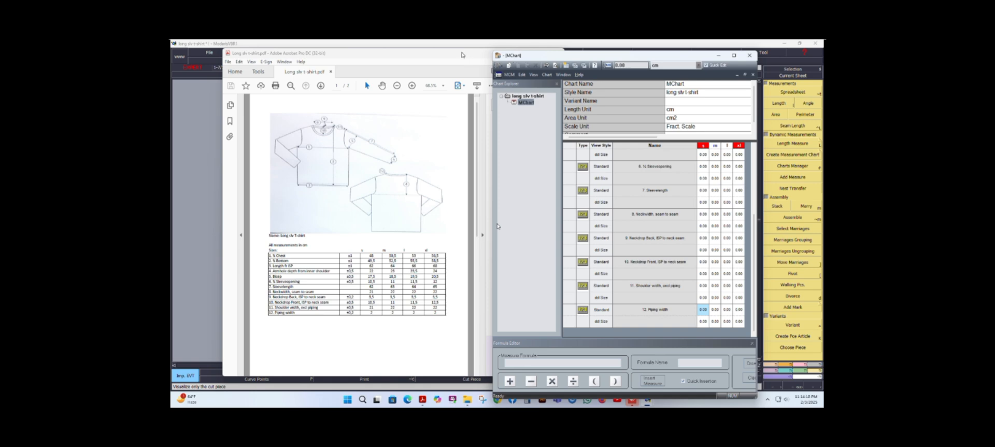
# - Save the model with the named measurements and continue past the anomalies dialog
pyautogui.click(206, 52)
pyautogui.click(205, 53)
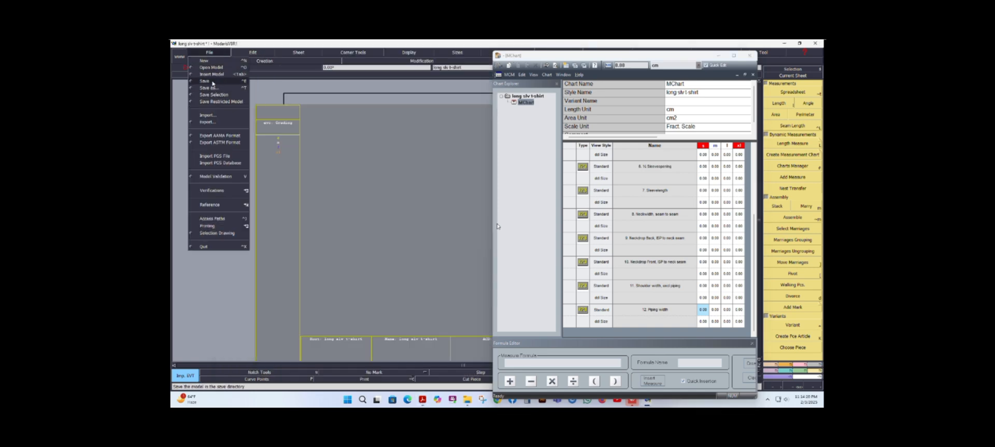
pyautogui.click(212, 82)
pyautogui.click(461, 261)
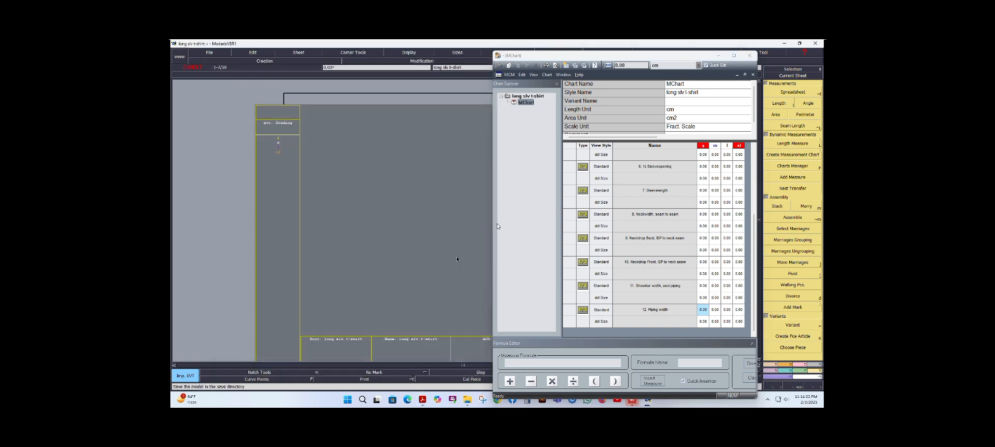
# - Show the PDF spec beside the chart again and set the ½ Chest measurement for size s to 48
pyautogui.hotkey('alt', 'Tab')
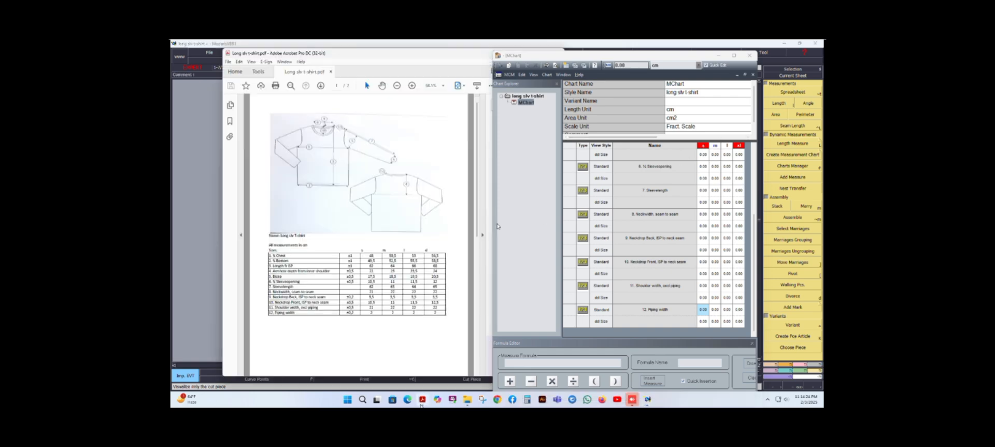
pyautogui.click(705, 156)
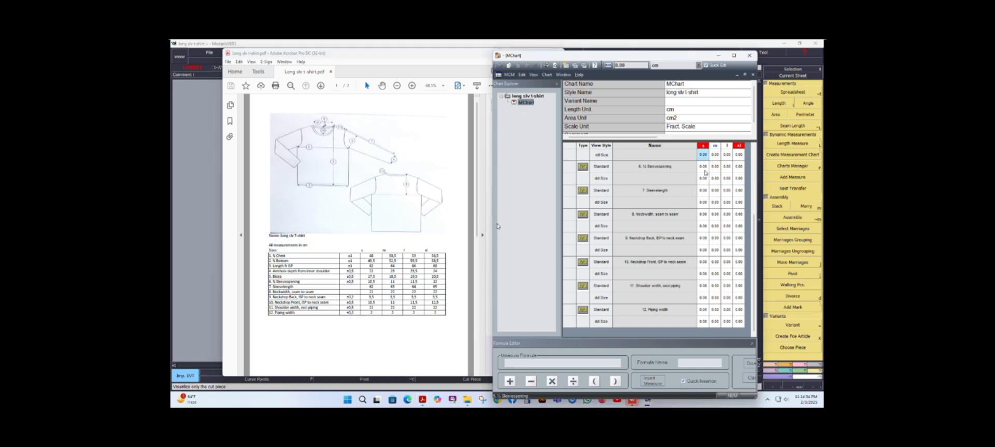
pyautogui.scroll(3, 709, 171)
pyautogui.click(702, 155)
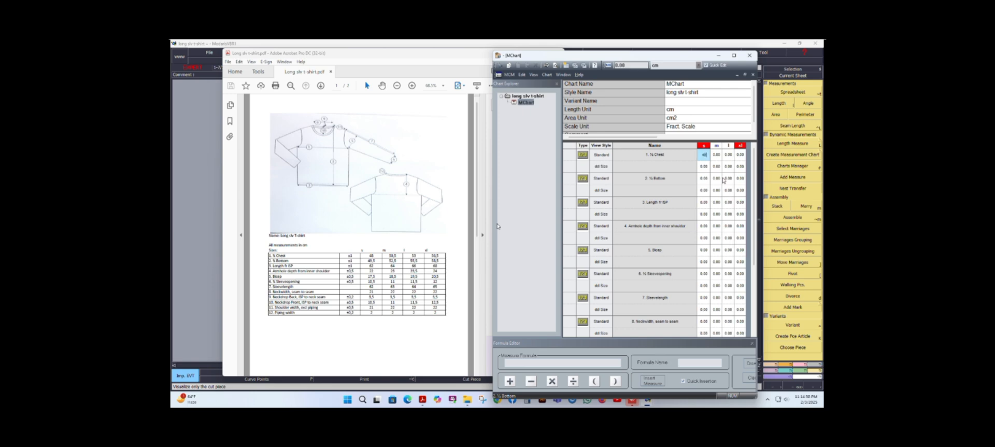
pyautogui.write('40')
pyautogui.press('Tab')
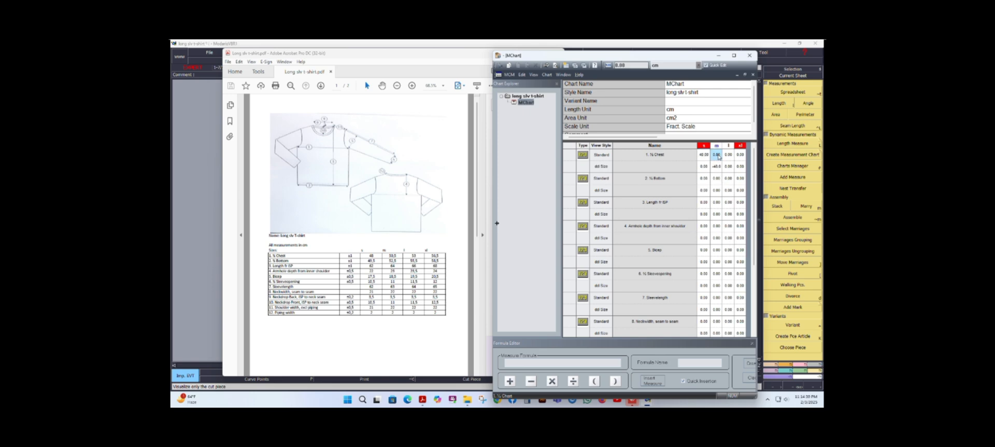
# - Set the ½ Chest increments between sizes to 2.5 for m and l and 3.5 for xl
pyautogui.moveTo(704, 167); pyautogui.dragTo(739, 169)
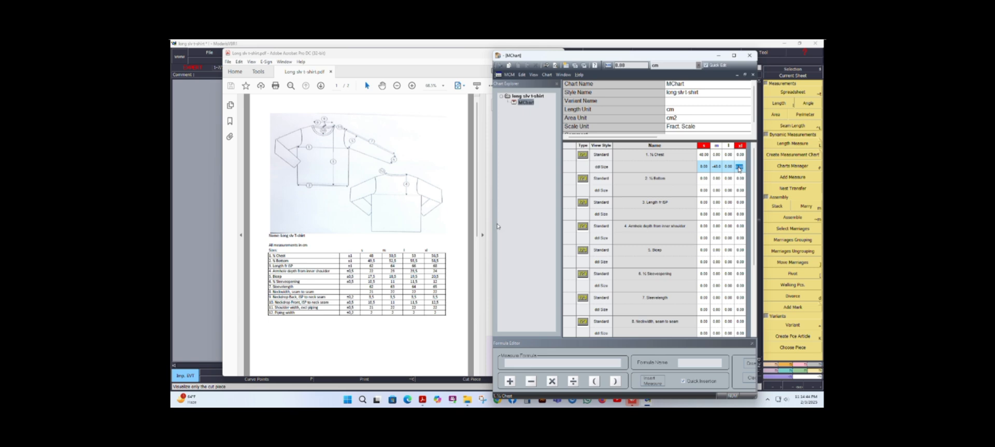
pyautogui.press('Return')
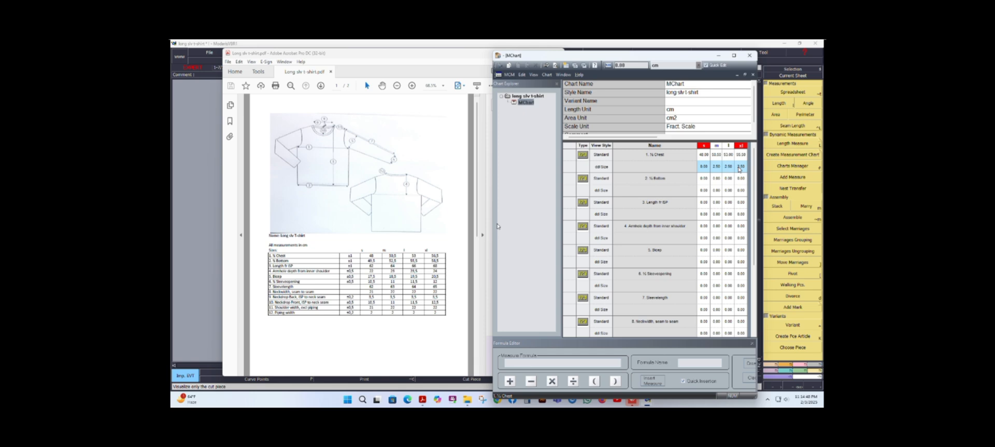
pyautogui.click(743, 169)
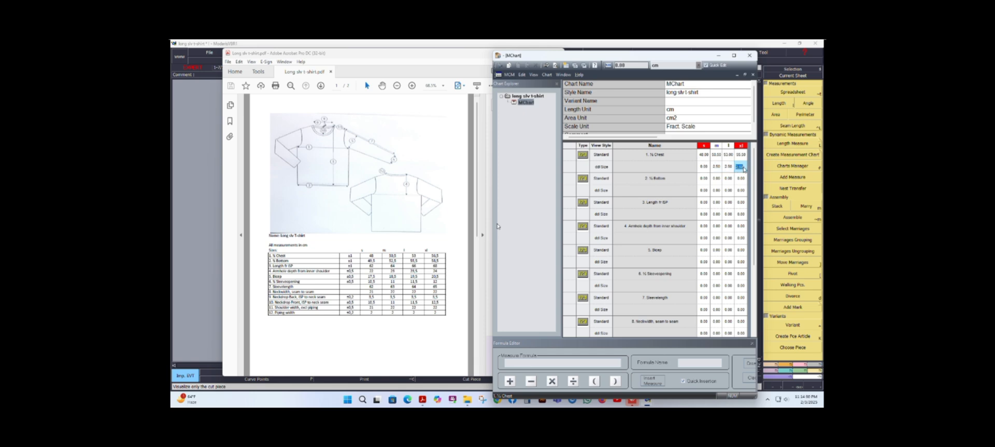
pyautogui.write('3.5')
pyautogui.press('Return')
# - Save the model with the ½ Chest values and continue past the anomalies dialog
pyautogui.click(198, 54)
pyautogui.click(210, 84)
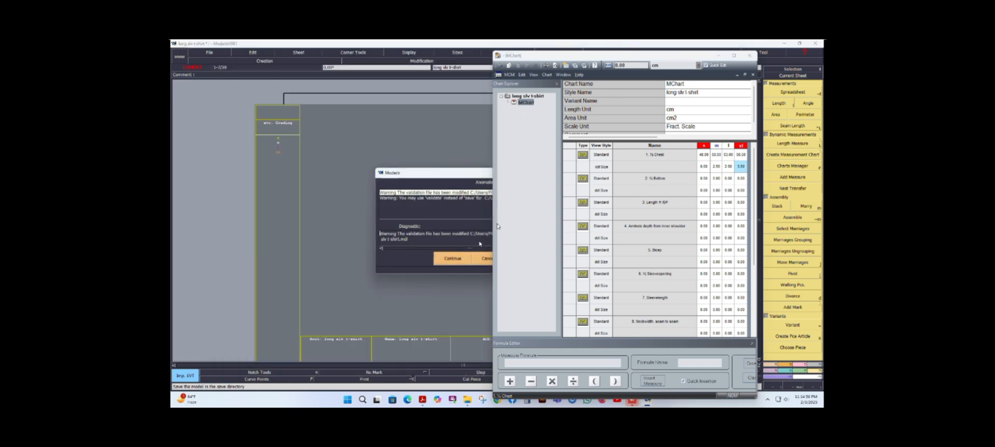
pyautogui.click(456, 257)
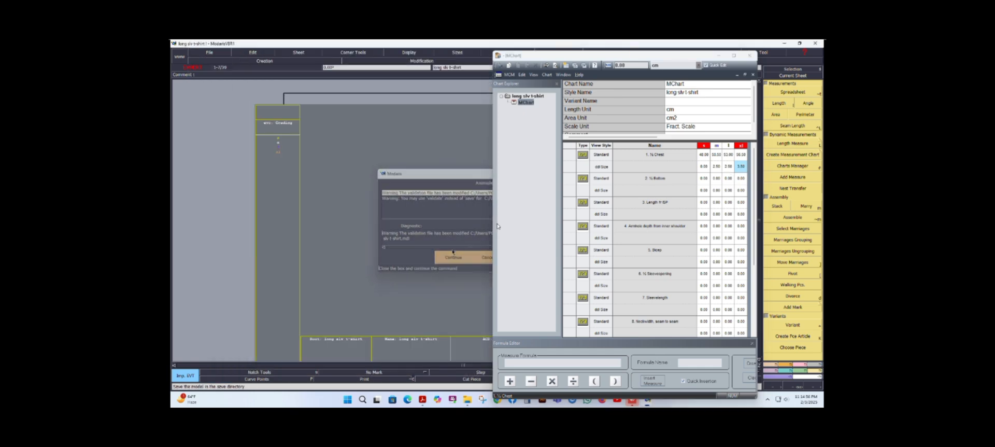
# - With the PDF spec in view, set ½ Bottom to 49.5 for size s with an increment of 3 for m, l and xl
pyautogui.click(422, 400)
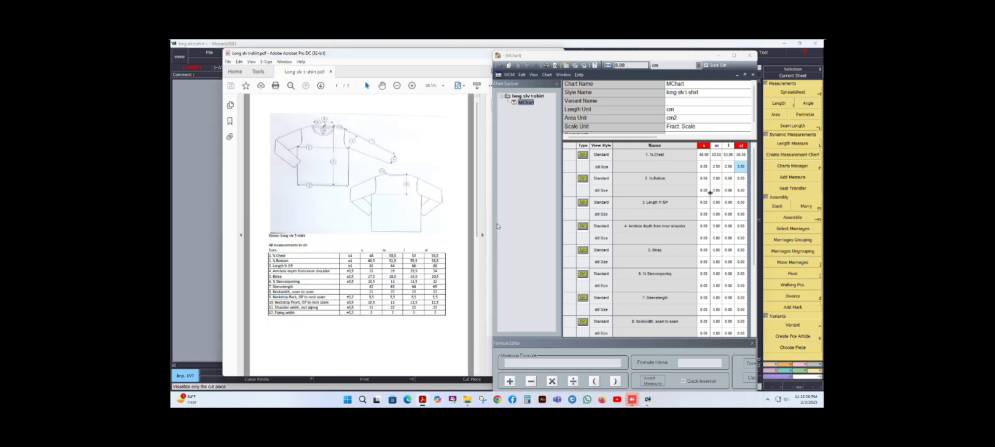
pyautogui.click(703, 179)
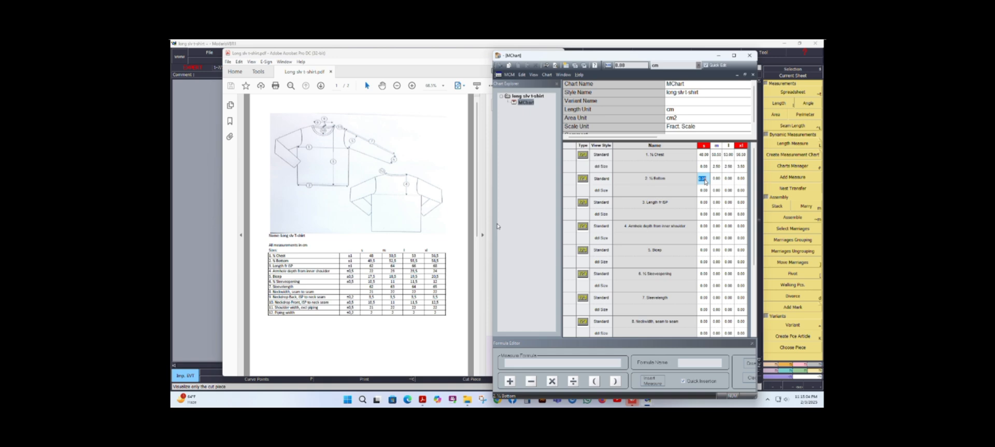
pyautogui.write('40.5')
pyautogui.press('Tab')
pyautogui.moveTo(703, 190); pyautogui.dragTo(742, 192)
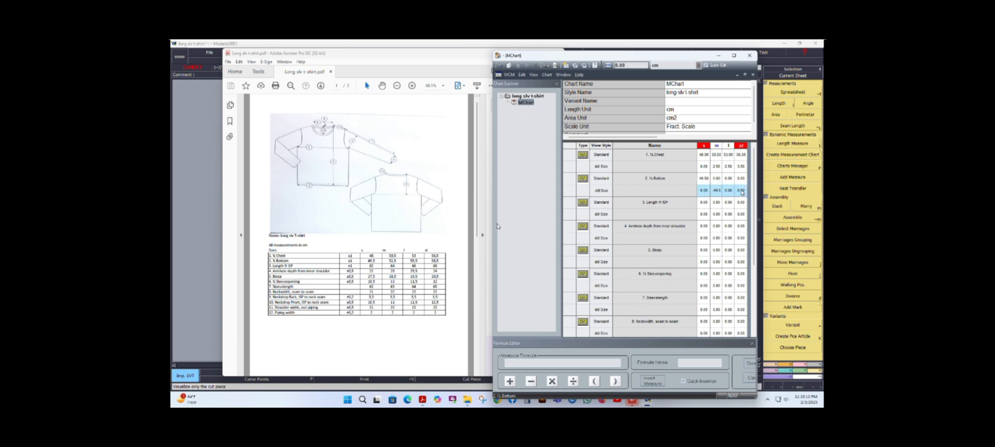
pyautogui.write('3')
pyautogui.press('Return')
# - Set measurement 3, Length, to 62 for size s with an increment of 2 for m, l and xl
pyautogui.click(705, 206)
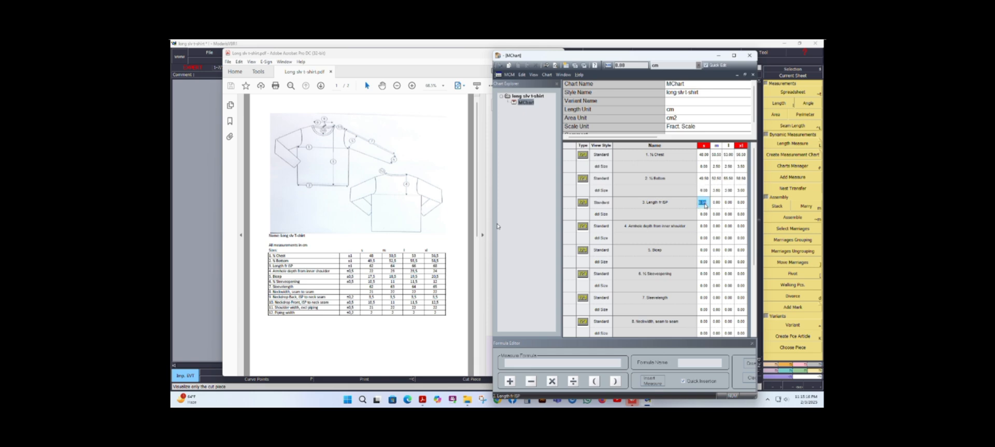
pyautogui.write('62')
pyautogui.press('Return')
pyautogui.moveTo(703, 214); pyautogui.dragTo(741, 218)
pyautogui.write('2')
pyautogui.press('Return')
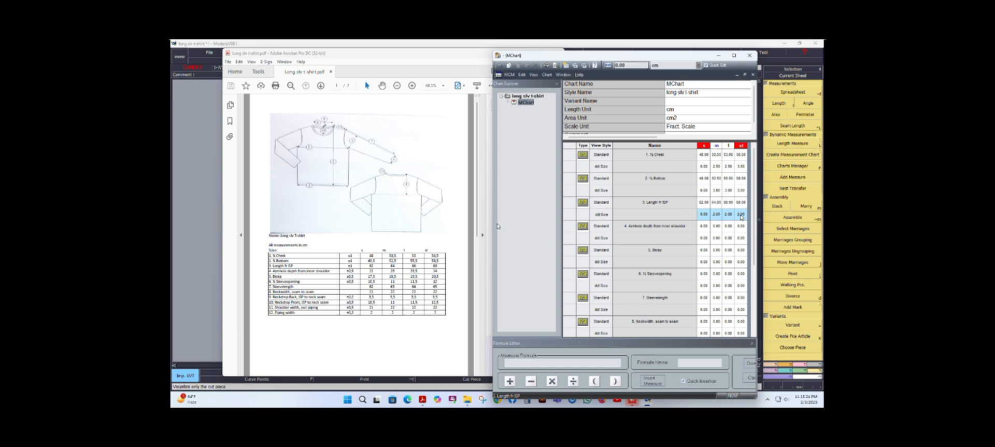
# - Save the model with the Length values and continue past the anomalies dialog
pyautogui.click(206, 54)
pyautogui.click(206, 54)
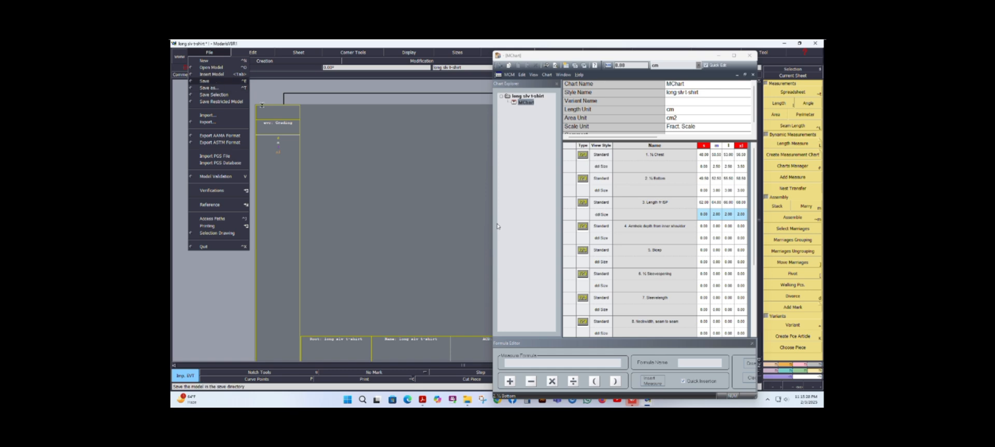
pyautogui.click(212, 81)
pyautogui.click(452, 258)
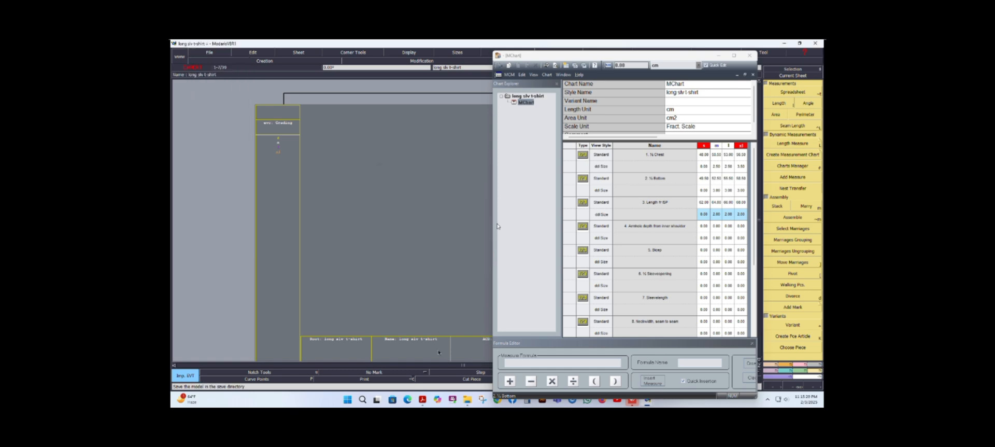
# - Show the PDF spec beside the chart again and set Armhole depth from inner shoulder to 22 for size s
pyautogui.click(422, 399)
pyautogui.scroll(-1, 684, 226)
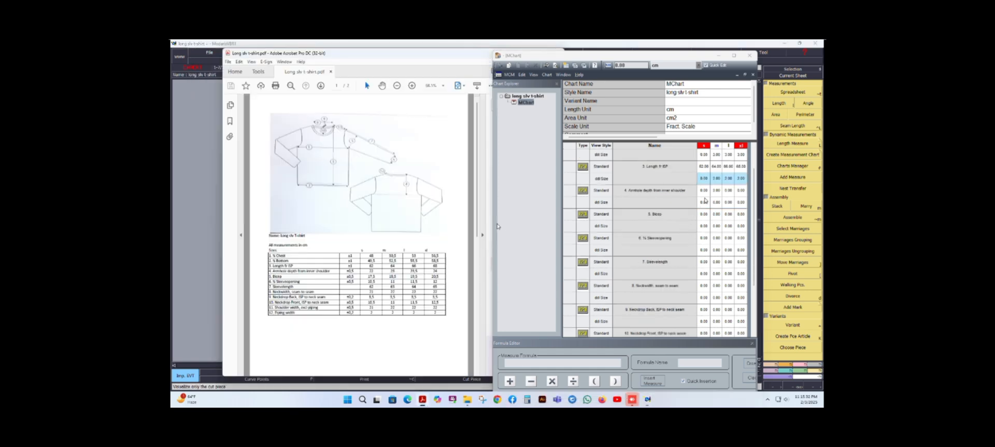
pyautogui.click(705, 192)
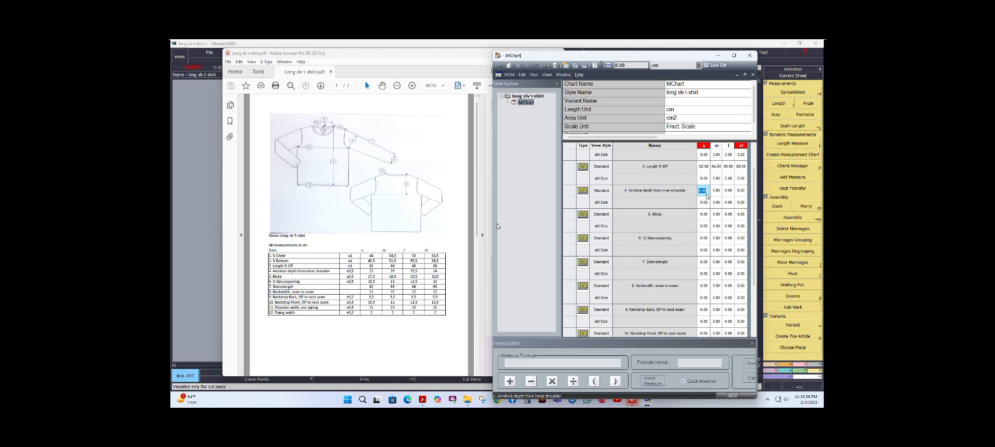
pyautogui.write('22')
pyautogui.click(704, 202)
pyautogui.click(705, 193)
pyautogui.write('22')
pyautogui.press('Tab')
# - Set the armhole depth increments between sizes to 1 for m and 0.5 for l and xl
pyautogui.moveTo(702, 203); pyautogui.dragTo(741, 205)
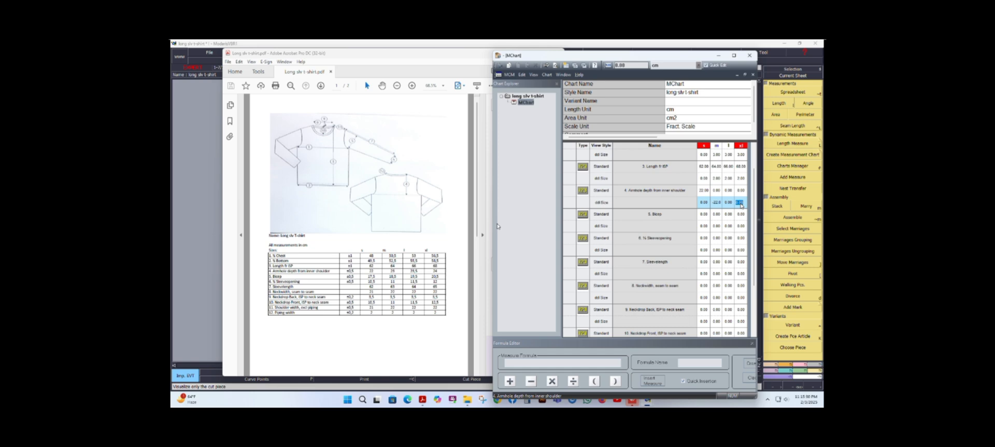
pyautogui.click(706, 205)
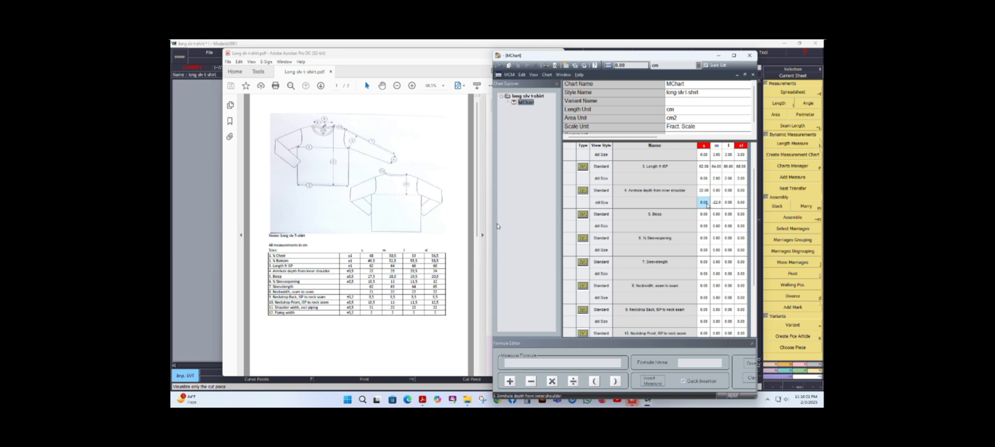
pyautogui.moveTo(704, 205); pyautogui.dragTo(725, 205)
pyautogui.click(725, 204)
pyautogui.click(724, 204)
pyautogui.write('1')
pyautogui.click(725, 204)
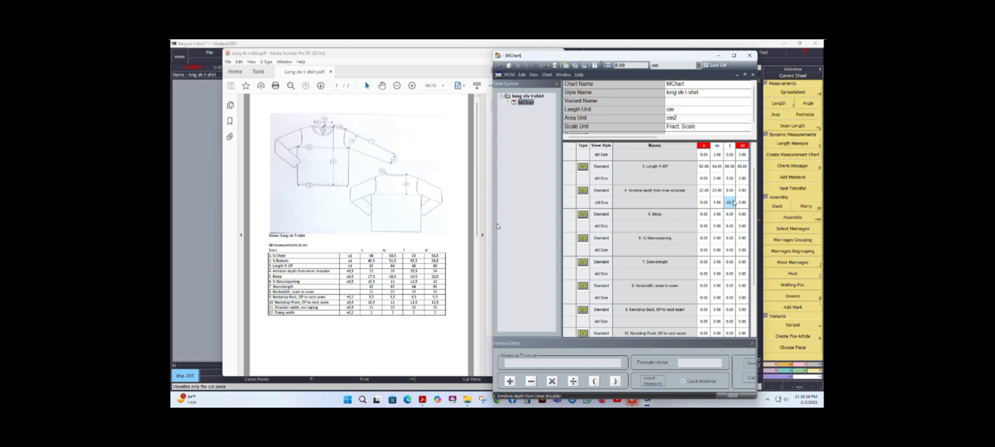
pyautogui.click(743, 203)
pyautogui.write('0.5')
pyautogui.press('Return')
# - Save the model with the armhole depth values and continue past the anomalies dialog
pyautogui.click(210, 52)
pyautogui.click(205, 81)
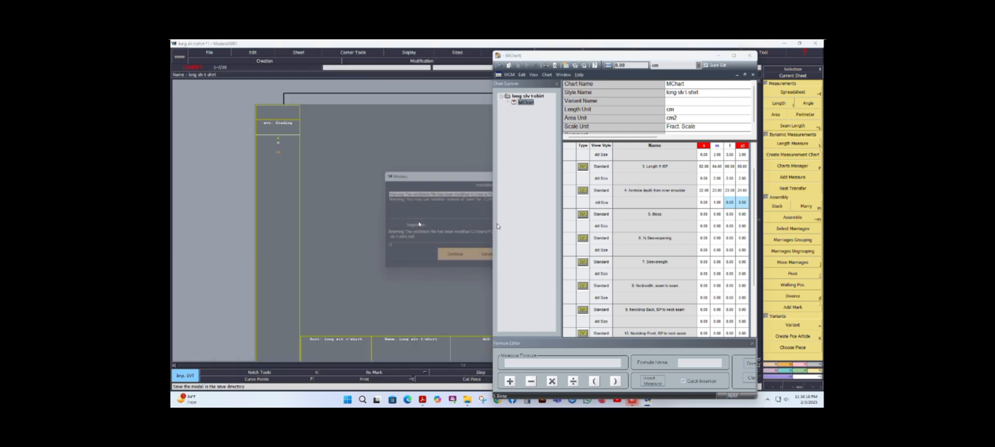
pyautogui.click(442, 258)
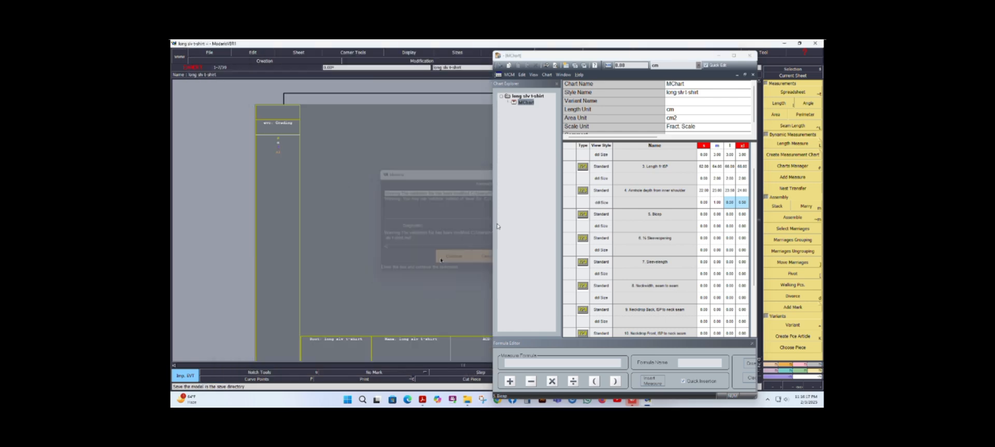
# - With the PDF spec in view, set Bicep to 17.5 for size s with an increment of 1 for m, l and xl
pyautogui.click(422, 399)
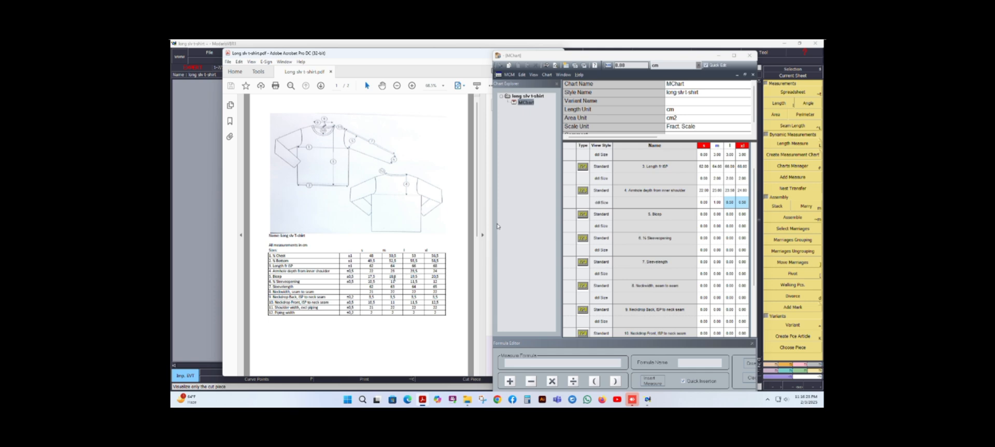
pyautogui.moveTo(389, 277); pyautogui.dragTo(413, 282)
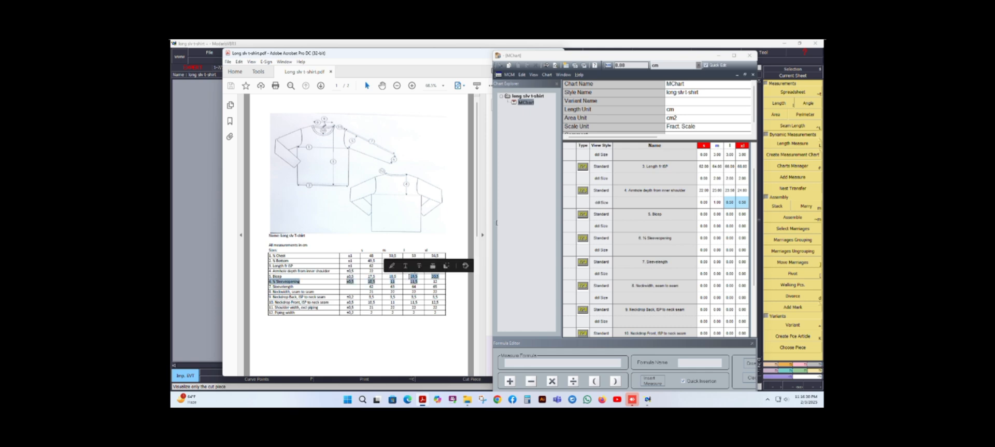
pyautogui.click(439, 276)
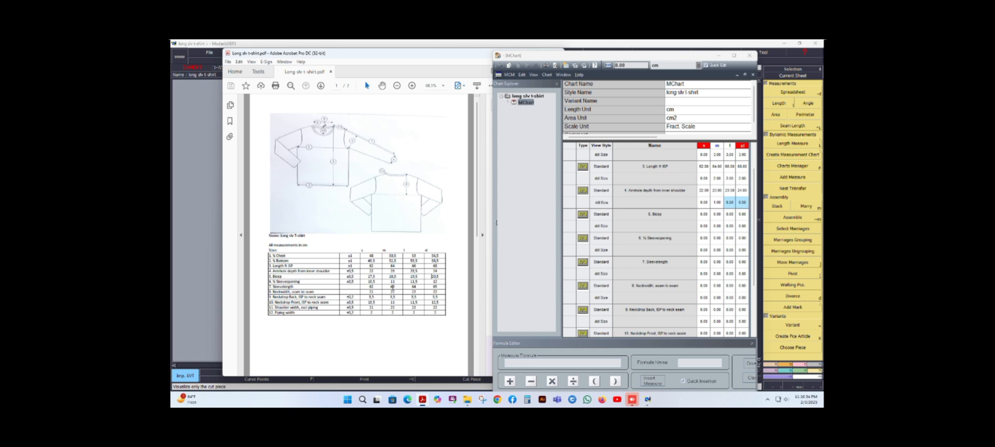
pyautogui.click(702, 214)
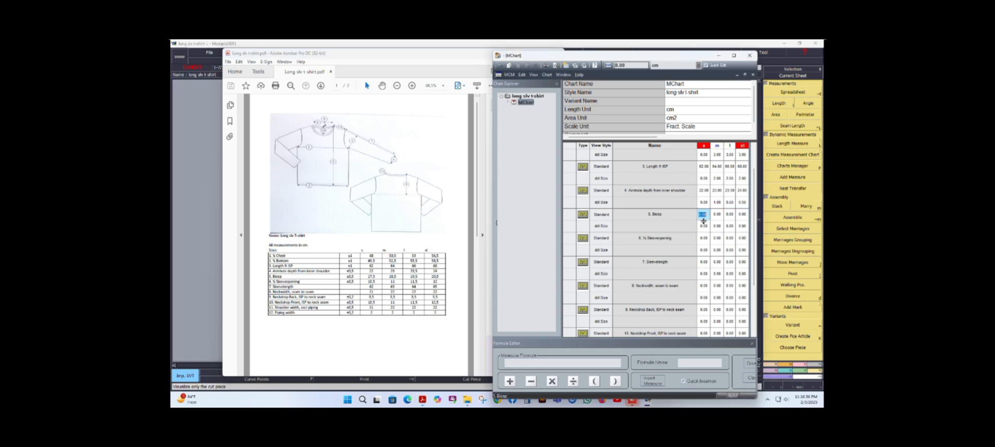
pyautogui.write('17.5')
pyautogui.press('Tab')
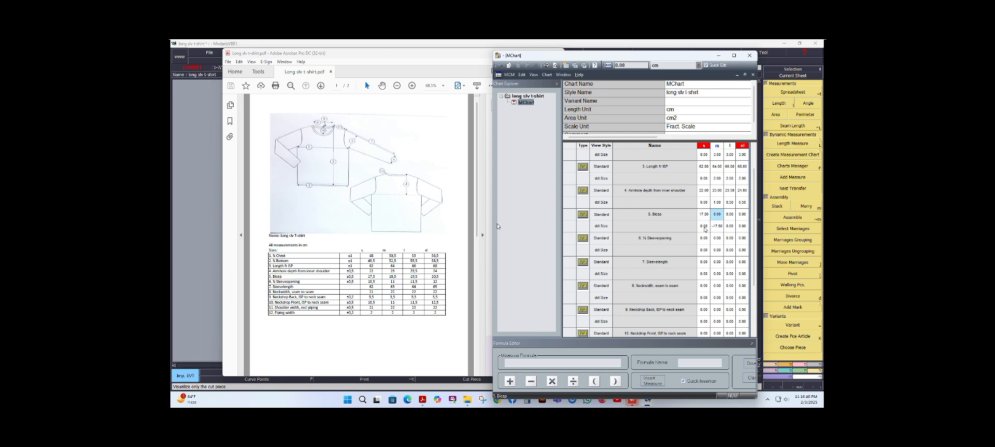
pyautogui.moveTo(704, 226); pyautogui.dragTo(740, 228)
pyautogui.click(741, 227)
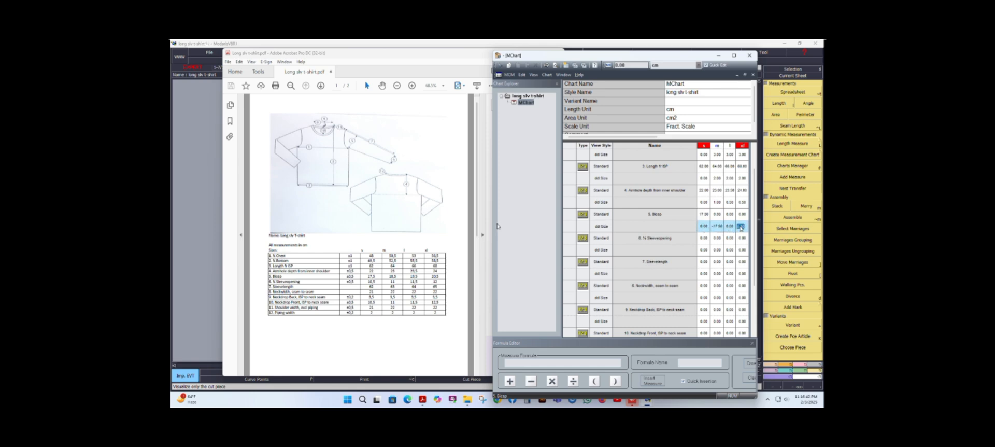
pyautogui.write('1')
pyautogui.press('Return')
# - Set ½ Sleeveopening to 10.5 for size s with an increment of 0.5 for m, l and xl
pyautogui.click(706, 242)
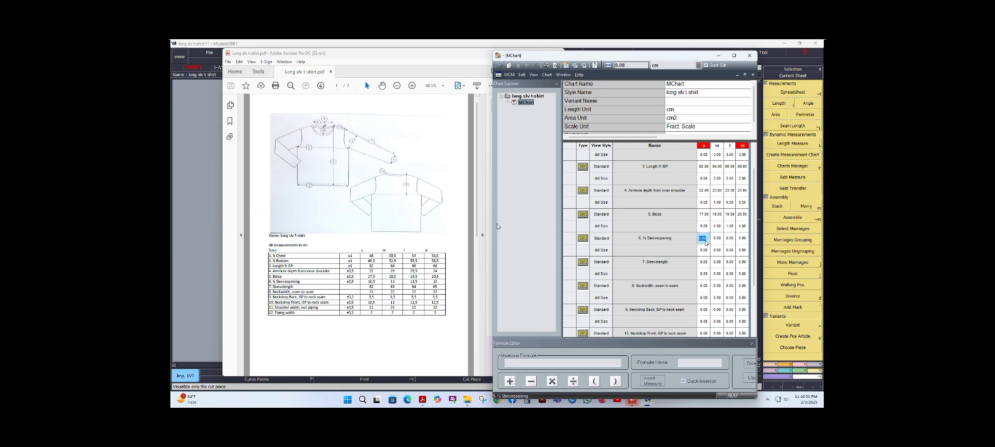
pyautogui.write('10.5')
pyautogui.press('Tab')
pyautogui.moveTo(706, 251); pyautogui.dragTo(743, 253)
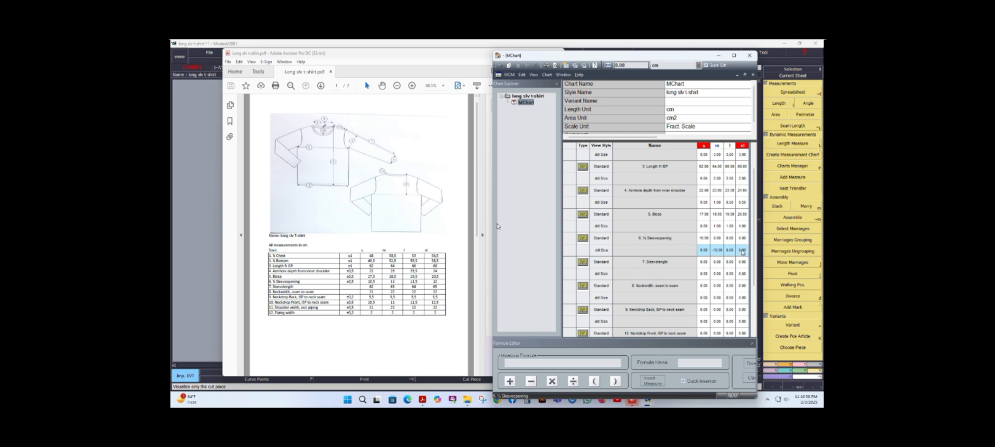
pyautogui.click(742, 253)
pyautogui.write('0.5')
pyautogui.press('Return')
# - Set Sleevelength to 62 for size s with an increment of 1 for m, l and xl
pyautogui.click(706, 263)
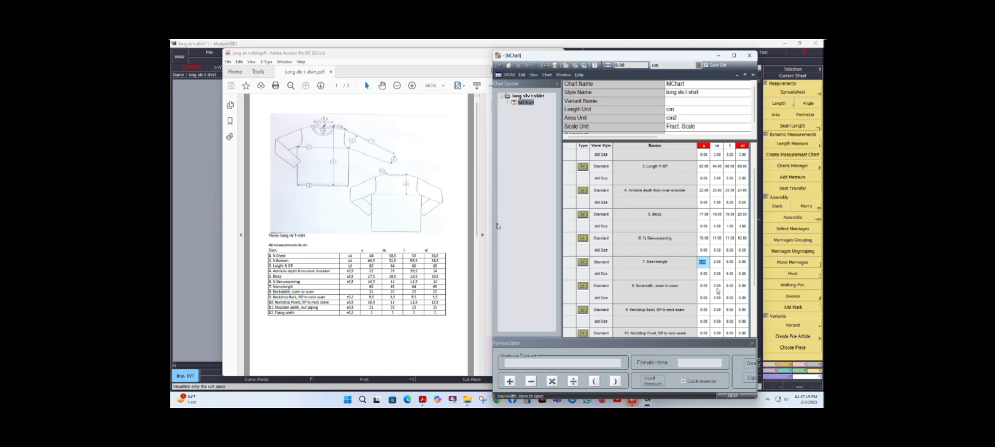
pyautogui.write('62')
pyautogui.press('Return')
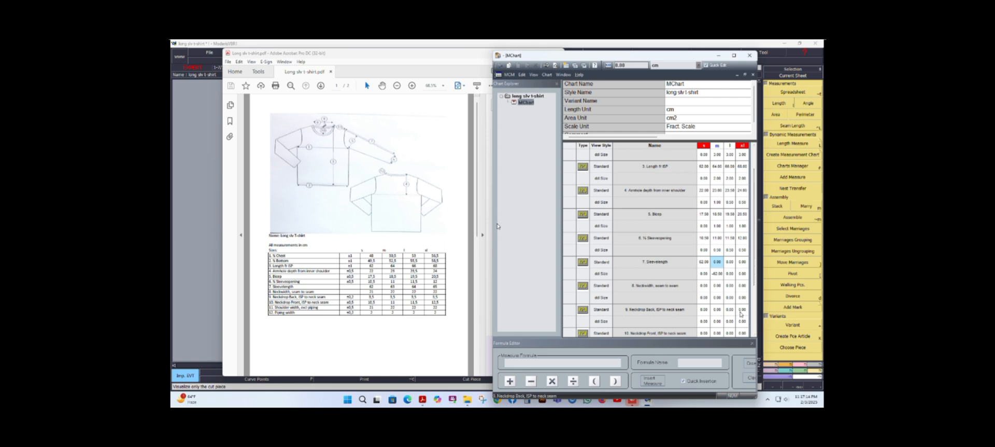
pyautogui.moveTo(704, 274); pyautogui.dragTo(745, 277)
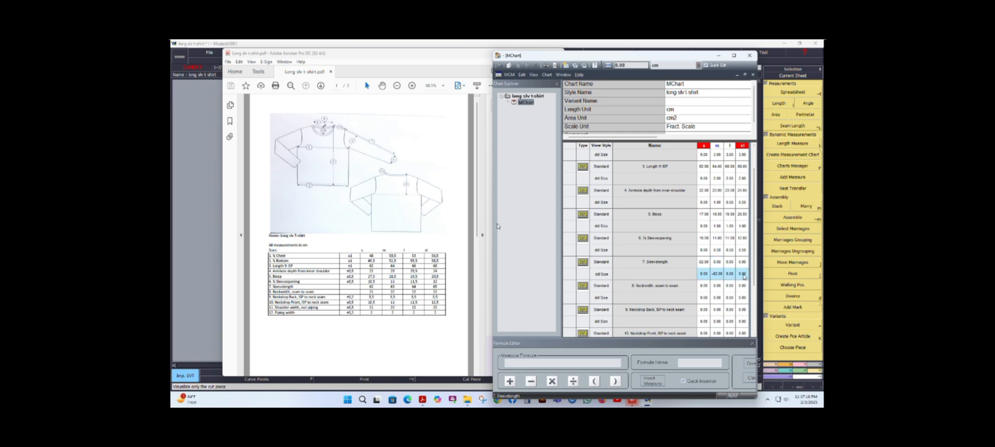
pyautogui.write('1')
pyautogui.press('Return')
# - Save the model over the existing long slv t-shirt file in the 123 folder and continue past the dialog
pyautogui.click(207, 52)
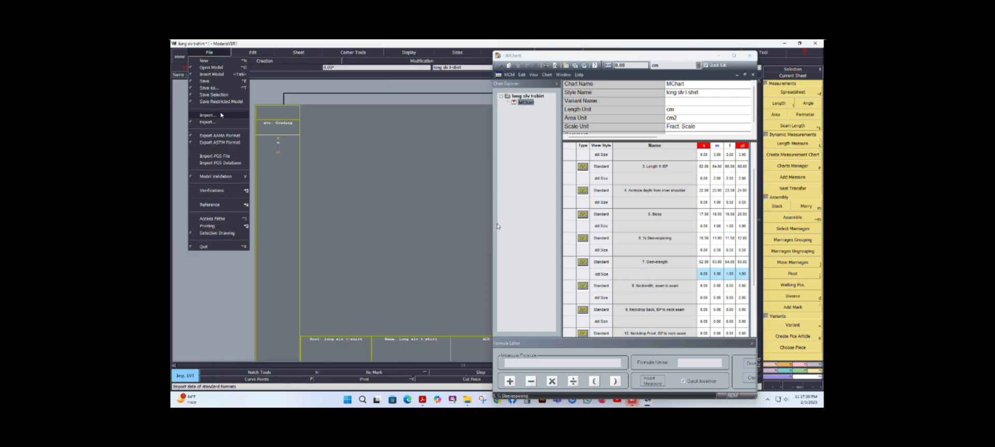
pyautogui.click(212, 92)
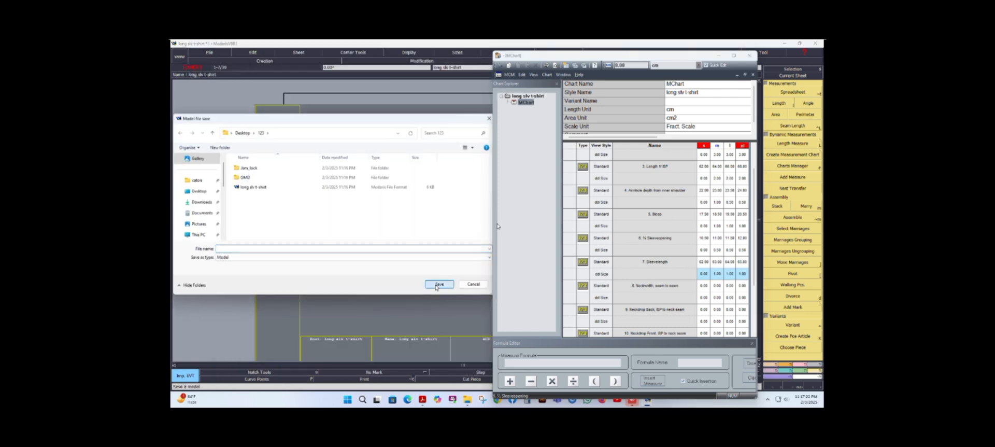
pyautogui.click(259, 187)
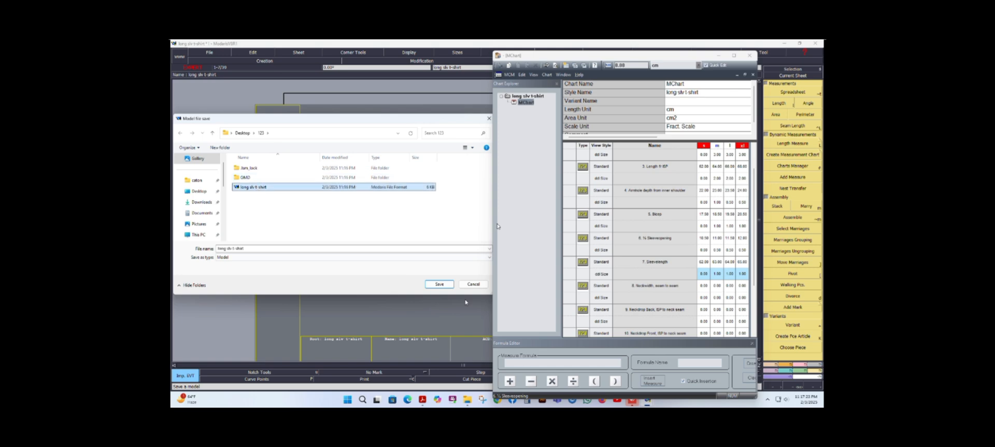
pyautogui.click(439, 284)
pyautogui.click(454, 258)
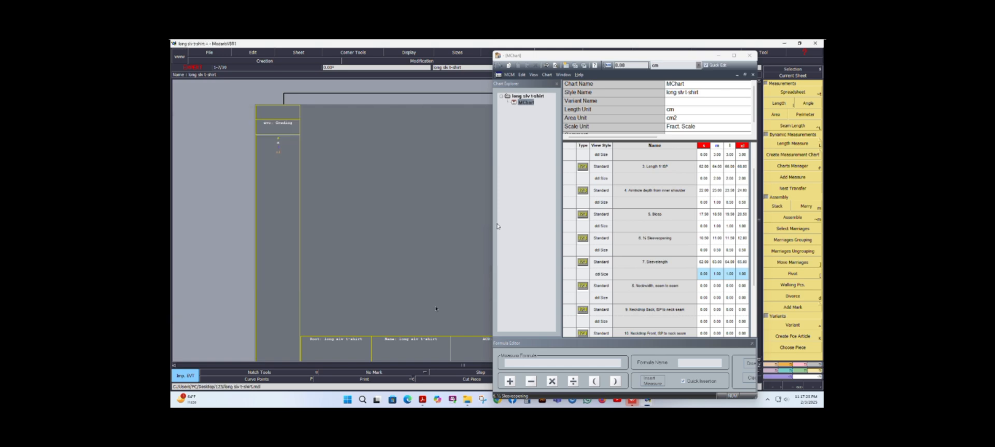
# - Bring the PDF spec back into view and set Neckwidth, seam to seam, to 21 for size s
pyautogui.click(423, 399)
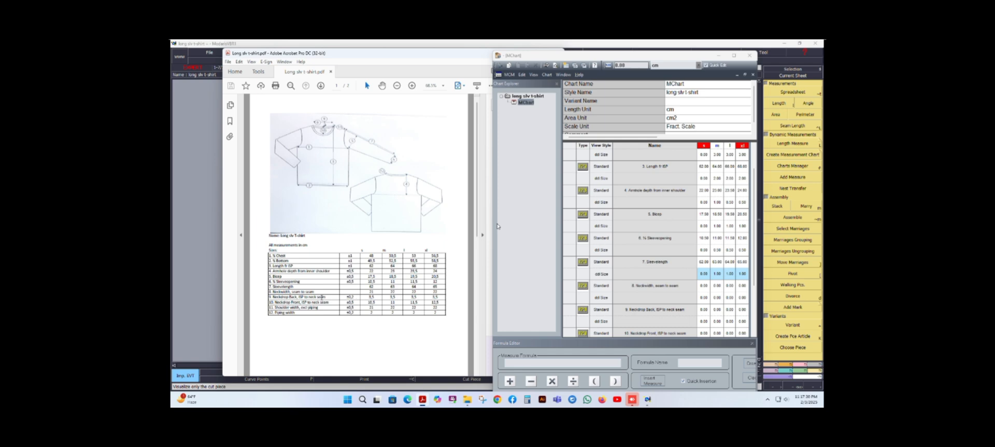
pyautogui.moveTo(369, 295); pyautogui.dragTo(430, 294)
pyautogui.doubleClick(371, 296)
pyautogui.click(707, 285)
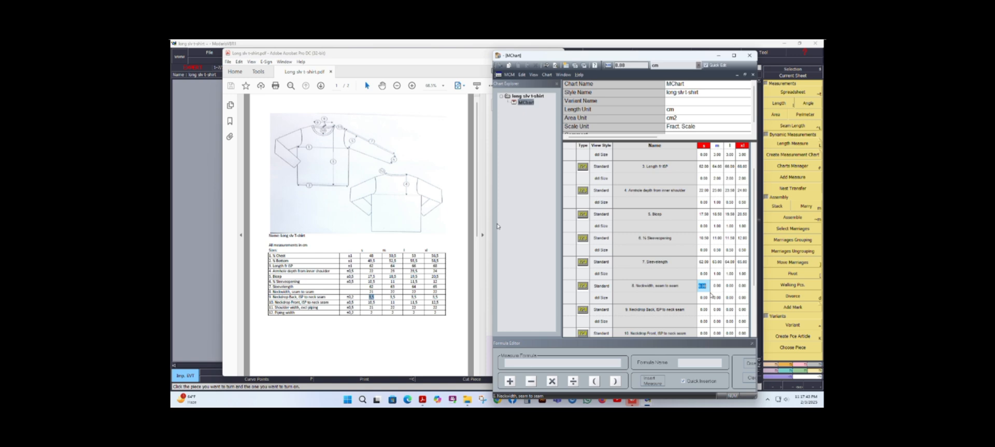
pyautogui.write('21')
pyautogui.press('Tab')
# - Set the Neckwidth increments between sizes to 1 for m and 0 for l and xl
pyautogui.click(720, 299)
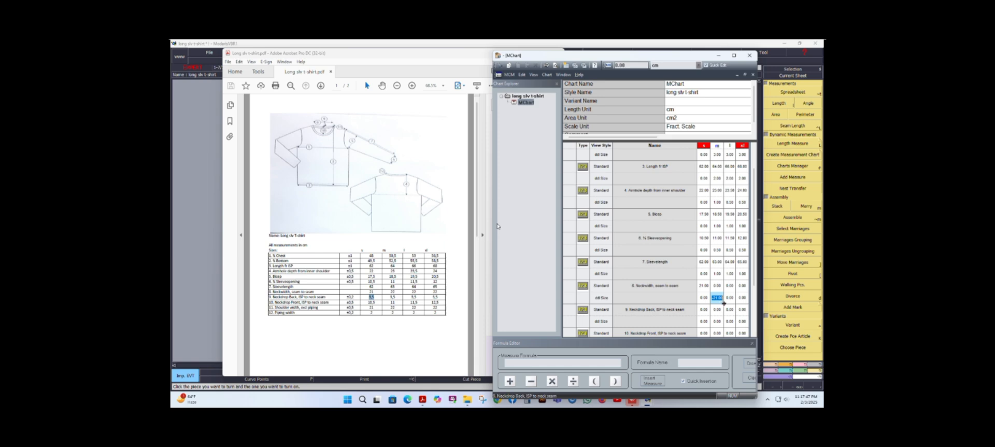
pyautogui.write('1')
pyautogui.click(730, 298)
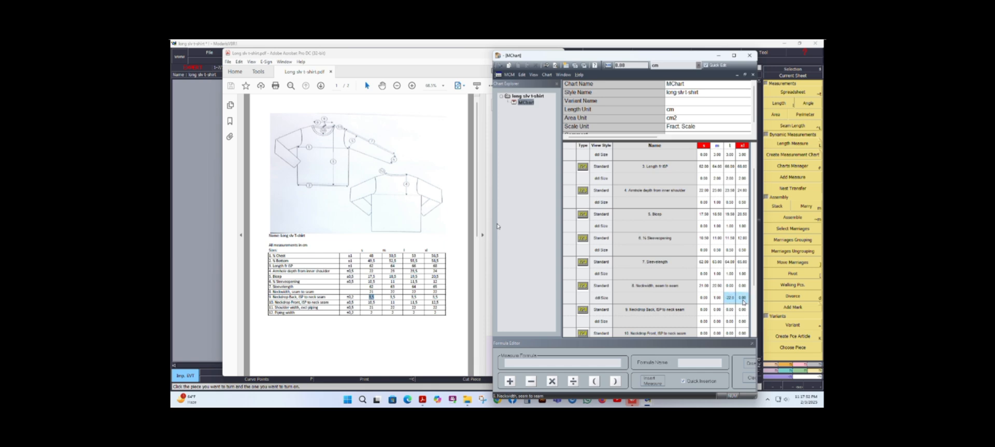
pyautogui.click(744, 301)
pyautogui.write('0')
pyautogui.press('Return')
# - Highlight the Neckdrop Front values in the PDF, then set Neckdrop Back to 10.5 for size s with a 0.5 increment for m, l and xl
pyautogui.scroll(-2, 673, 311)
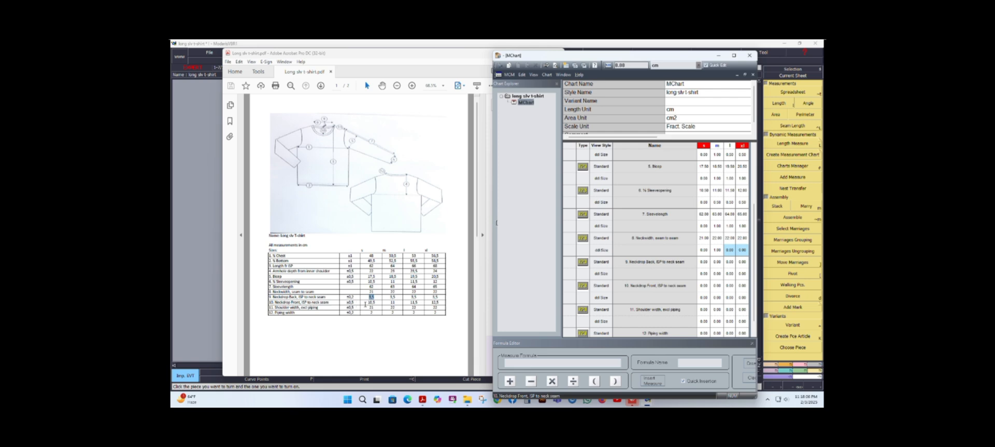
pyautogui.moveTo(365, 302); pyautogui.dragTo(438, 302)
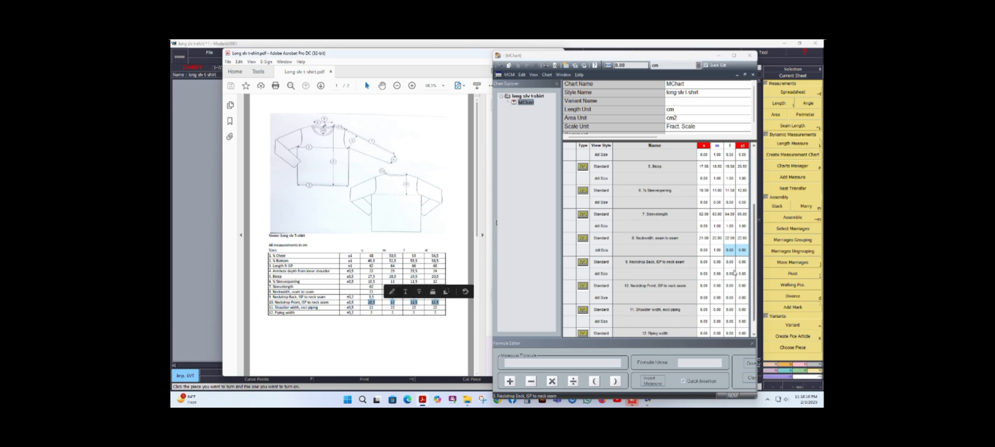
pyautogui.click(703, 262)
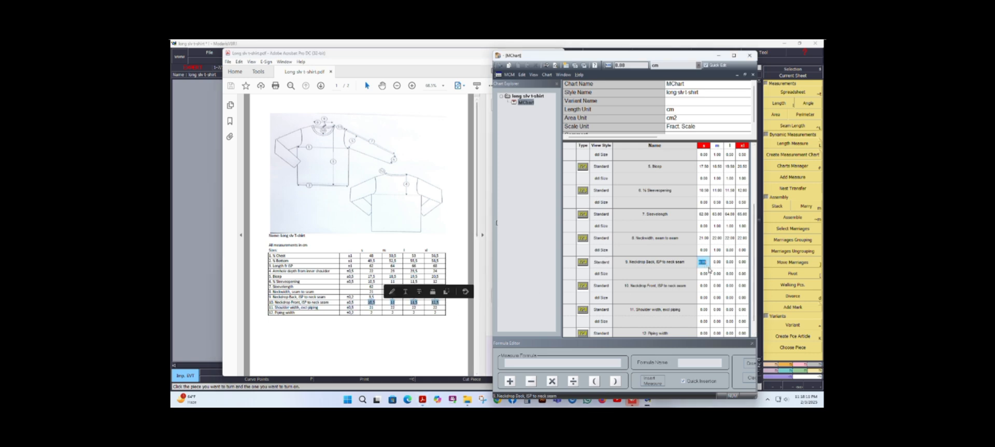
pyautogui.write('10')
pyautogui.press('Tab')
pyautogui.moveTo(706, 273); pyautogui.dragTo(741, 276)
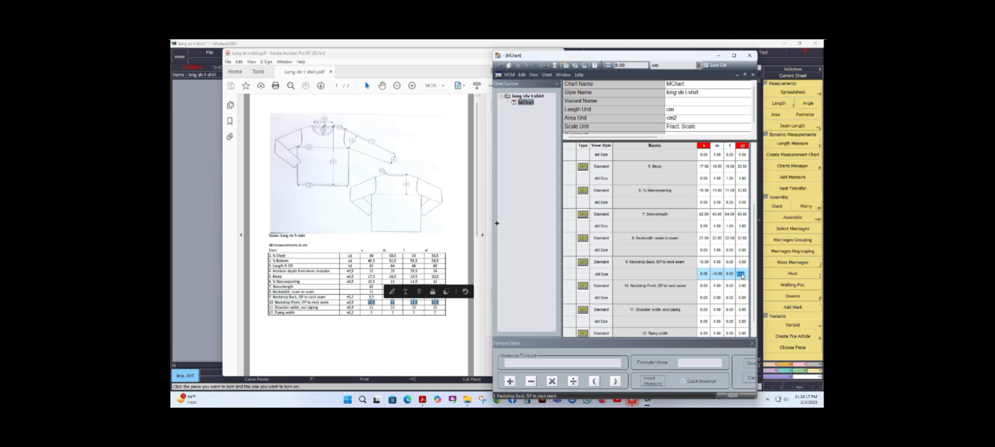
pyautogui.write('.5')
pyautogui.press('Return')
# - Save the model, continuing past the warning, and bring the PDF spec back into view
pyautogui.click(209, 52)
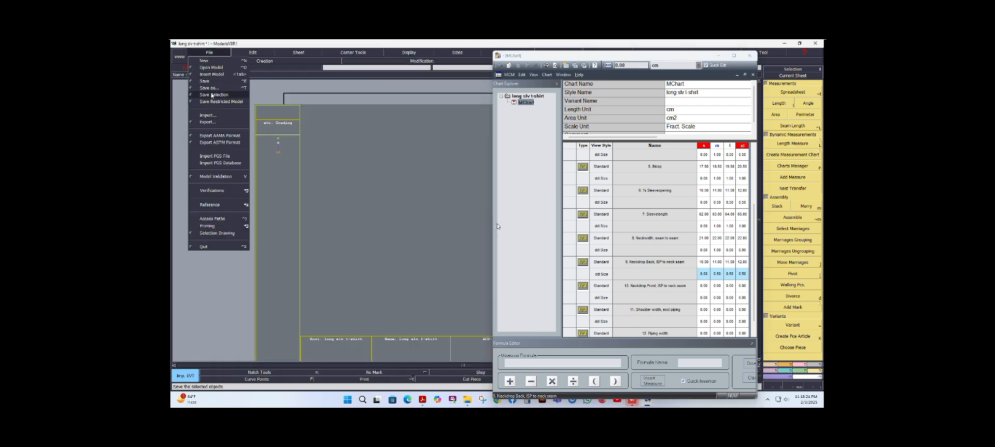
pyautogui.click(205, 81)
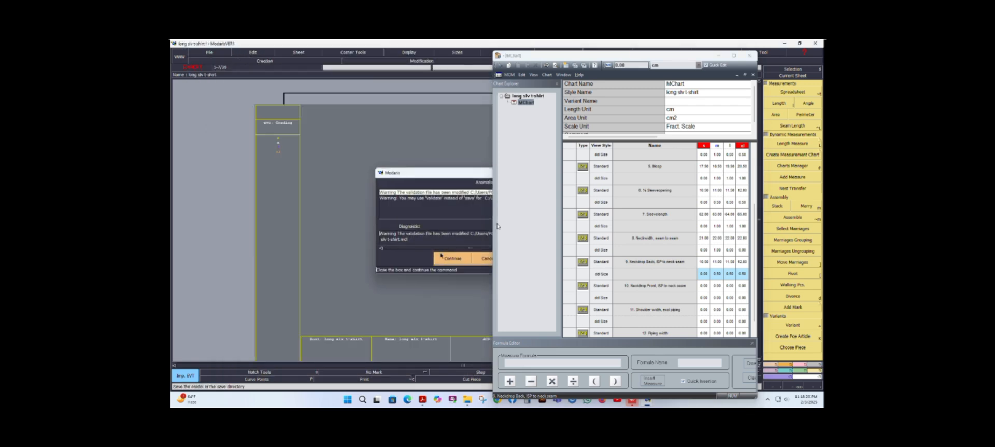
pyautogui.click(452, 258)
pyautogui.hotkey('alt', 'Tab')
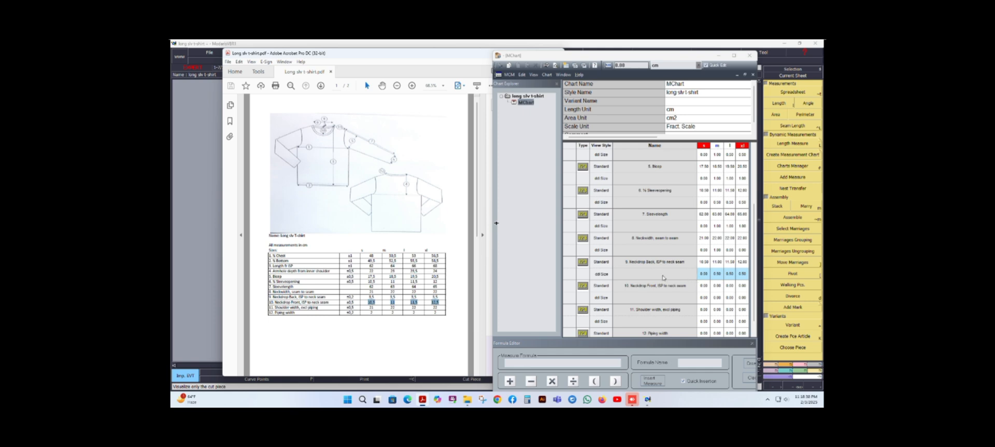
# - Overwrite Neckdrop Back, ISP to neck seam, with the PDF spec's single value for all sizes s to xl
pyautogui.click(705, 263)
pyautogui.click(743, 263)
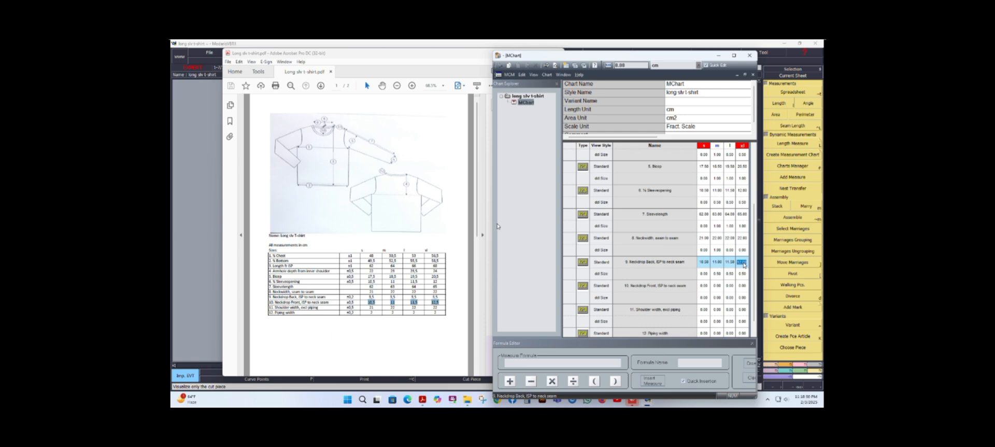
pyautogui.write('1')
pyautogui.write('.5')
pyautogui.press('Return')
# - Set Neckdrop Front, ISP to neck seam, to 10.5 for size s with a 0.5 increment for m, l and xl
pyautogui.click(703, 286)
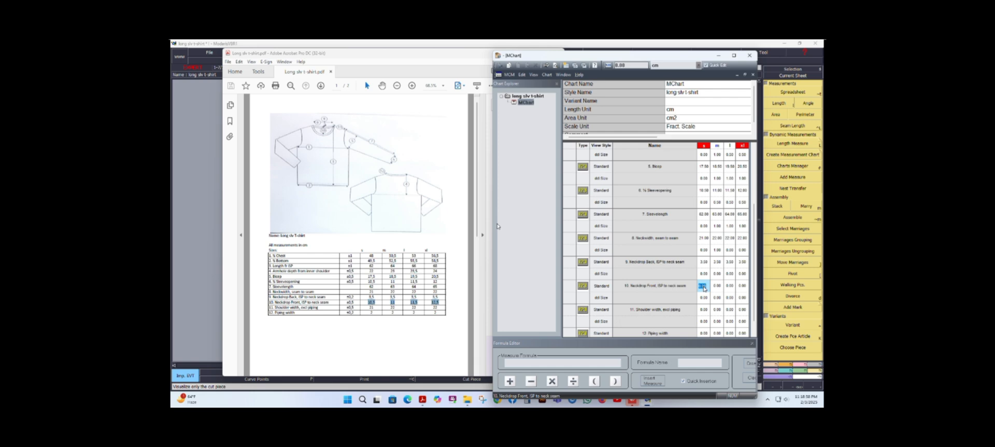
pyautogui.write('10.5')
pyautogui.press('Tab')
pyautogui.moveTo(703, 297); pyautogui.dragTo(745, 299)
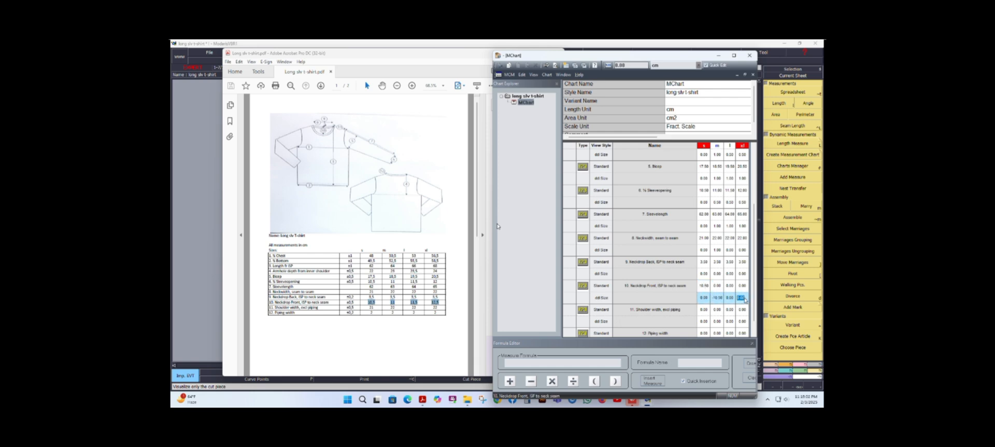
pyautogui.write('.5')
pyautogui.press('Return')
# - Set Shoulder width, incl piping, to 21 for size s and 22 for m, with a 0 increment for l and xl
pyautogui.scroll(-1, 745, 300)
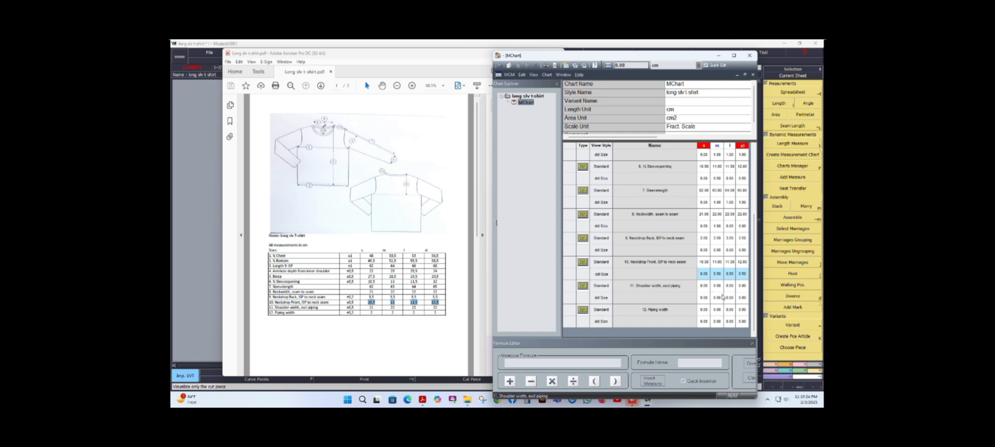
pyautogui.click(702, 285)
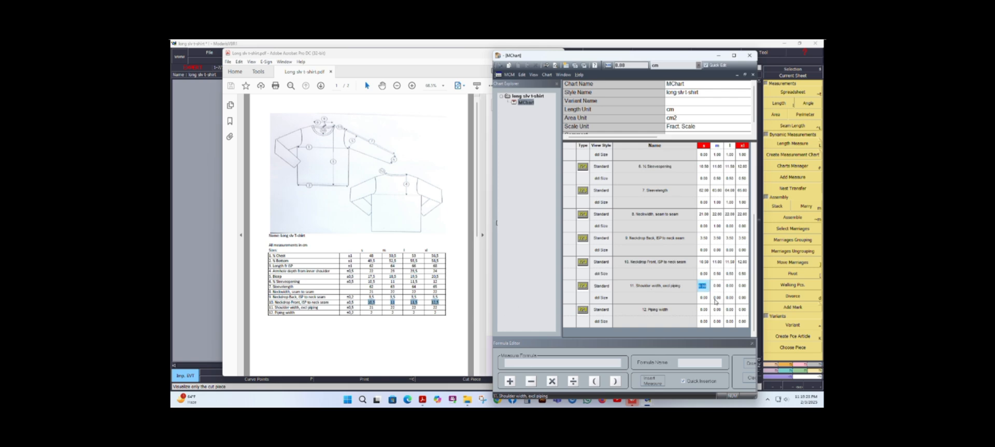
pyautogui.write('21')
pyautogui.press('Tab')
pyautogui.write('22')
pyautogui.press('Tab')
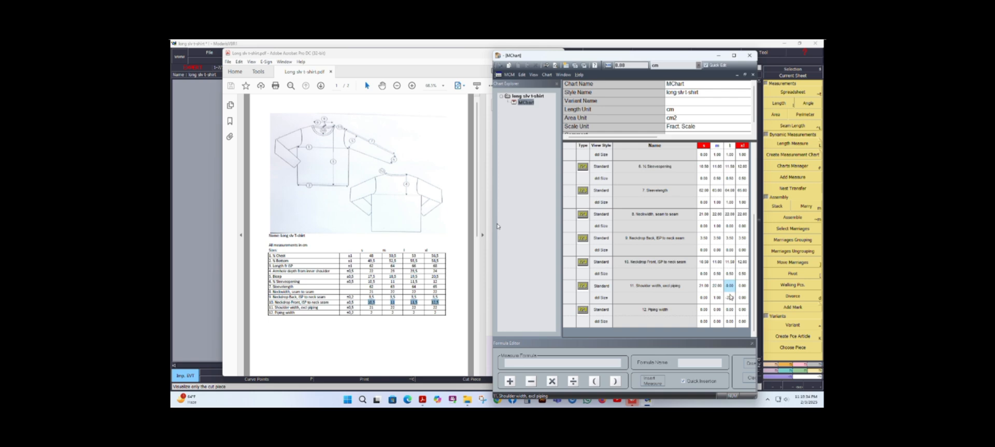
pyautogui.moveTo(729, 297); pyautogui.dragTo(745, 300)
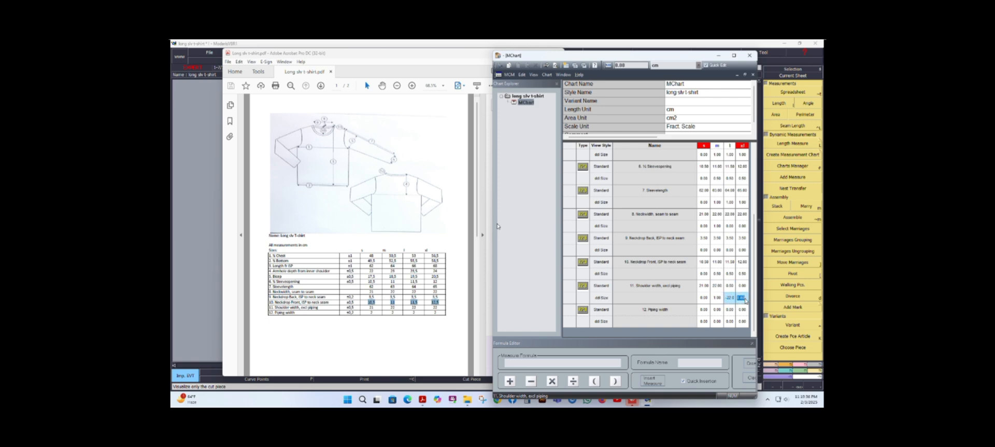
pyautogui.write('0')
pyautogui.press('Return')
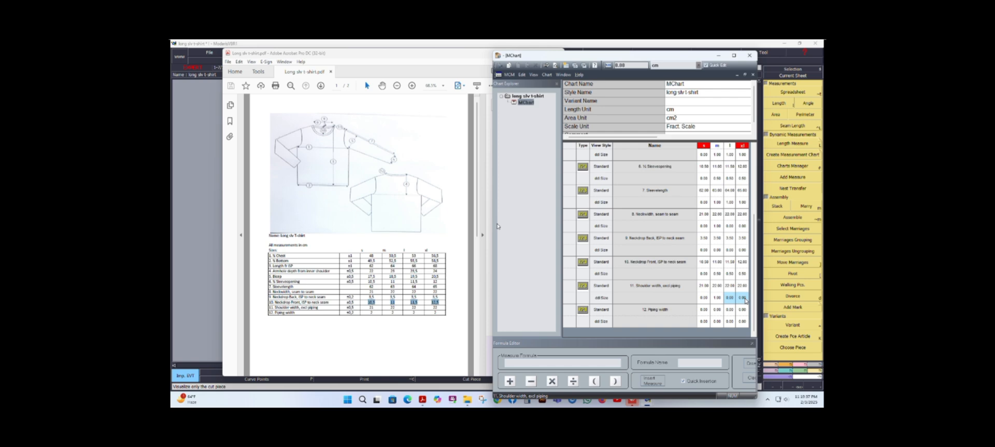
# - Save the model past the warnings, then clear the measurement chart and the PDF spec from the drafting sheet
pyautogui.click(221, 43)
pyautogui.click(210, 52)
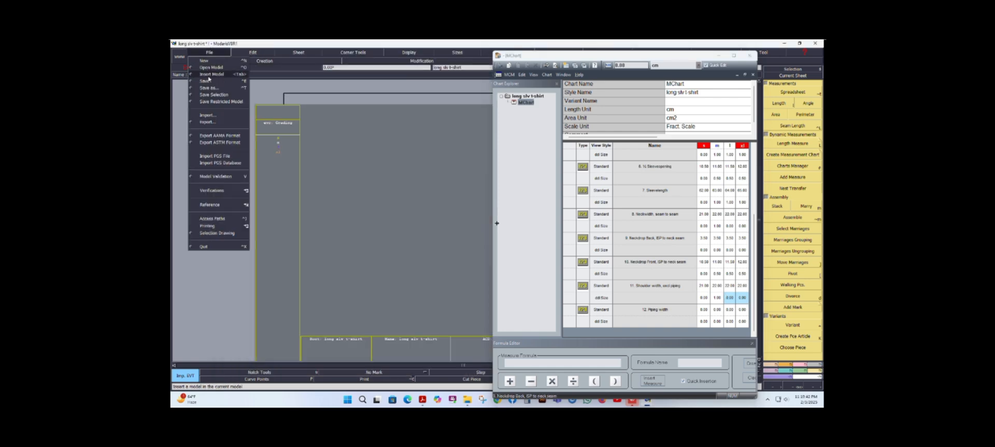
pyautogui.click(210, 76)
pyautogui.click(453, 259)
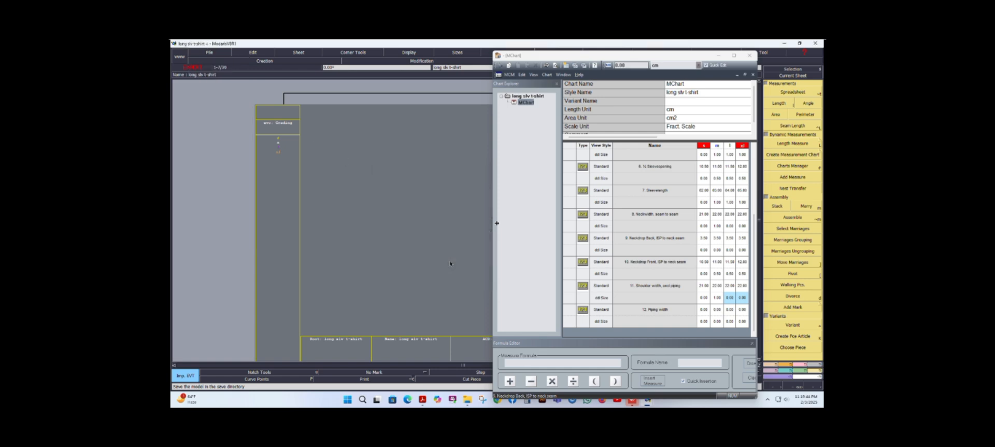
pyautogui.click(216, 54)
pyautogui.click(209, 76)
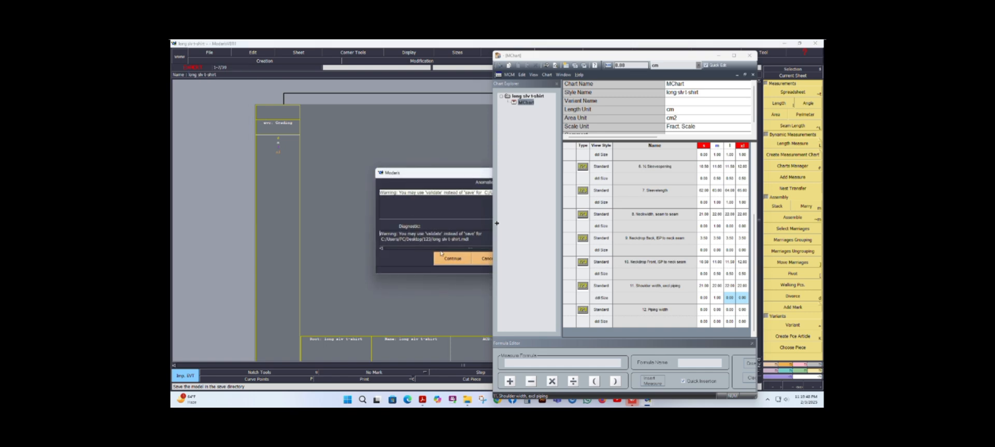
pyautogui.click(453, 258)
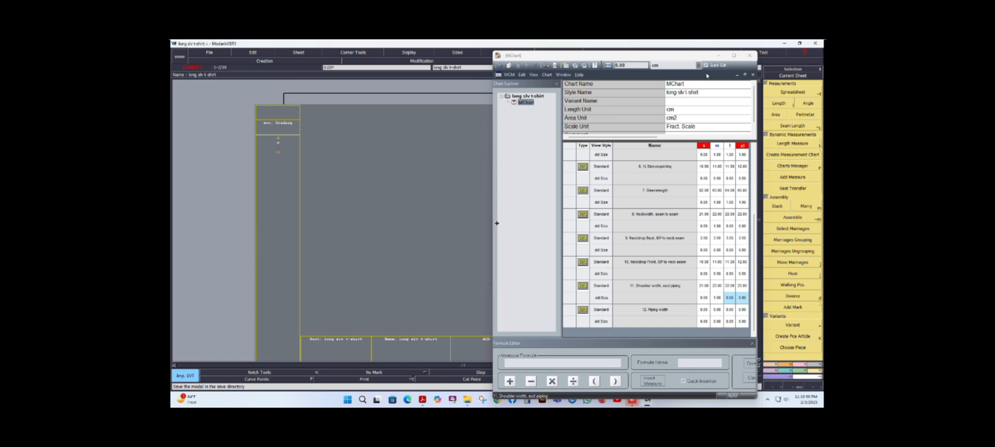
pyautogui.click(718, 56)
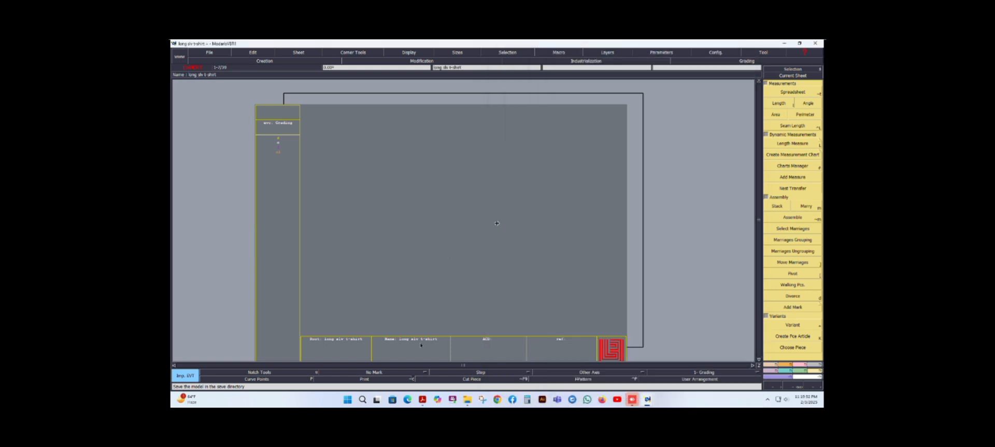
pyautogui.click(423, 399)
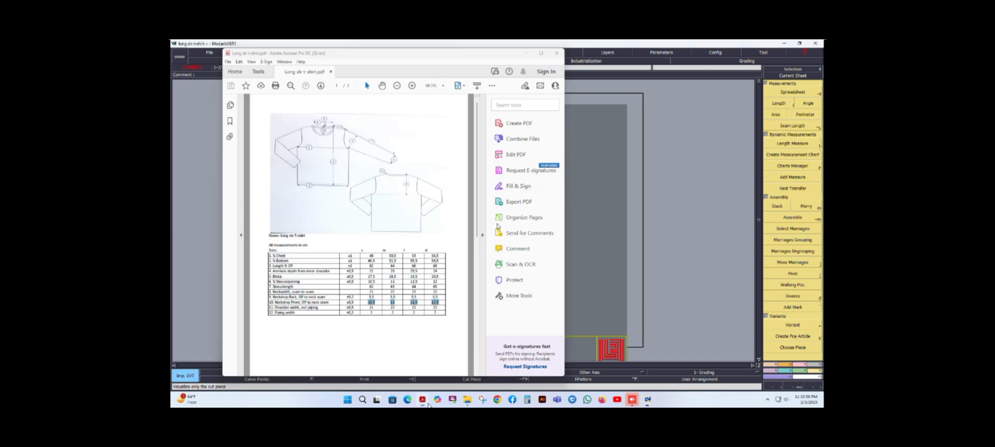
pyautogui.click(426, 402)
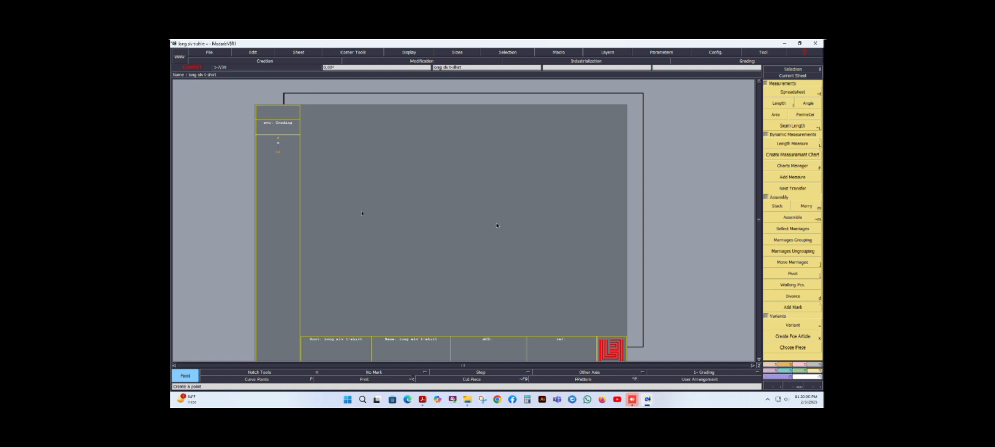
# - Place a point in the sheet's left half and a linked point about 28.7 cm to its right
pyautogui.click(356, 210)
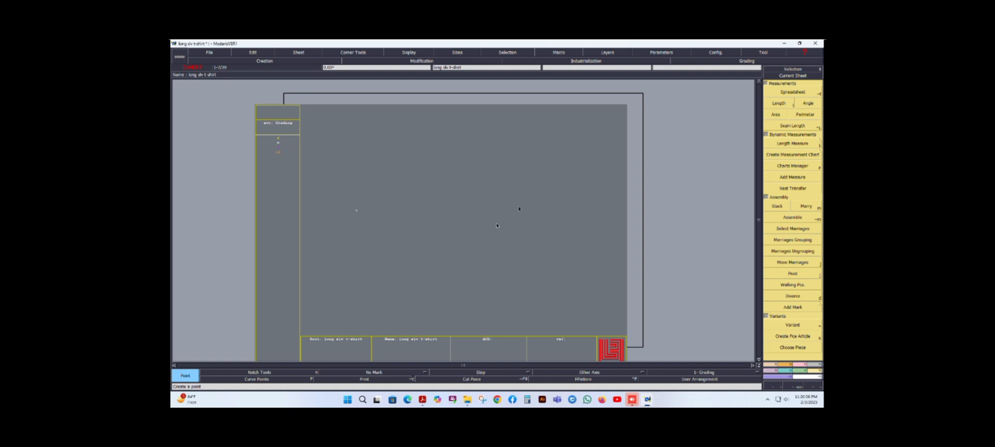
pyautogui.click(773, 365)
pyautogui.click(793, 128)
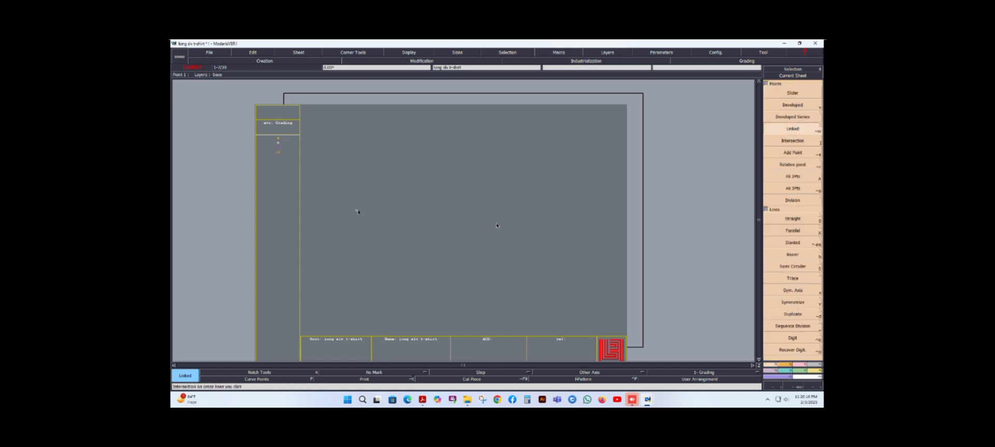
pyautogui.click(357, 210)
pyautogui.click(673, 211)
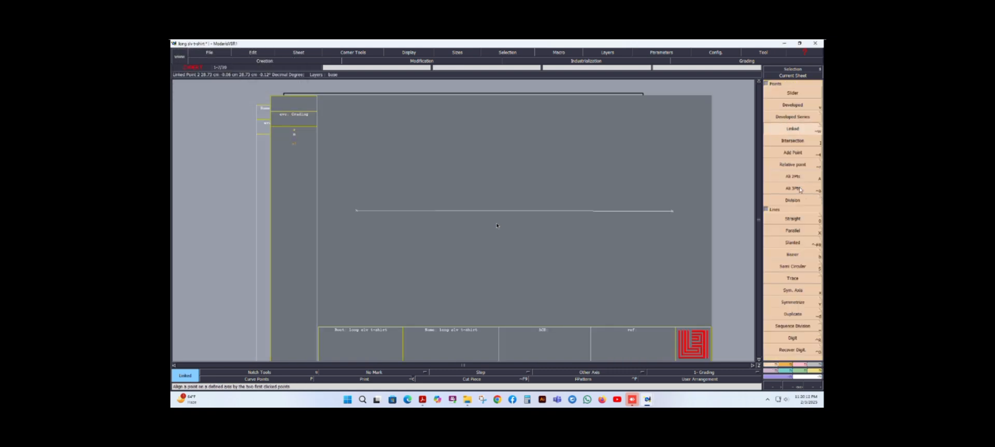
# - Align the two points horizontally and join them with a straight line
pyautogui.click(794, 177)
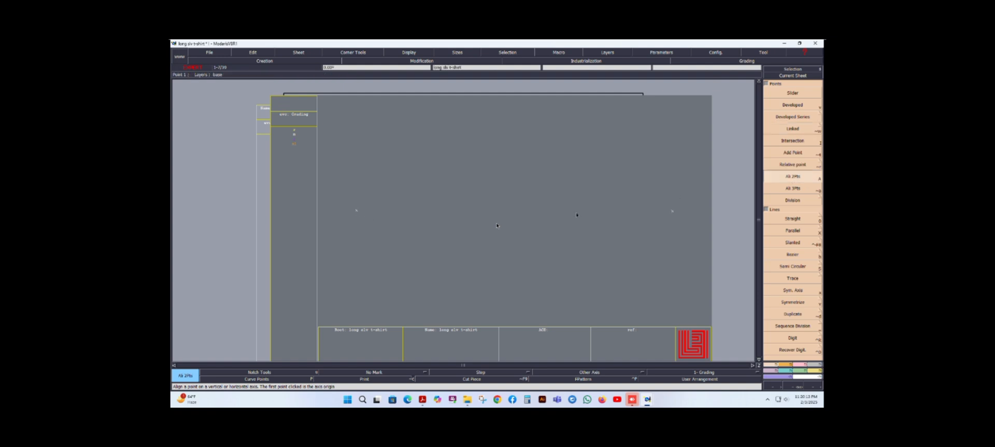
pyautogui.click(672, 212)
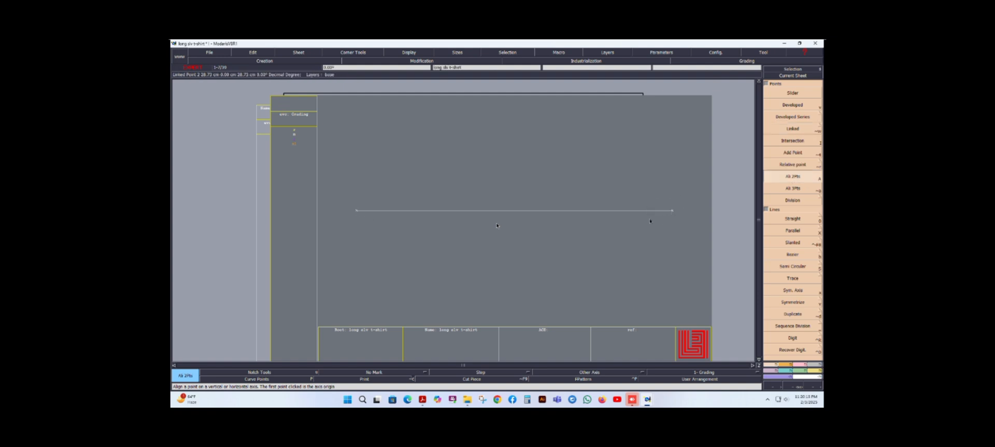
pyautogui.click(781, 220)
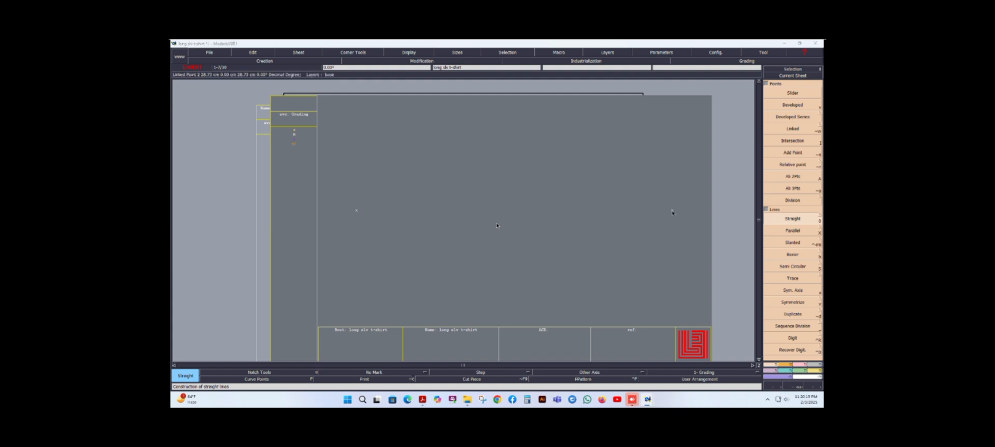
pyautogui.click(673, 212)
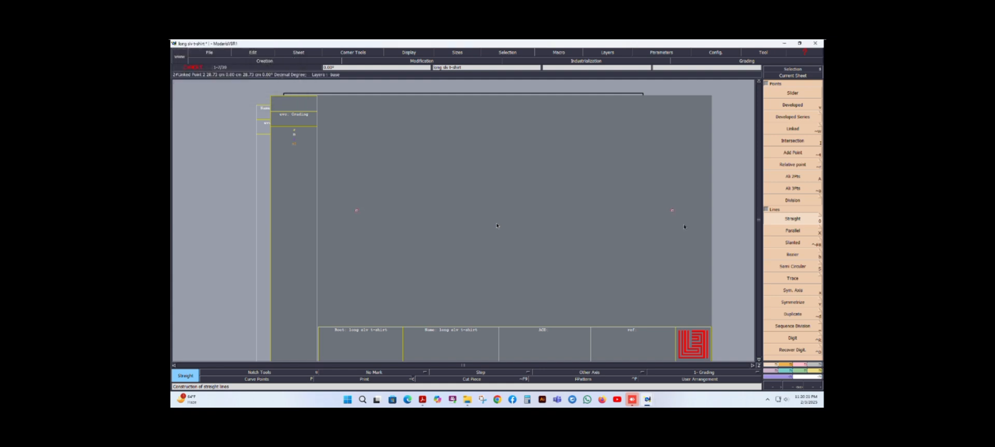
# - Add a linked point about 5.6 cm above the horizontal line's left end and join the two with a straight line
pyautogui.click(793, 128)
pyautogui.click(356, 210)
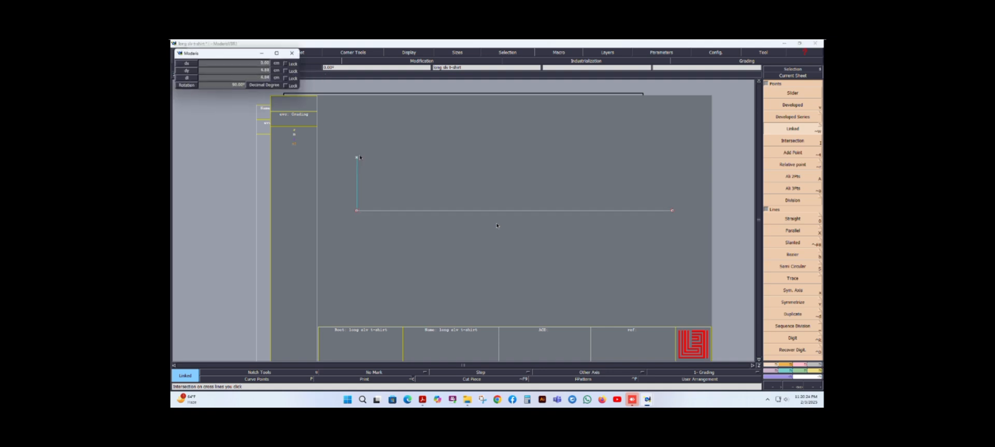
pyautogui.click(357, 150)
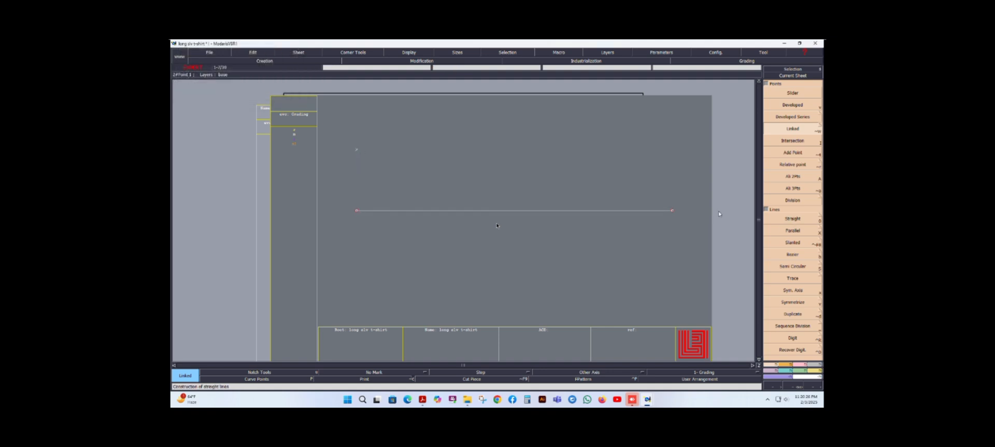
pyautogui.press('0')
pyautogui.click(357, 210)
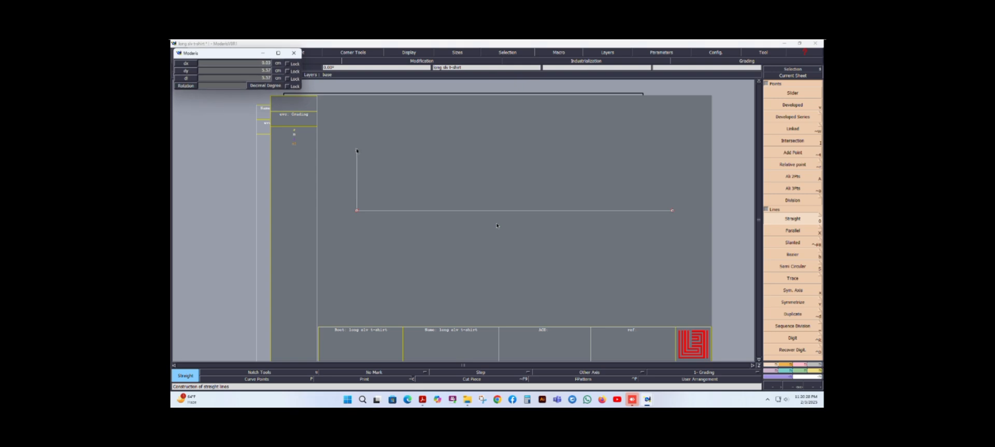
pyautogui.click(356, 150)
pyautogui.scroll(-1, 389, 200)
pyautogui.scroll(2, 403, 169)
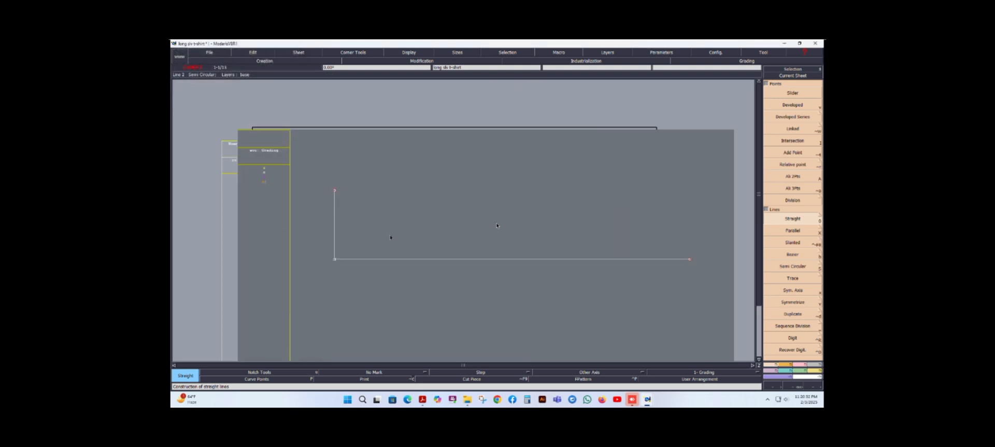
# - Save the model, continuing past the warning, and check the T-shirt sketch and measurement table in the PDF spec
pyautogui.click(209, 53)
pyautogui.click(216, 82)
pyautogui.click(460, 258)
pyautogui.moveTo(422, 399)
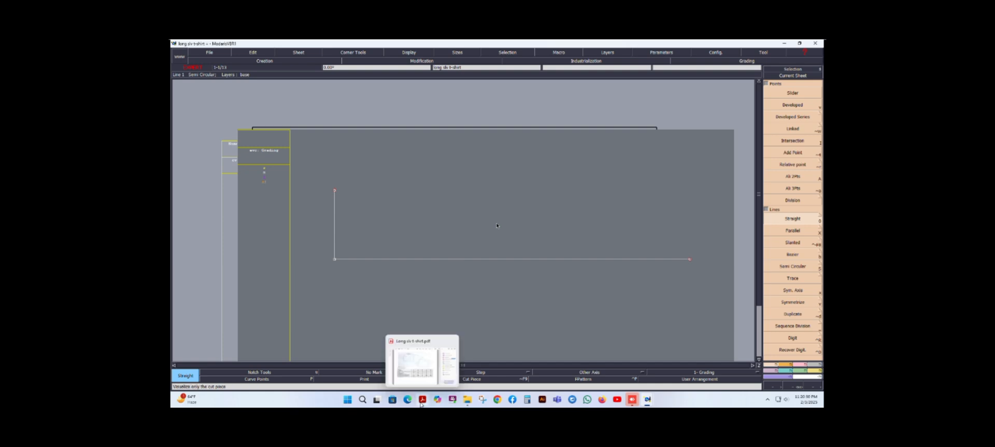
pyautogui.click(423, 360)
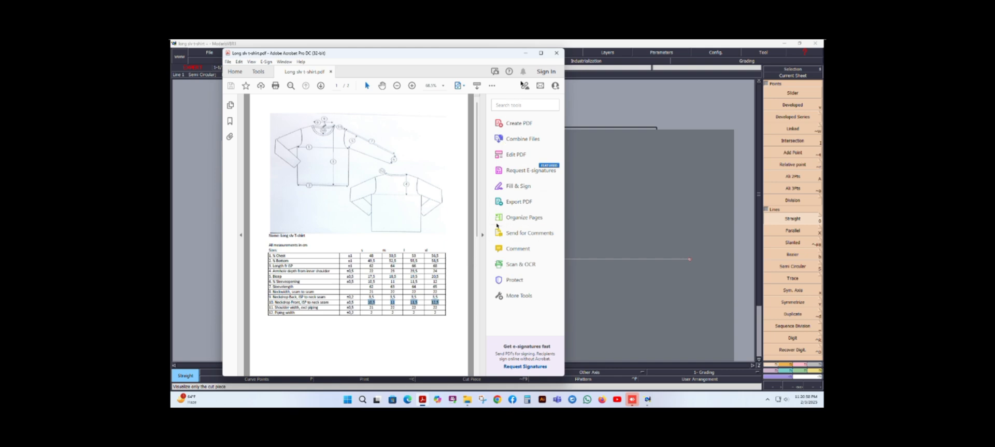
pyautogui.click(526, 53)
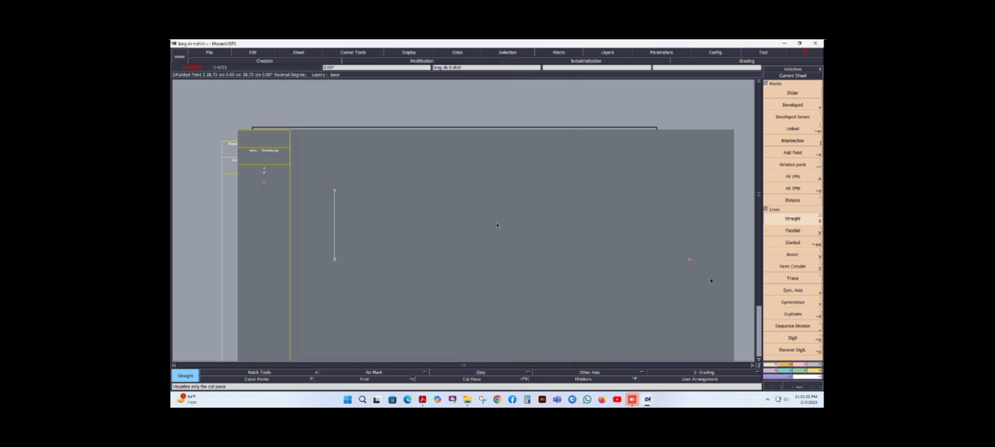
# - Constrain the horizontal line's right end point by the measure "3. Length fr GP" and rearrange the sheets on the desk
pyautogui.click(816, 372)
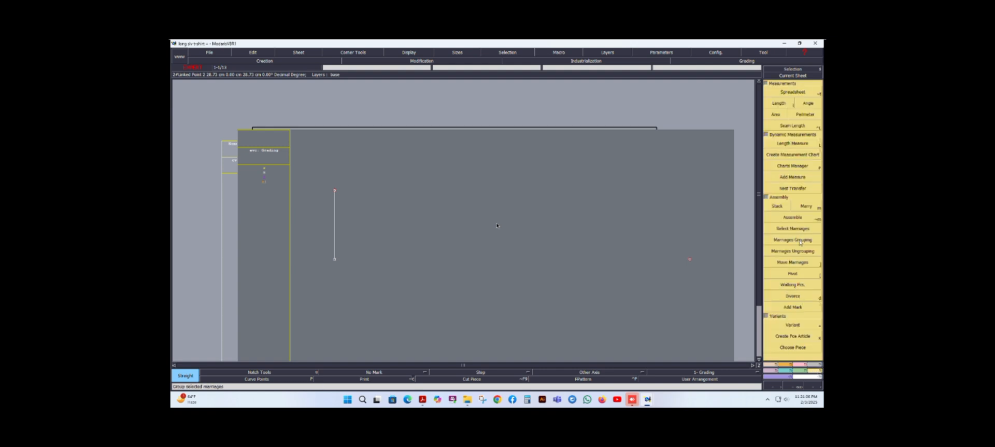
pyautogui.click(799, 365)
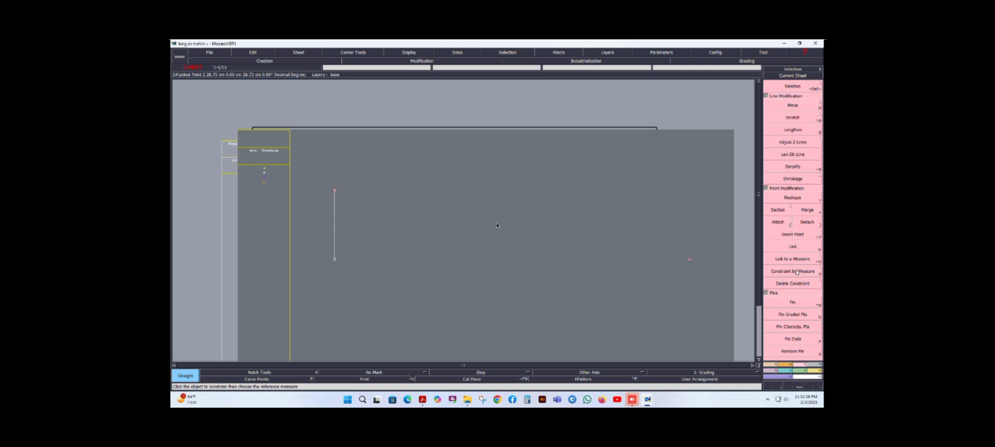
pyautogui.click(796, 273)
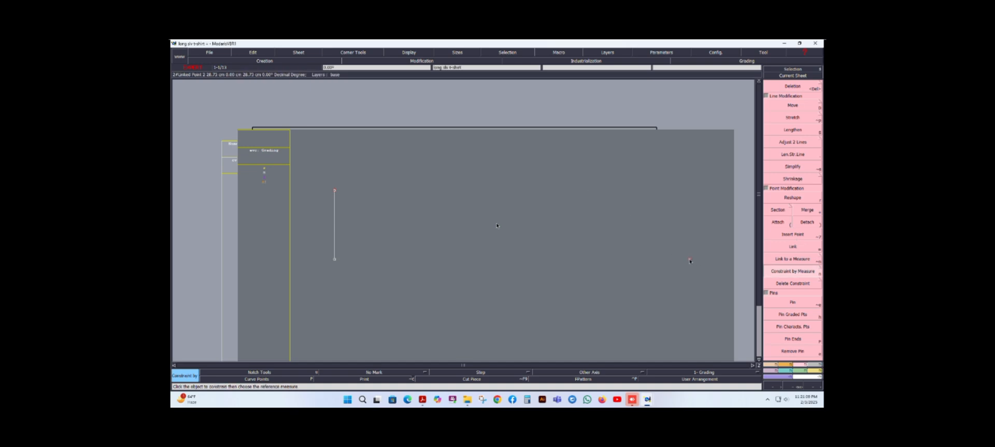
pyautogui.click(690, 259)
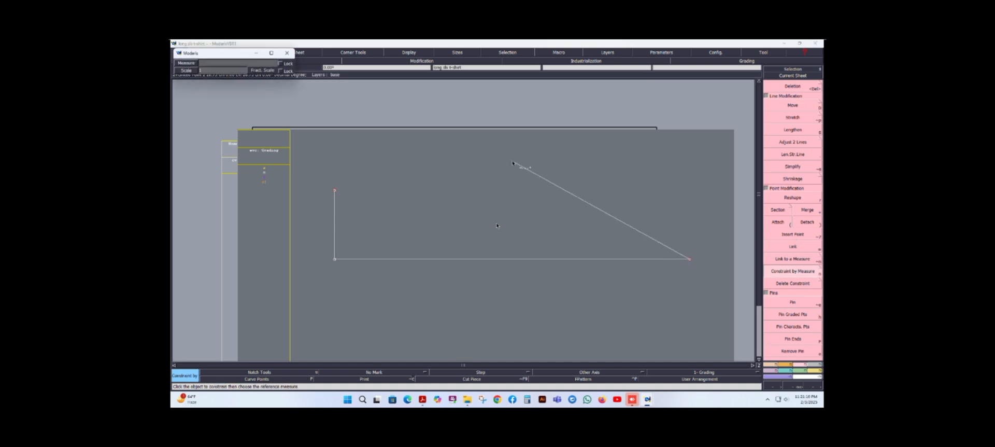
pyautogui.click(235, 64)
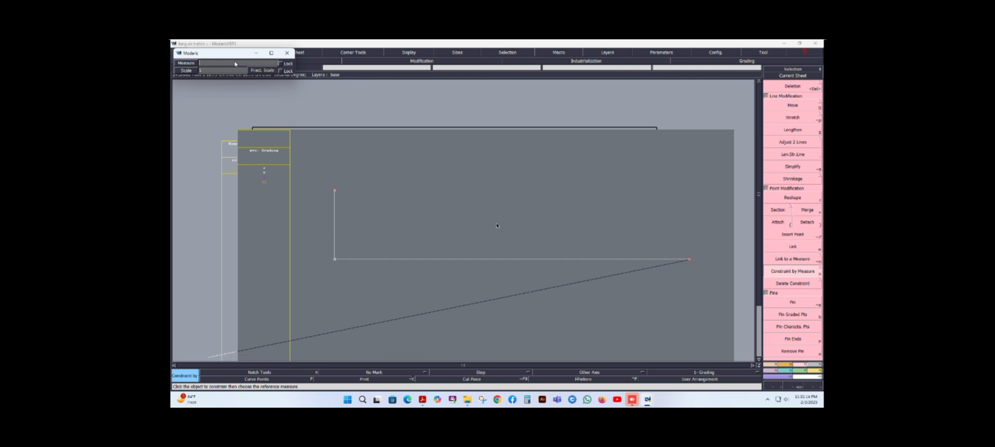
pyautogui.write('3')
pyautogui.press('Return')
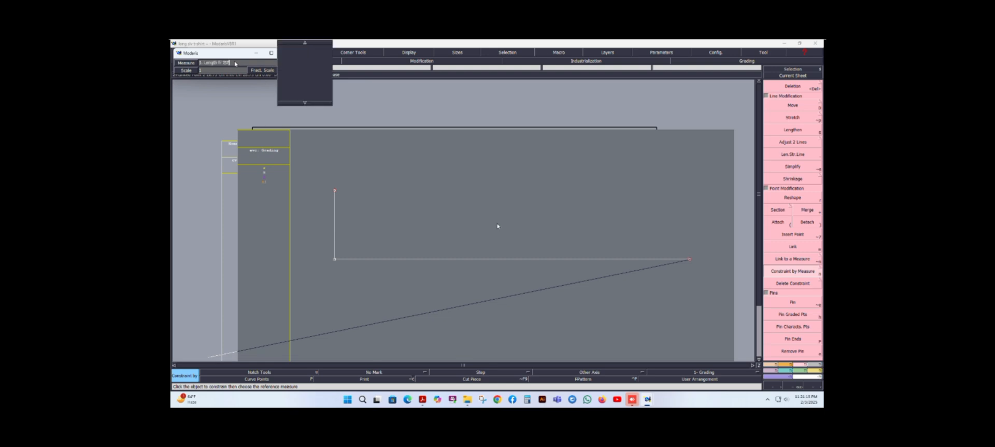
pyautogui.click(539, 212)
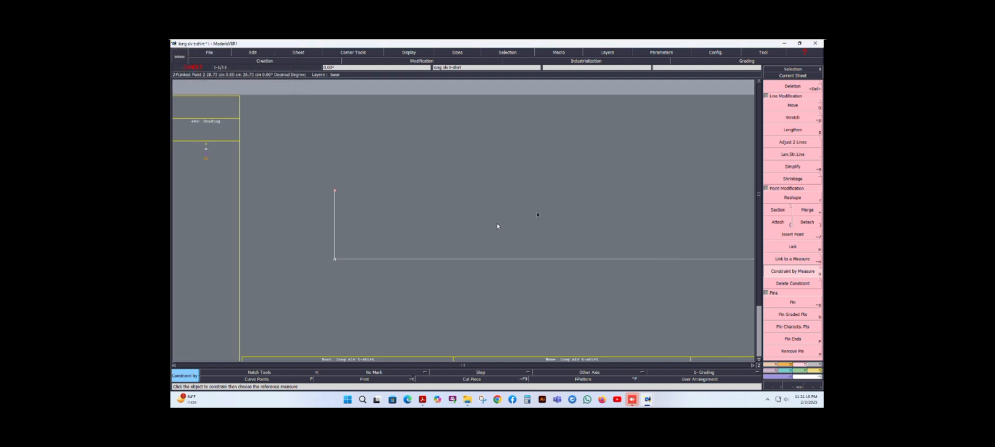
pyautogui.press('j')
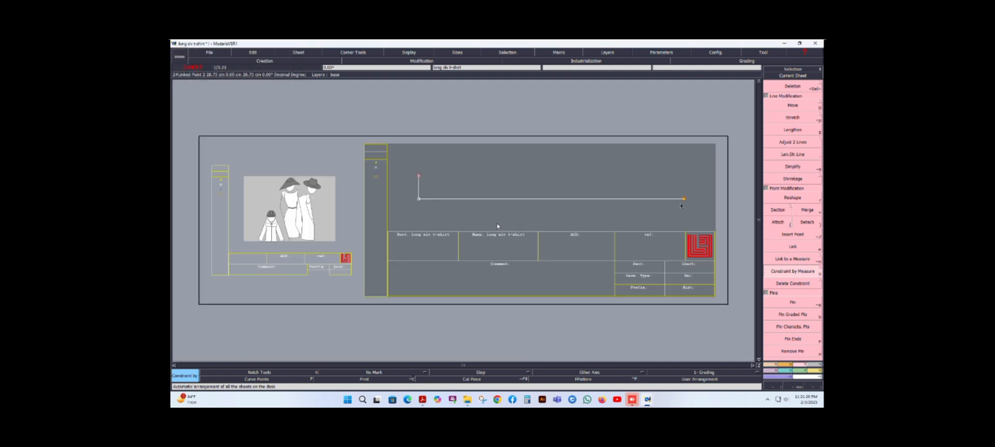
# - Add a linked point directly above the horizontal line's right end and join the two with a straight line
pyautogui.click(772, 364)
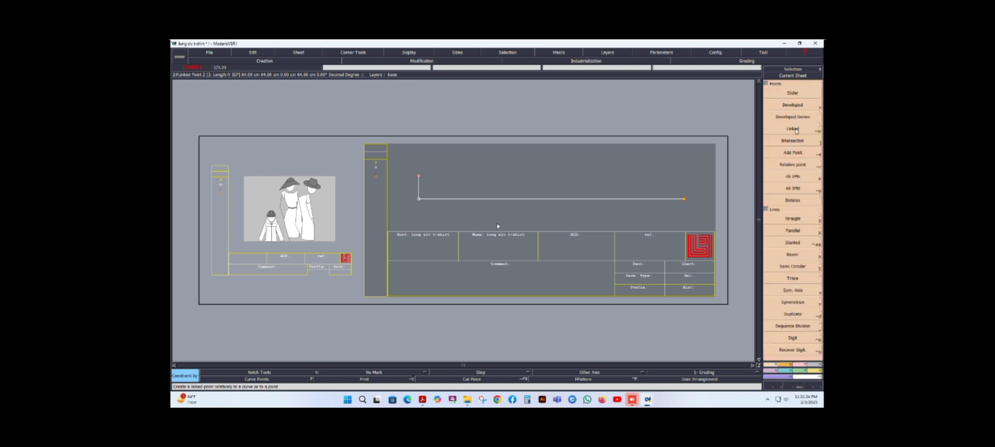
pyautogui.click(793, 128)
pyautogui.click(684, 199)
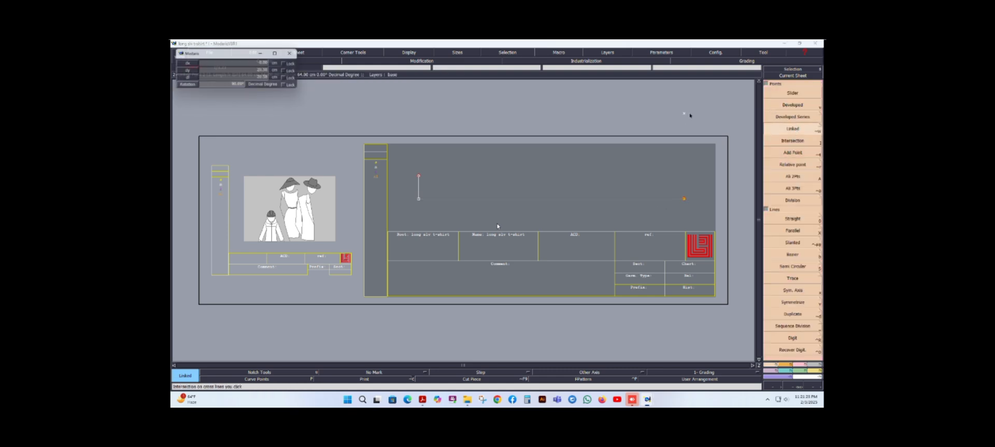
pyautogui.click(689, 107)
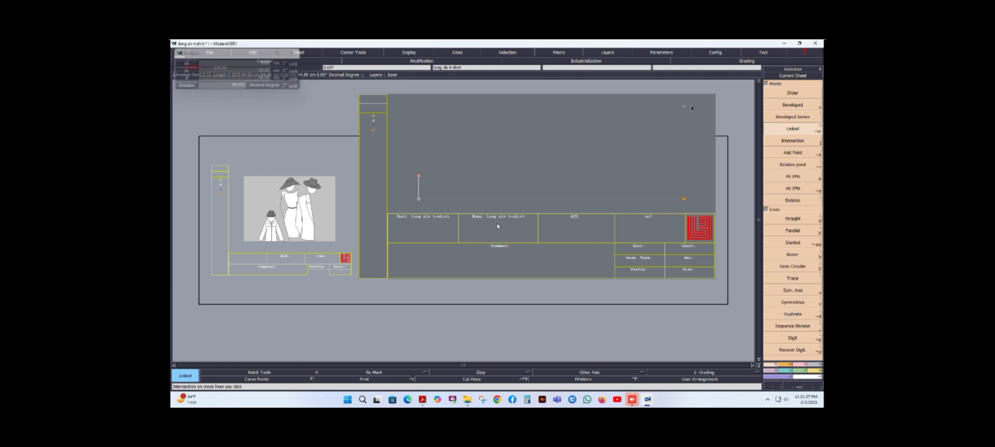
pyautogui.click(770, 218)
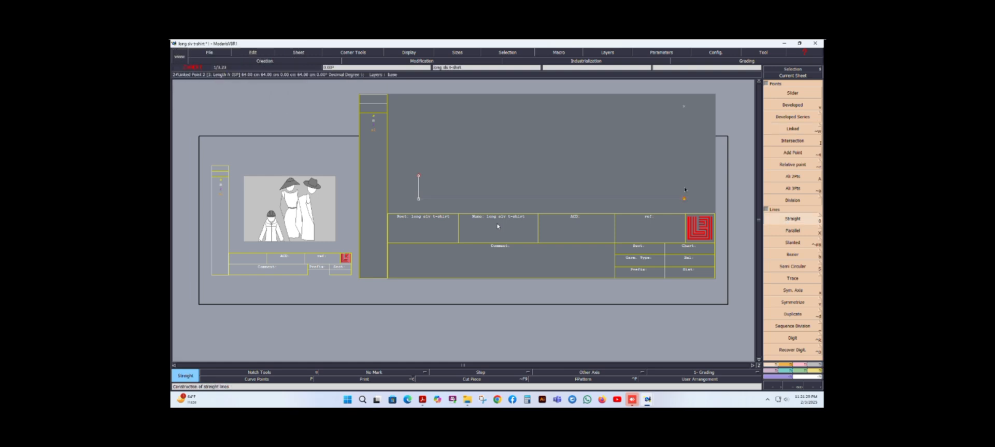
pyautogui.click(684, 199)
pyautogui.click(684, 106)
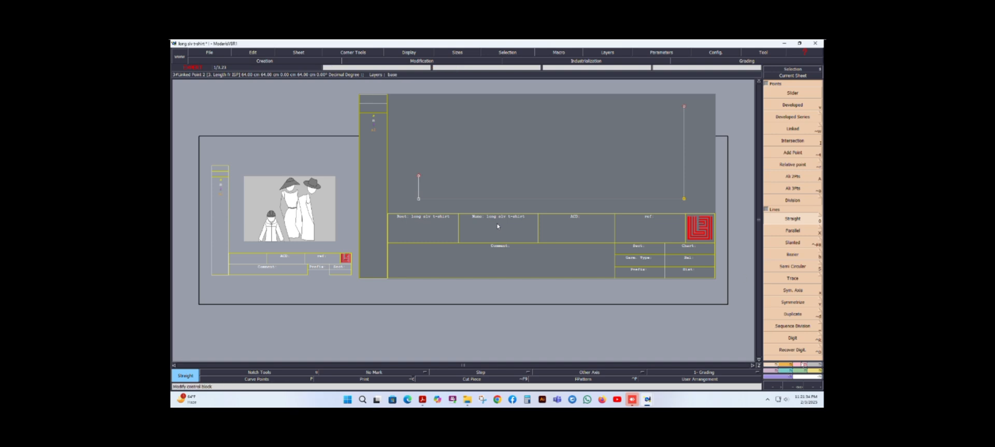
# - Constrain the upper end of the right vertical line by measure "2. ½ Bottom" at scale 1/2, naming the new measure "Btm-w"
pyautogui.click(802, 365)
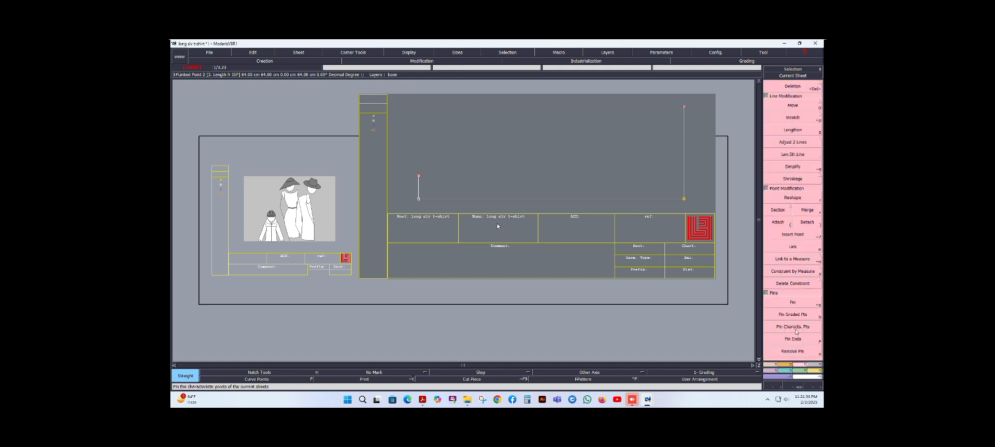
pyautogui.click(793, 270)
pyautogui.click(684, 107)
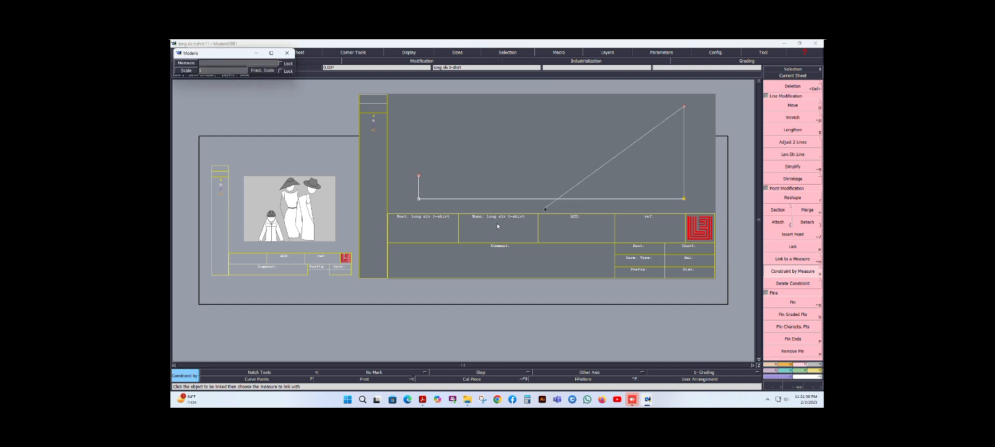
pyautogui.click(422, 399)
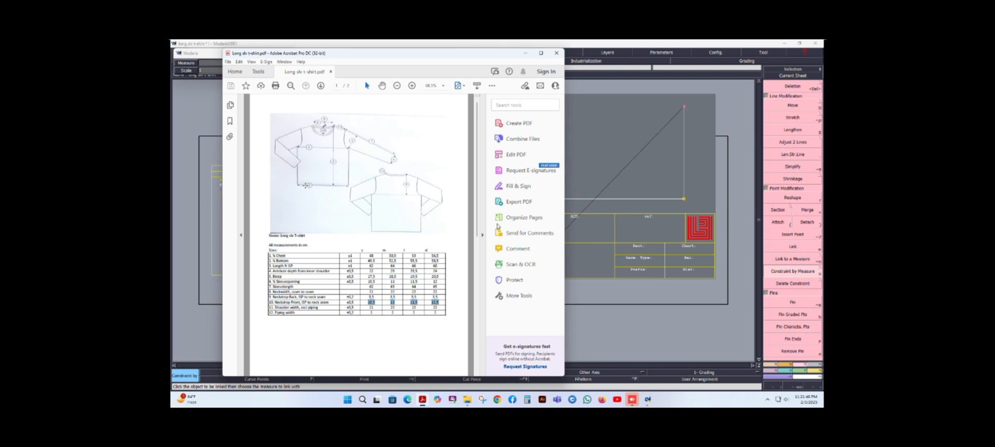
pyautogui.click(525, 53)
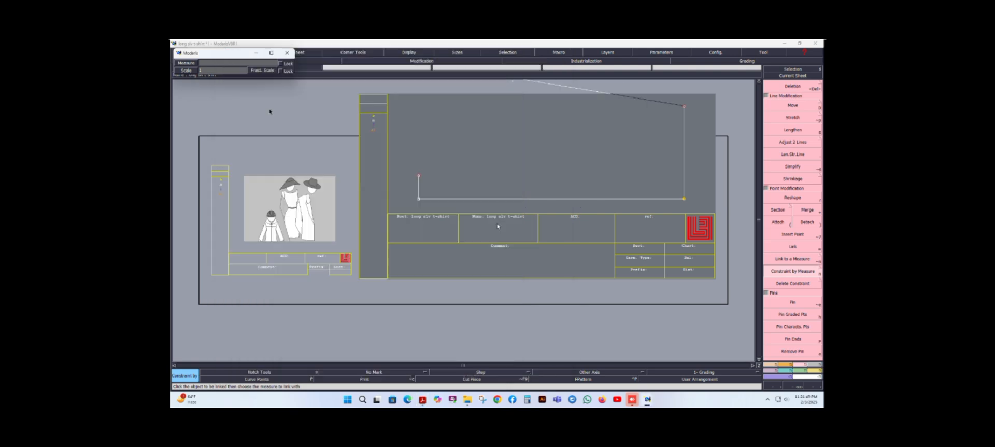
pyautogui.click(228, 63)
pyautogui.write('5')
pyautogui.press('Return')
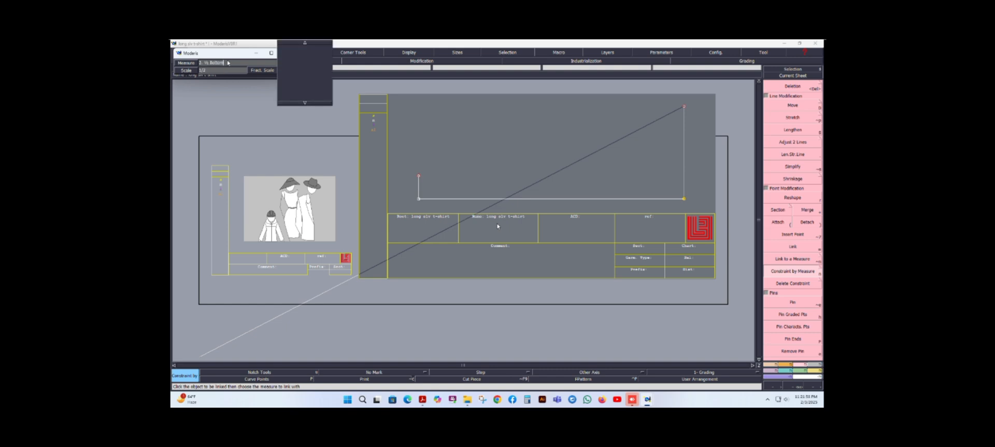
pyautogui.click(575, 147)
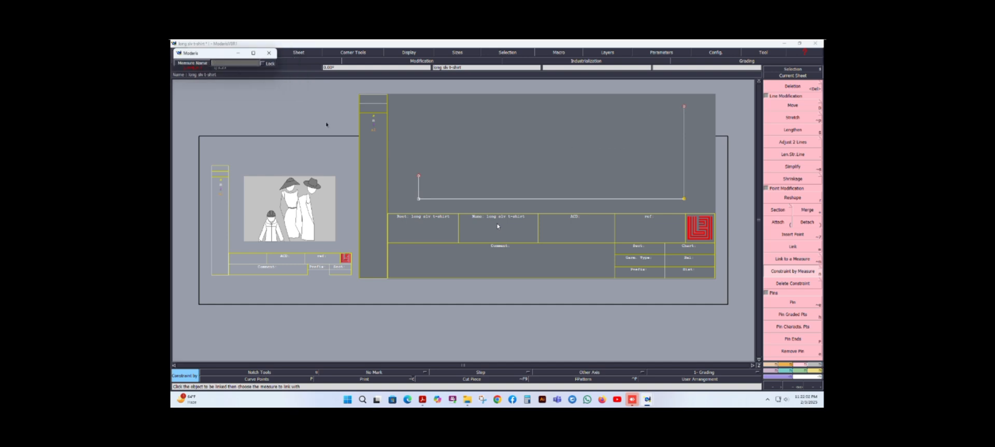
pyautogui.write('Btm-w')
pyautogui.press('Return')
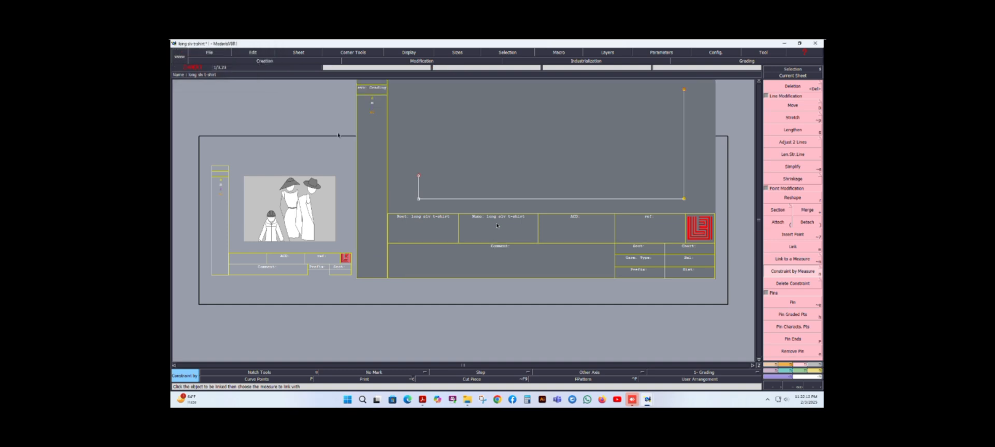
# - Constrain the left vertical line's upper end by measure 8, neck width seam to seam, at scale 1/2, naming it "nk width"
pyautogui.scroll(-2, 572, 191)
pyautogui.scroll(1, 596, 144)
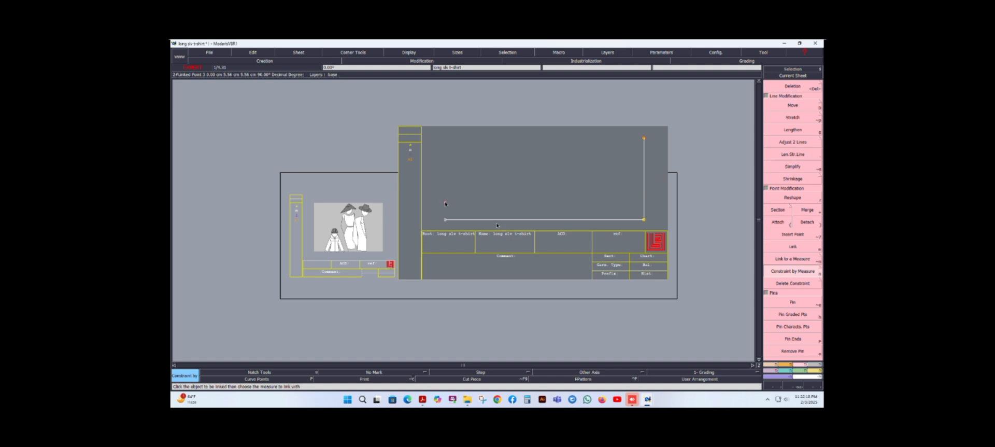
pyautogui.click(423, 399)
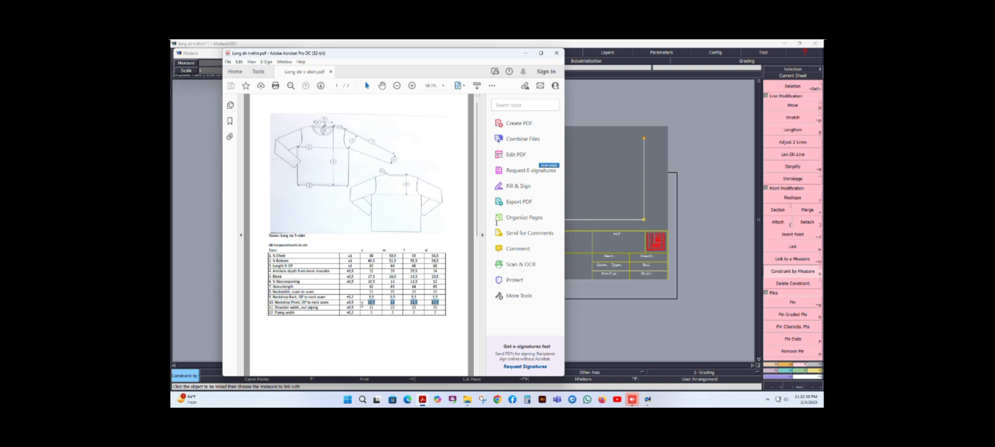
pyautogui.click(525, 53)
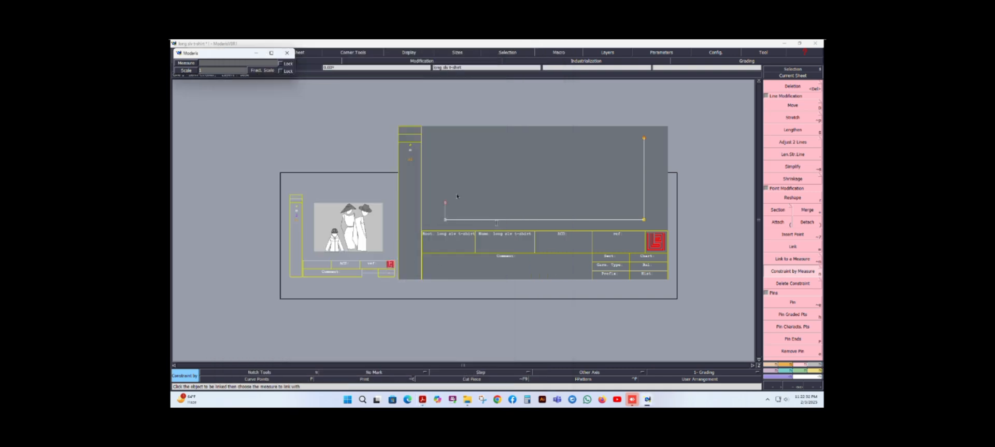
pyautogui.click(445, 202)
pyautogui.press('Tab')
pyautogui.press('BackSpace')
pyautogui.press('Tab')
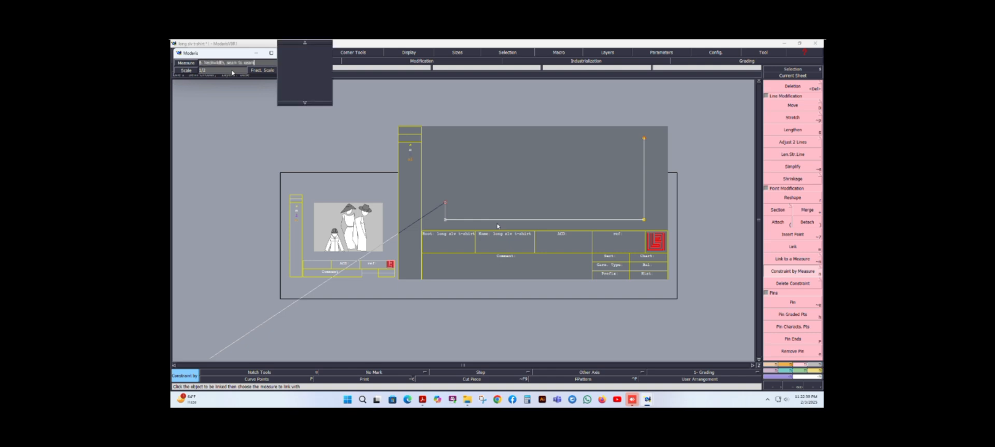
pyautogui.press('Return')
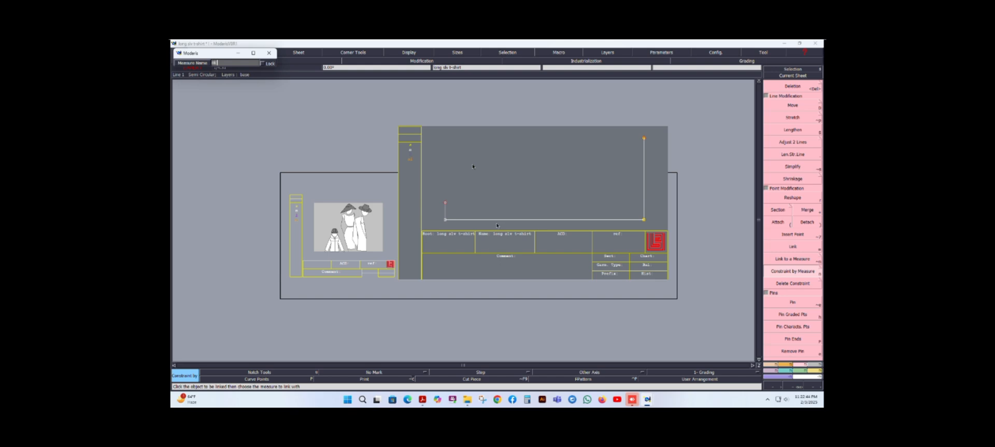
pyautogui.write('nk width')
pyautogui.press('Return')
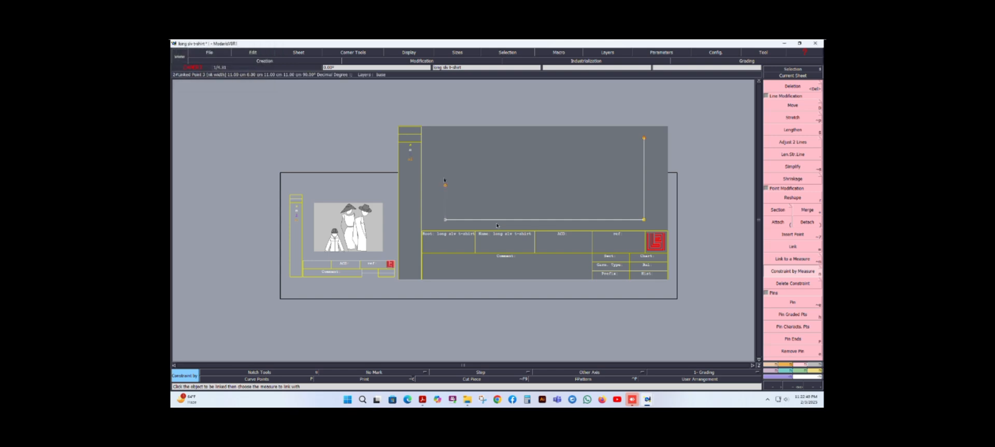
# - Examine the numbered neckline and body measures in the PDF's T-shirt sketch and their values in the size table
pyautogui.click(423, 399)
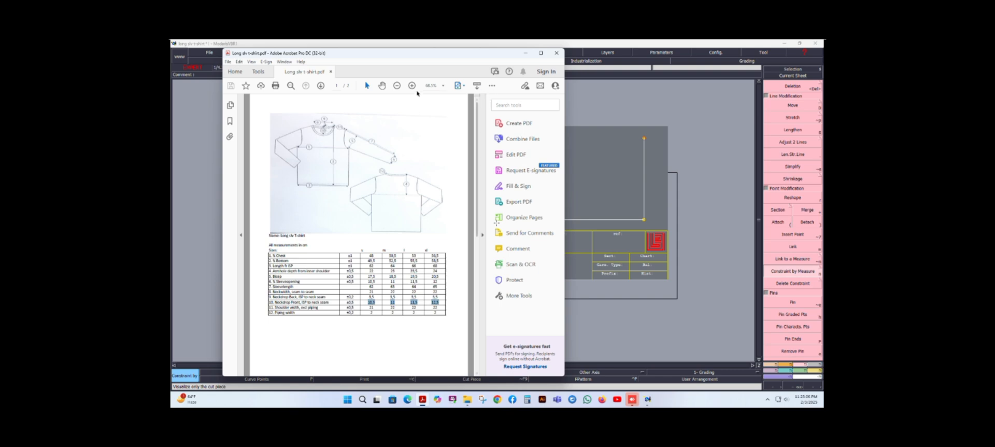
pyautogui.click(411, 85)
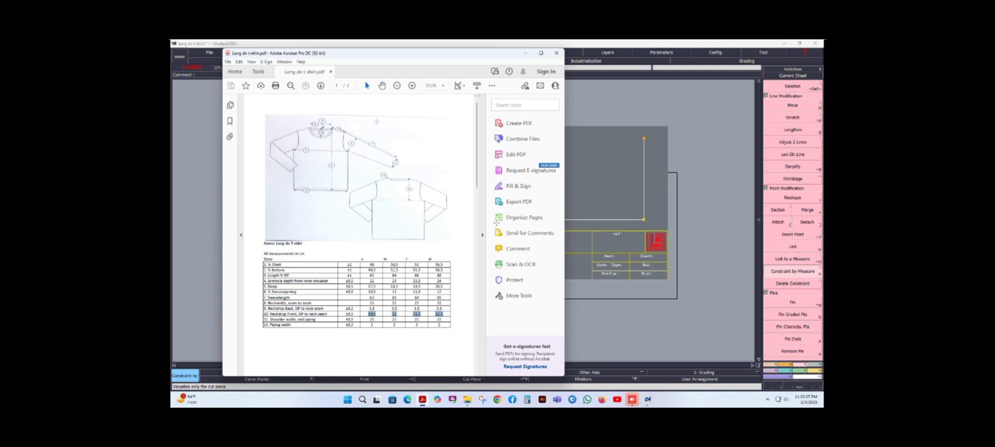
pyautogui.click(411, 85)
pyautogui.click(412, 86)
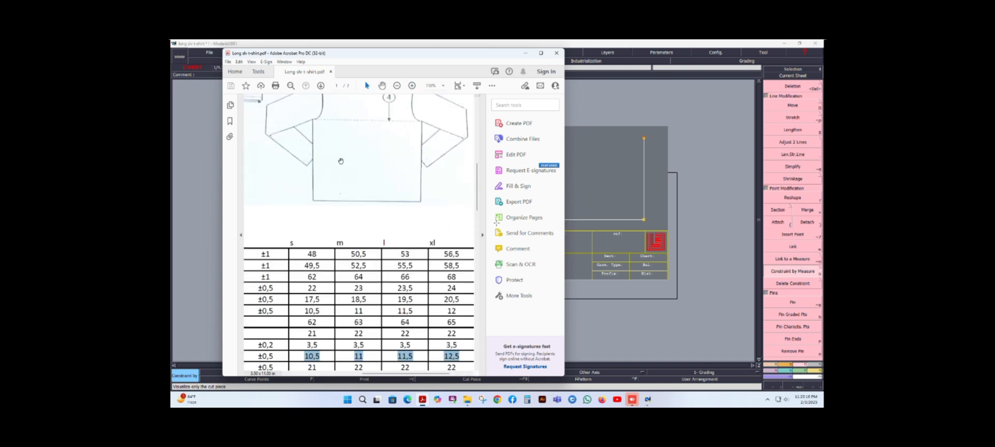
pyautogui.scroll(4, 341, 161)
pyautogui.scroll(1, 331, 192)
pyautogui.scroll(2, 331, 191)
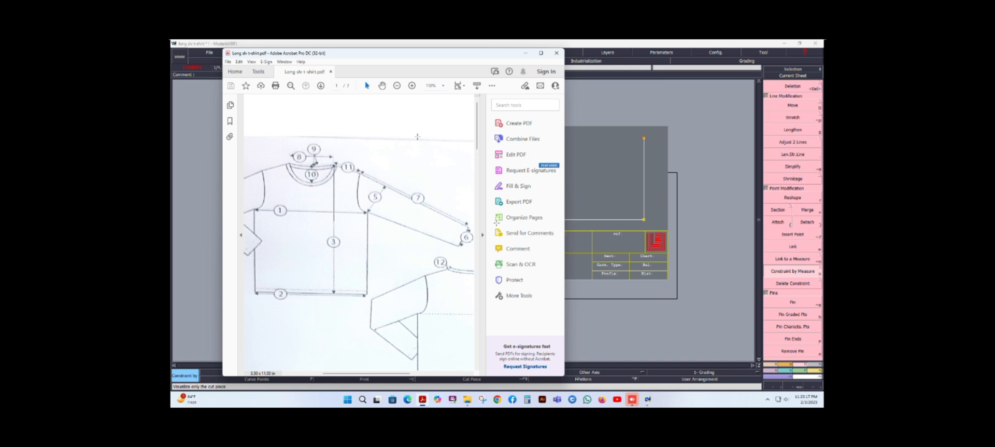
pyautogui.scroll(-1, 402, 172)
pyautogui.scroll(-2, 402, 172)
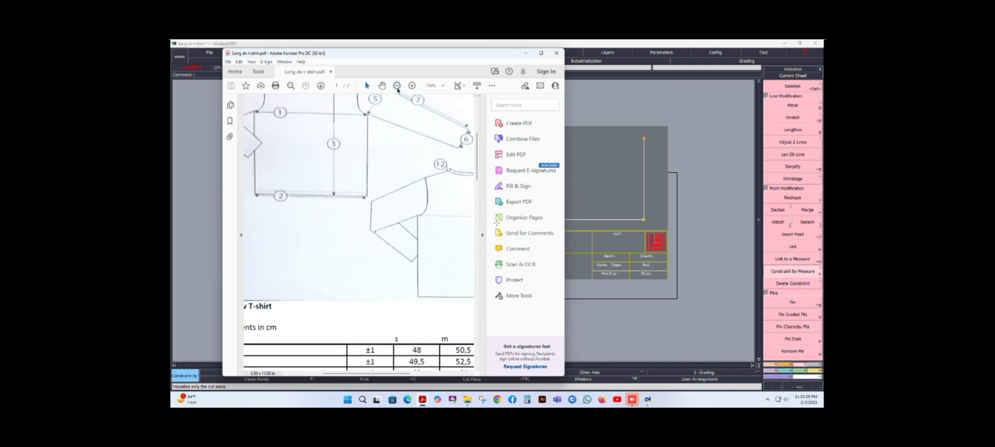
pyautogui.click(397, 86)
pyautogui.click(397, 86)
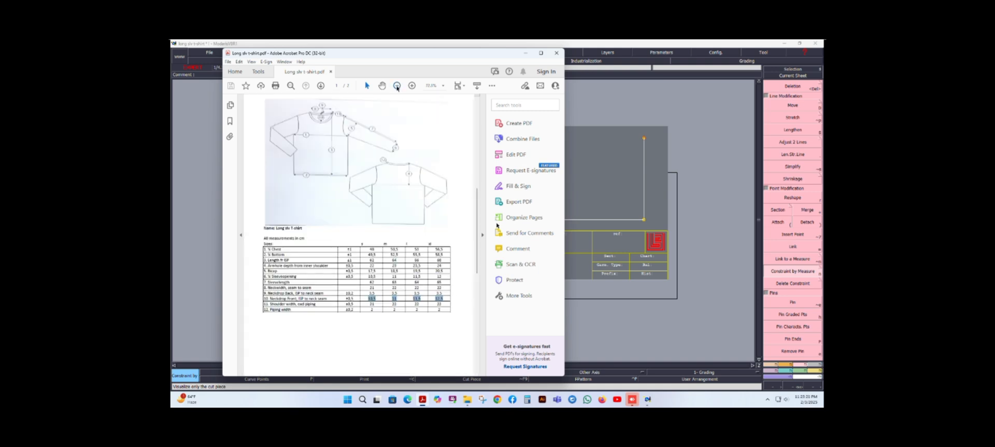
pyautogui.click(525, 54)
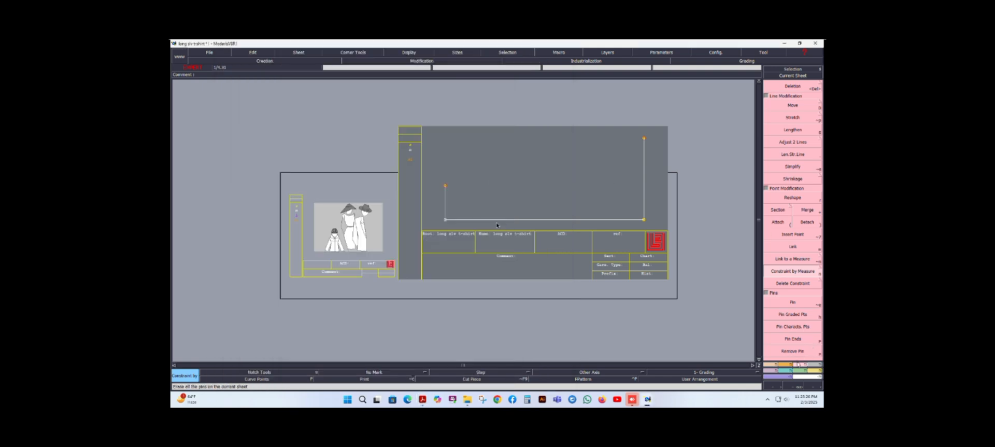
# - Add two developed points on the horizontal line measured from its left end, the farther one about 12 cm along
pyautogui.click(770, 366)
pyautogui.click(793, 105)
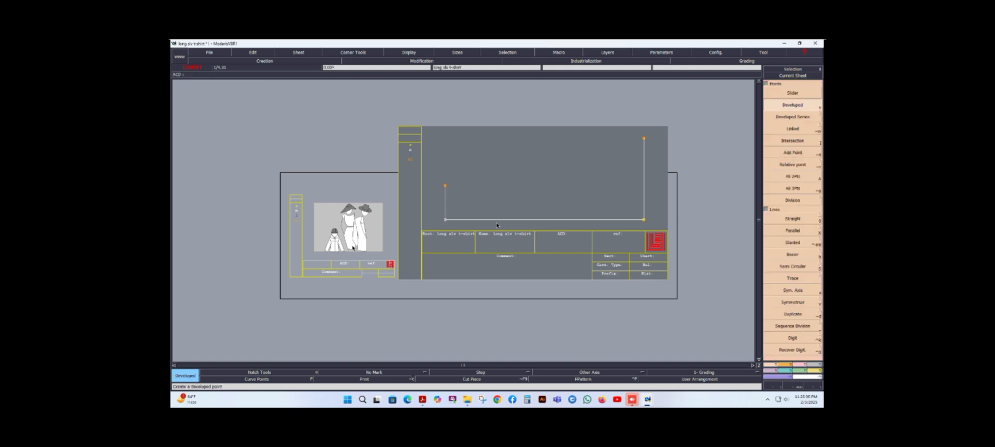
pyautogui.click(444, 220)
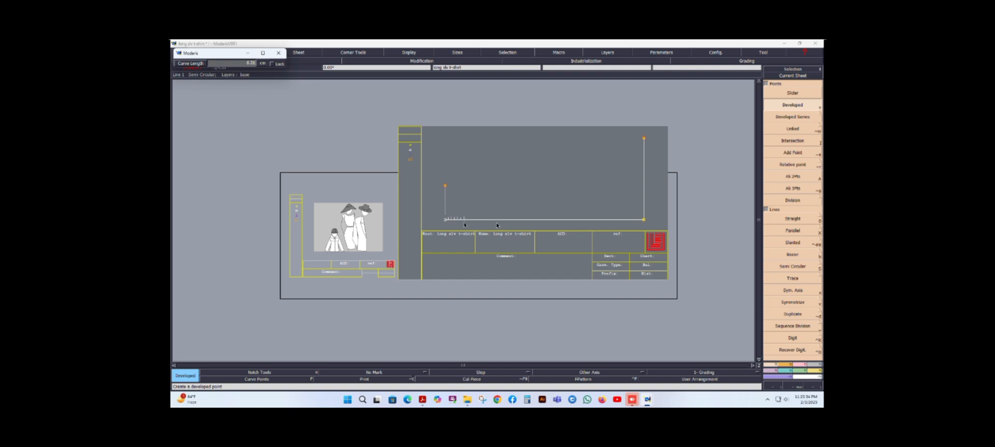
pyautogui.click(459, 220)
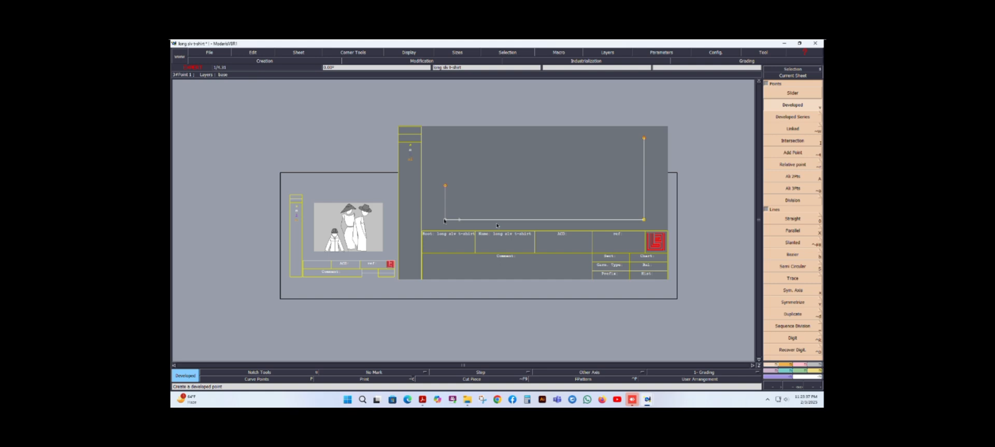
pyautogui.click(482, 222)
# - Constrain the developed point nearest the line's left end by measure 9, Neckdrop Back to neck seam, at scale 1
pyautogui.press('n')
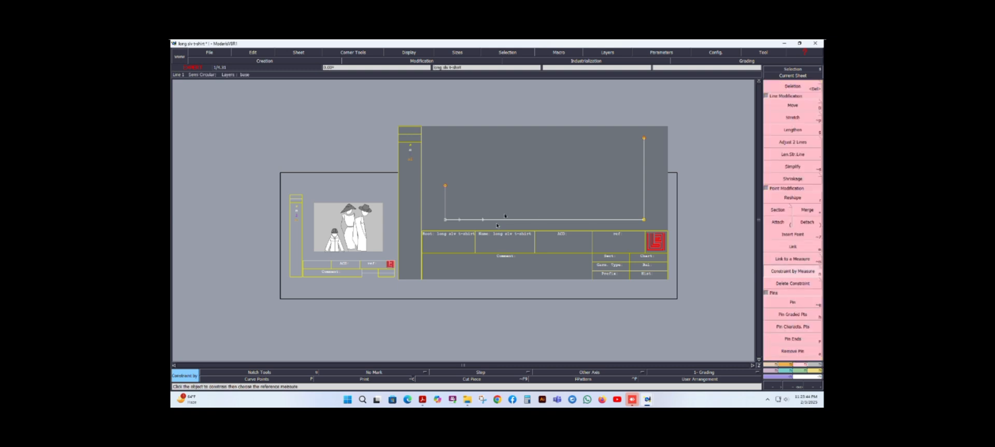
pyautogui.click(457, 218)
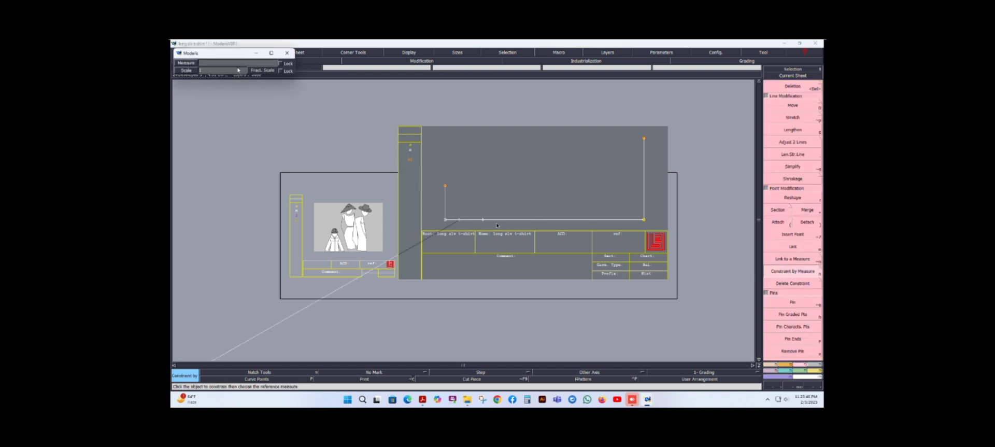
pyautogui.click(422, 399)
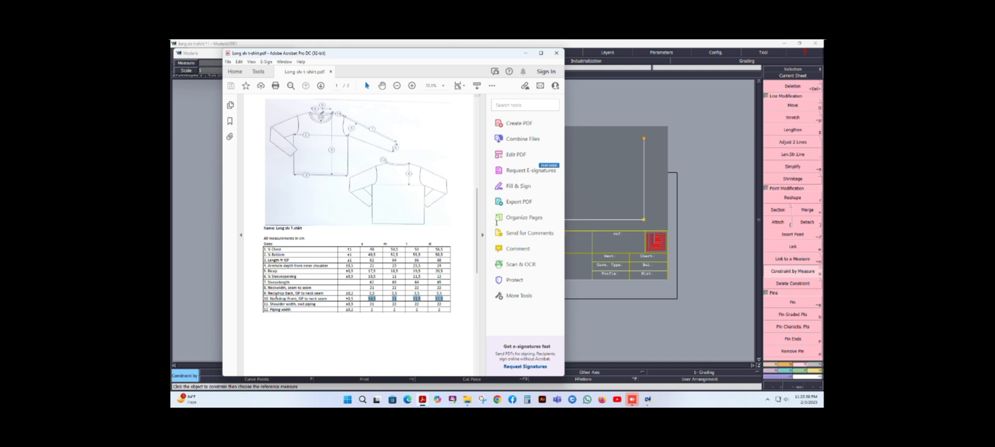
pyautogui.click(526, 53)
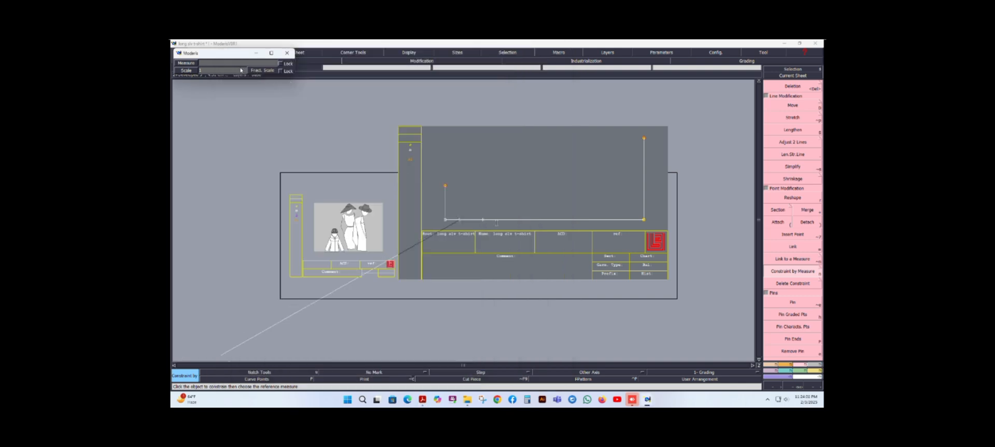
pyautogui.click(237, 63)
pyautogui.write('3. Neckwidth, seam to seam')
pyautogui.write('9')
pyautogui.press('Tab')
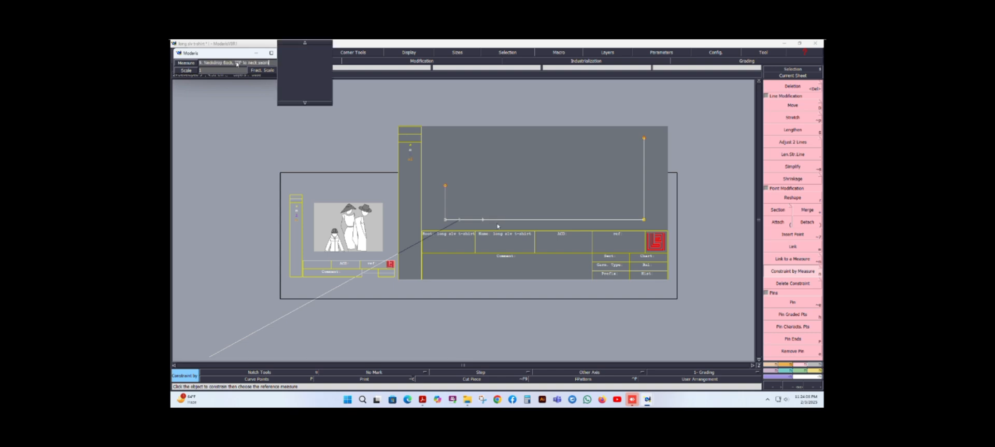
pyautogui.press('Return')
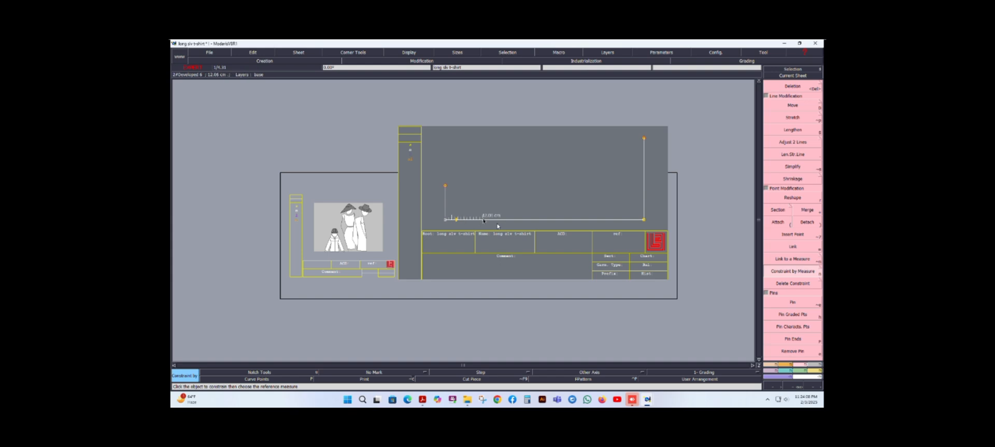
# - Constrain the second developed point on the horizontal line by measure 10, Neckdrop Front to neck seam
pyautogui.click(483, 220)
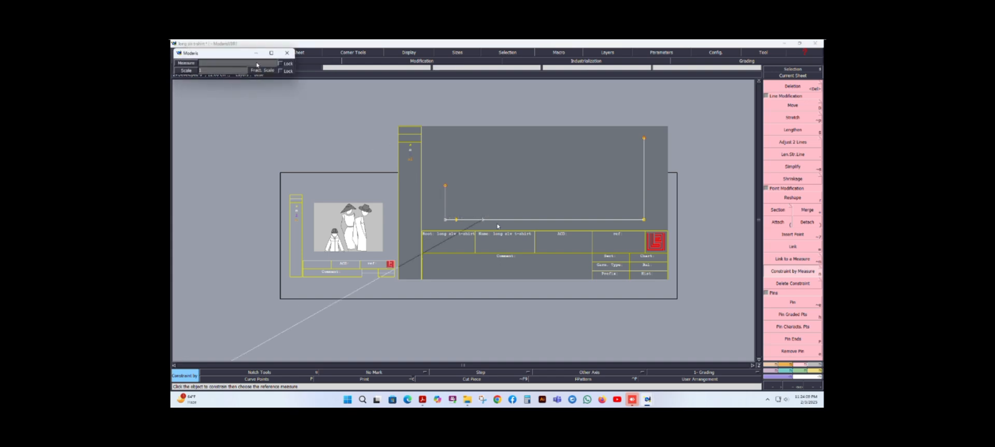
pyautogui.press('Down')
pyautogui.press('Return')
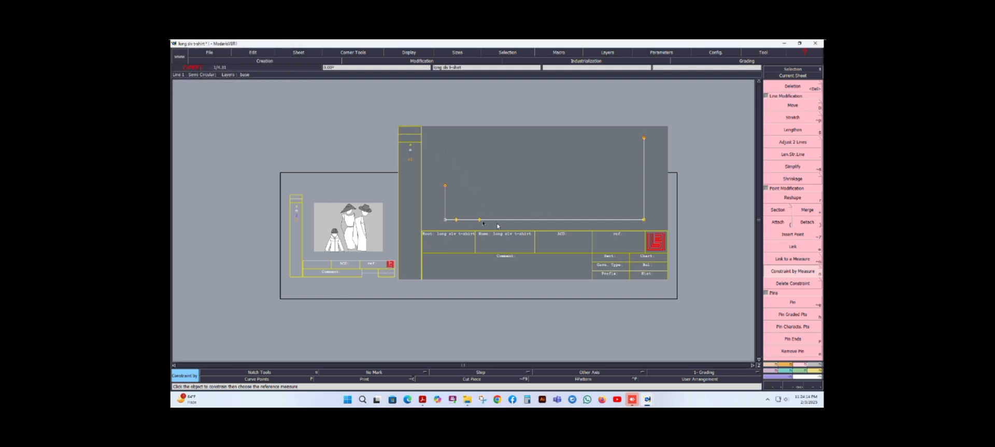
# - Add a third developed point on the horizontal line about 18 cm from its left end, beyond the neckdrop points
pyautogui.scroll(-3, 497, 225)
pyautogui.scroll(4, 497, 226)
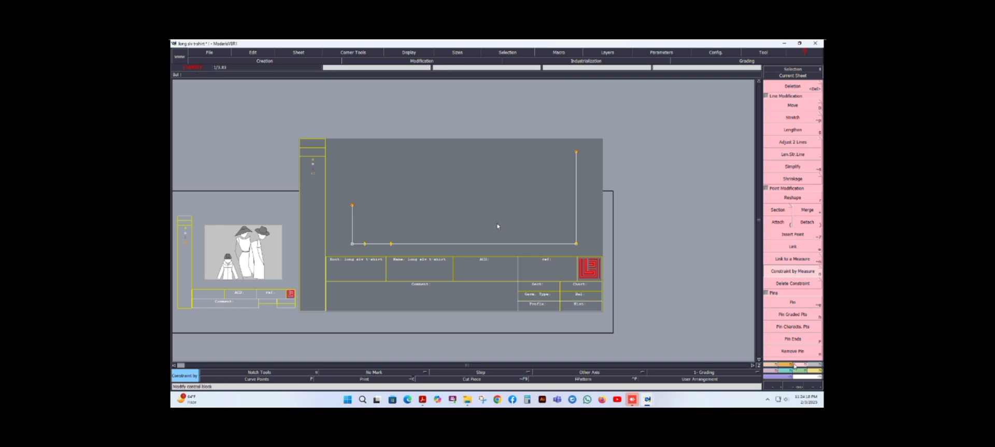
pyautogui.click(772, 364)
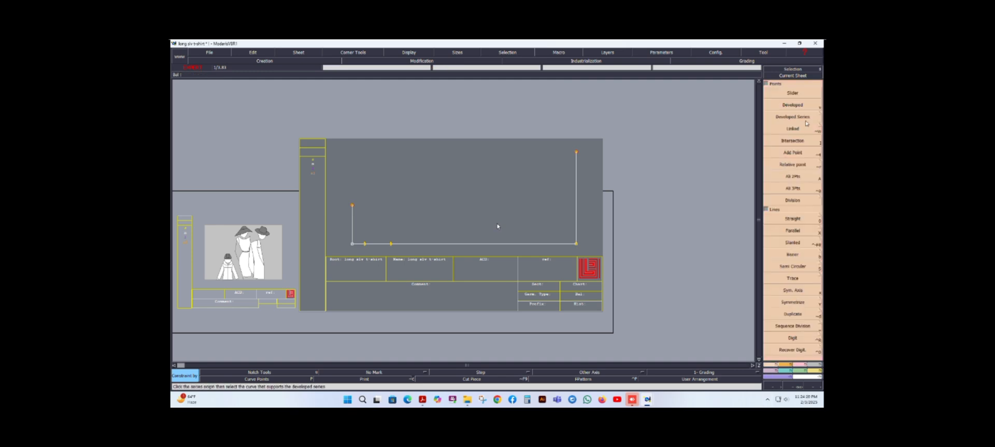
pyautogui.click(791, 108)
pyautogui.click(353, 245)
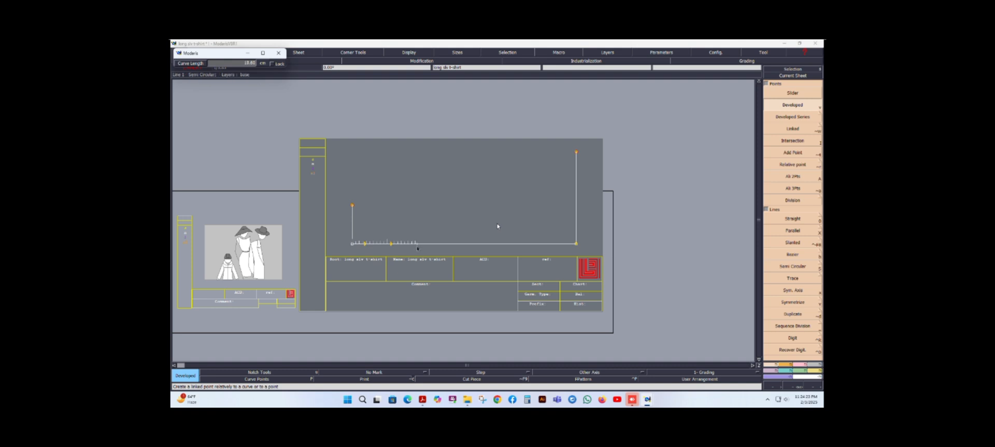
pyautogui.click(417, 245)
# - Constrain the third developed point by measure "4. Armhole depth from inner shoulder" at scale 1, checking the measure number in the PDF
pyautogui.click(803, 365)
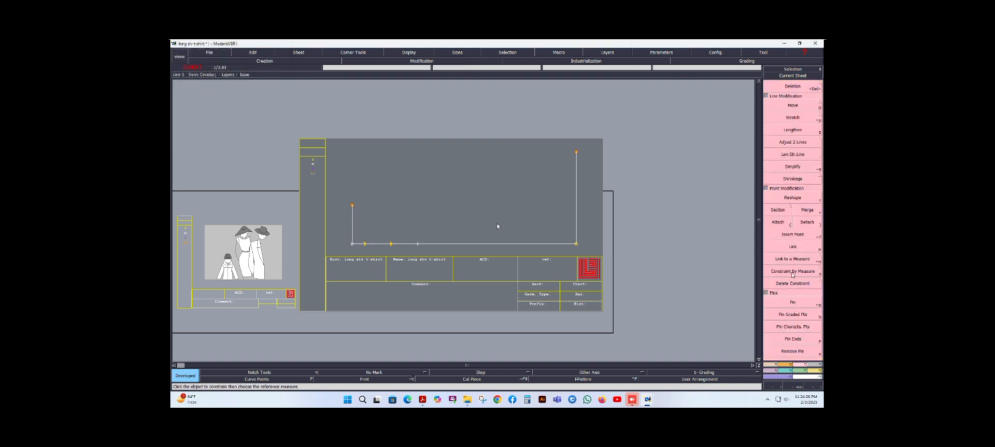
pyautogui.click(792, 271)
pyautogui.click(418, 244)
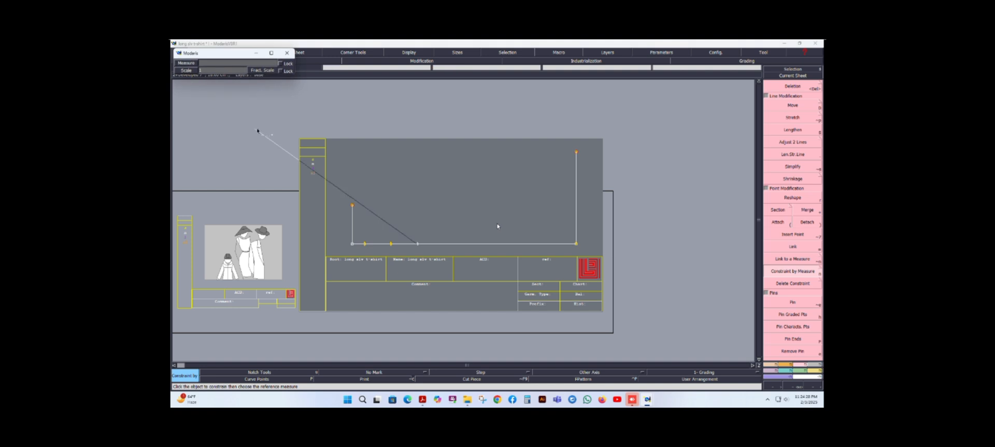
pyautogui.rightClick(438, 181)
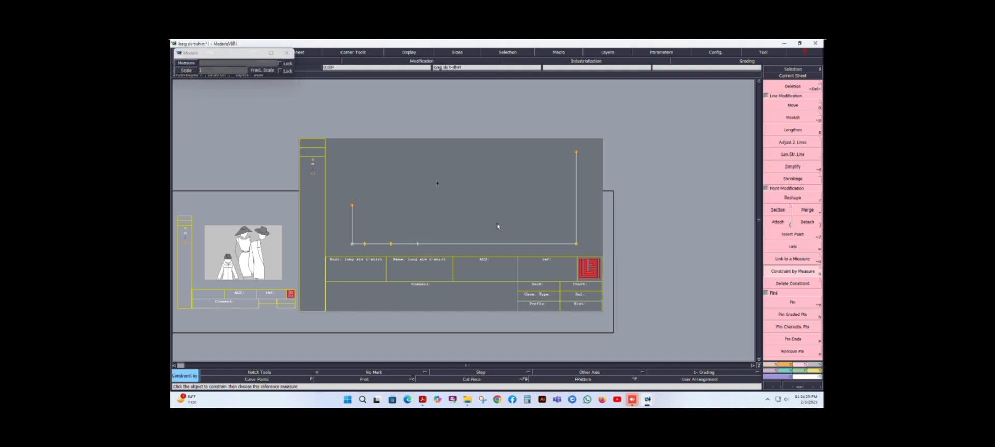
pyautogui.click(419, 244)
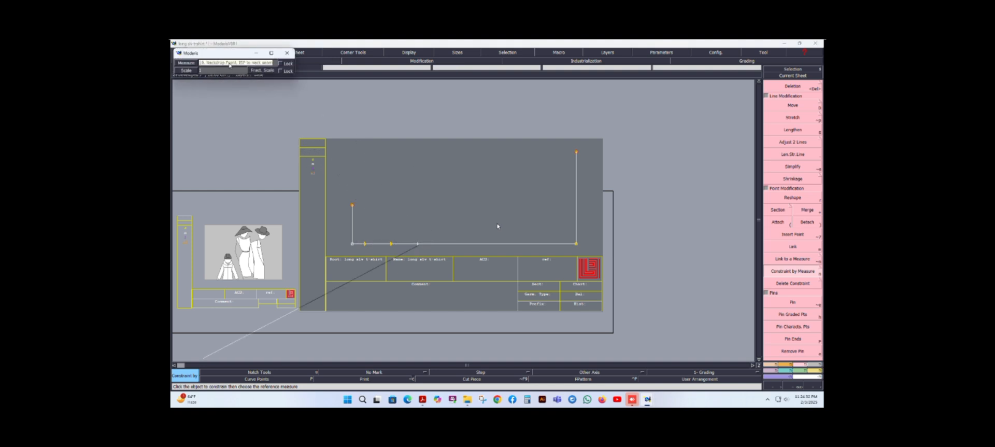
pyautogui.hotkey('alt', 'Tab')
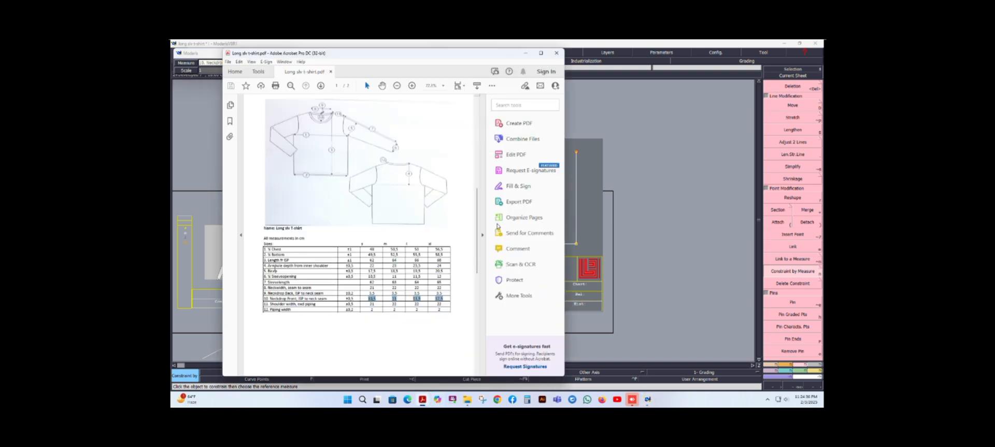
pyautogui.click(525, 54)
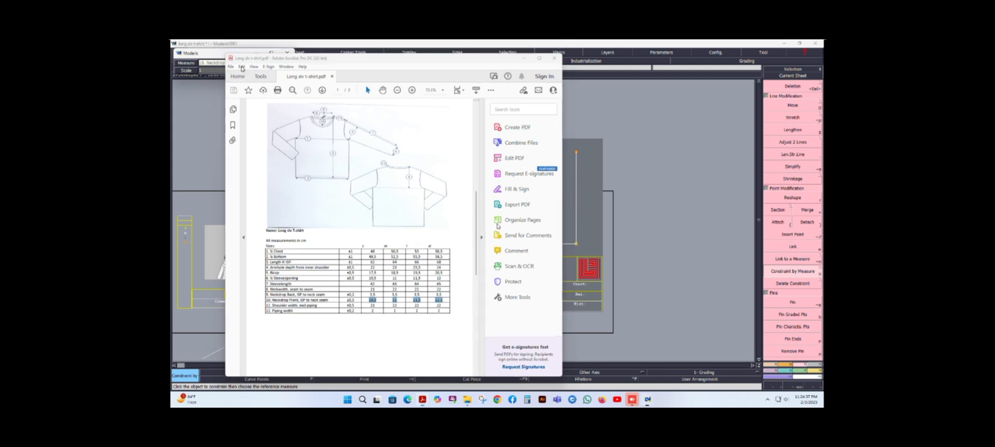
pyautogui.write('4')
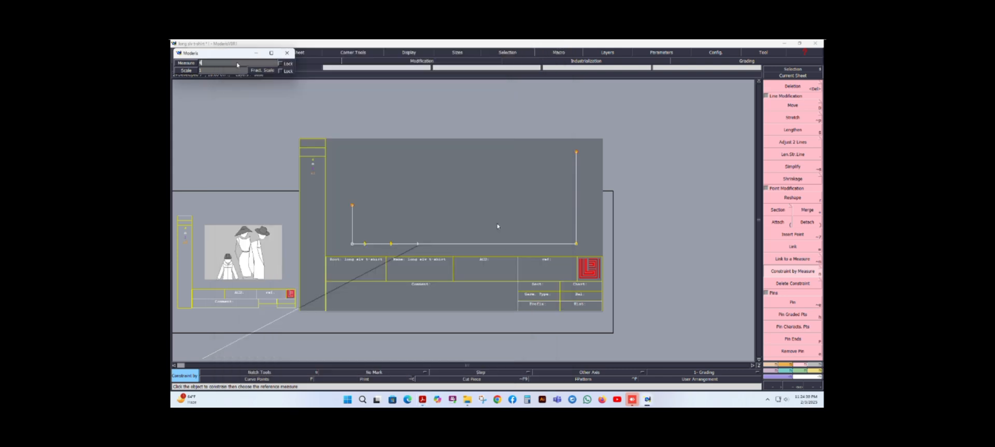
pyautogui.press('Return')
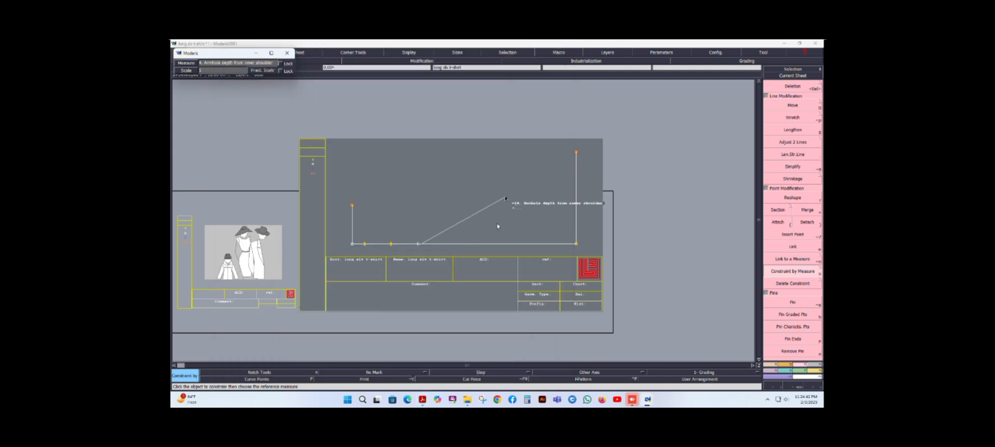
pyautogui.click(447, 187)
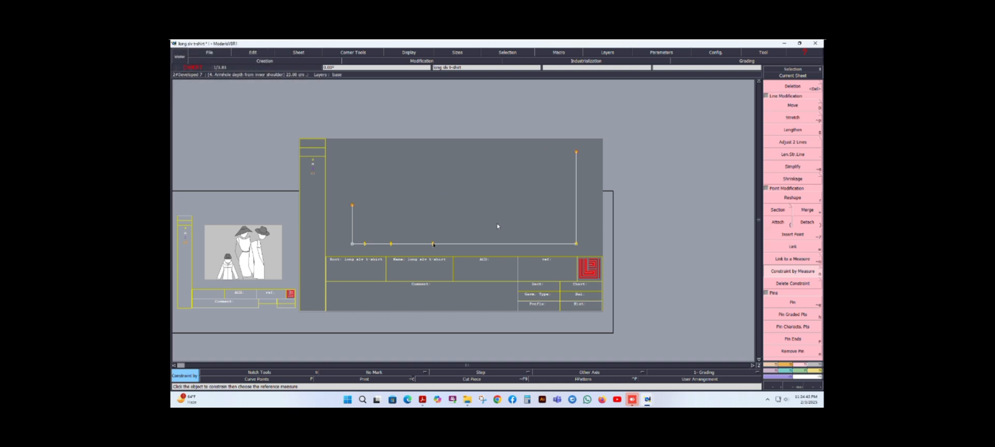
# - Add a linked point about 30 cm directly above the armhole depth point and join the two with a straight line
pyautogui.click(777, 365)
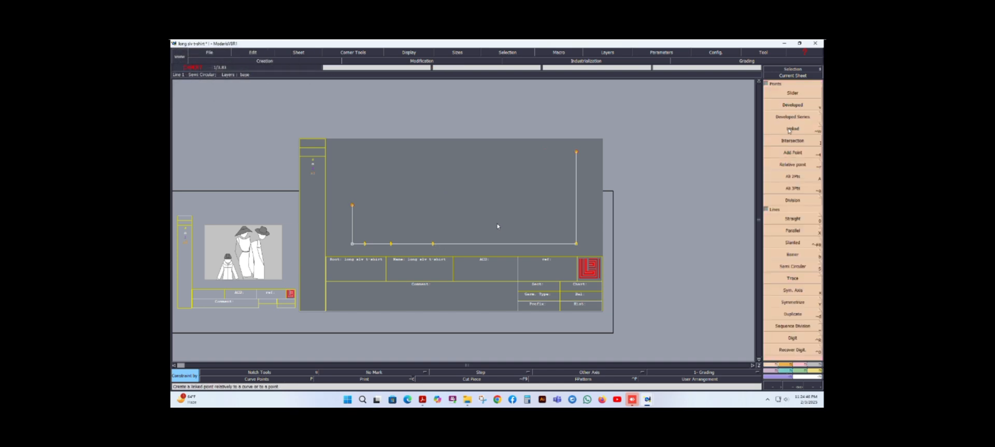
pyautogui.click(793, 128)
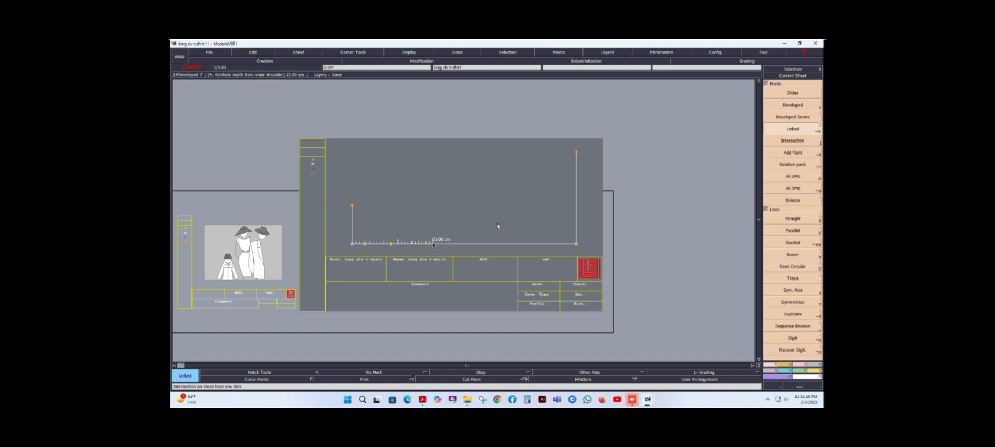
pyautogui.click(793, 218)
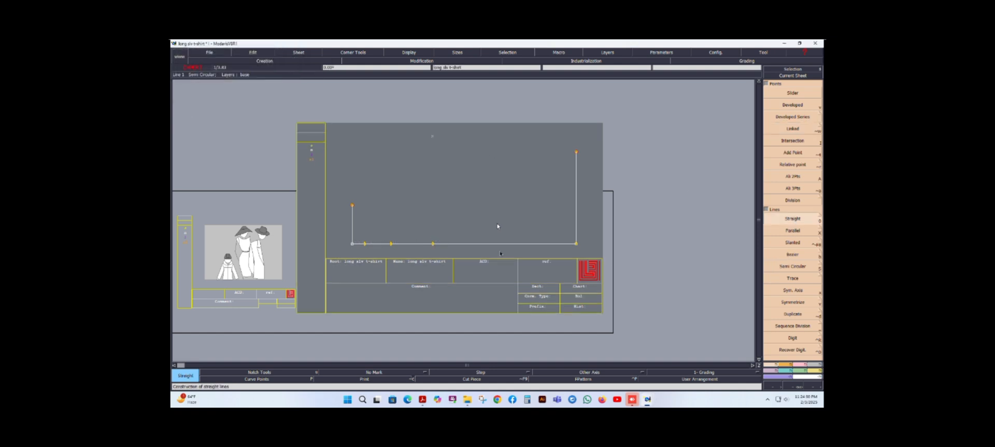
pyautogui.click(434, 243)
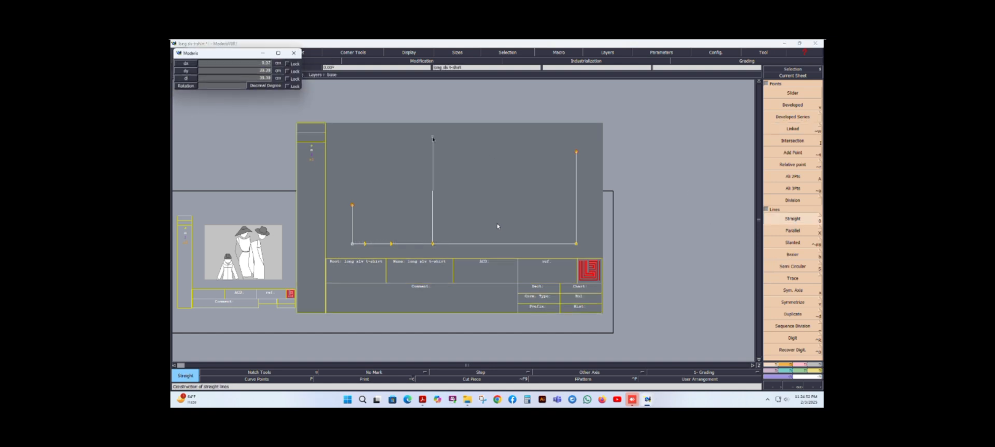
pyautogui.click(433, 137)
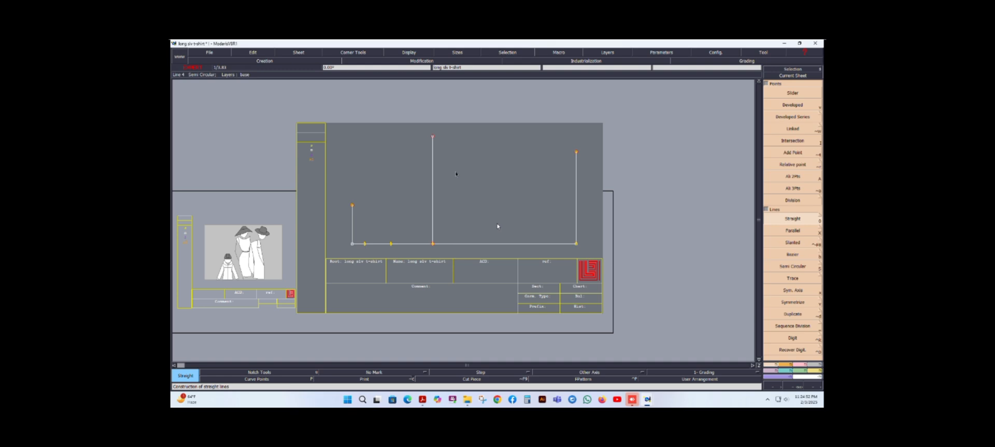
# - Constrain the upper end of the armhole depth line by measure "1. ½ Chest" at scale 1/2, naming the new measure "chest"
pyautogui.click(799, 365)
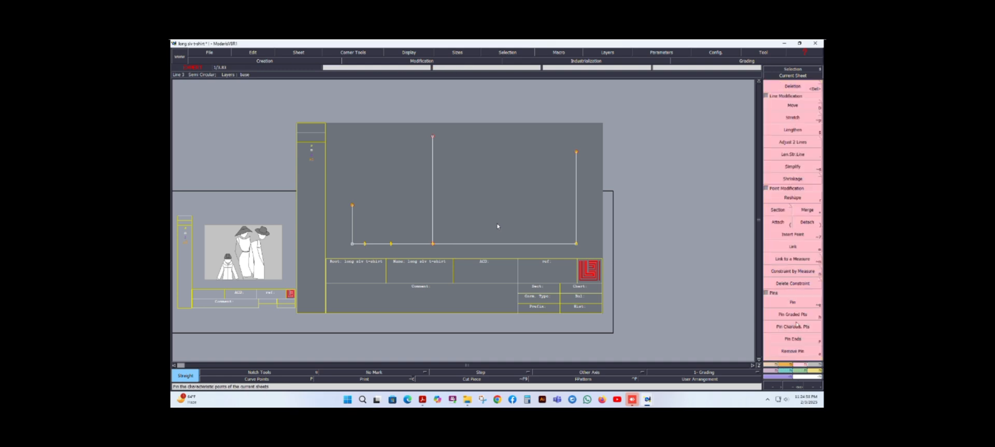
pyautogui.click(793, 271)
pyautogui.click(433, 135)
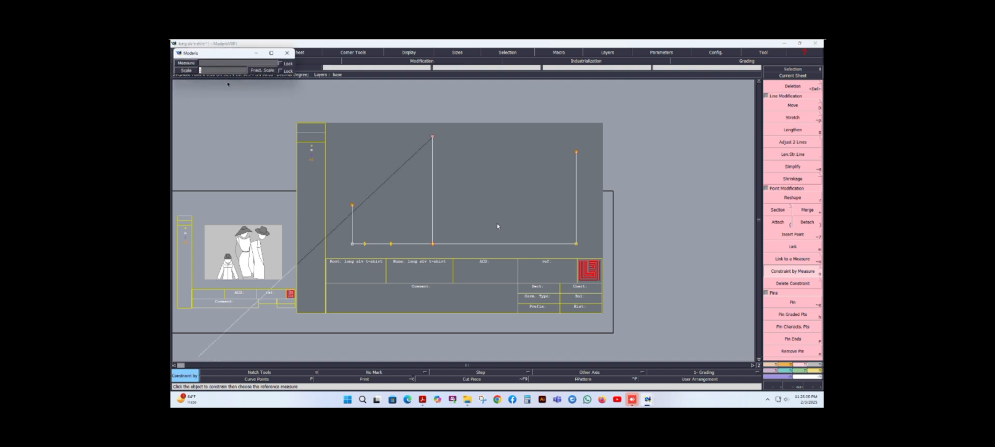
pyautogui.click(227, 63)
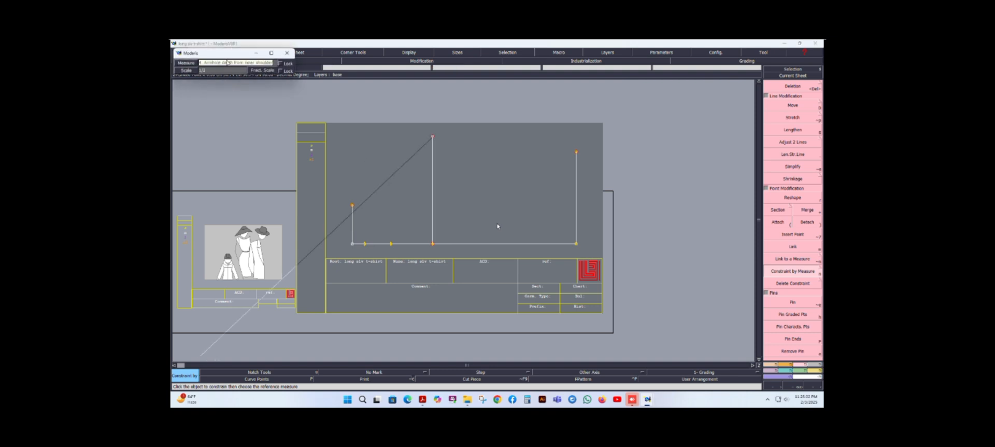
pyautogui.press('BackSpace')
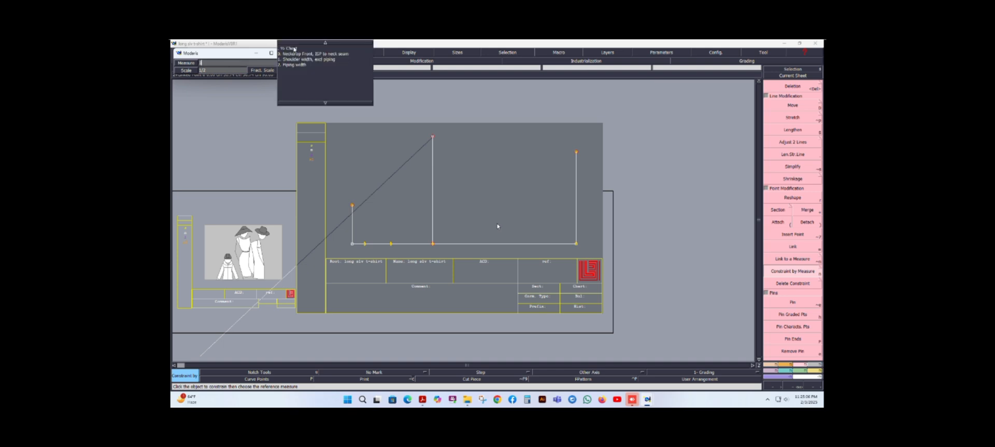
pyautogui.click(292, 49)
pyautogui.press('Return')
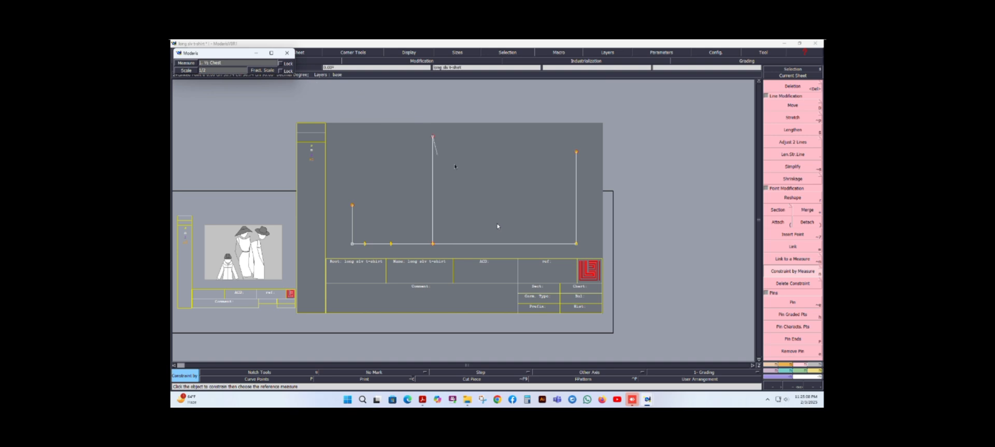
pyautogui.click(498, 154)
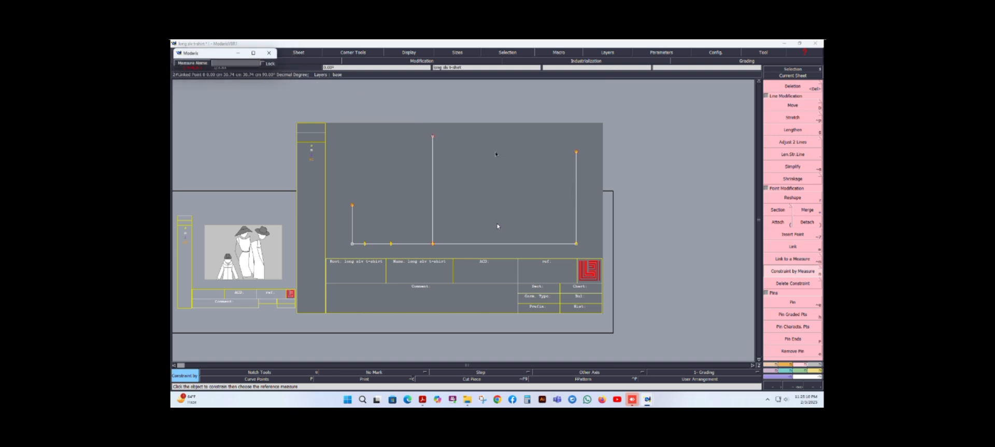
pyautogui.write('chest')
pyautogui.press('Return')
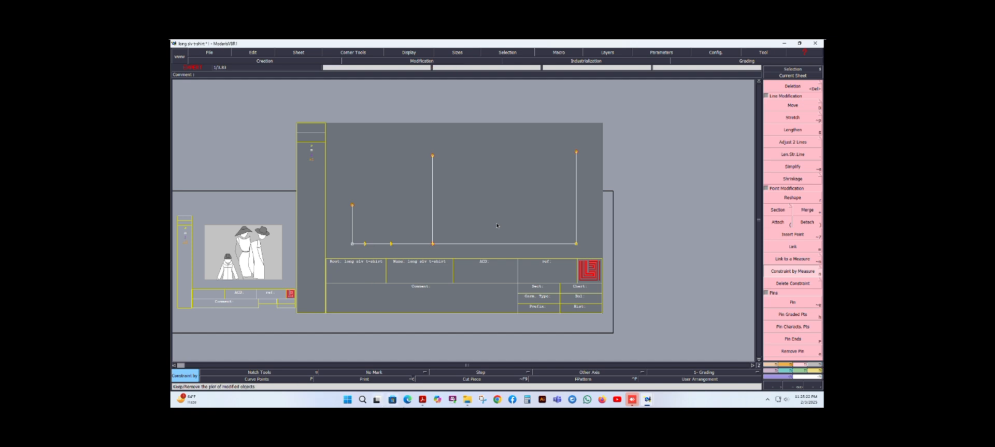
# - Check the shoulder measurement in the PDF sketch, and draw a circle of about 18 cm radius centred on the neck width point
pyautogui.click(422, 399)
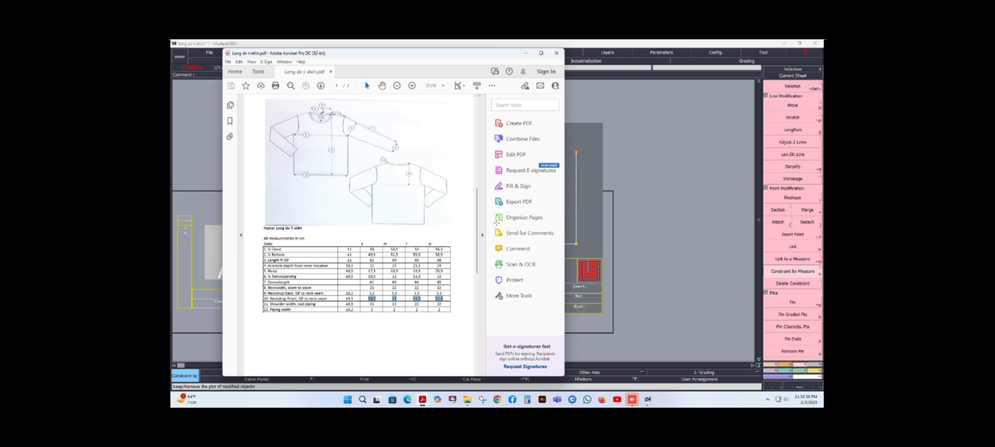
pyautogui.moveTo(223, 186); pyautogui.dragTo(201, 186)
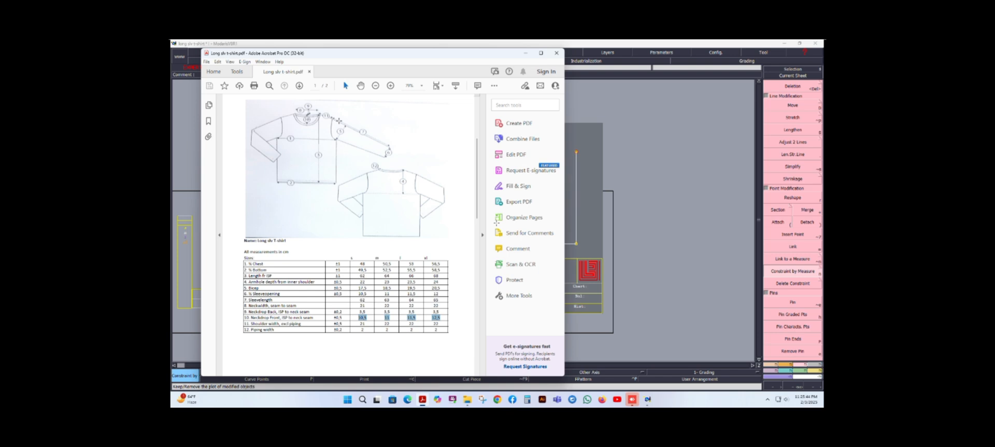
pyautogui.click(527, 54)
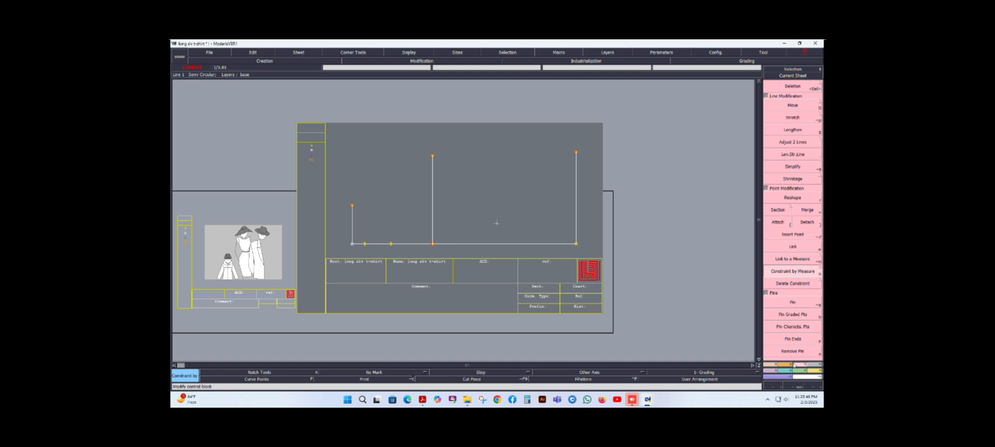
pyautogui.press('F3')
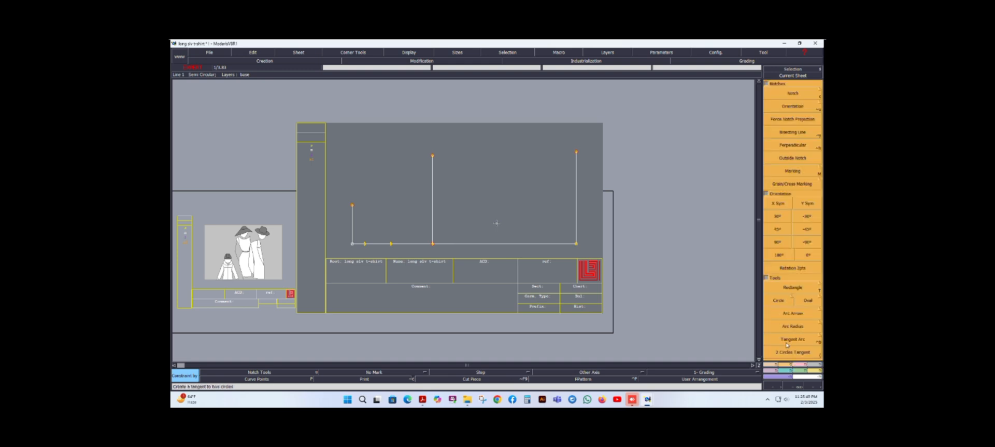
pyautogui.click(780, 301)
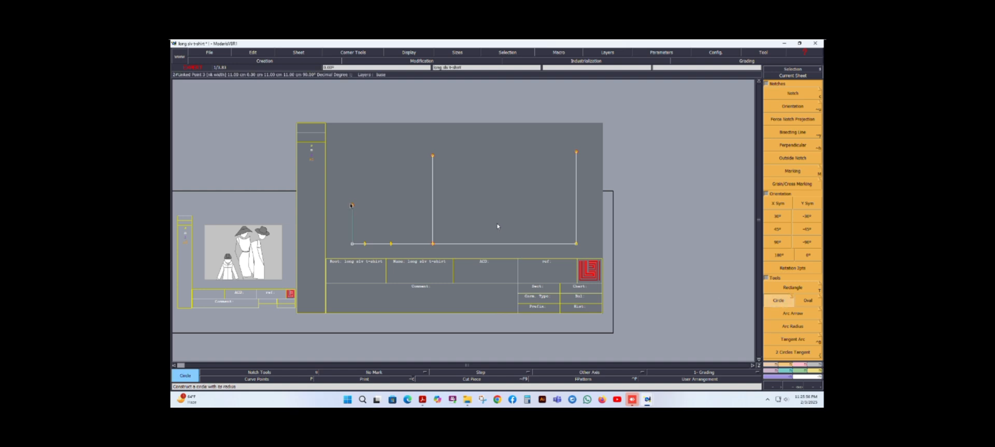
pyautogui.click(352, 206)
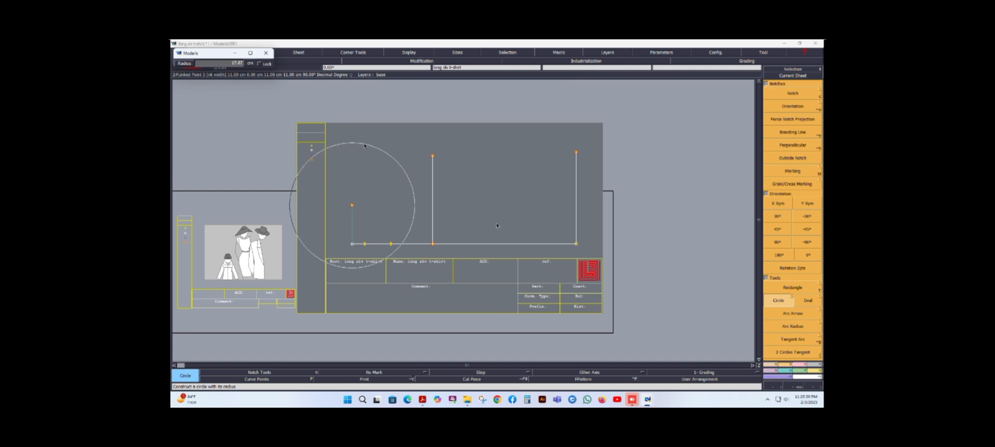
pyautogui.click(365, 145)
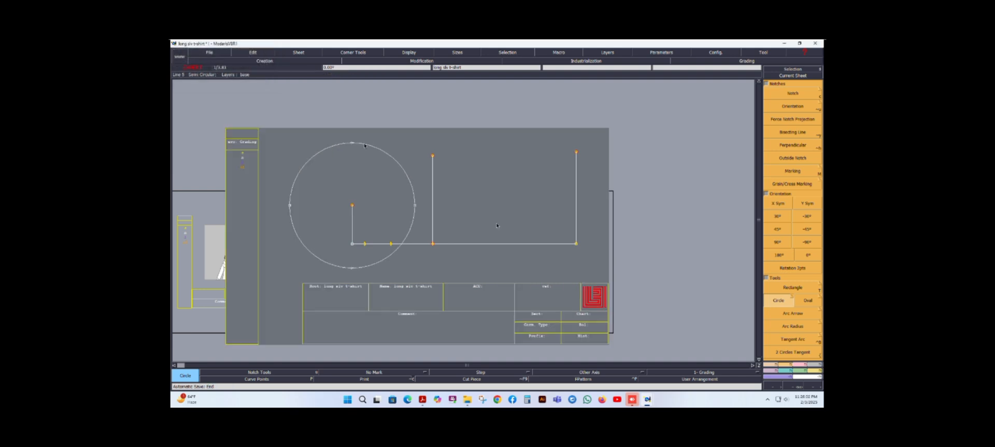
# - Constrain the circle by measure "11. Shoulder width, excl piping" at scale 1
pyautogui.click(801, 367)
pyautogui.click(781, 274)
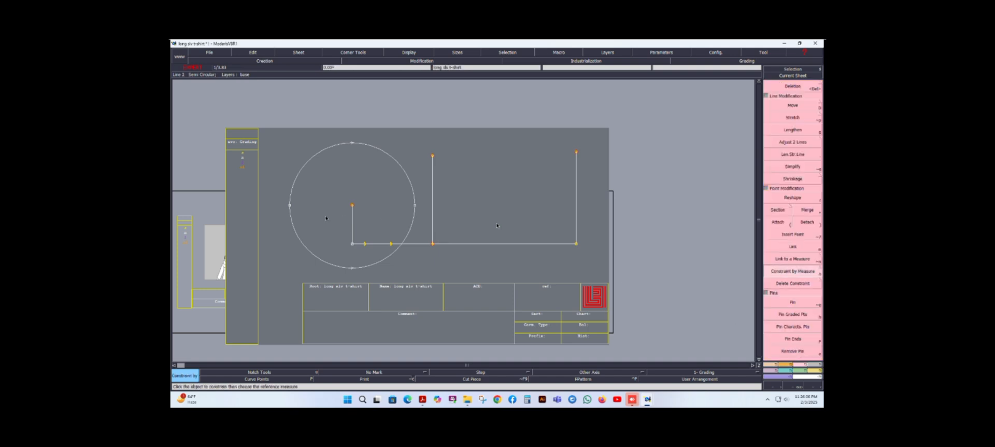
pyautogui.click(290, 206)
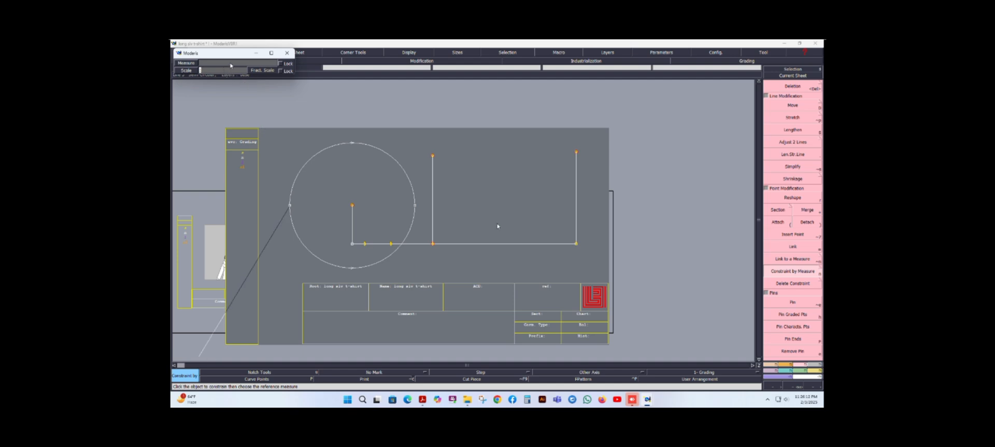
pyautogui.click(231, 65)
pyautogui.write('11. Shoulder width, excl piping')
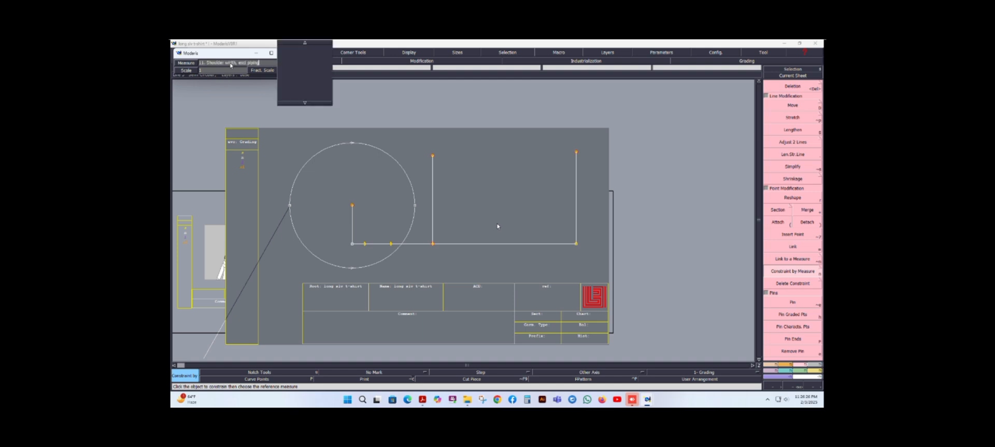
pyautogui.press('Return')
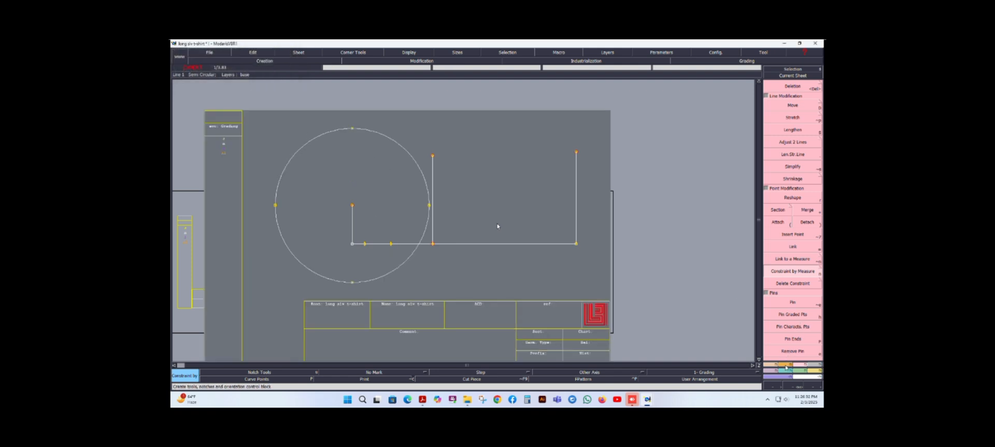
# - Add a developed point on the circle just clockwise of its uppermost point and join the neck width point to it with a straight line
pyautogui.click(770, 366)
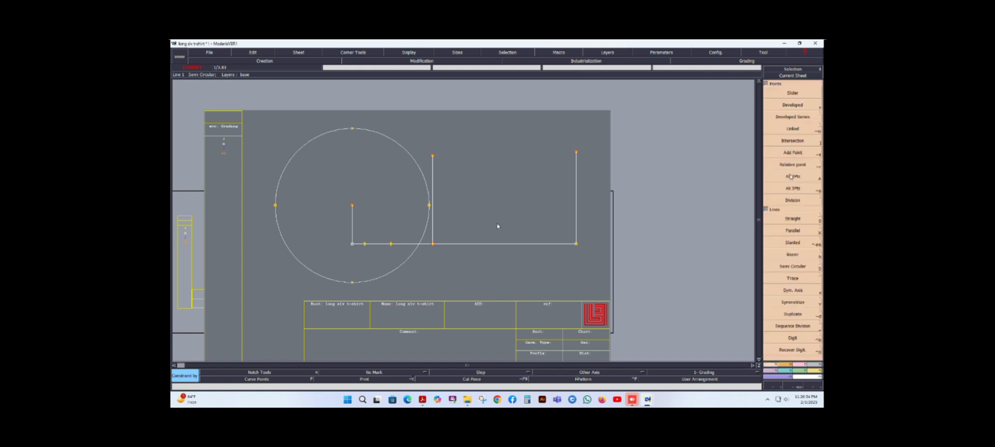
pyautogui.click(793, 104)
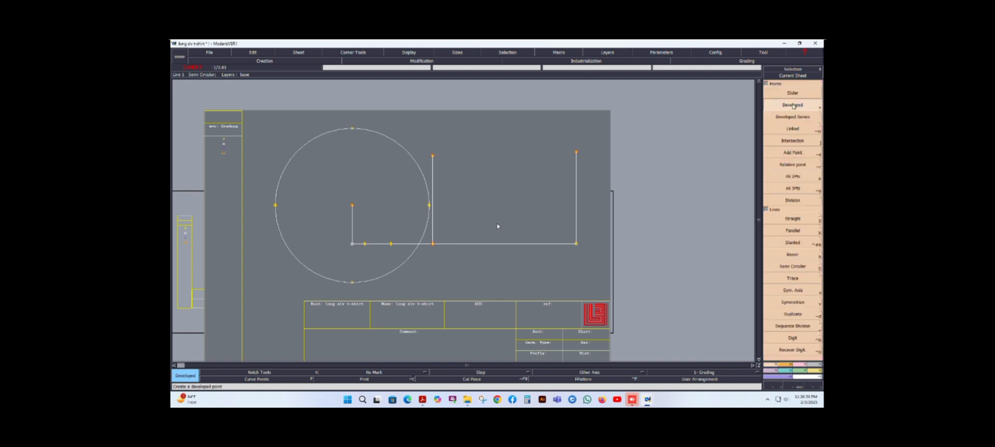
pyautogui.click(353, 129)
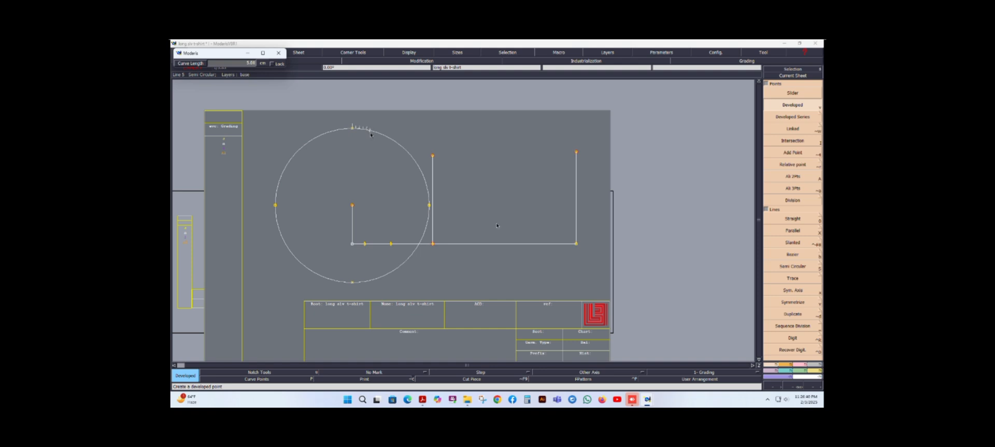
pyautogui.press('BackSpace')
pyautogui.click(371, 134)
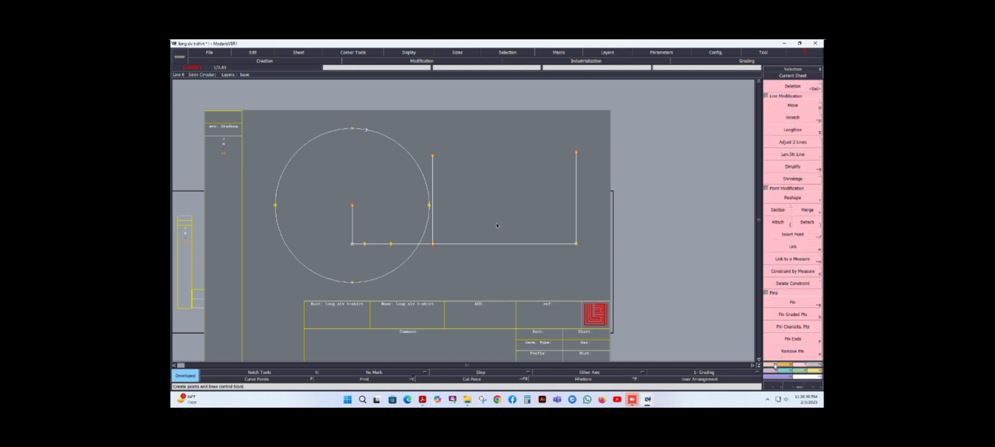
pyautogui.click(790, 219)
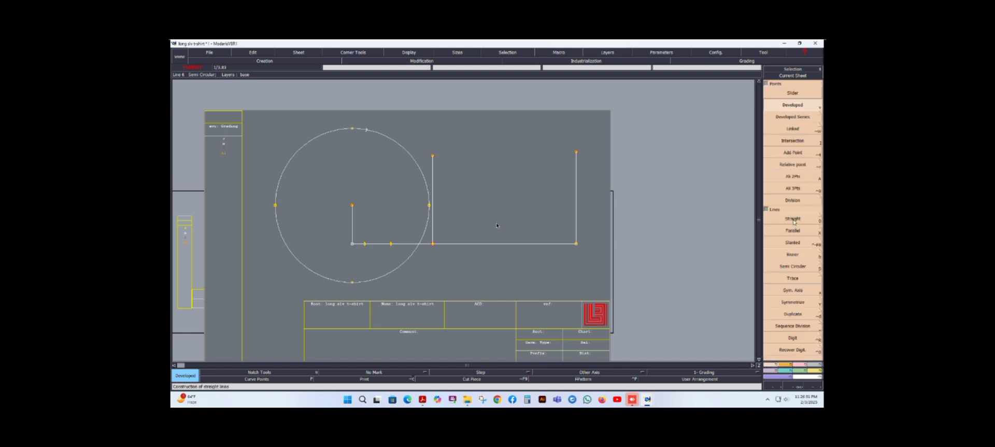
pyautogui.click(352, 205)
pyautogui.click(367, 129)
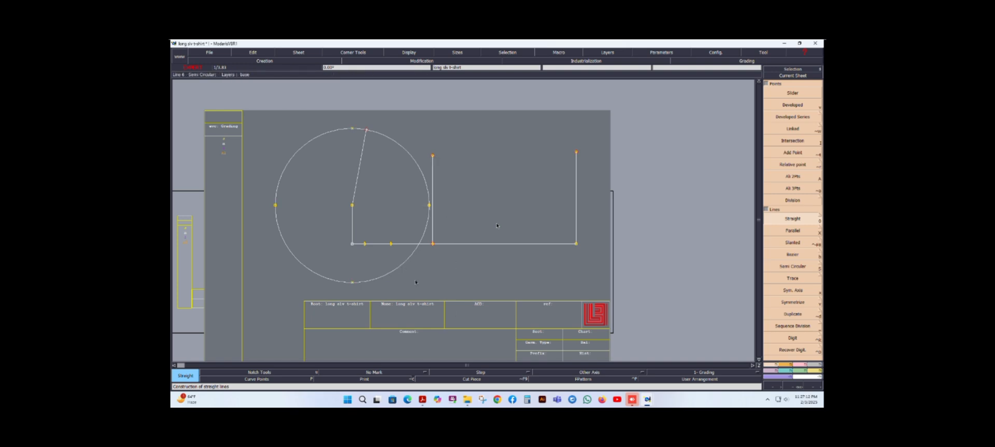
# - Examine the "11. Shoulder width, excl piping" values in the PDF chart and compare them with the drafted shoulder radius
pyautogui.click(422, 400)
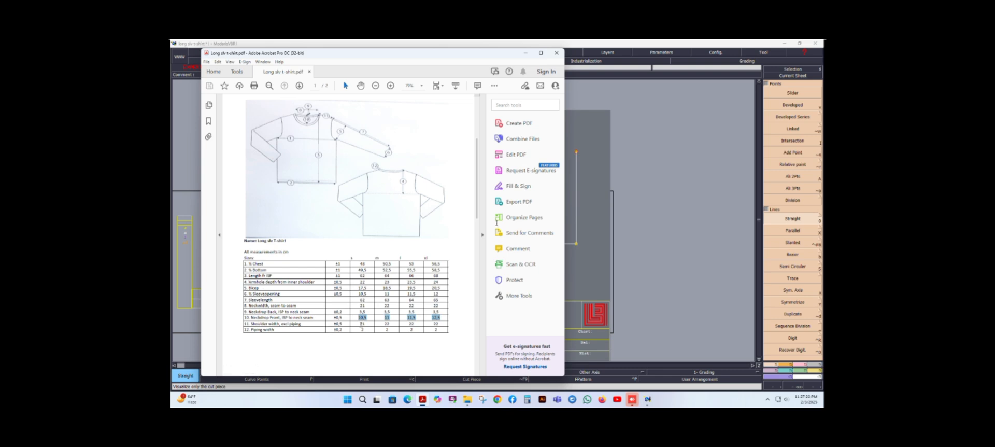
pyautogui.moveTo(358, 322); pyautogui.dragTo(438, 323)
pyautogui.click(526, 53)
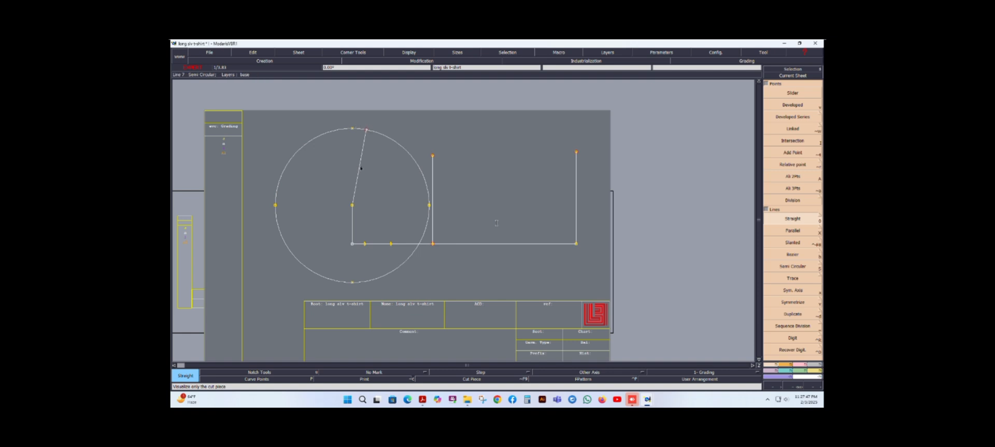
pyautogui.click(352, 205)
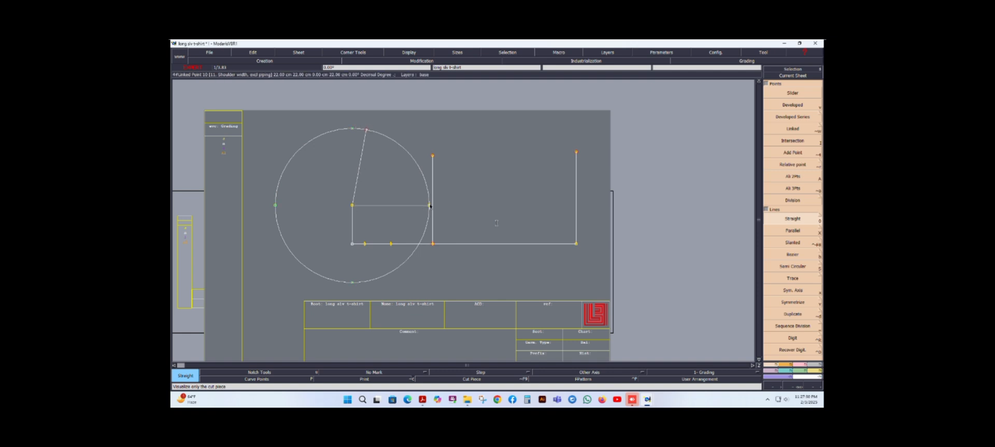
pyautogui.rightClick(429, 205)
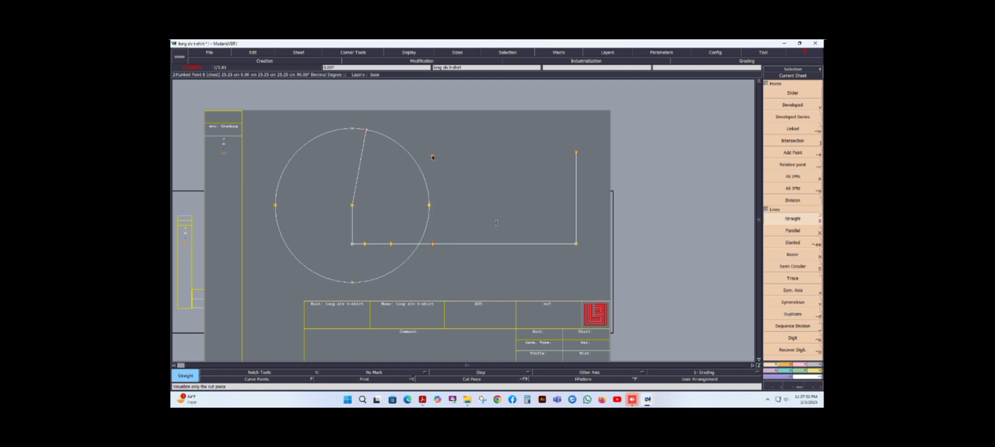
pyautogui.click(575, 152)
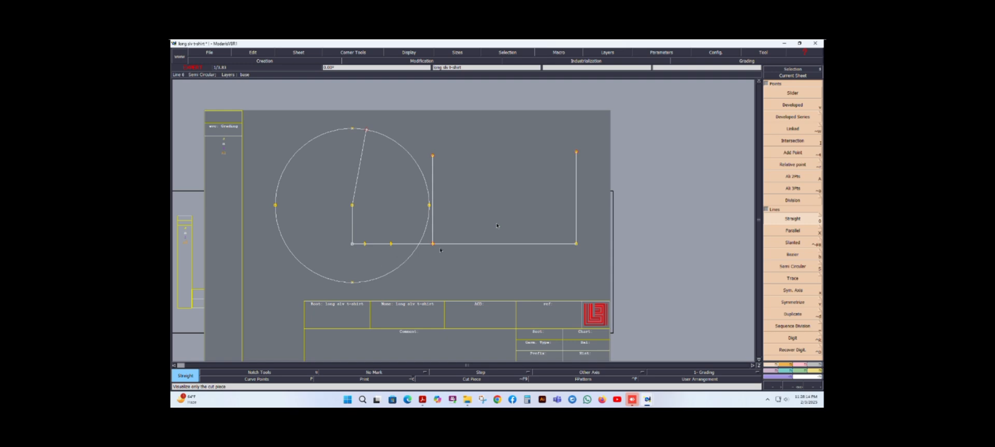
# - Join the upper end of the bottom line to the upper end of the armhole depth line with a straight side line
pyautogui.click(788, 365)
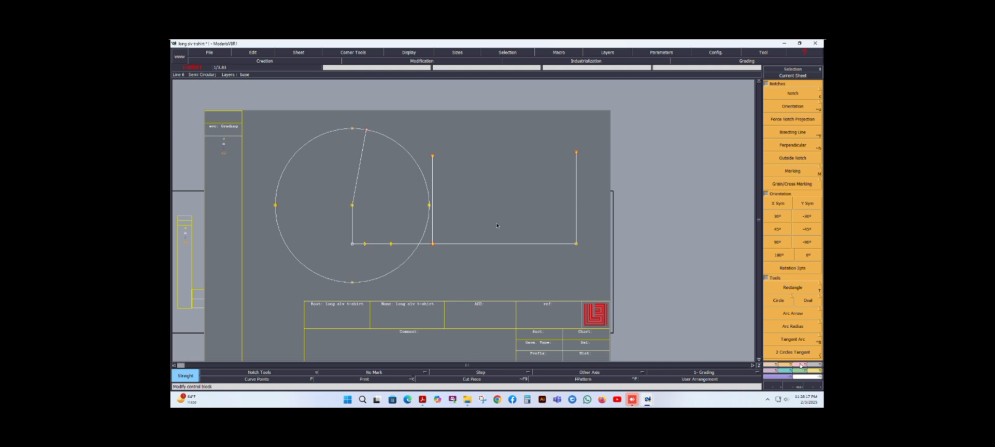
pyautogui.click(776, 365)
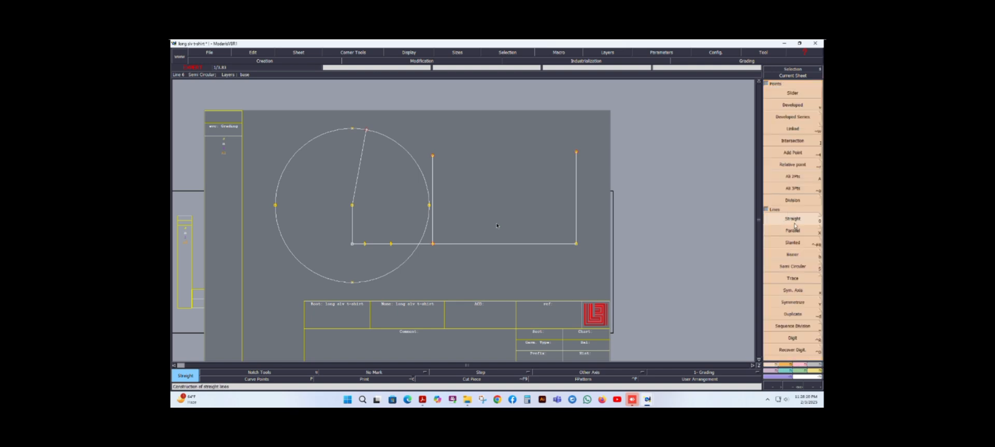
pyautogui.click(577, 152)
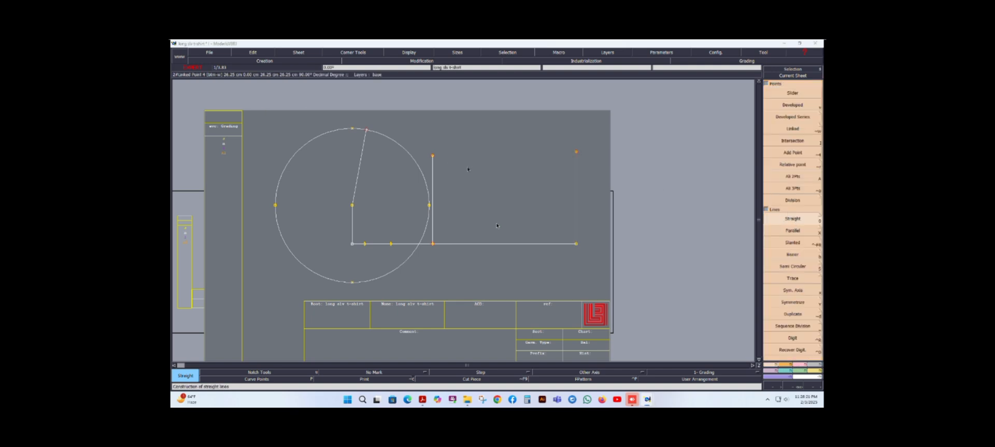
pyautogui.click(438, 157)
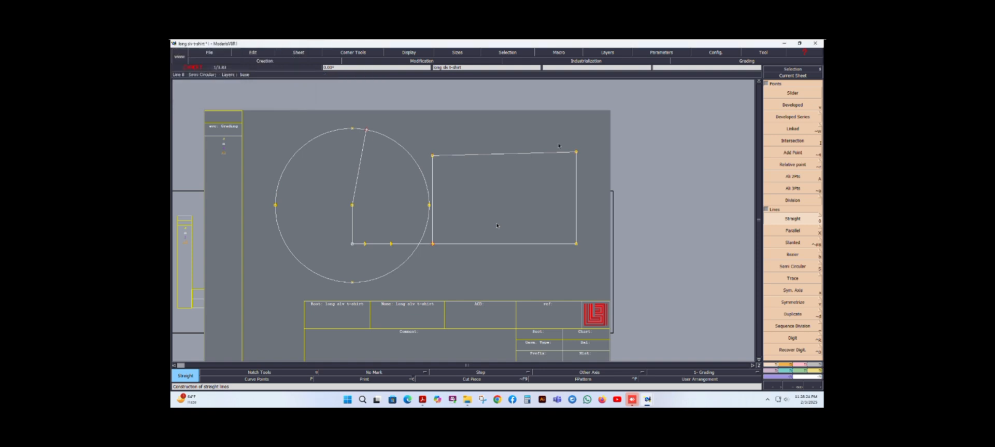
pyautogui.click(368, 130)
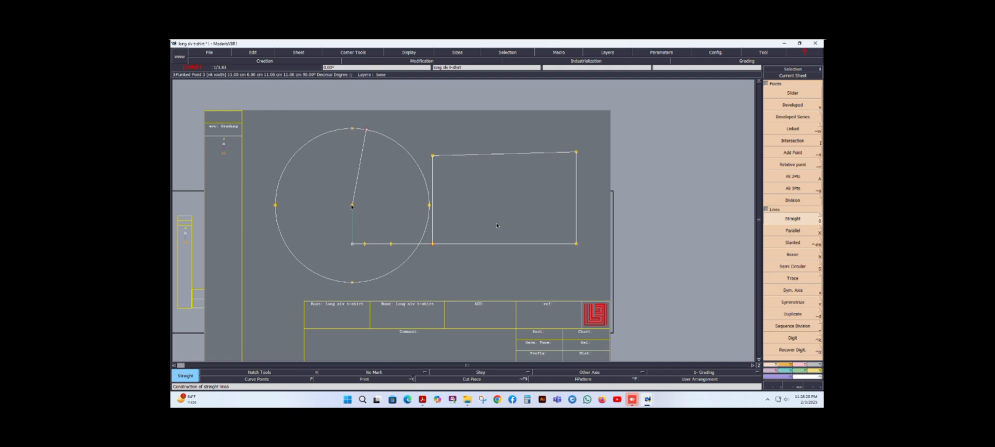
pyautogui.rightClick(353, 130)
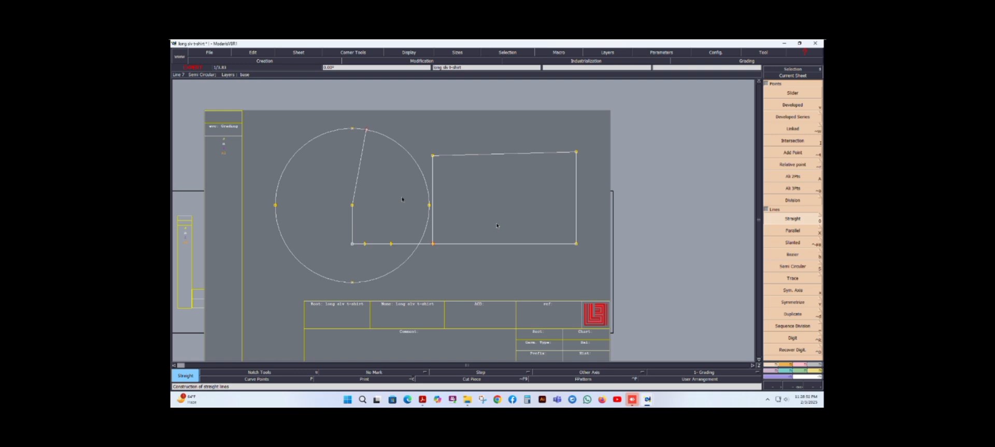
# - Switch to the PDF in Acrobat, start editing it and set the size S value of "11. Shoulder width, excl piping" to 9
pyautogui.hotkey('alt', 'Tab')
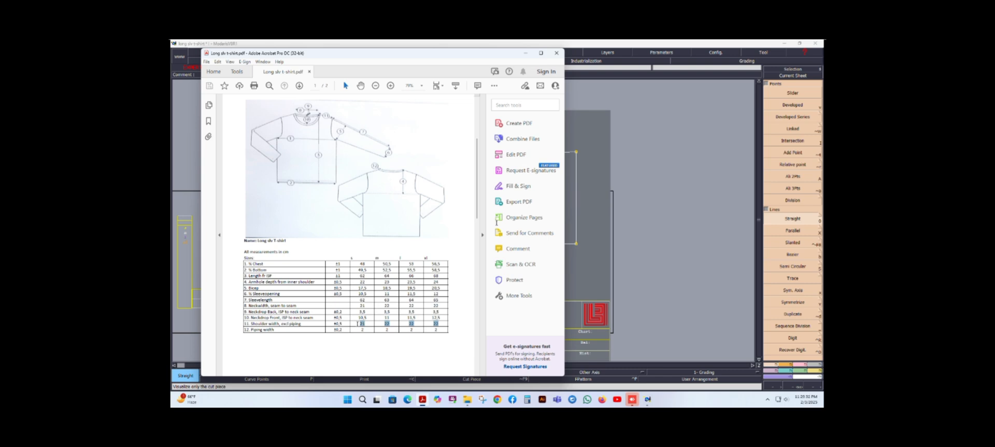
pyautogui.click(511, 156)
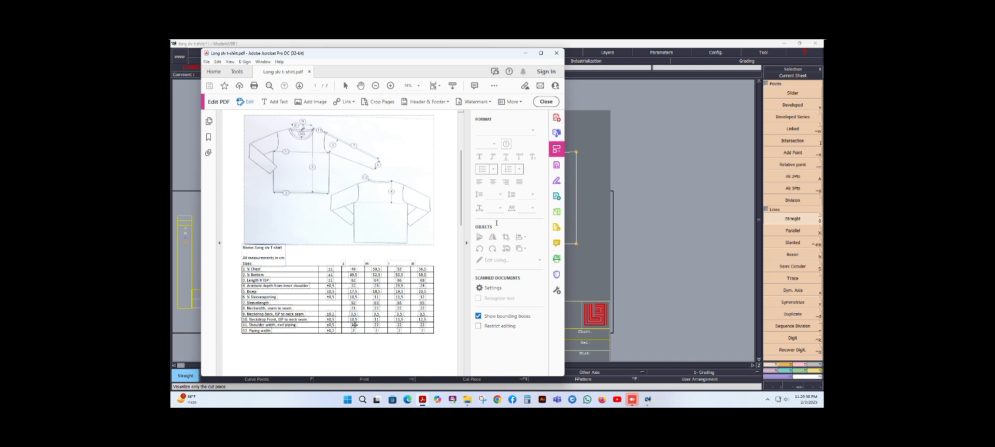
pyautogui.click(354, 324)
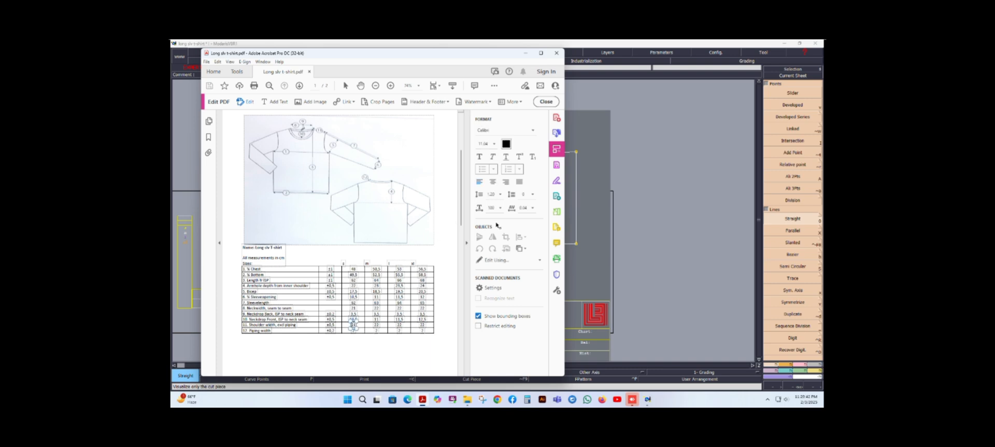
pyautogui.click(354, 325)
pyautogui.press('BackSpace')
# - Set the size M value of "11. Shoulder width, excl piping" in the PDF chart to 9.5
pyautogui.click(377, 325)
pyautogui.click(390, 86)
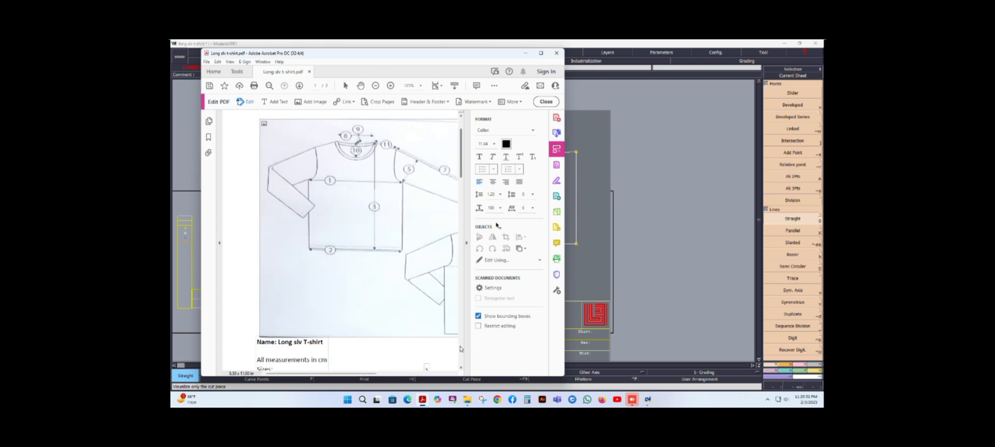
pyautogui.click(461, 367)
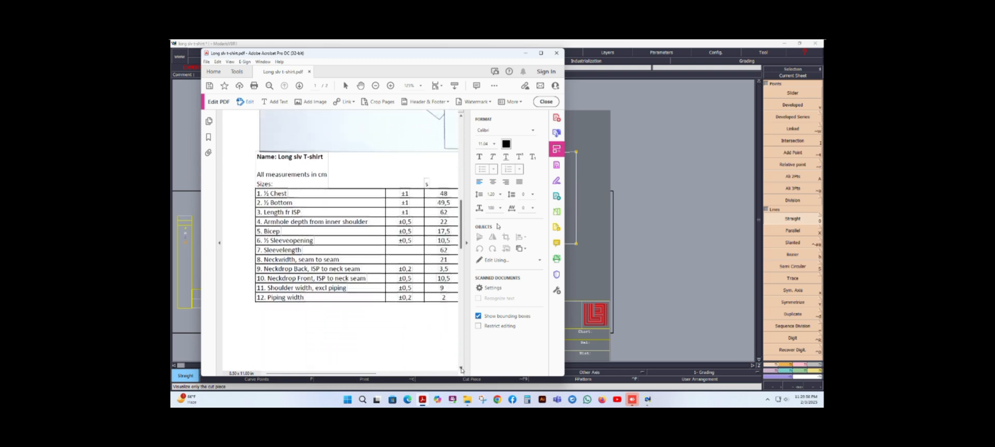
pyautogui.moveTo(369, 373); pyautogui.dragTo(423, 376)
pyautogui.click(369, 266)
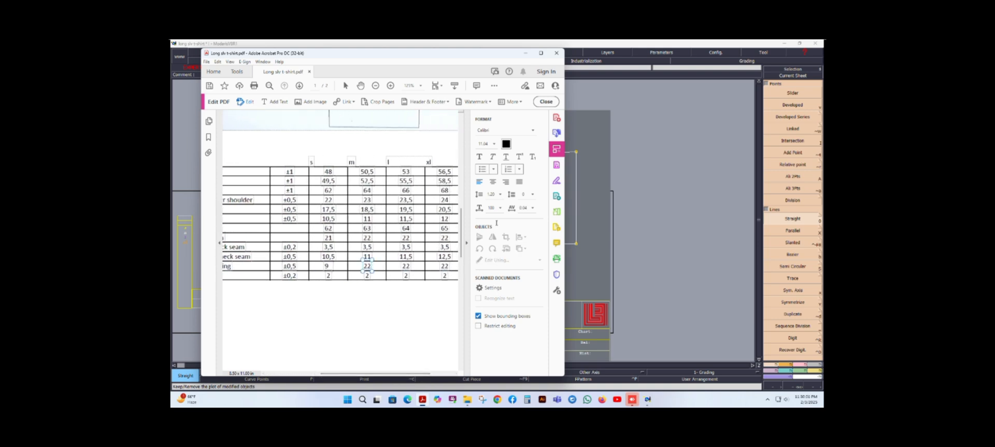
pyautogui.press('BackSpace')
pyautogui.write('5')
# - Set the size L and XL values of "11. Shoulder width, excl piping" to 10 and close PDF editing
pyautogui.click(407, 266)
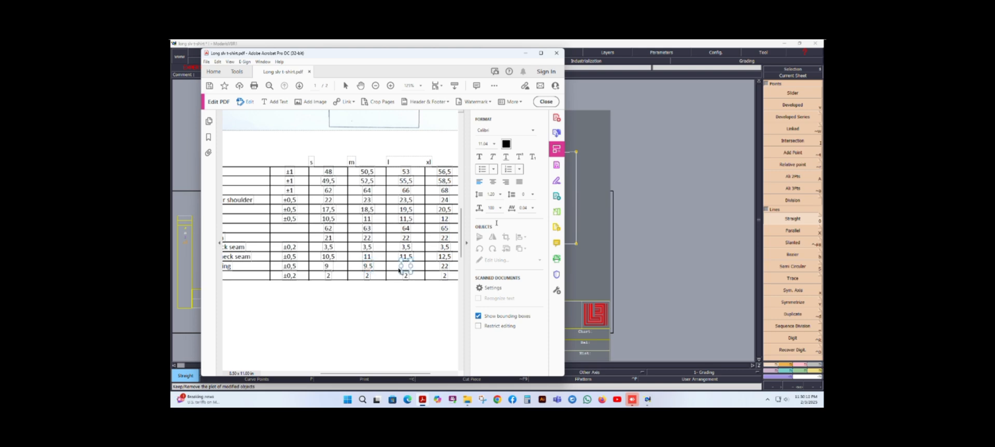
pyautogui.write('10')
pyautogui.click(448, 266)
pyautogui.press('BackSpace')
pyautogui.press('BackSpace')
pyautogui.write('10')
pyautogui.click(546, 101)
pyautogui.scroll(3, 402, 284)
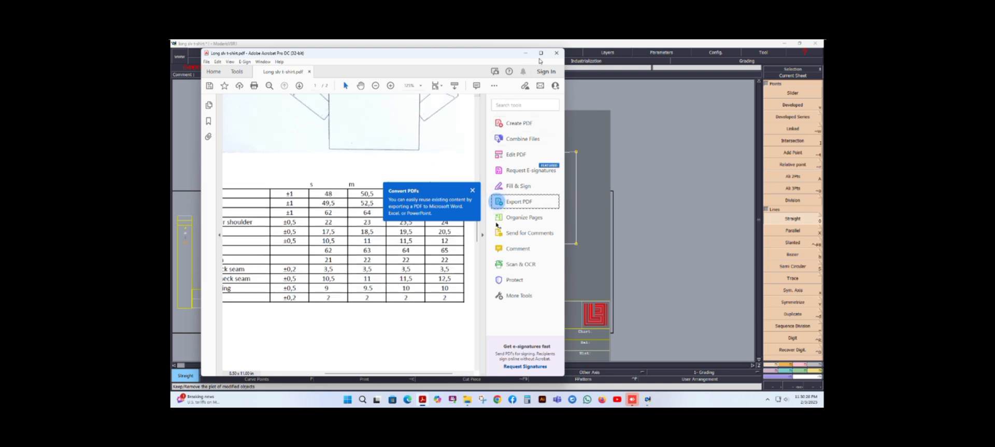
# - Review the corrected PDF size chart against the numbered garment sketch, and return to the Modaris drawing
pyautogui.click(376, 86)
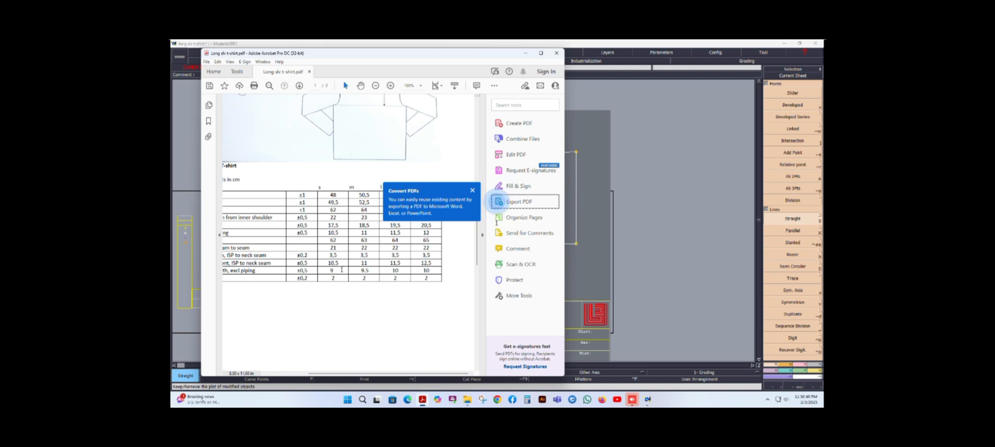
pyautogui.click(472, 190)
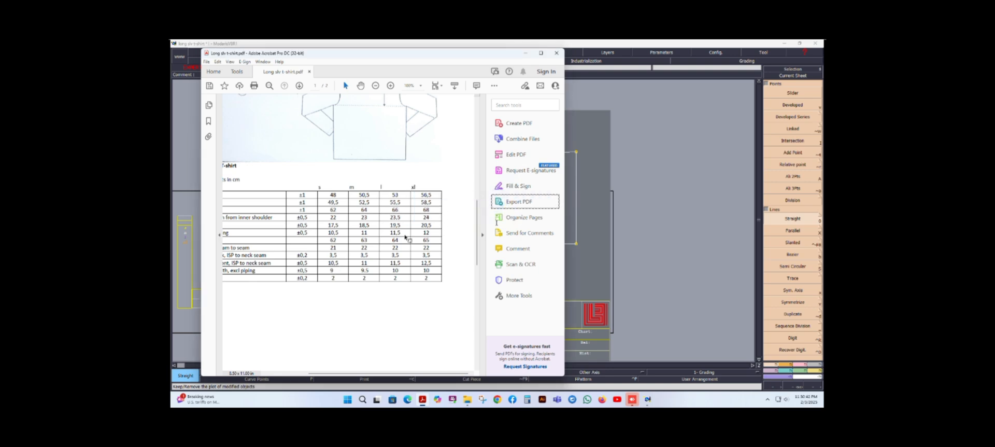
pyautogui.scroll(1, 346, 265)
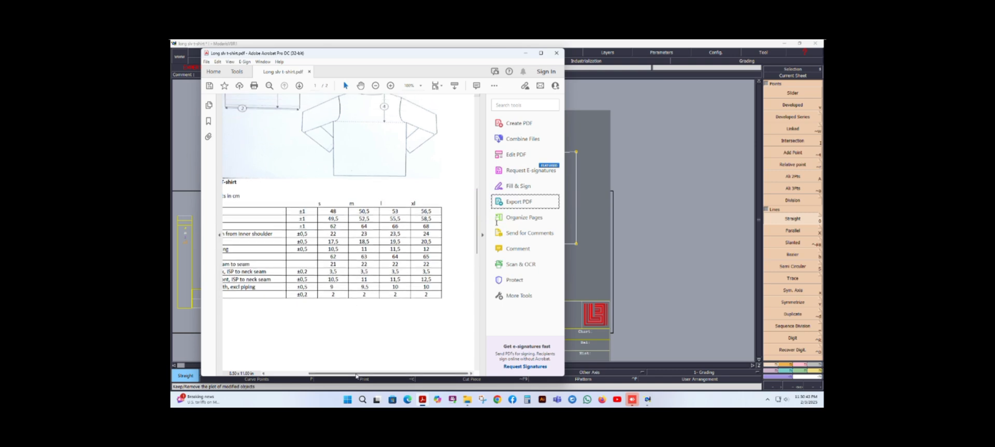
pyautogui.moveTo(355, 374)
pyautogui.mouseDown()
pyautogui.moveTo(314, 373)
pyautogui.moveTo(336, 373)
pyautogui.mouseUp()
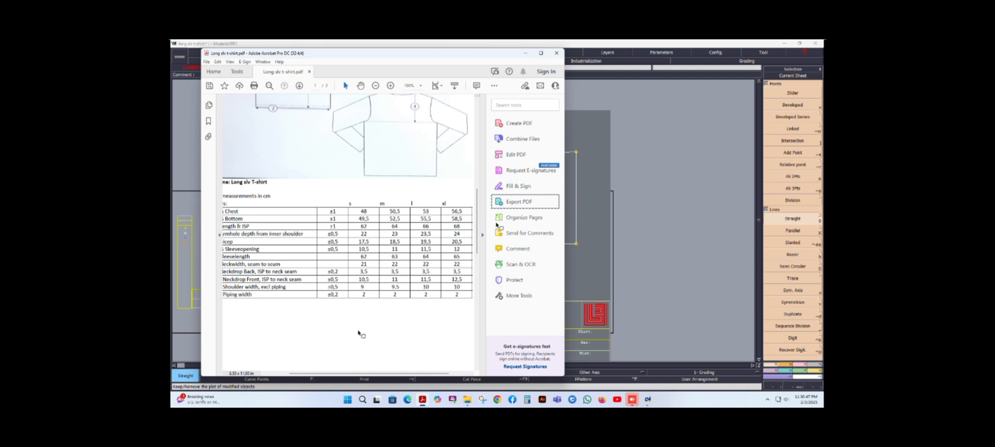
pyautogui.scroll(3, 366, 307)
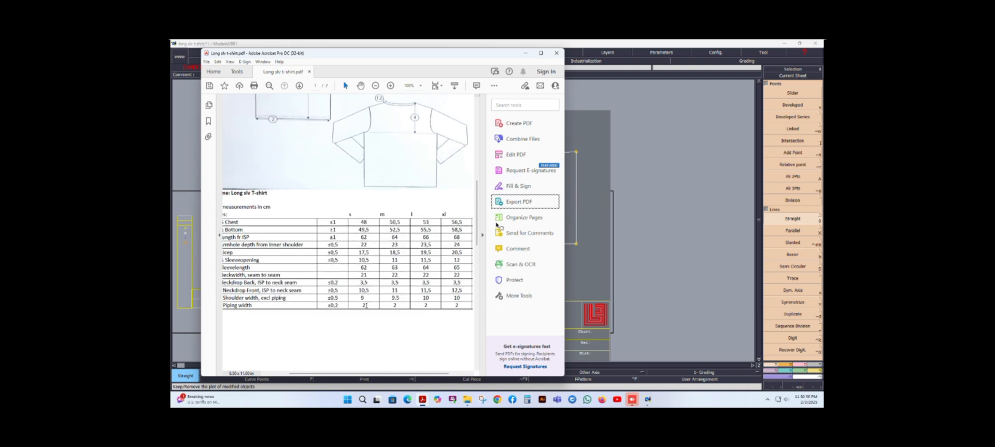
pyautogui.scroll(3, 366, 306)
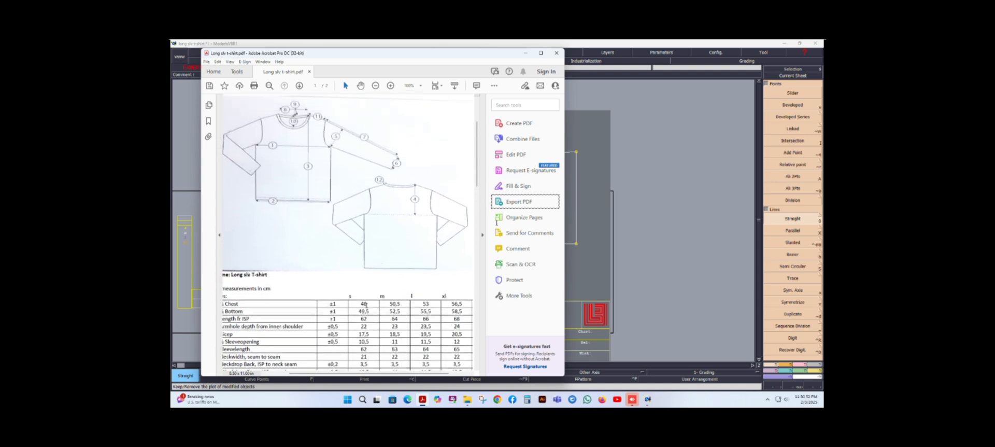
pyautogui.scroll(-4, 365, 304)
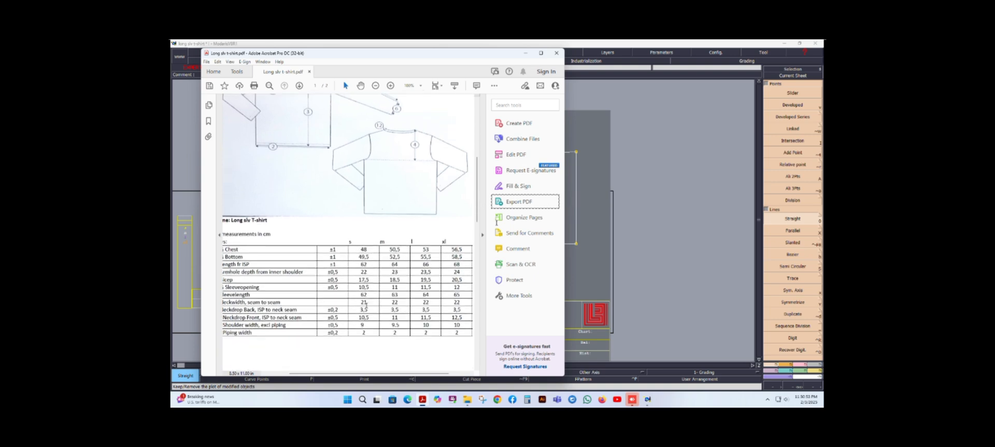
pyautogui.click(376, 86)
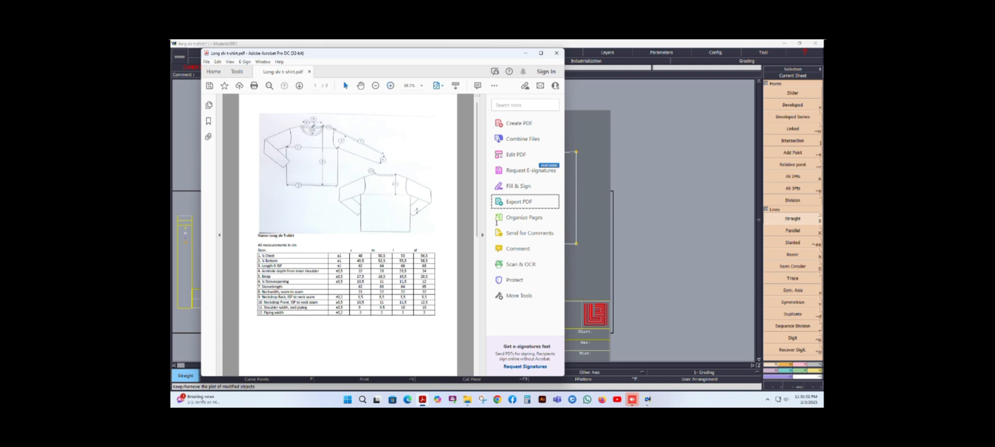
pyautogui.click(526, 53)
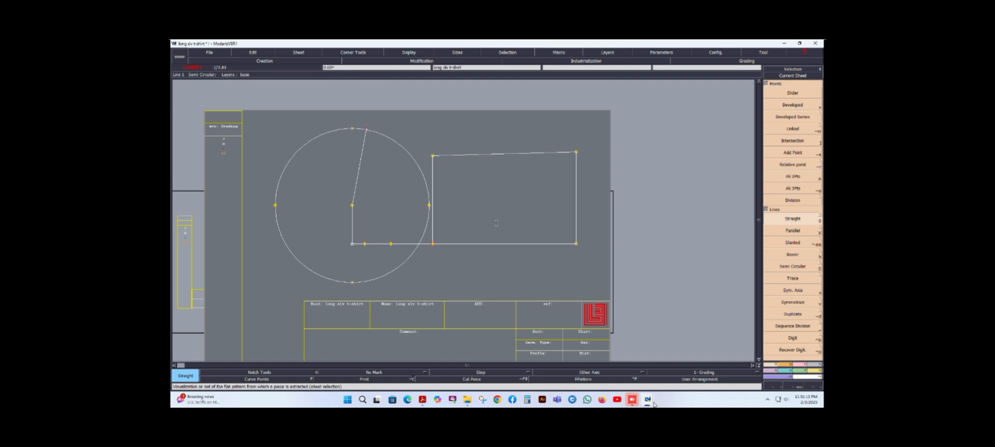
# - Try to replace the size S value of "11. Shoulder width, excl piping" in the MChart measurement chart
pyautogui.moveTo(655, 404)
pyautogui.click(668, 365)
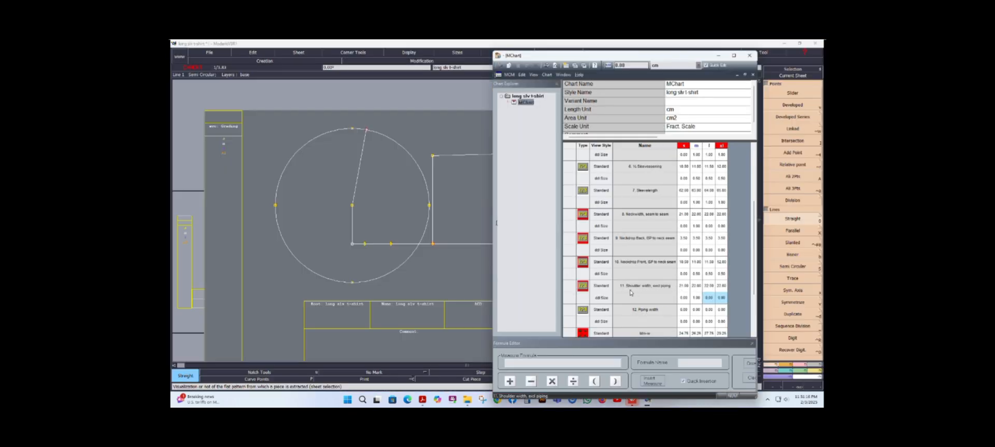
pyautogui.doubleClick(685, 287)
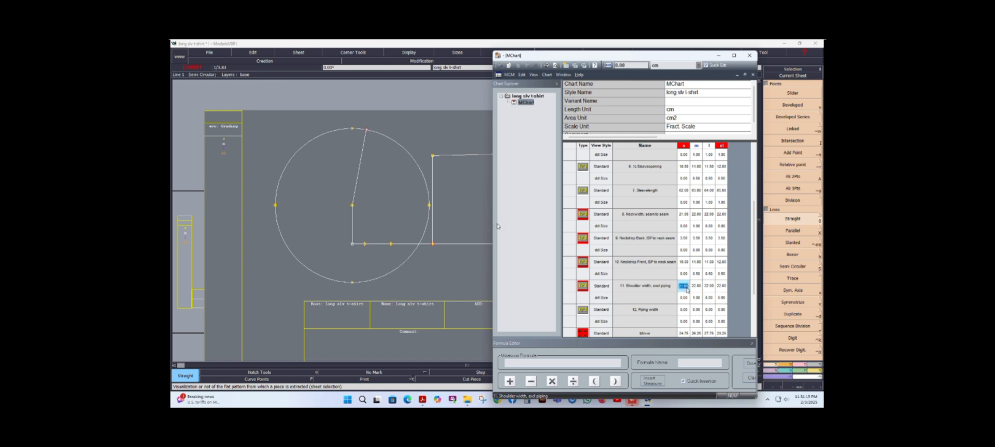
pyautogui.press('BackSpace')
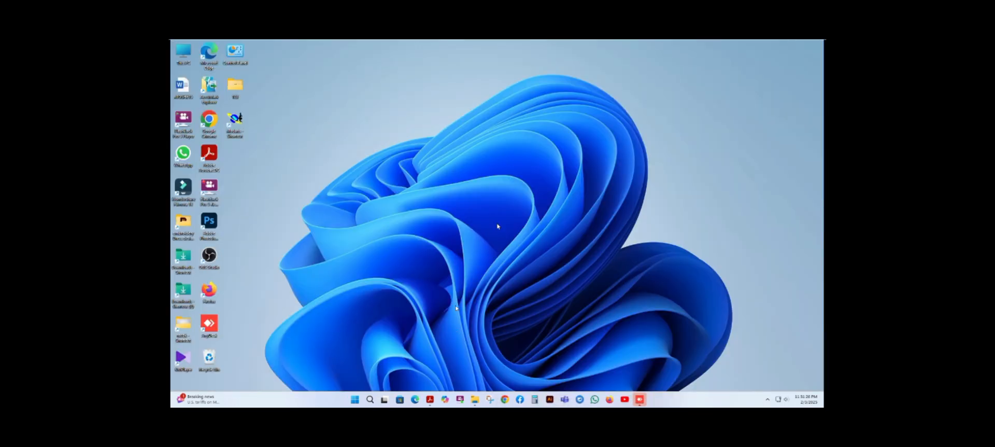
# - Refresh the desktop, relaunch Modaris and maximize its window
pyautogui.rightClick(456, 250)
pyautogui.click(476, 284)
pyautogui.doubleClick(235, 124)
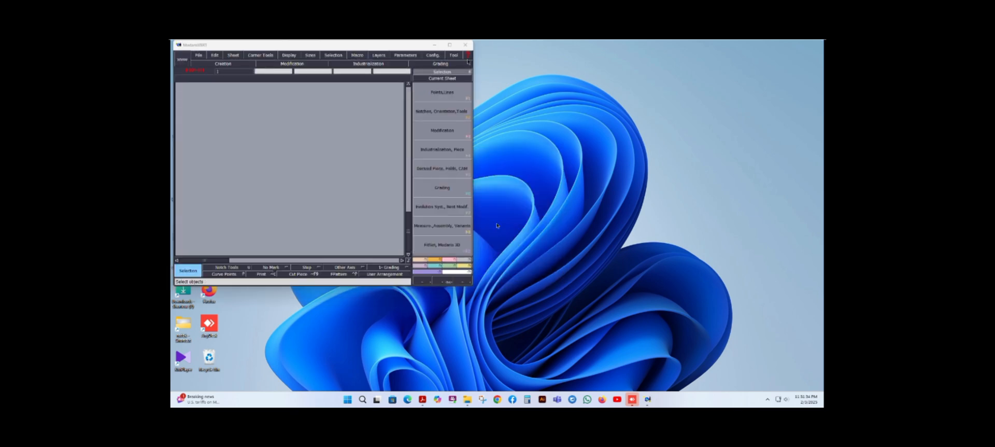
pyautogui.click(450, 45)
# - Open the backup model "#long slv t-shirt" from the 123 folder on the desktop
pyautogui.click(210, 52)
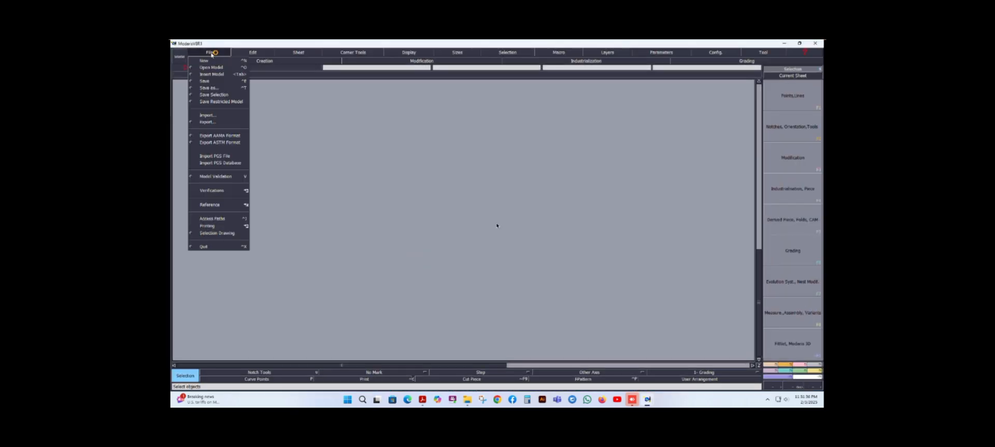
pyautogui.click(211, 68)
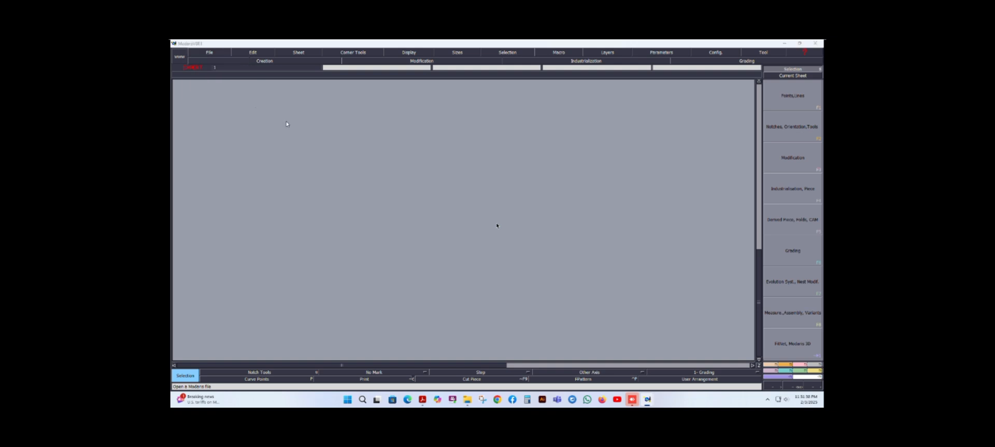
pyautogui.click(254, 186)
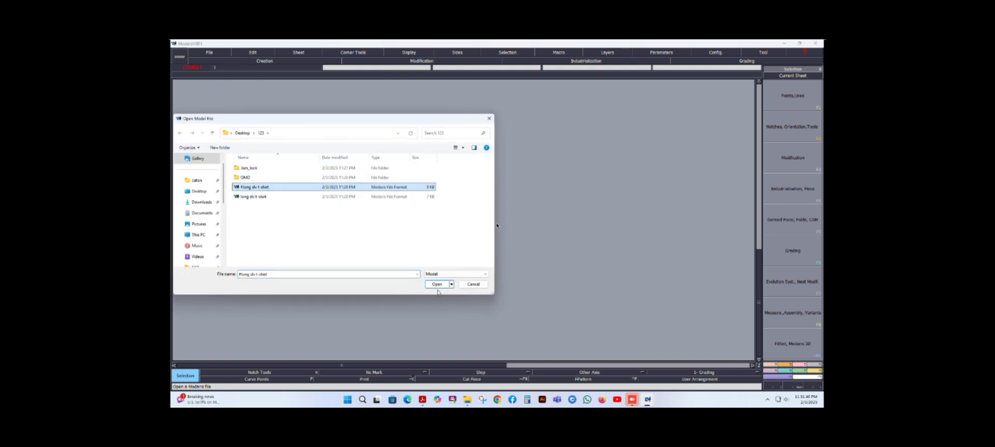
pyautogui.click(437, 284)
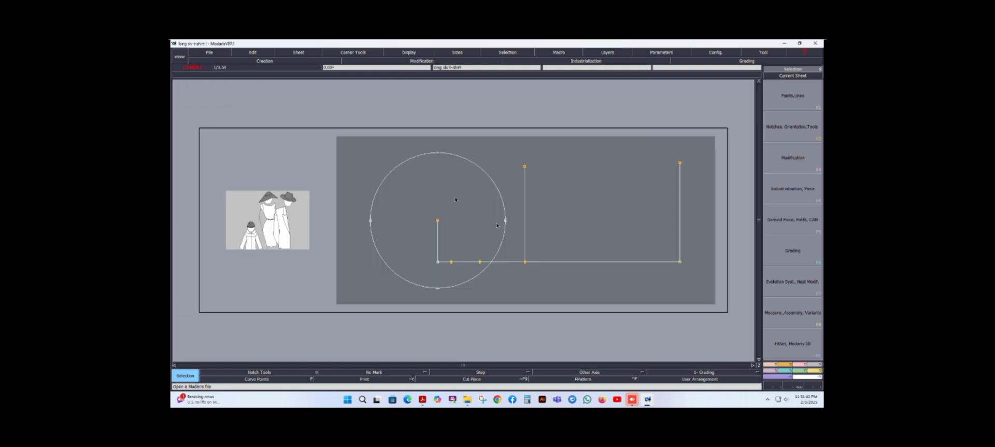
pyautogui.scroll(-1, 426, 226)
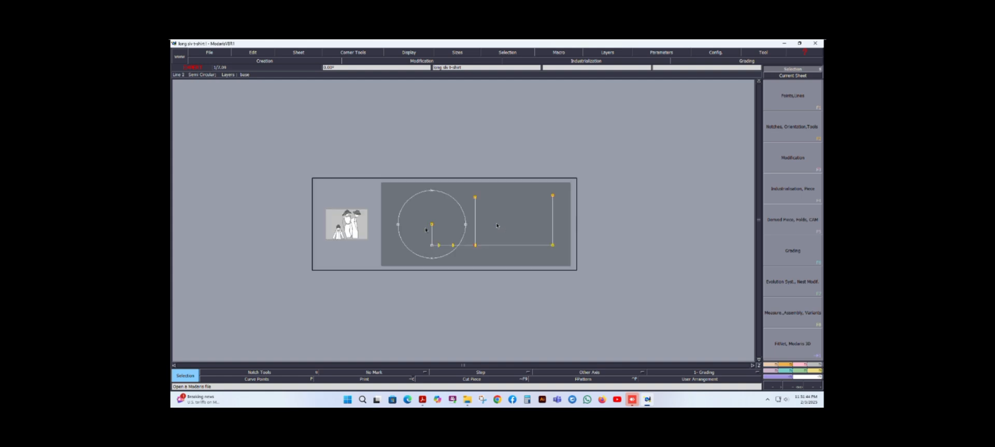
pyautogui.scroll(2, 494, 228)
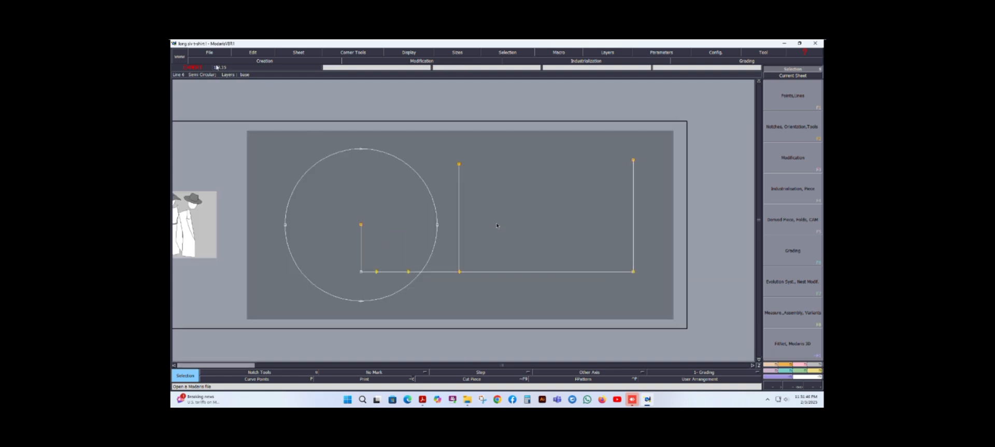
# - Save the recovered model as "long slv t-shirt" in the 123 folder, replacing the existing file
pyautogui.click(210, 53)
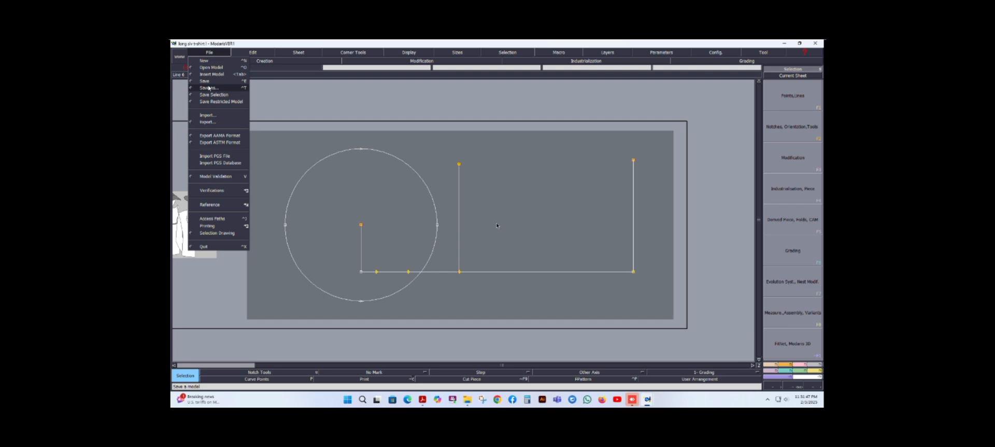
pyautogui.click(209, 88)
pyautogui.click(254, 196)
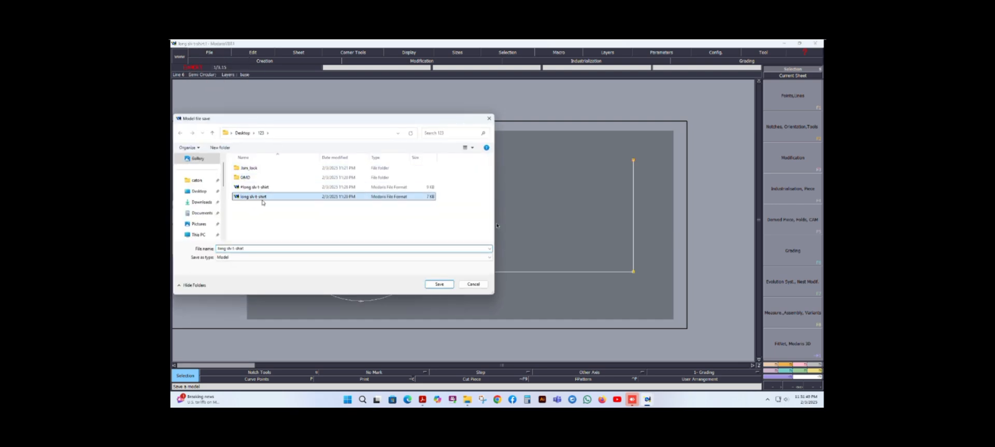
pyautogui.click(444, 284)
pyautogui.click(463, 259)
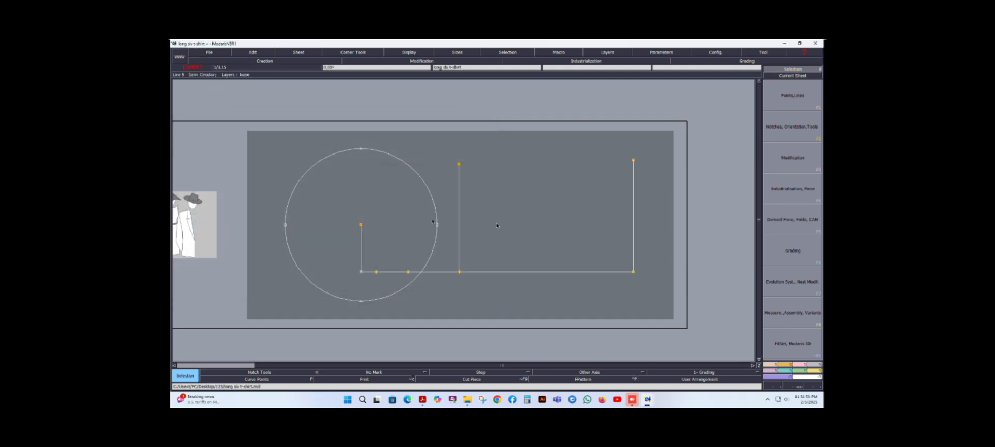
# - Open the model's measurement chart and set the size S value of "11. Shoulder width, excl piping" to 9
pyautogui.click(793, 312)
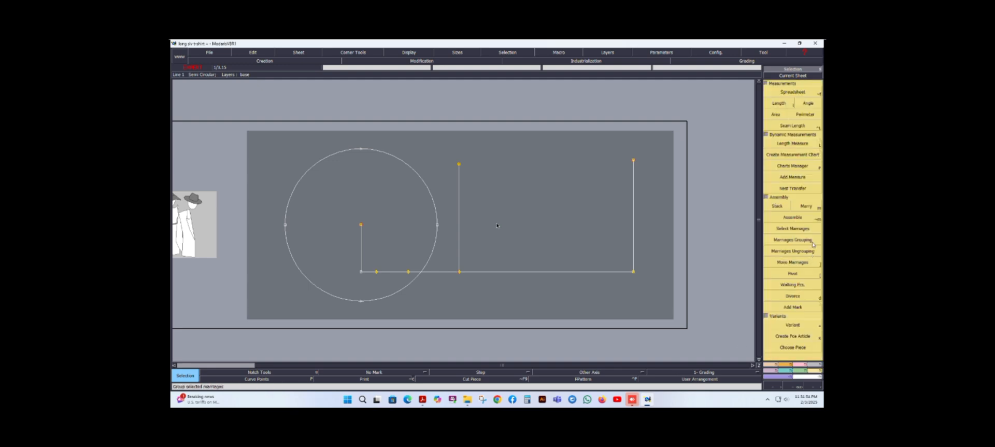
pyautogui.click(790, 165)
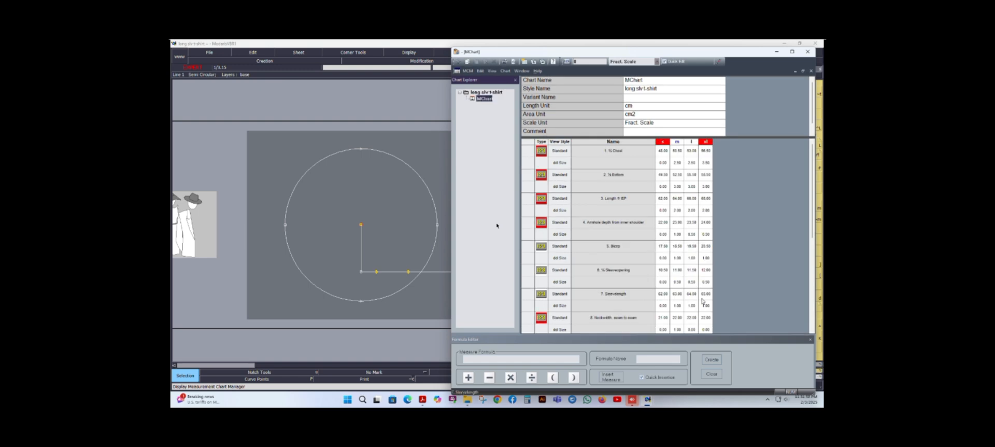
pyautogui.scroll(-5, 676, 267)
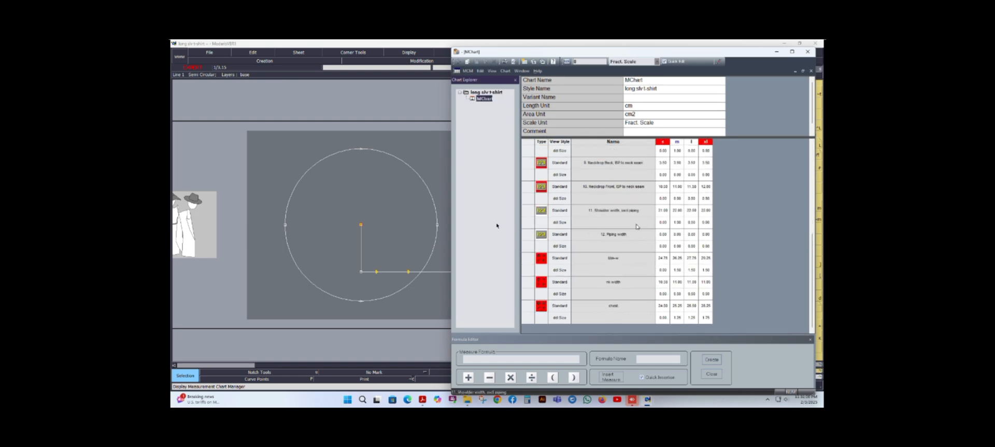
pyautogui.click(663, 210)
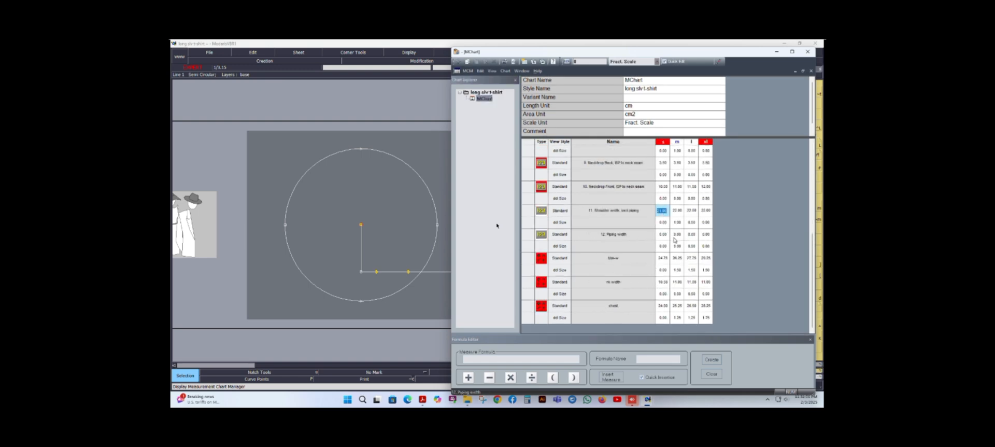
pyautogui.write('9')
pyautogui.press('Tab')
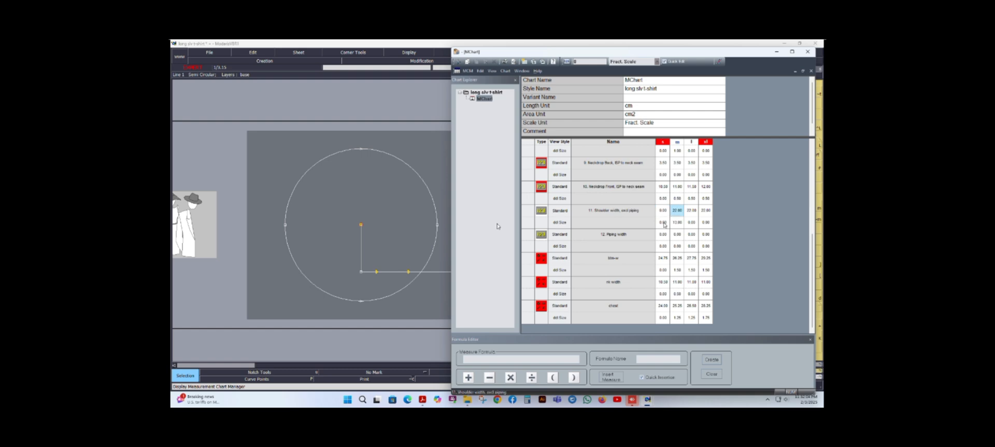
# - Clear the shoulder width row's size increments, set M to 9.5 and L and XL to 10, and minimize the chart
pyautogui.moveTo(664, 224); pyautogui.dragTo(703, 222)
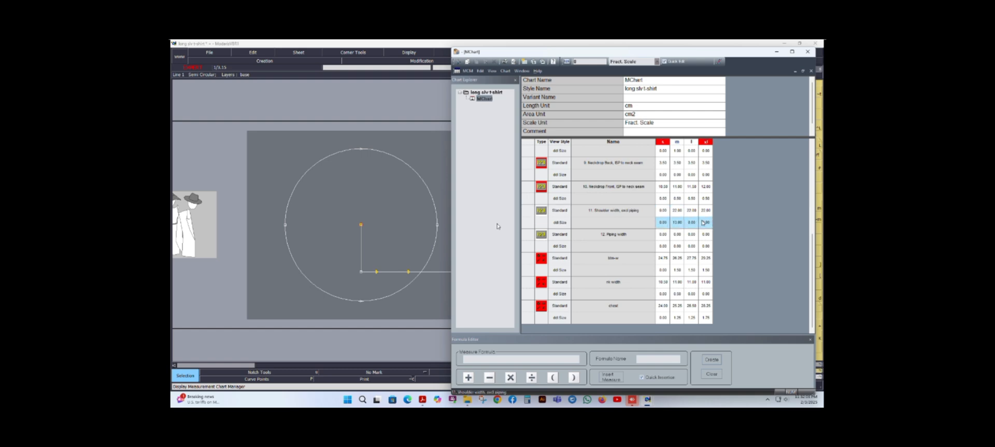
pyautogui.press('BackSpace')
pyautogui.click(706, 213)
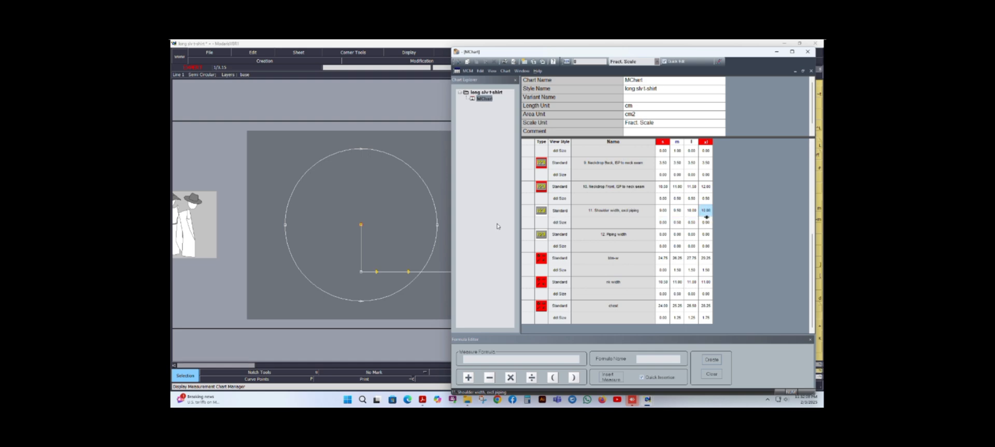
pyautogui.click(777, 52)
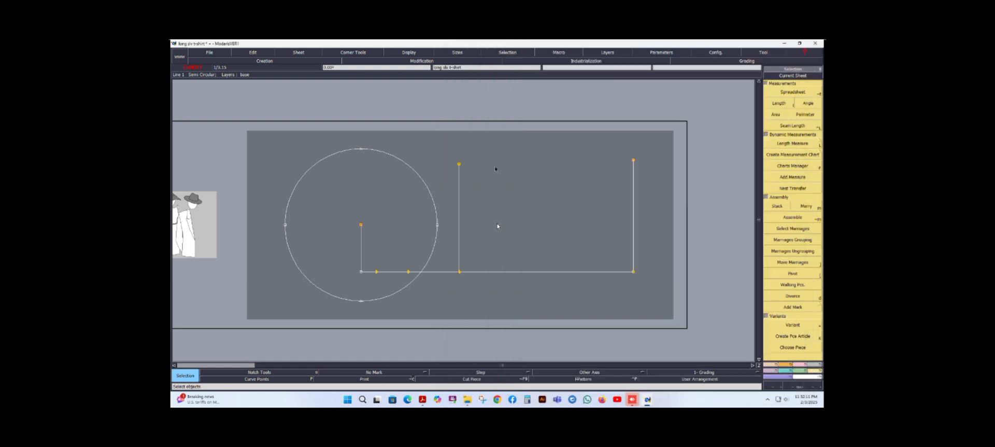
# - Save the long sleeve T-shirt model with the corrected shoulder widths, overwriting the existing file
pyautogui.click(203, 53)
pyautogui.click(210, 77)
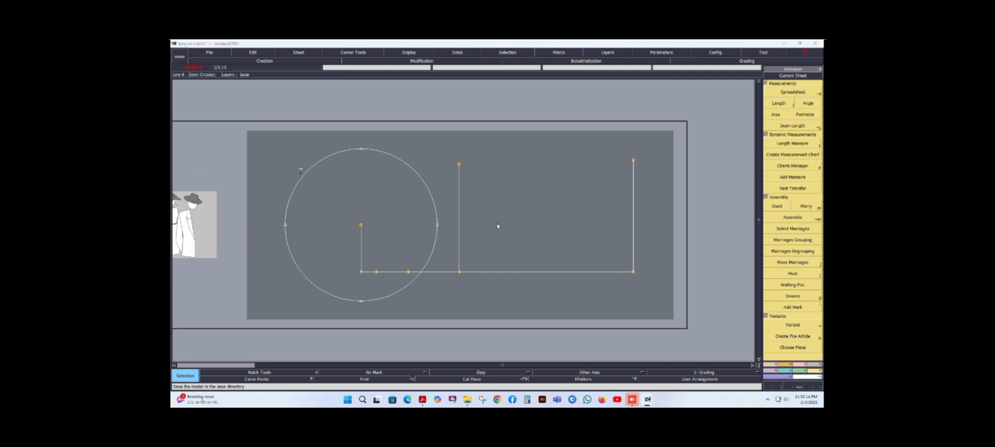
pyautogui.click(456, 258)
# - Constrain the neck-point circle by the shoulder width measure from the chart
pyautogui.click(800, 364)
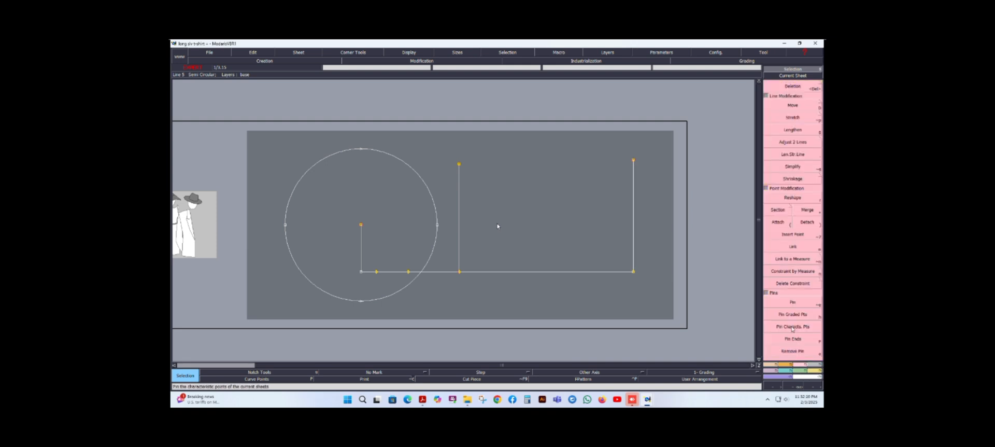
pyautogui.click(793, 271)
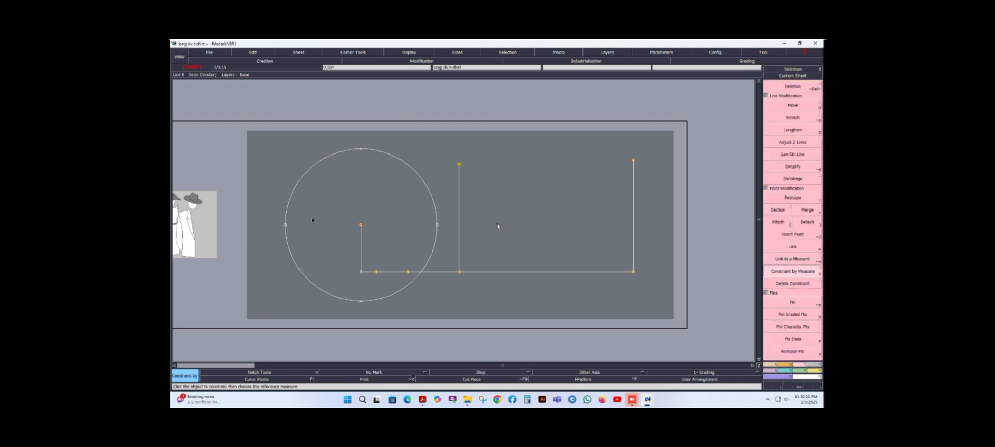
pyautogui.click(286, 224)
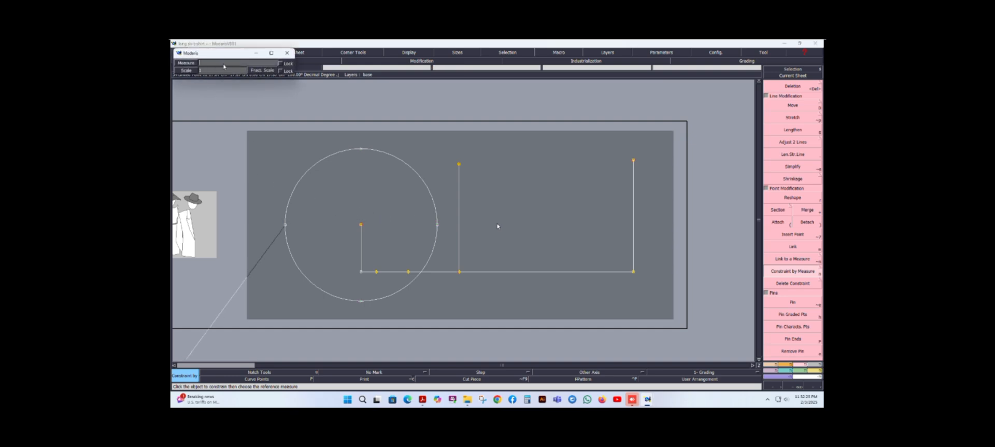
pyautogui.press('Return')
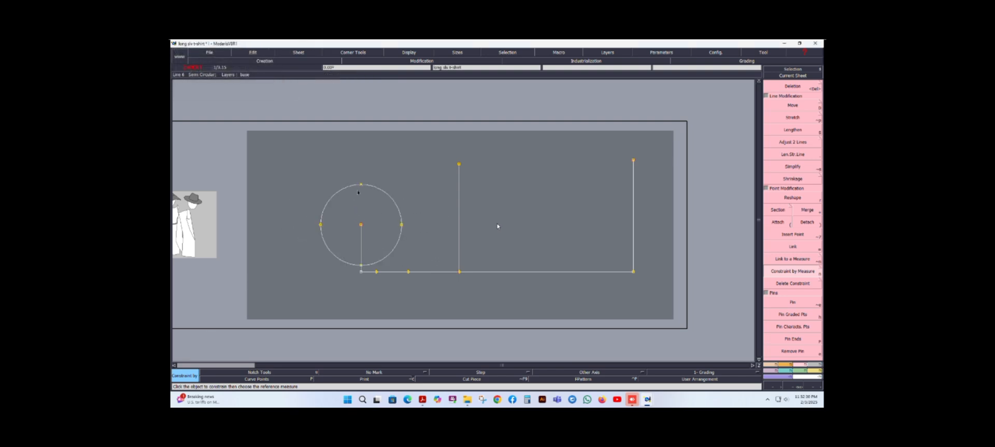
pyautogui.scroll(2, 380, 222)
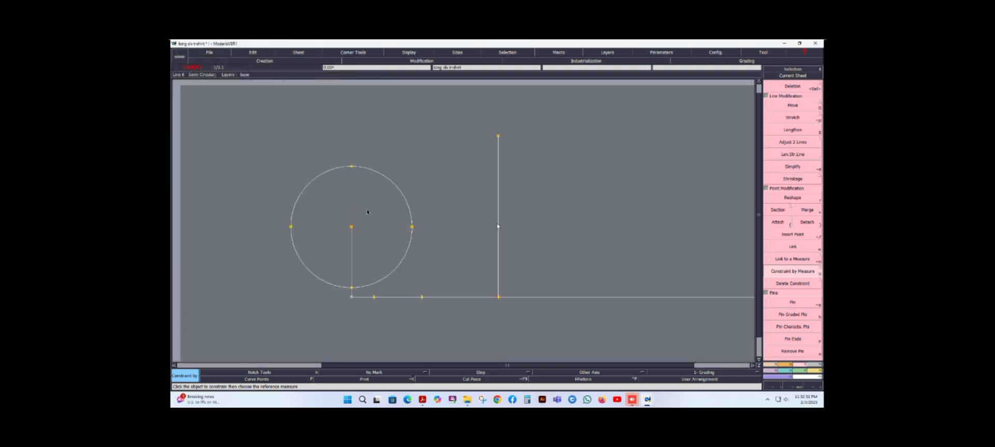
pyautogui.scroll(-2, 367, 212)
pyautogui.scroll(1, 417, 221)
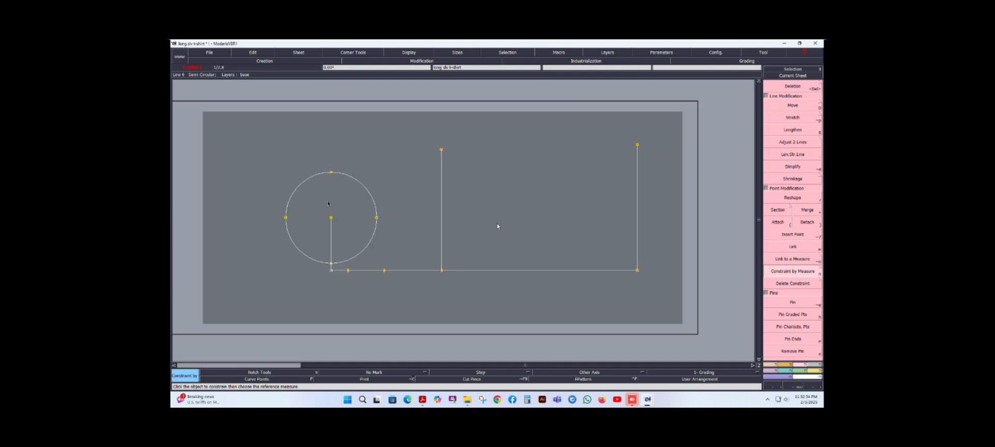
pyautogui.scroll(1, 317, 193)
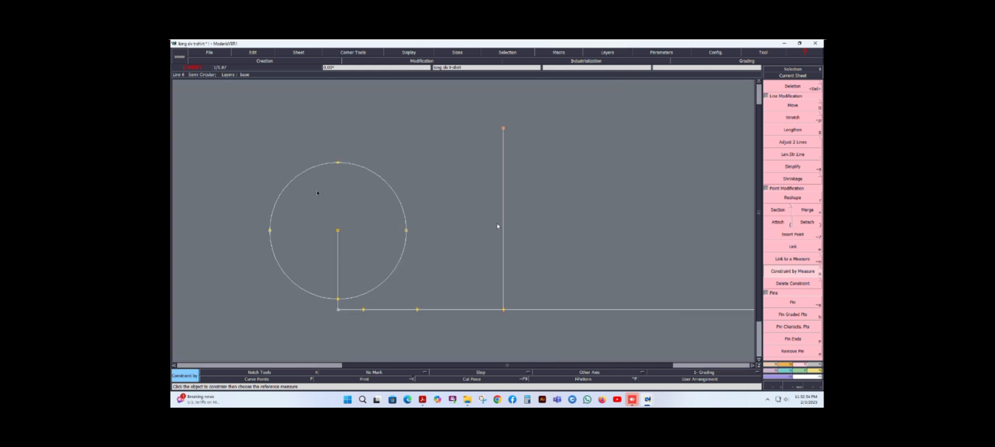
# - Add a developed point on the circle about 2.5 cm along the curve from its uppermost point, toward the chest line
pyautogui.click(774, 365)
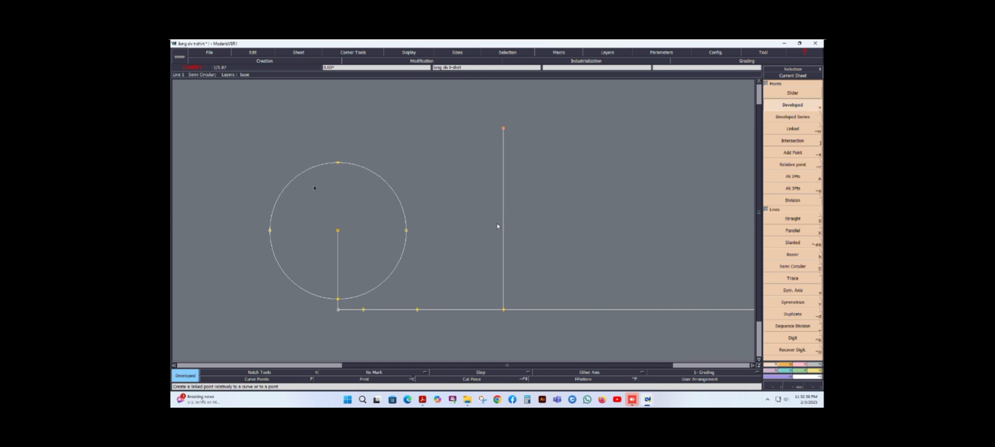
pyautogui.click(341, 164)
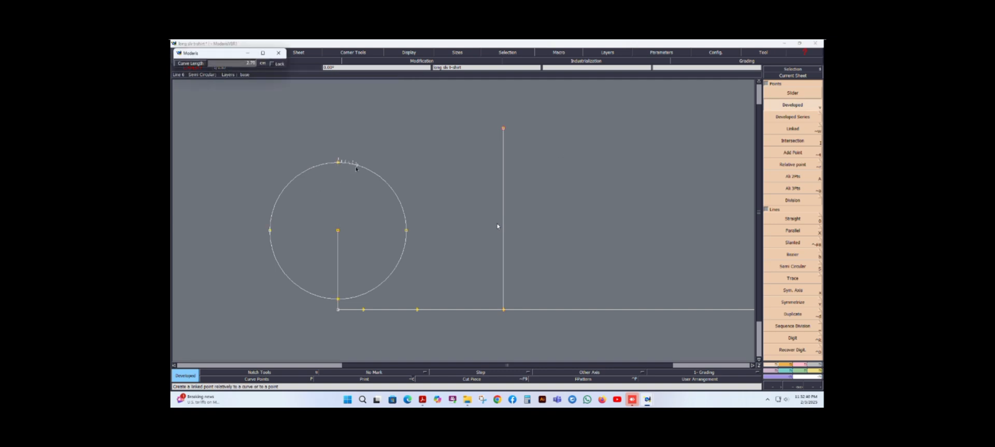
pyautogui.click(359, 184)
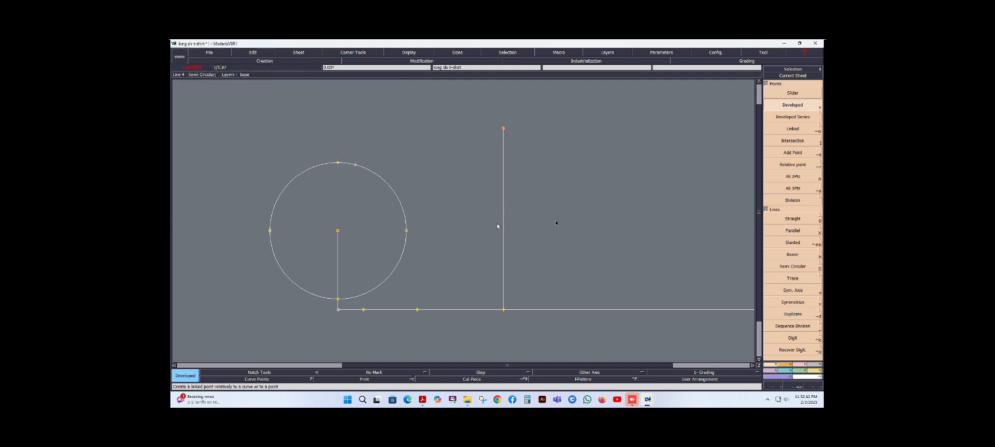
# - Draw the shoulder as a straight line from the circle's centre to the developed point on its circumference
pyautogui.click(799, 365)
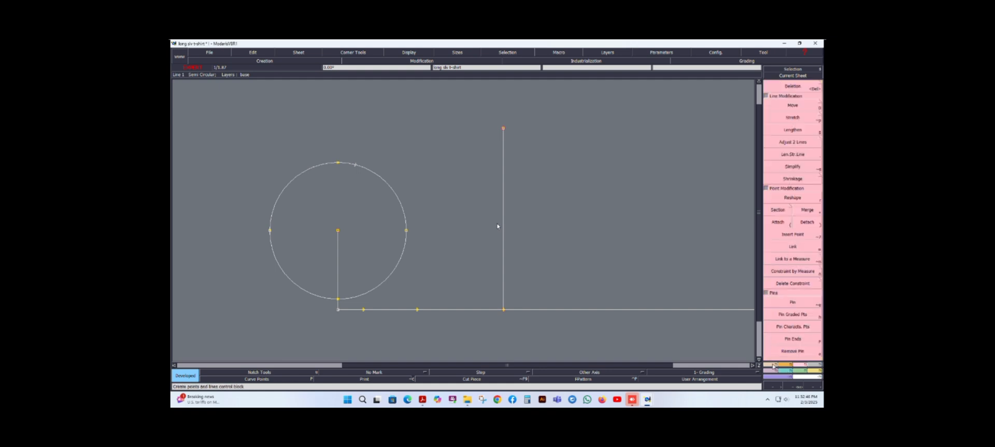
pyautogui.click(776, 364)
pyautogui.click(786, 219)
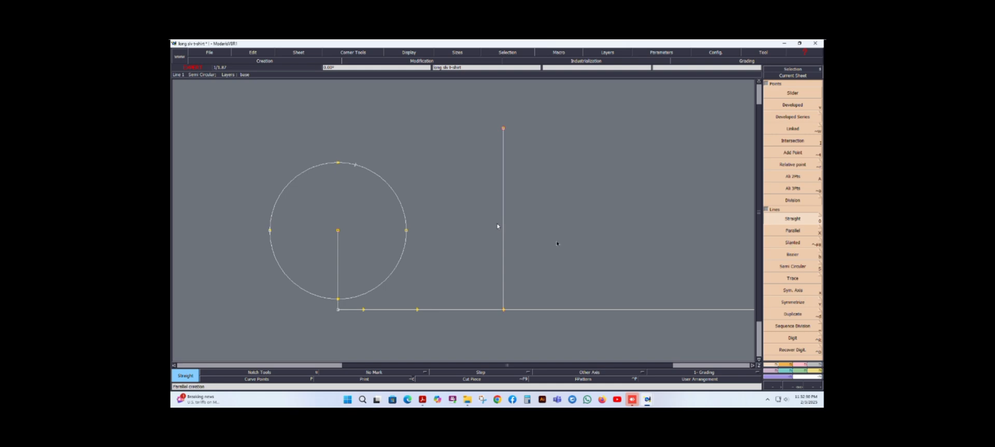
pyautogui.click(338, 231)
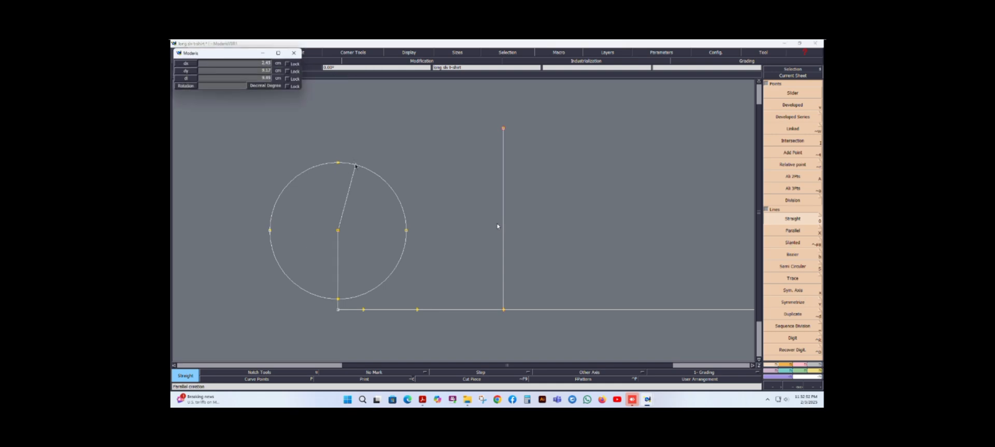
pyautogui.click(355, 164)
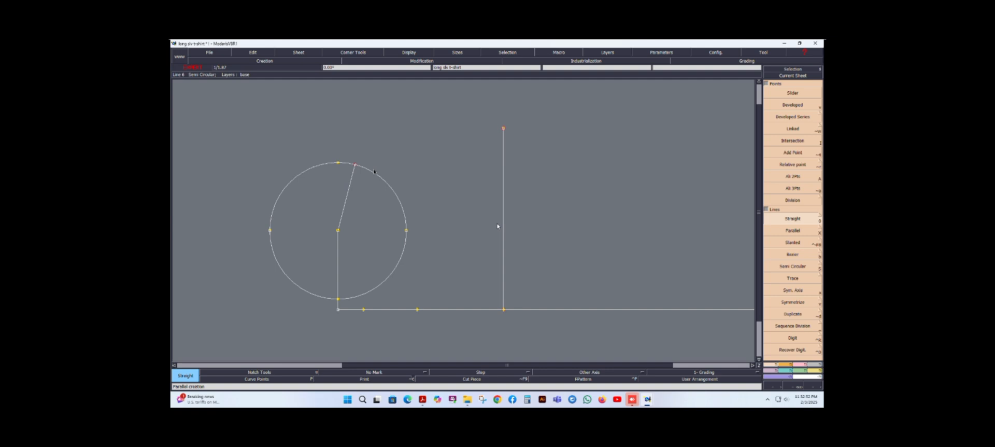
# - Draw a Bezier line for the armhole from the shoulder point on the circle to the upper end of the chest line
pyautogui.click(801, 366)
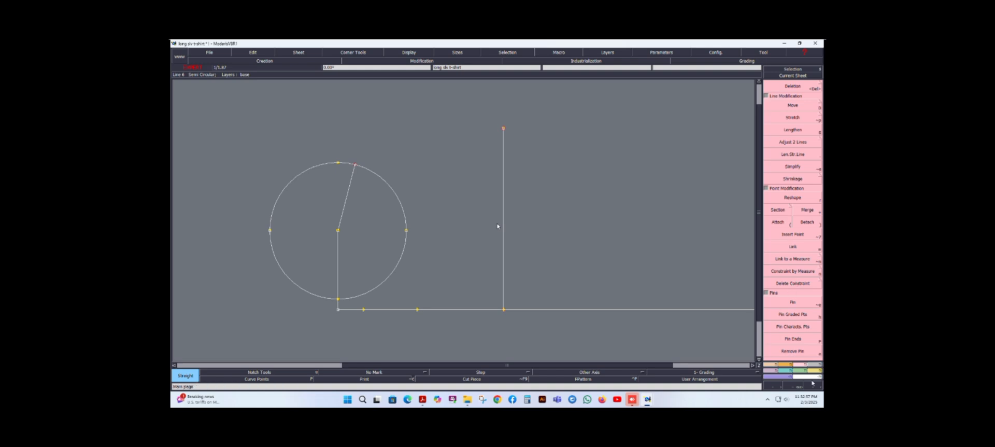
pyautogui.click(790, 366)
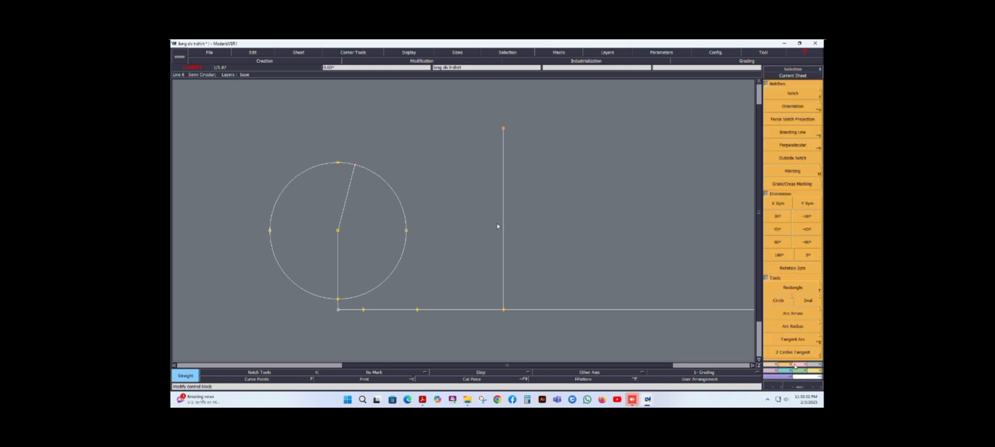
pyautogui.click(797, 366)
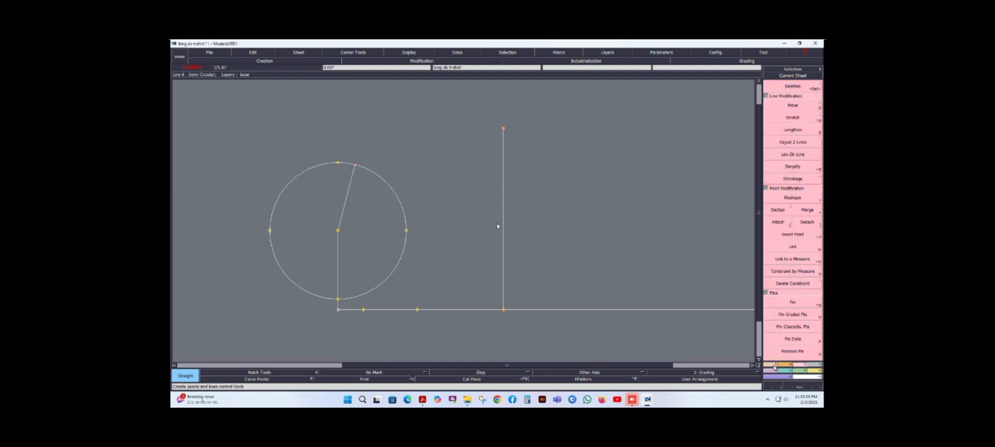
pyautogui.click(774, 366)
pyautogui.click(792, 254)
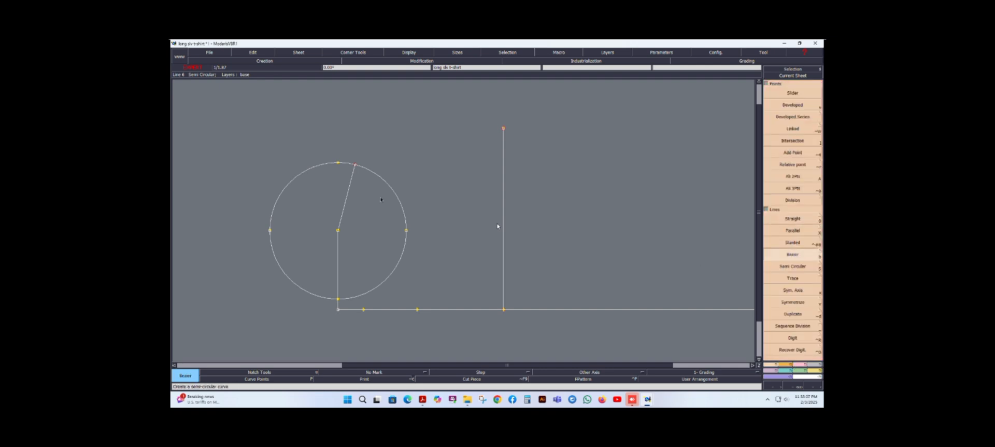
pyautogui.click(356, 165)
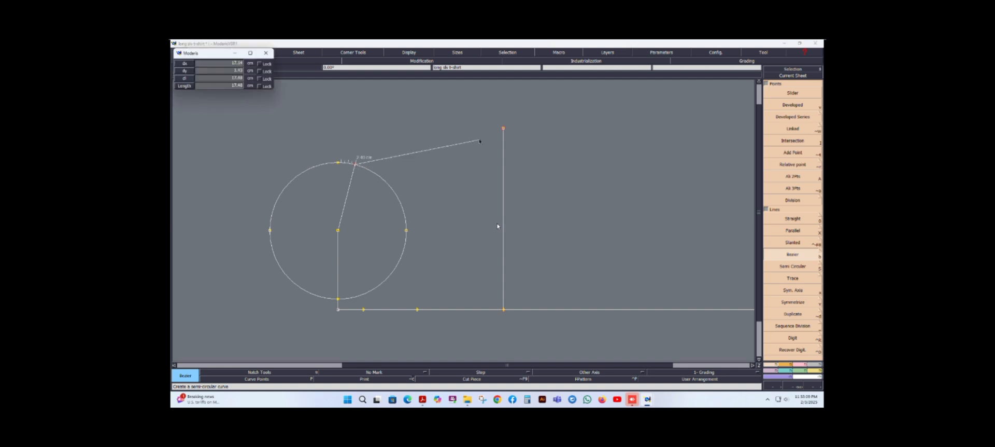
pyautogui.click(503, 129)
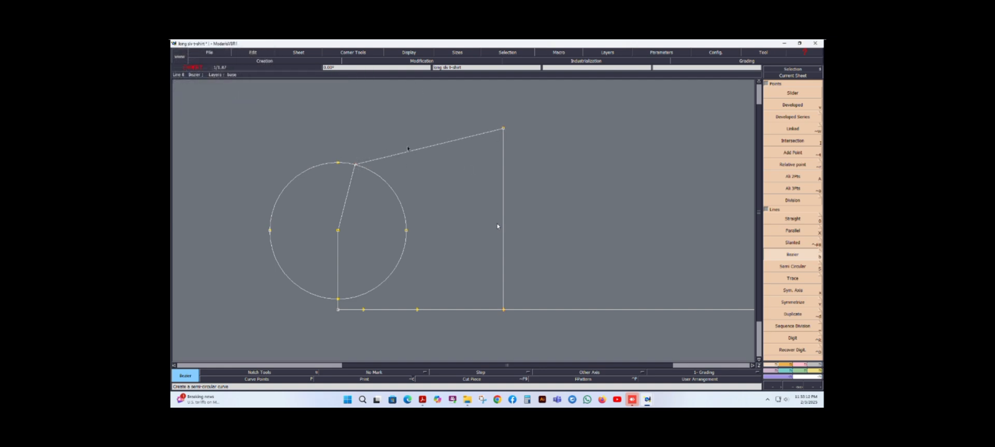
# - Draw a Bezier line for the side seam from the upper end of the hem line to the upper end of the chest line
pyautogui.scroll(-1, 408, 148)
pyautogui.click(603, 134)
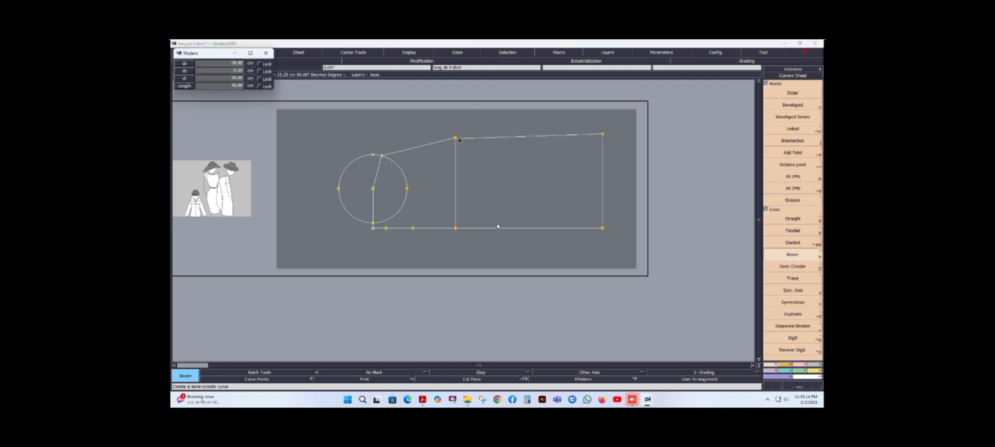
pyautogui.click(456, 137)
pyautogui.scroll(1, 475, 163)
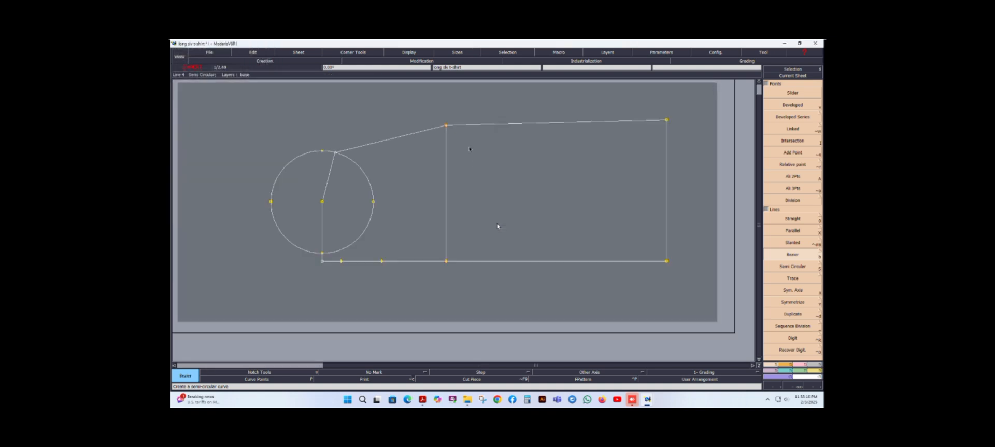
# - Save the model with the new shoulder, armhole and side seam lines, overwriting the existing file
pyautogui.click(208, 52)
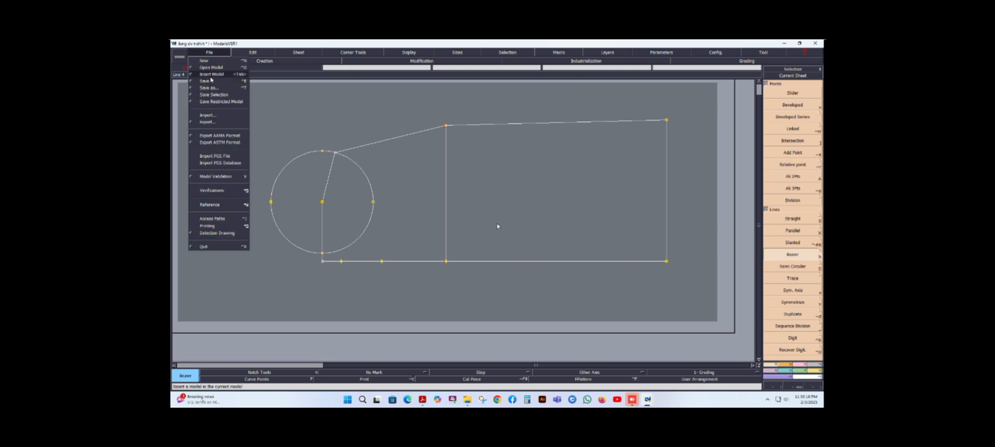
pyautogui.click(210, 83)
pyautogui.click(452, 255)
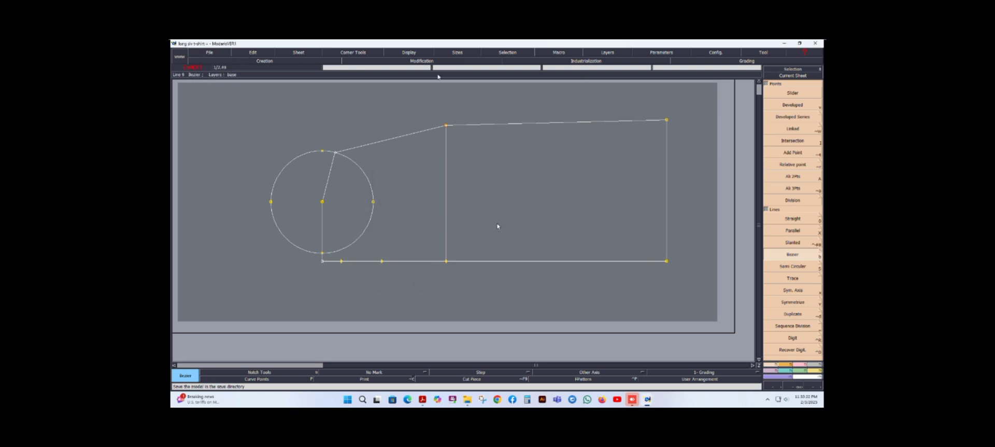
# - Reshape the side seam with its Bezier handles into a slight curve between the chest and hem lines
pyautogui.click(414, 54)
pyautogui.click(409, 189)
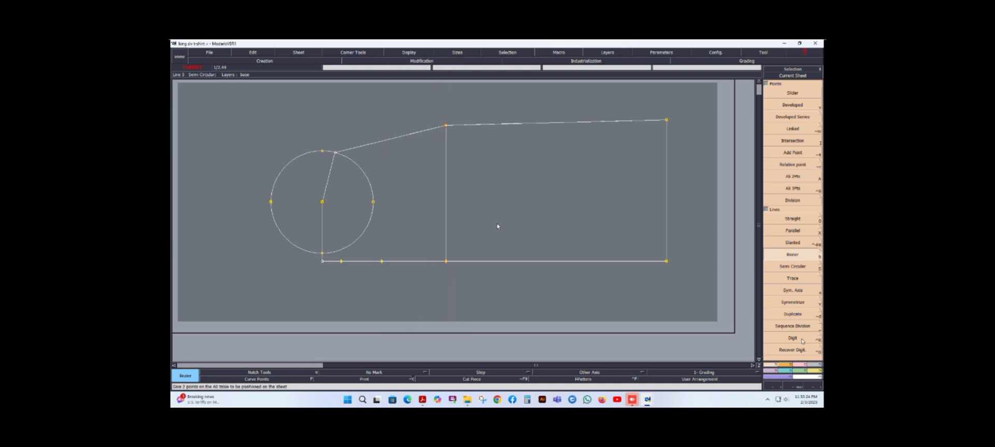
pyautogui.click(804, 365)
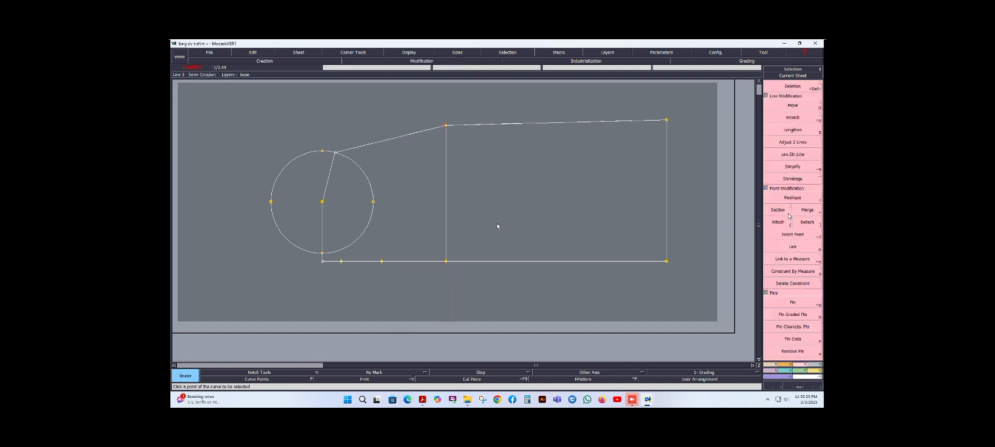
pyautogui.click(617, 123)
pyautogui.click(614, 120)
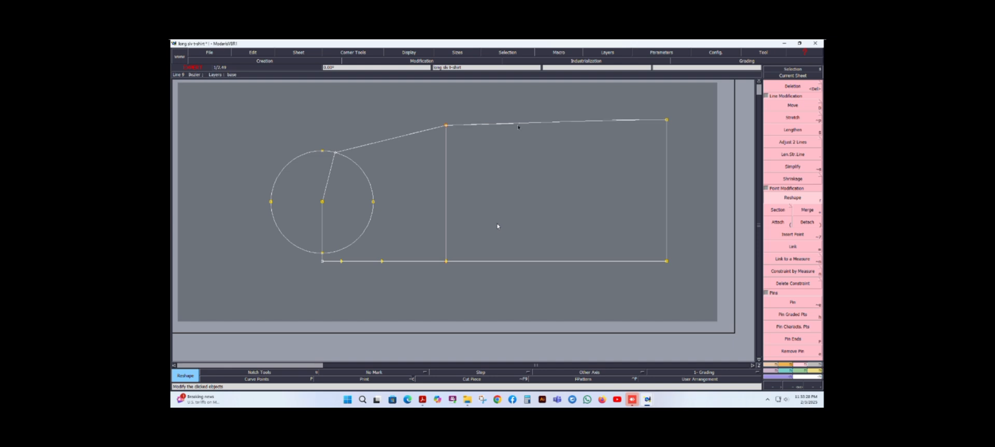
pyautogui.moveTo(513, 125); pyautogui.dragTo(517, 126)
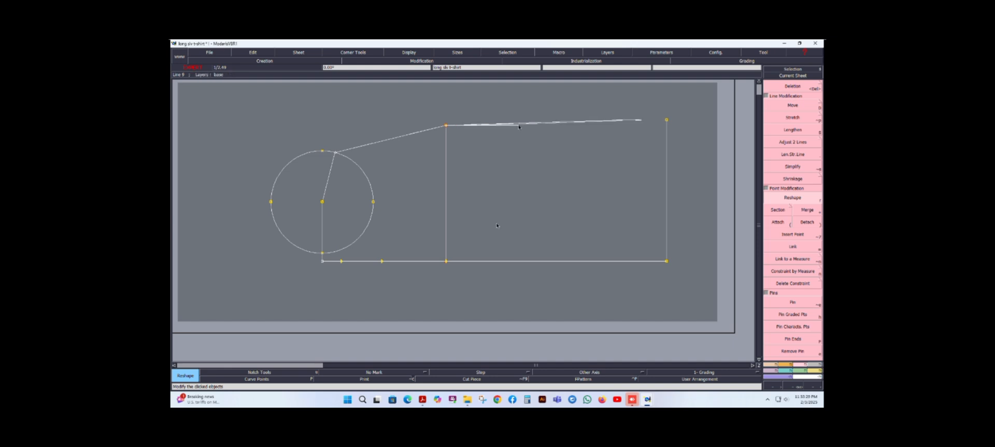
pyautogui.click(518, 127)
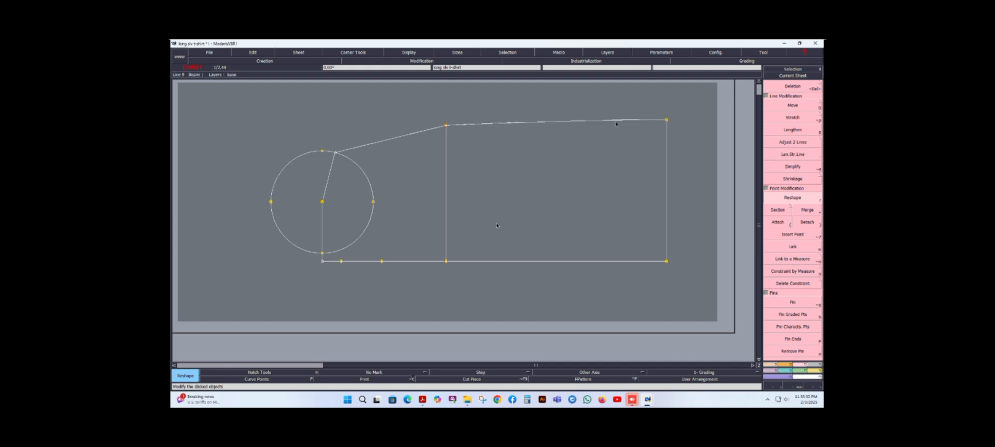
pyautogui.click(614, 121)
# - Reshape the armhole into a hollow curve, aligning its underarm handle with the chest line and lowering its shoulder-end handle
pyautogui.click(417, 133)
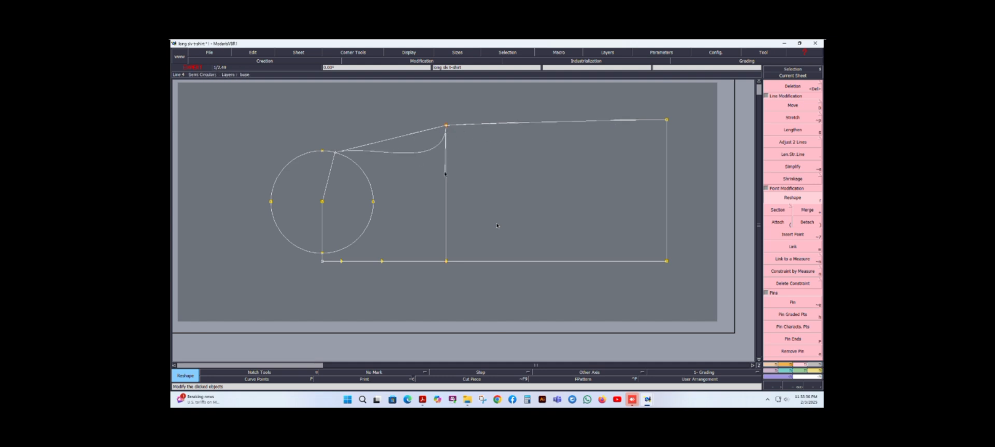
pyautogui.click(446, 174)
pyautogui.click(372, 145)
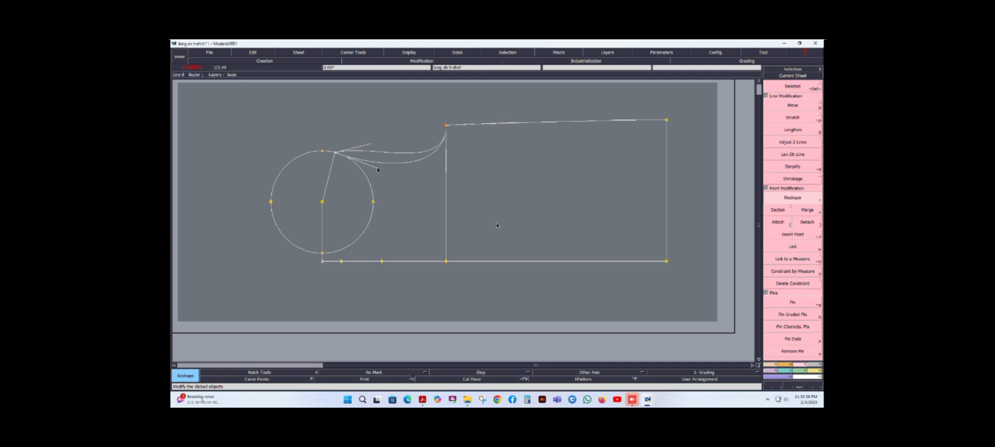
pyautogui.click(383, 166)
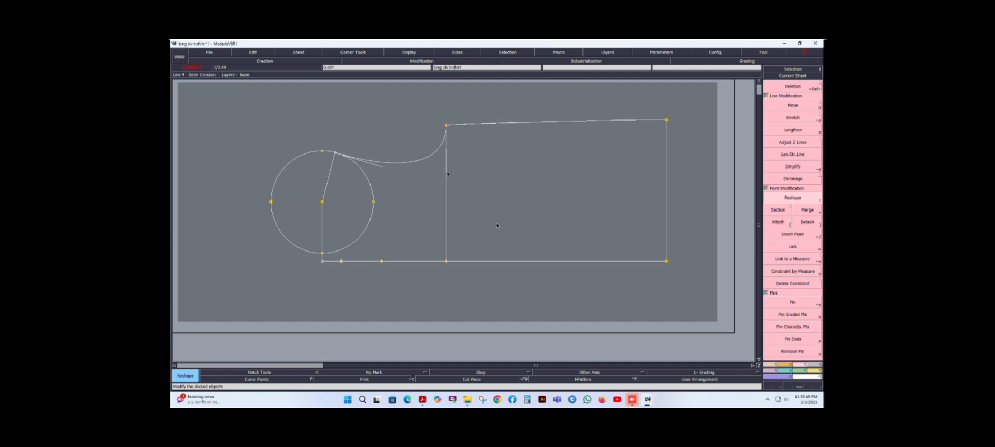
pyautogui.scroll(3, 345, 182)
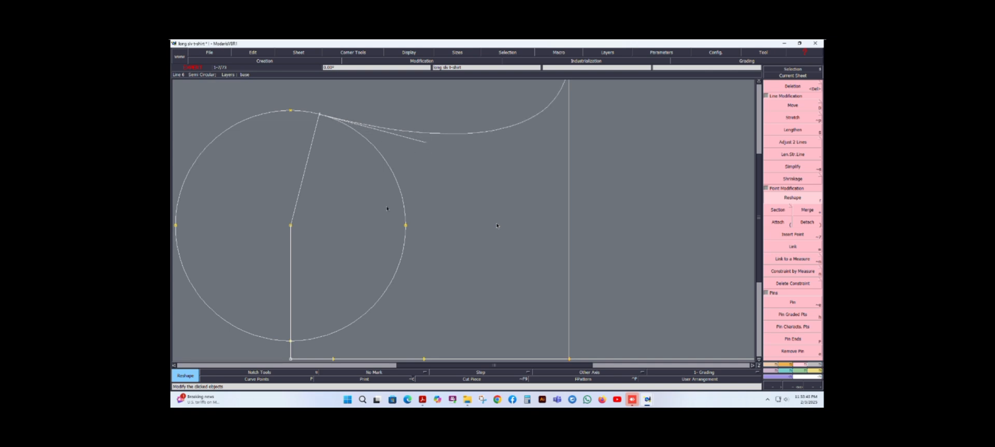
pyautogui.scroll(-3, 387, 208)
pyautogui.scroll(2, 360, 223)
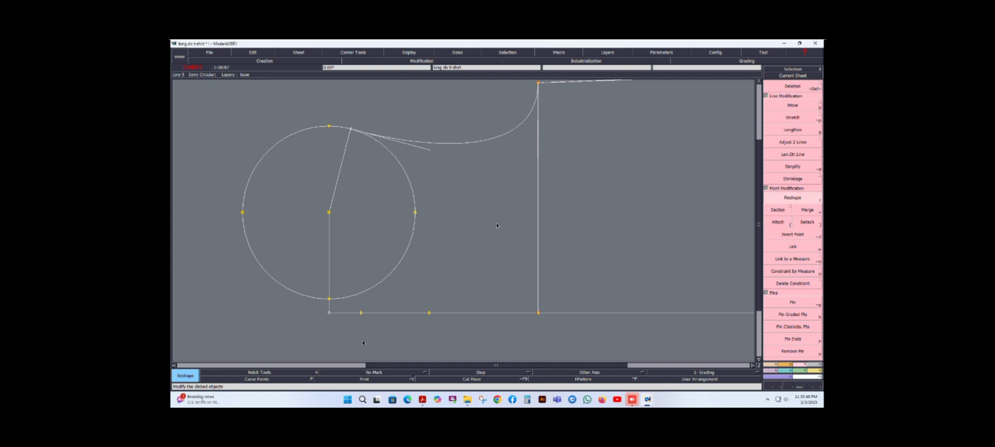
# - Draw two Bezier lines from the back and front neck-depth points on the center line to the inner shoulder point
pyautogui.click(777, 365)
pyautogui.click(792, 255)
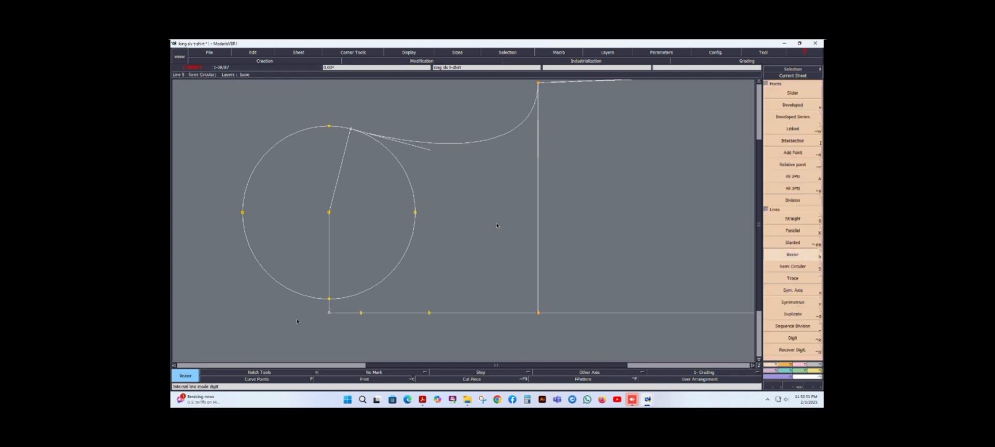
pyautogui.click(361, 313)
pyautogui.rightClick(329, 212)
pyautogui.click(429, 312)
pyautogui.rightClick(330, 213)
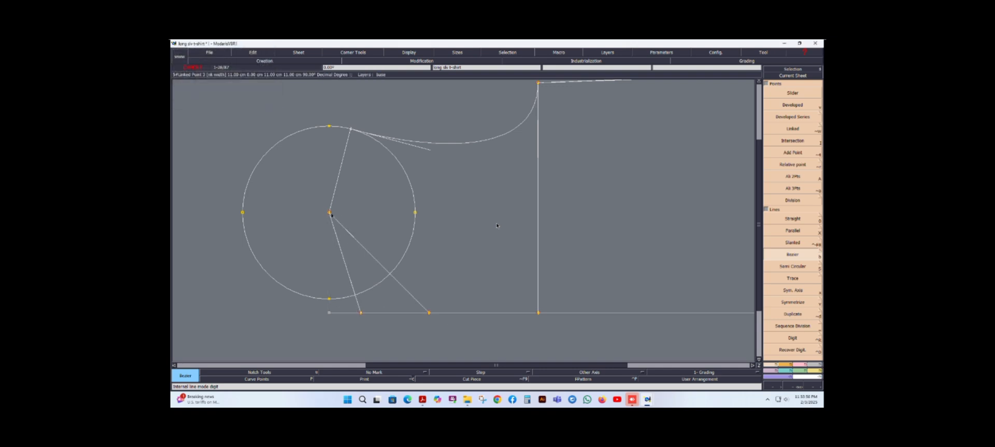
# - Reshape the front neck line with its Bezier handles into a hollow curve, setting the center-end handle square to the center line
pyautogui.click(803, 364)
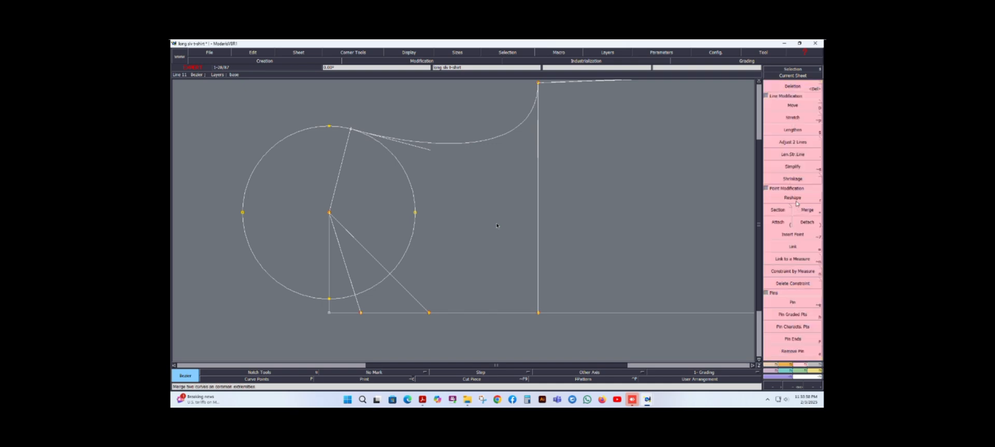
pyautogui.click(354, 237)
pyautogui.click(394, 220)
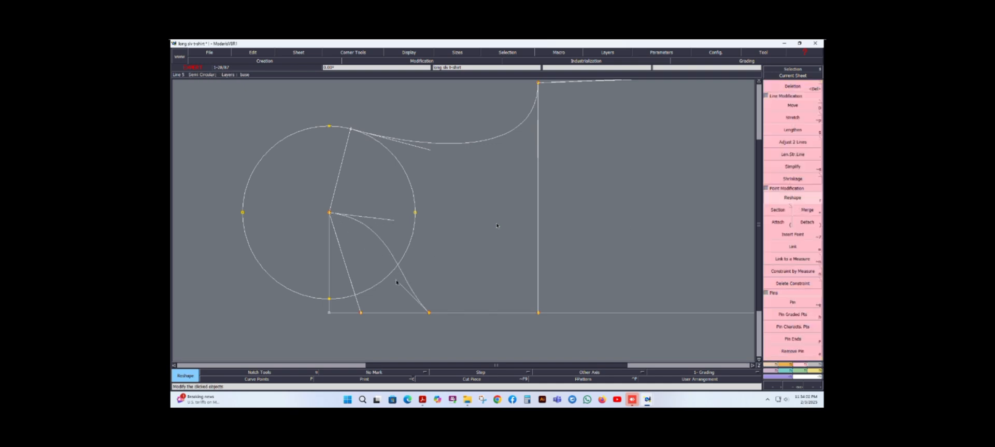
pyautogui.click(396, 278)
pyautogui.click(423, 249)
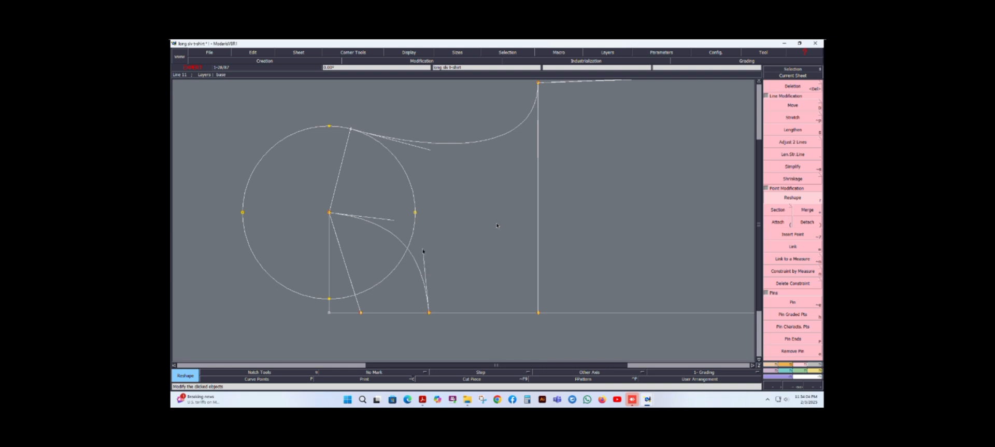
pyautogui.click(423, 250)
pyautogui.click(427, 250)
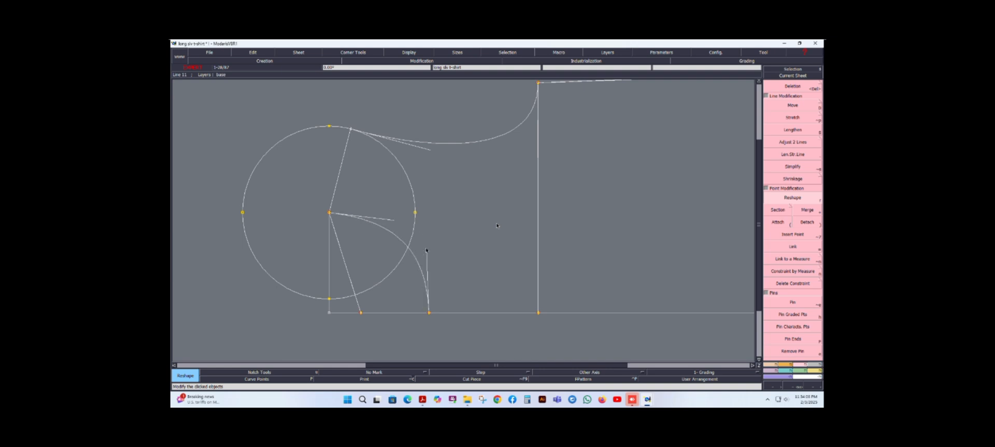
# - Refine the front neckline curve by adjusting its shoulder-end handle and fine-tuning the center-end handle
pyautogui.click(394, 220)
pyautogui.click(409, 226)
pyautogui.click(427, 251)
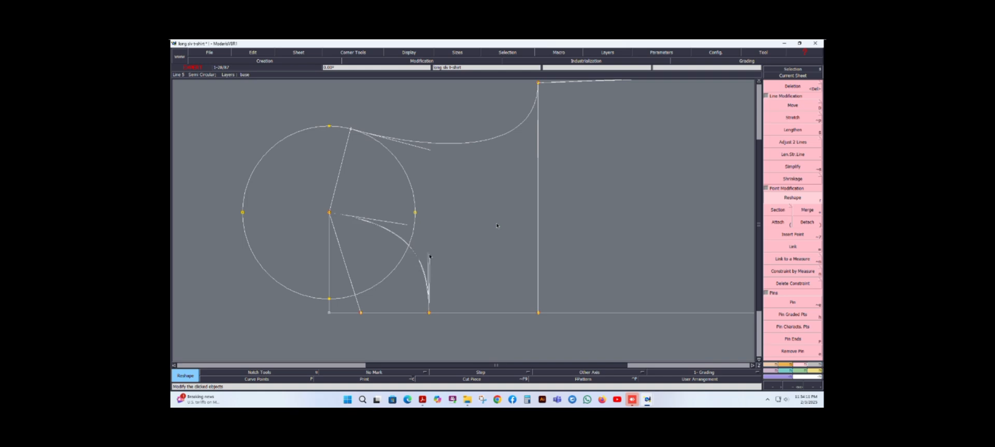
pyautogui.click(428, 249)
pyautogui.click(408, 225)
pyautogui.click(397, 225)
# - Reshape the back neck line into a shallow curve, with its center-end handle square to the center line
pyautogui.scroll(-4, 433, 243)
pyautogui.scroll(2, 436, 290)
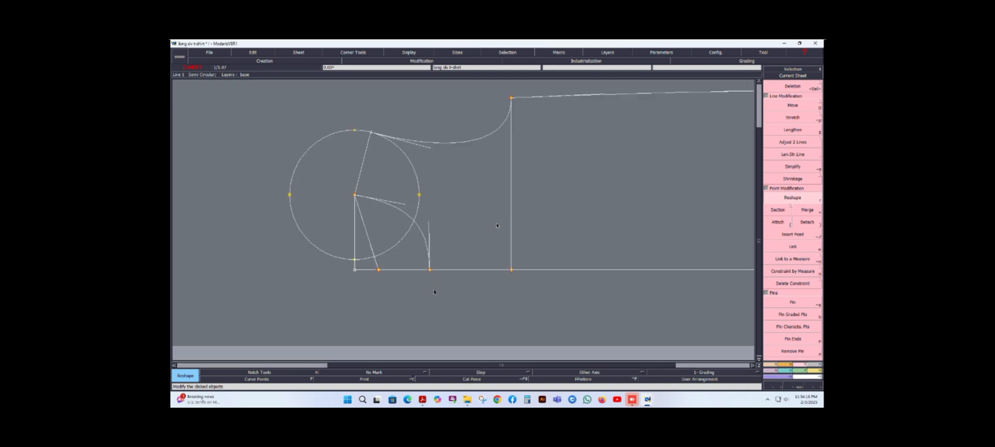
pyautogui.click(371, 246)
pyautogui.click(380, 239)
pyautogui.click(363, 218)
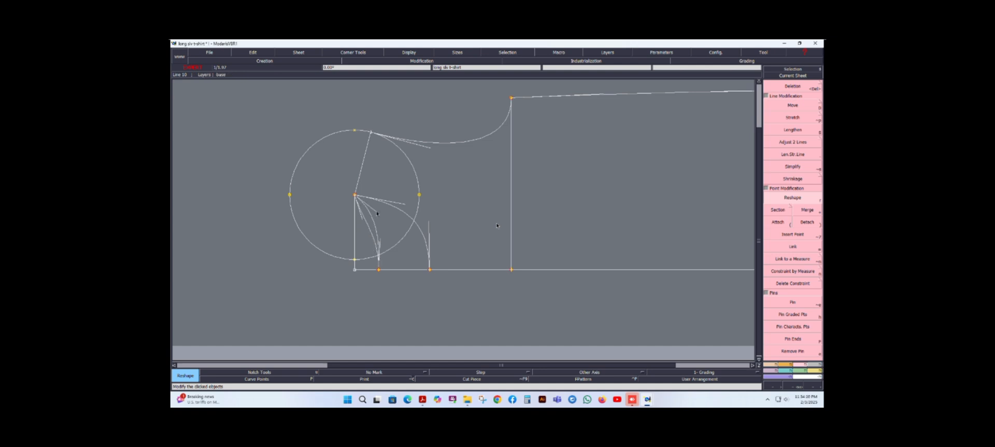
pyautogui.click(379, 215)
pyautogui.scroll(-1, 381, 239)
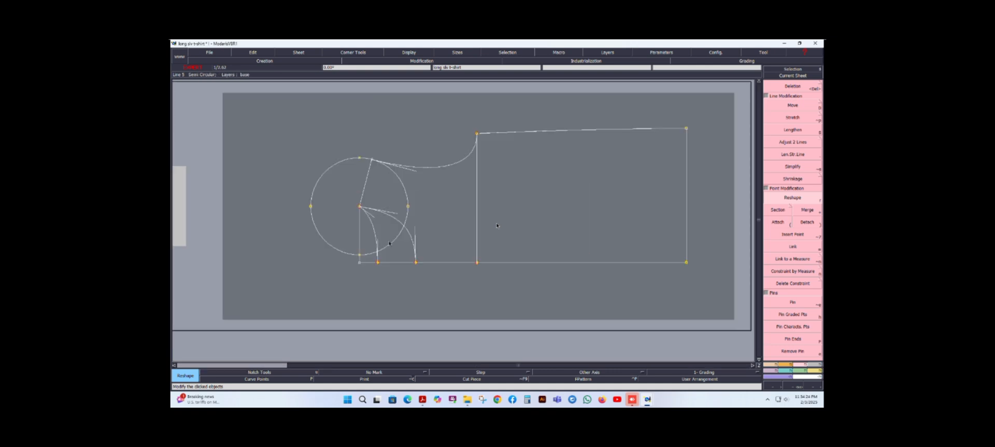
pyautogui.scroll(1, 390, 242)
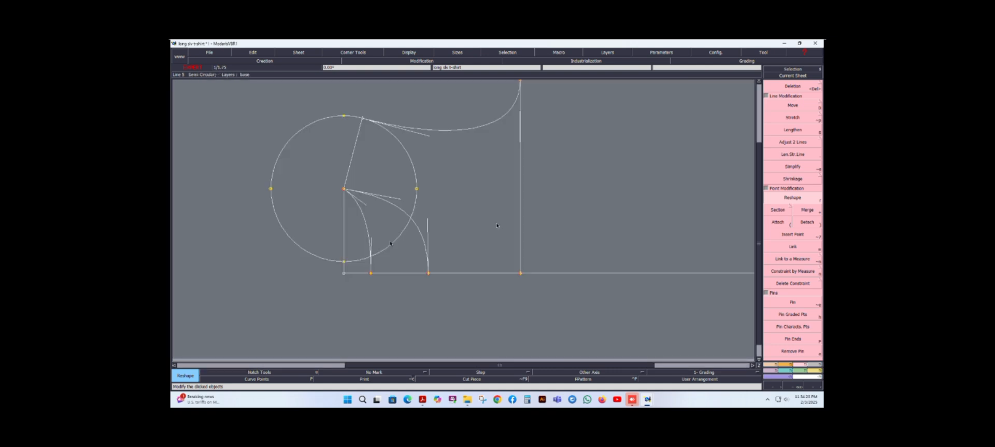
# - Extract the front body as a seam piece, selecting the body, yoke and shoulder areas bounded by the deeper neckline
pyautogui.click(814, 365)
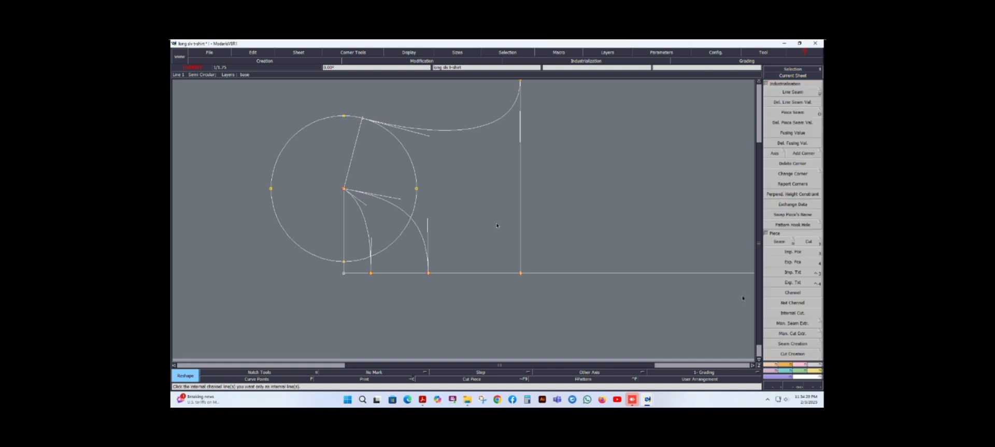
pyautogui.click(793, 241)
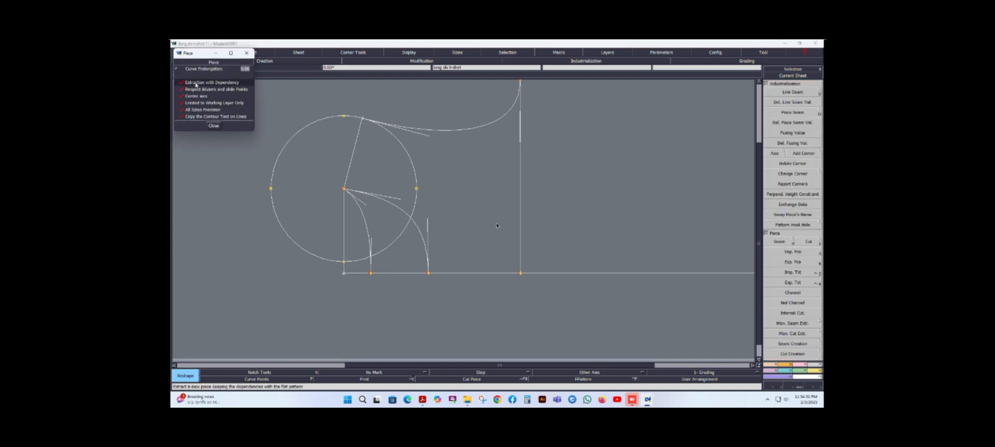
pyautogui.click(212, 125)
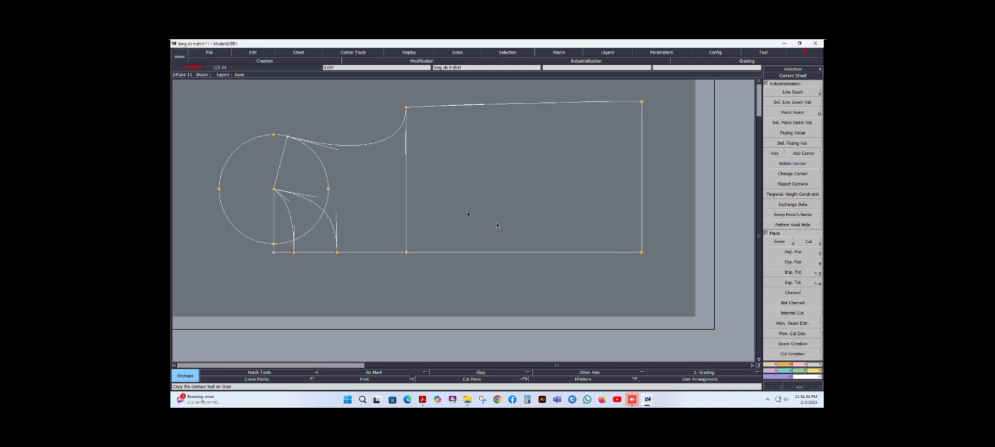
pyautogui.click(779, 242)
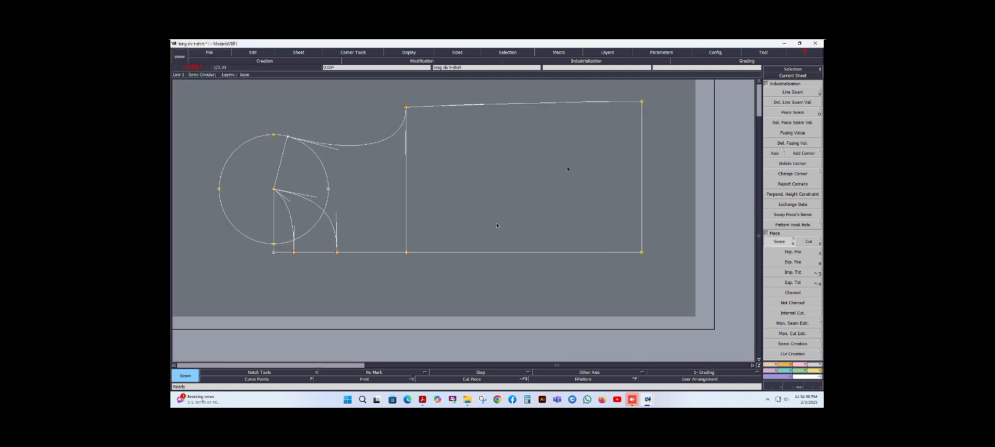
pyautogui.click(570, 169)
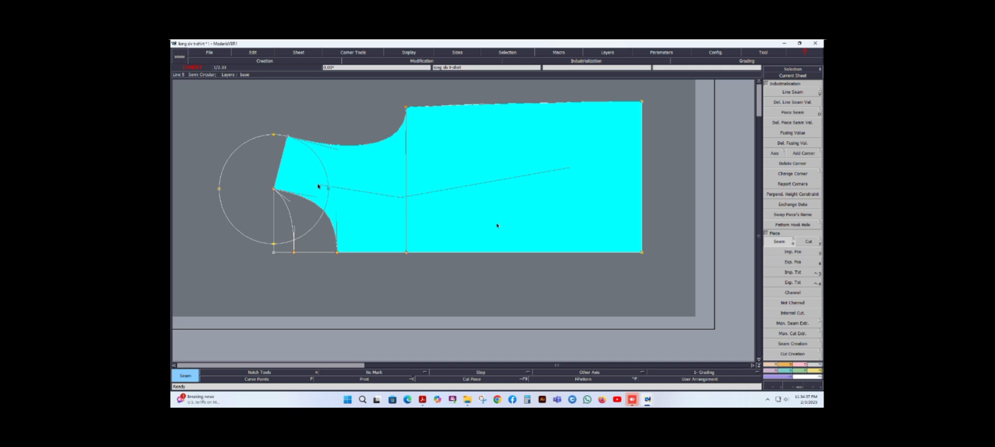
pyautogui.press('Escape')
# - Extract the back body as a second seam piece, including all areas up to the shallower neckline and shoulder
pyautogui.click(526, 188)
pyautogui.click(397, 201)
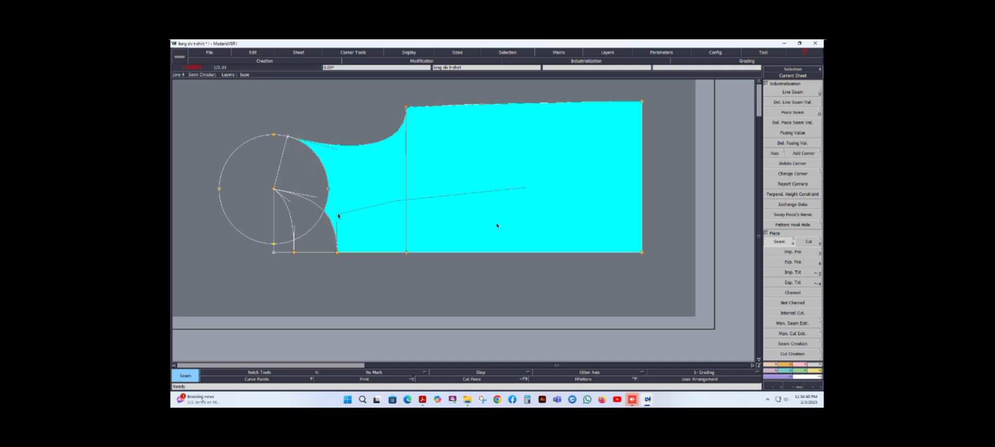
pyautogui.click(321, 225)
pyautogui.click(305, 216)
pyautogui.click(319, 190)
pyautogui.rightClick(362, 190)
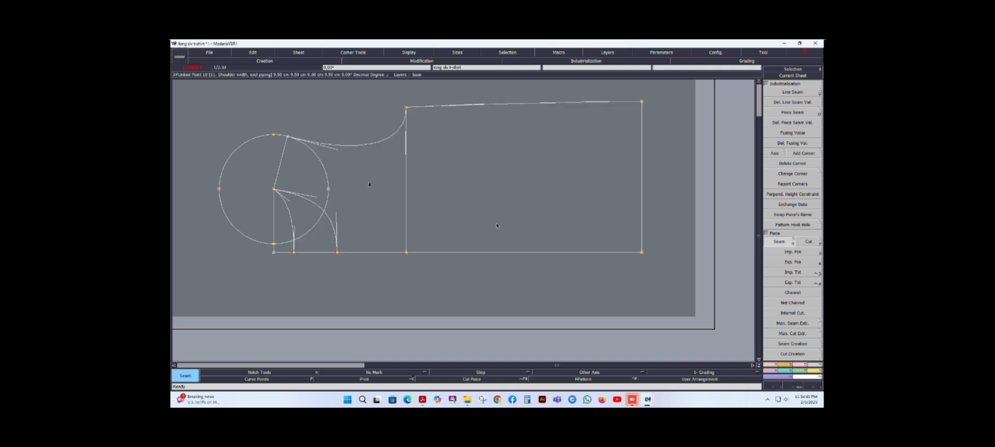
# - Unfold the front half piece with Sym 2 Pts, using the hem and neckline ends of its center line as the axis
pyautogui.scroll(-3, 403, 200)
pyautogui.scroll(2, 619, 220)
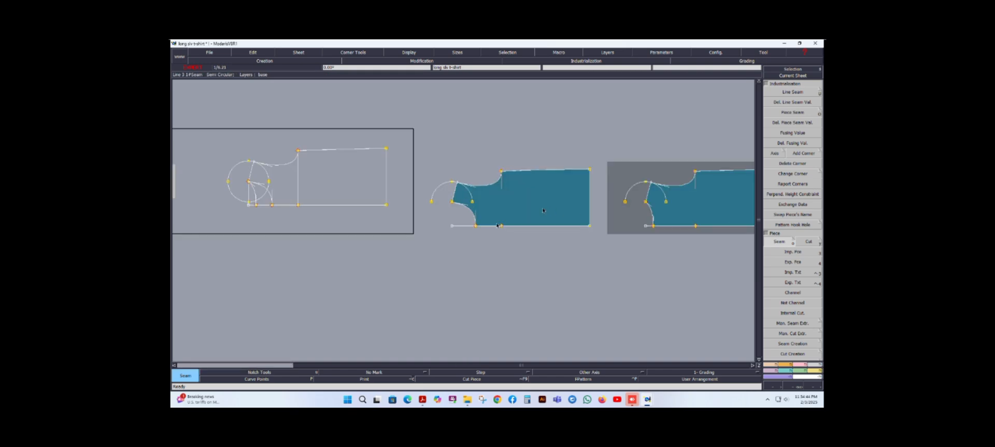
pyautogui.scroll(3, 528, 206)
pyautogui.scroll(2, 399, 217)
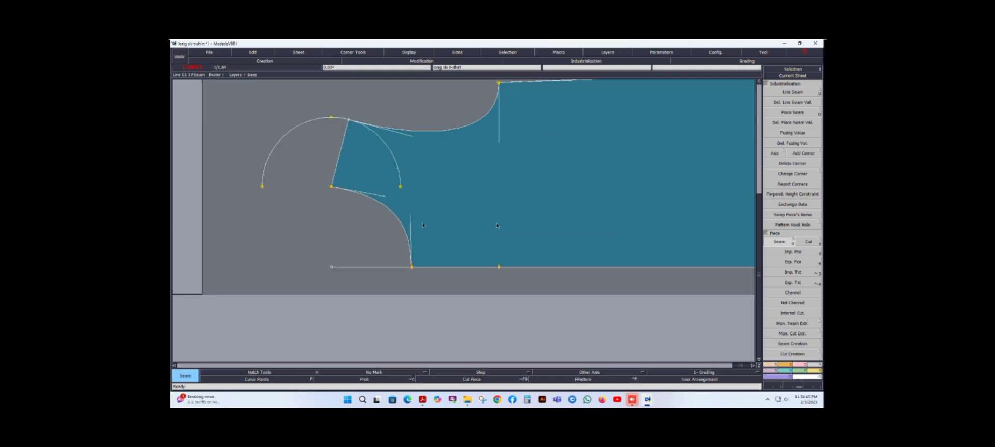
pyautogui.scroll(-3, 423, 224)
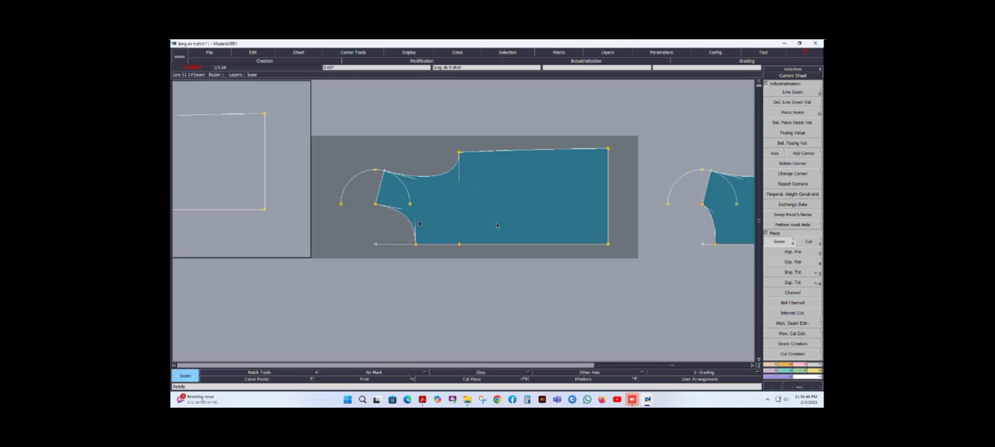
pyautogui.click(775, 370)
pyautogui.click(793, 147)
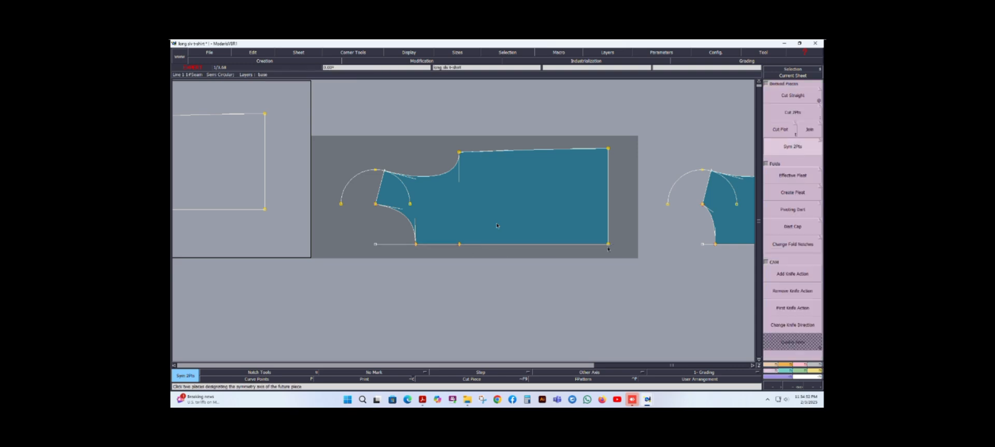
pyautogui.click(415, 245)
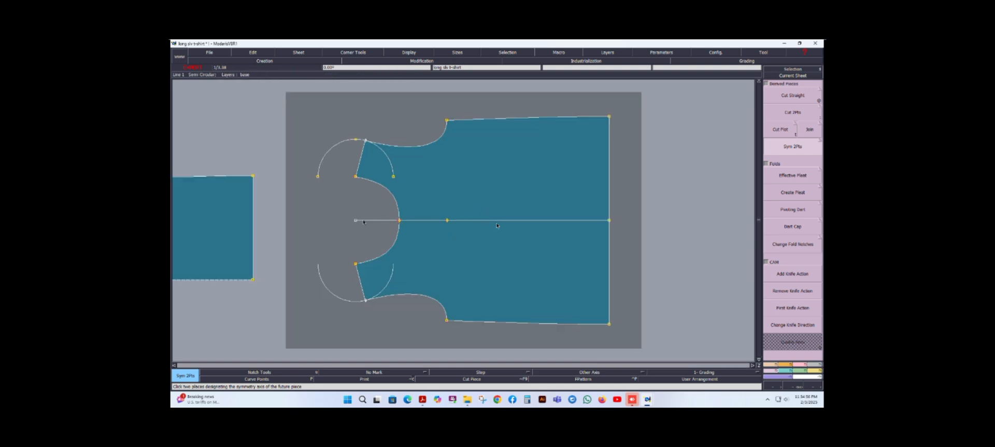
# - Erase the leftover construction semicircle around the neck point of the full front piece
pyautogui.scroll(1, 363, 221)
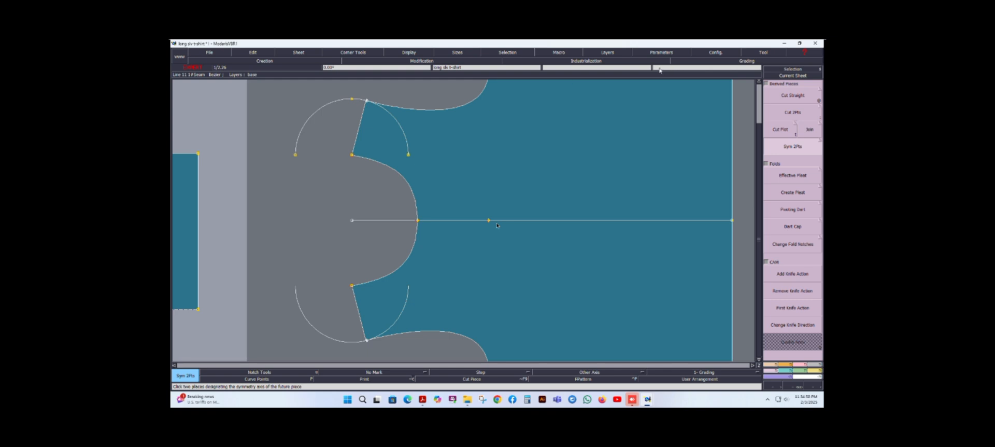
pyautogui.click(621, 54)
pyautogui.click(606, 94)
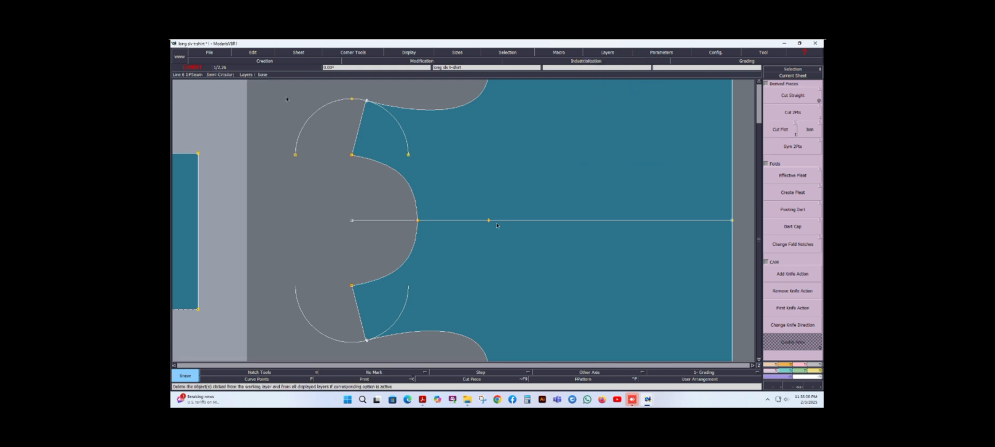
pyautogui.click(315, 115)
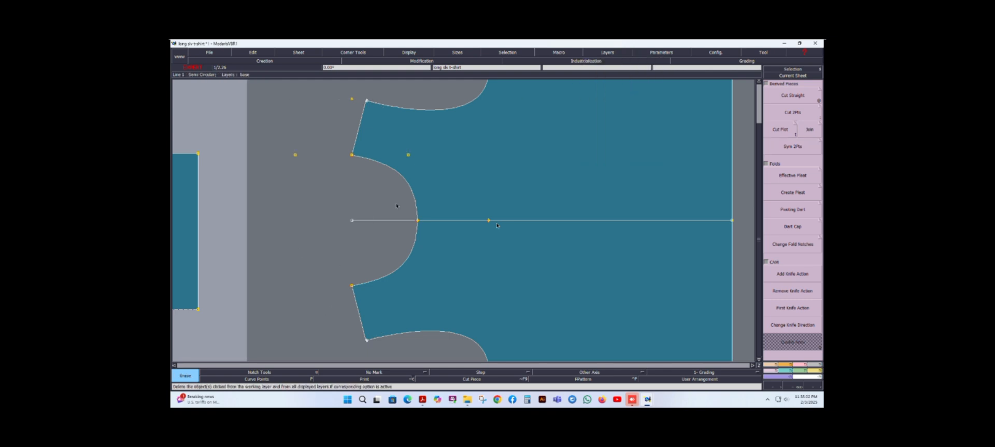
# - Display the curve handles on the front piece and shorten the neckline handle at the center point
pyautogui.scroll(1, 370, 217)
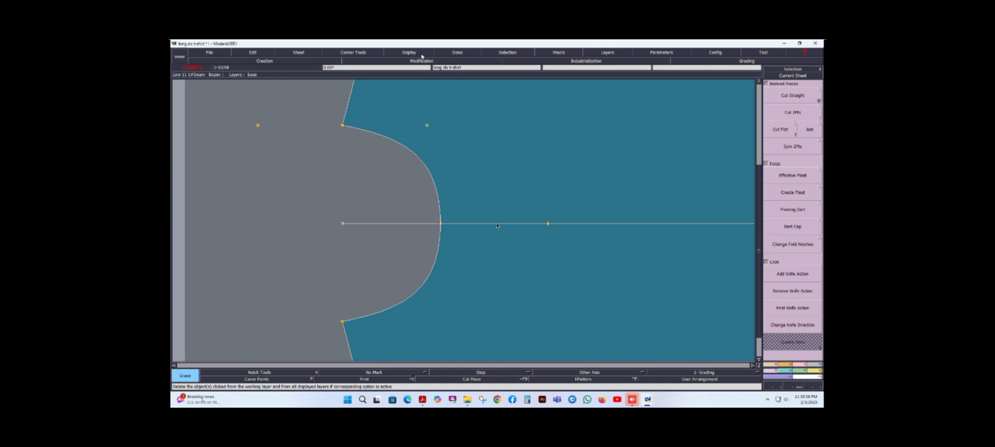
pyautogui.click(422, 53)
pyautogui.click(406, 191)
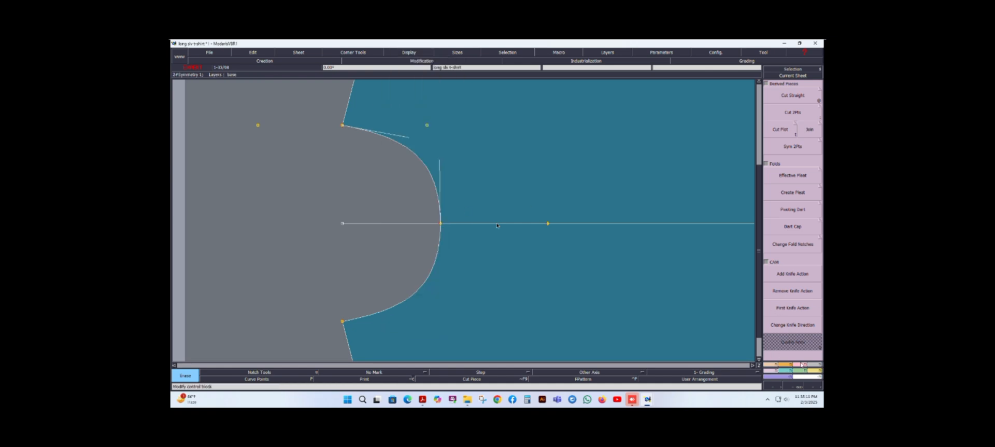
pyautogui.press('r')
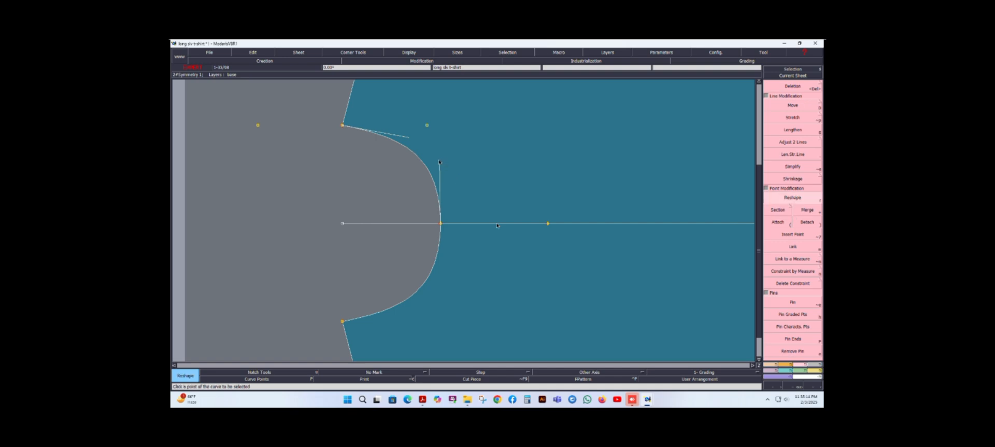
pyautogui.moveTo(439, 162); pyautogui.dragTo(438, 210)
pyautogui.scroll(3, 439, 211)
pyautogui.scroll(-8, 440, 211)
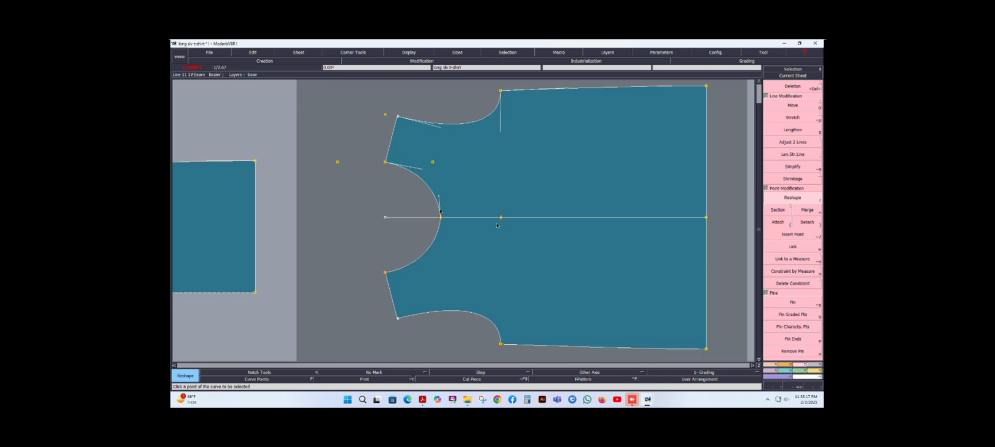
# - Lengthen the front neckline's center-end handle on the base drawing to make the neck curve fuller
pyautogui.scroll(-3, 421, 212)
pyautogui.scroll(3, 249, 214)
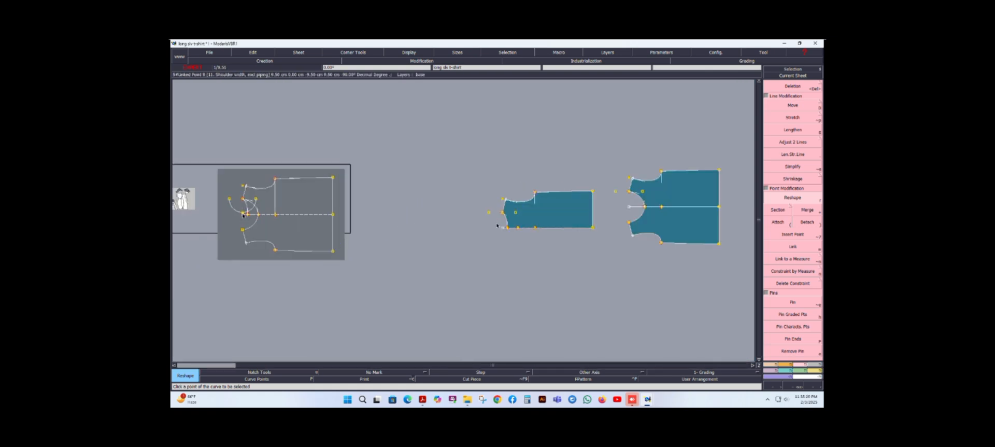
pyautogui.scroll(4, 250, 213)
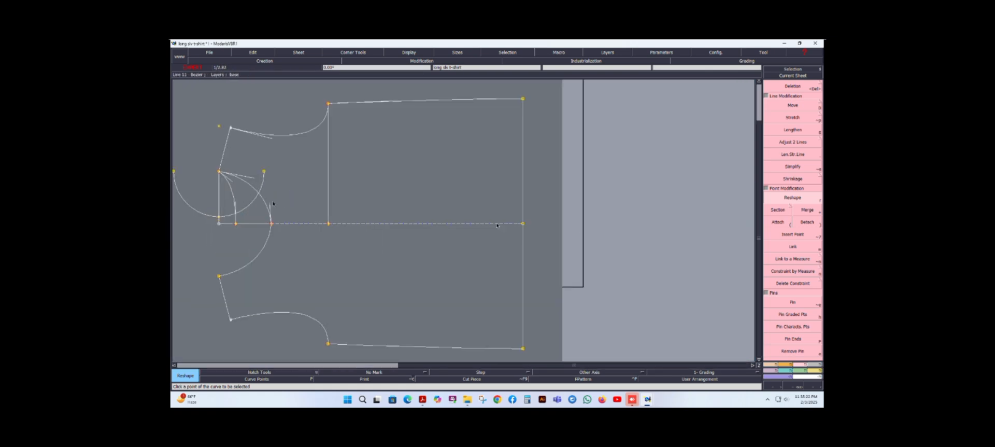
pyautogui.moveTo(270, 204); pyautogui.dragTo(272, 195)
pyautogui.scroll(-3, 496, 225)
pyautogui.scroll(6, 497, 225)
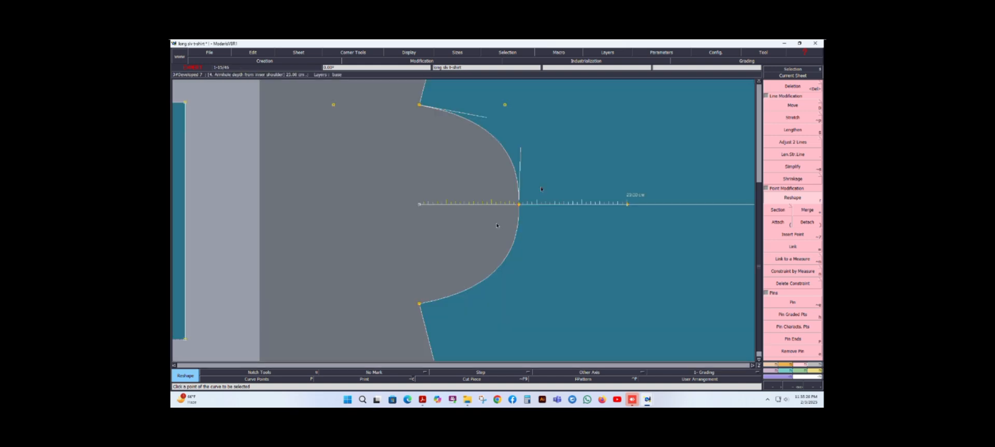
# - Reshape the unfolded front piece's neckline curve by adjusting the tangent handle at its centre-front point
pyautogui.scroll(-2, 497, 225)
pyautogui.scroll(2, 496, 225)
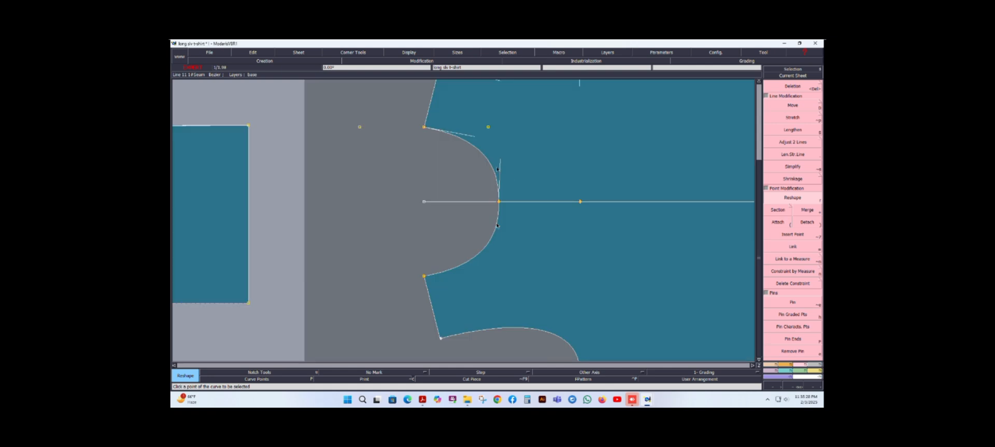
pyautogui.click(500, 160)
pyautogui.click(499, 161)
pyautogui.scroll(-6, 497, 225)
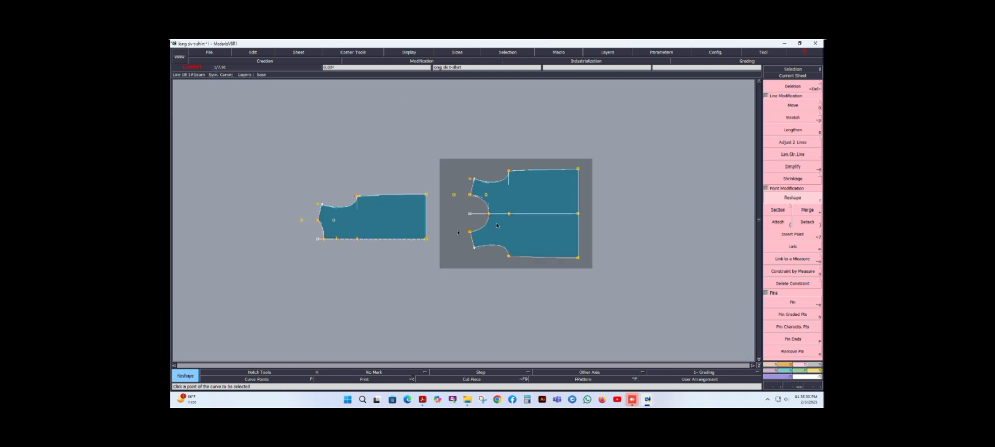
# - Save the T-shirt model in its current directory
pyautogui.click(210, 53)
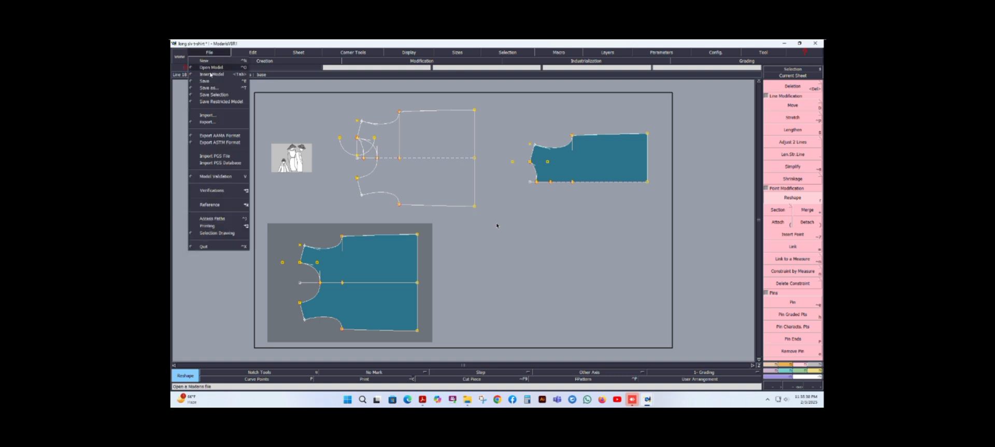
pyautogui.click(205, 81)
pyautogui.click(453, 258)
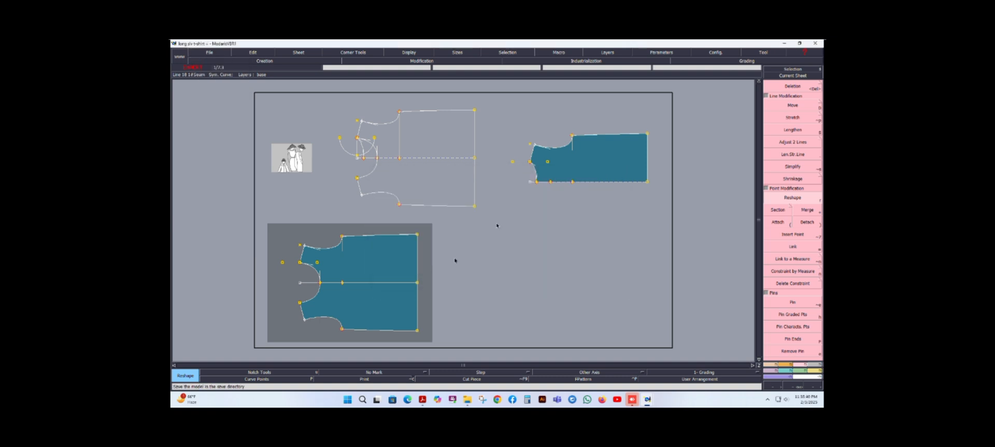
# - Unfold the half back piece with Sym 2Pts, using its dashed centre-back line as the symmetry axis
pyautogui.scroll(2, 423, 229)
pyautogui.scroll(-2, 423, 229)
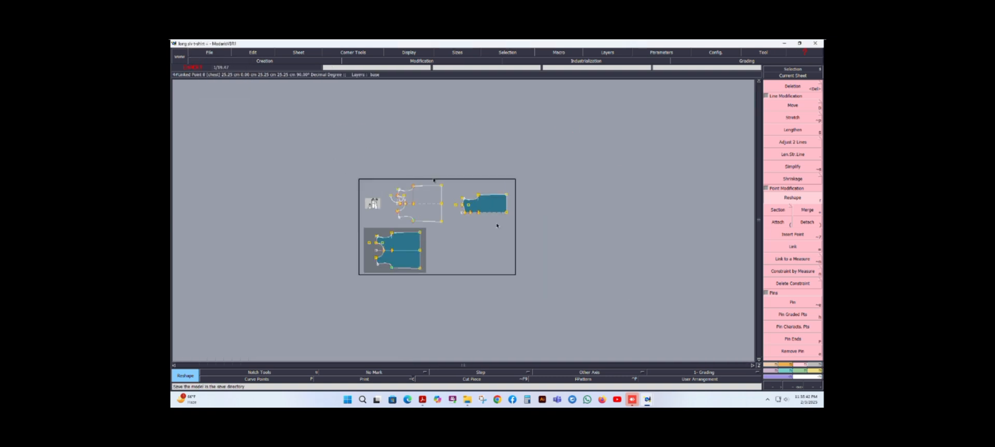
pyautogui.scroll(2, 453, 182)
pyautogui.scroll(-3, 495, 223)
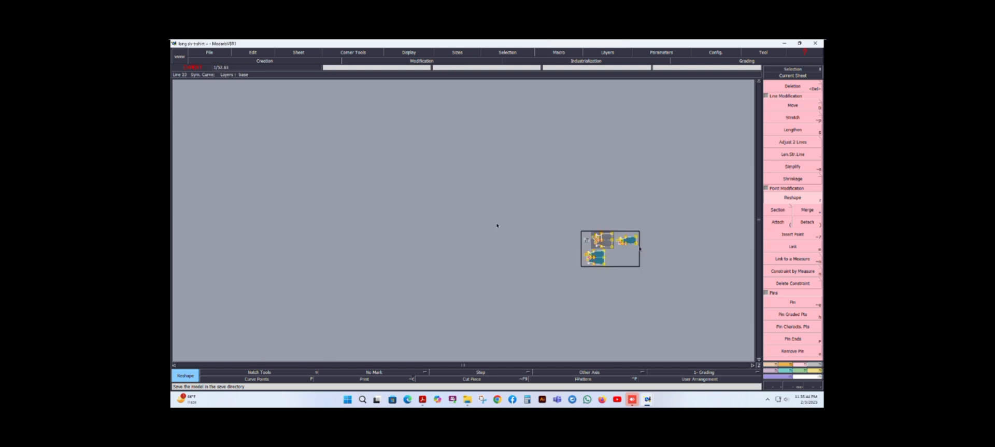
pyautogui.scroll(3, 495, 224)
pyautogui.scroll(2, 496, 225)
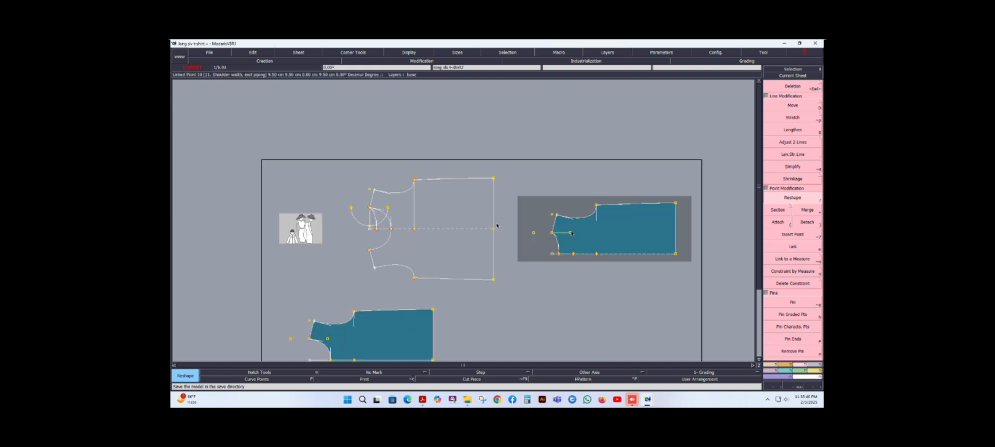
pyautogui.click(775, 370)
pyautogui.click(802, 150)
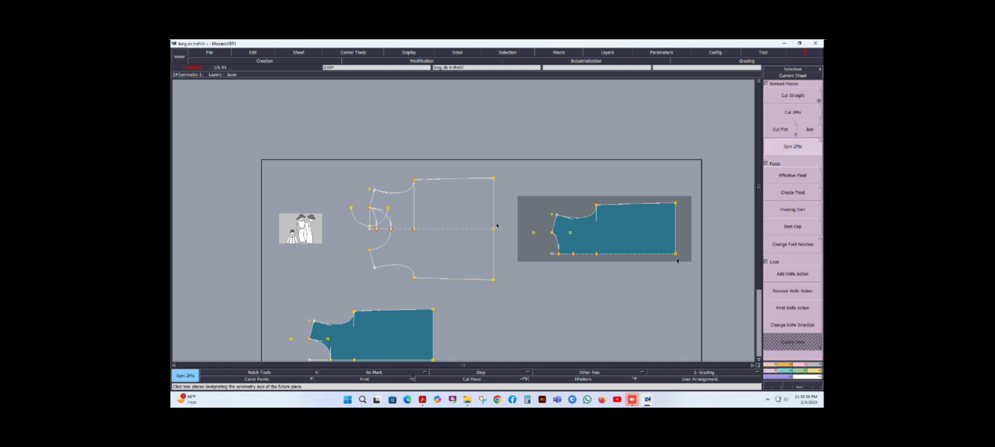
pyautogui.click(602, 256)
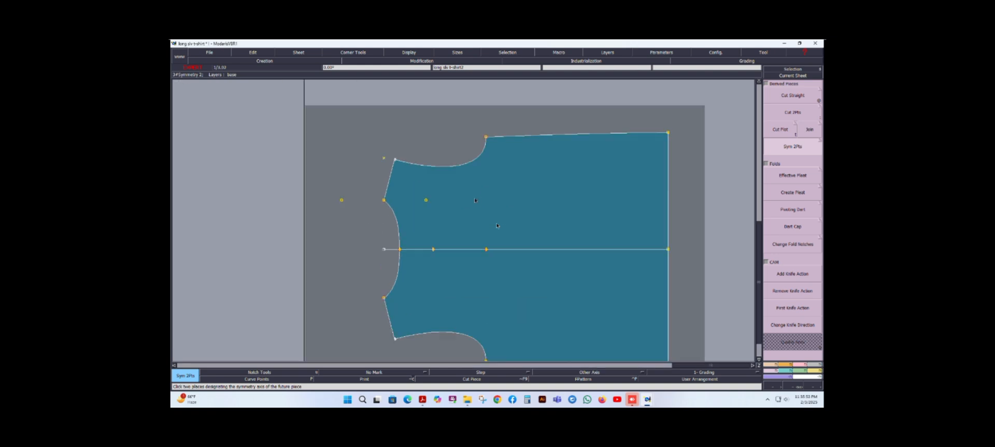
# - Arrange all the pattern sheets automatically on the desk
pyautogui.scroll(-2, 475, 200)
pyautogui.scroll(1, 263, 167)
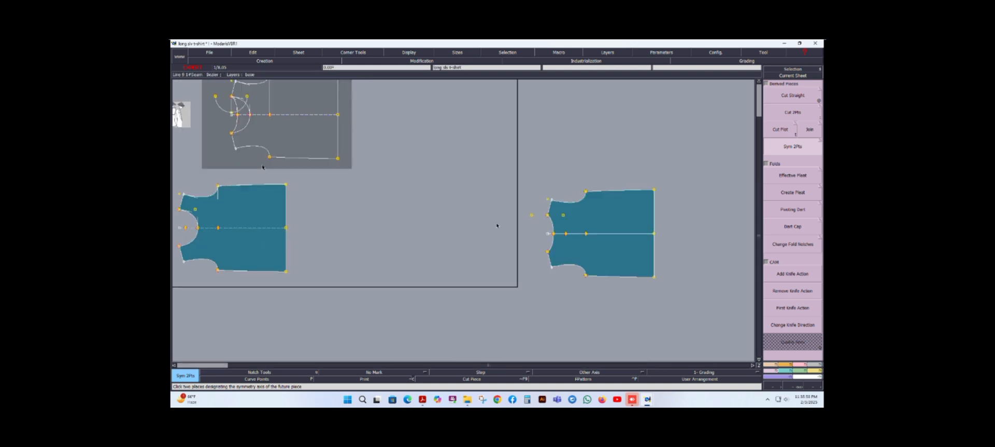
pyautogui.scroll(1, 362, 197)
pyautogui.scroll(-2, 363, 197)
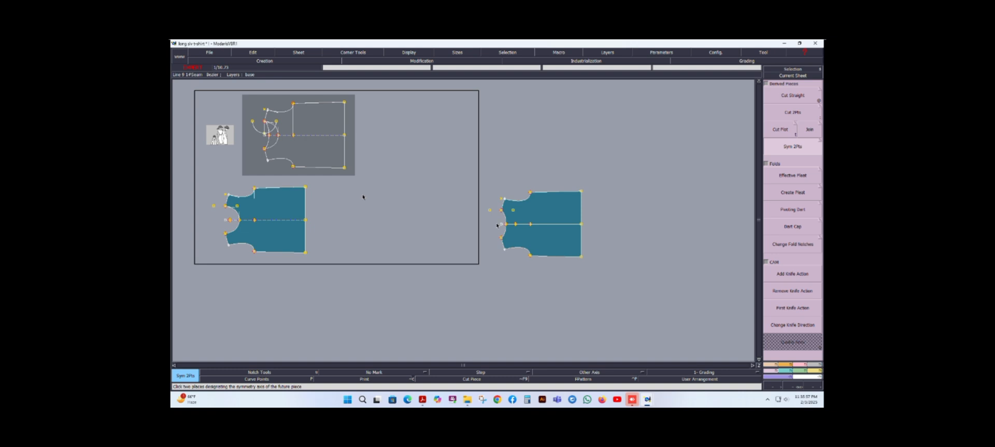
pyautogui.press('j')
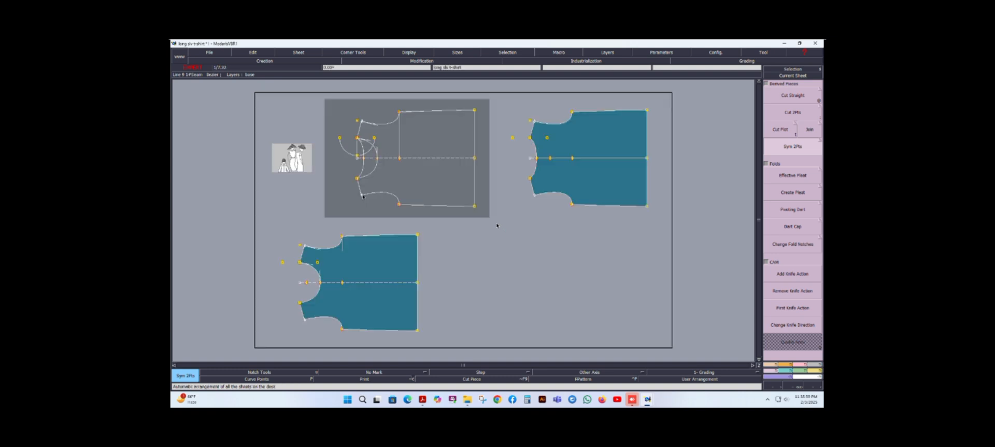
# - Select all the sheets and display the nest of graded sizes on every piece
pyautogui.press('F10')
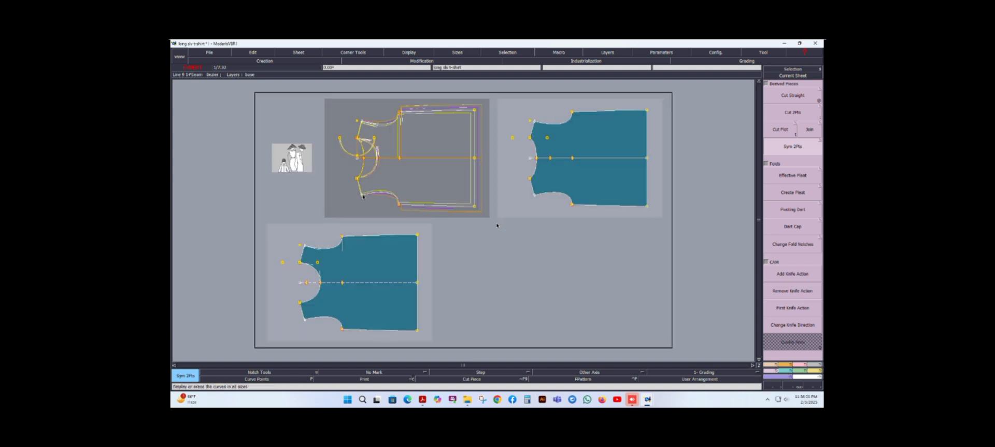
pyautogui.hotkey('ctrl', 'a')
pyautogui.press('F10')
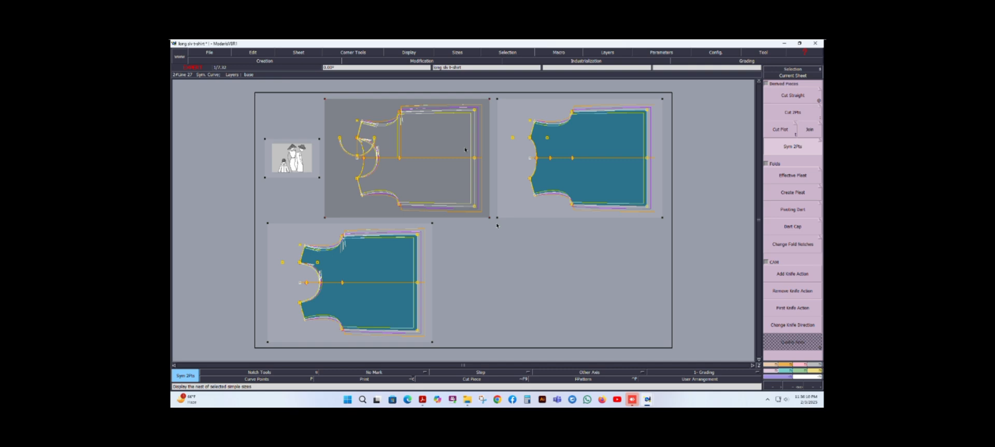
# - Erase the semi-circular construction curve beside the neckline from the layer of the base body draft
pyautogui.click(653, 53)
pyautogui.moveTo(607, 52)
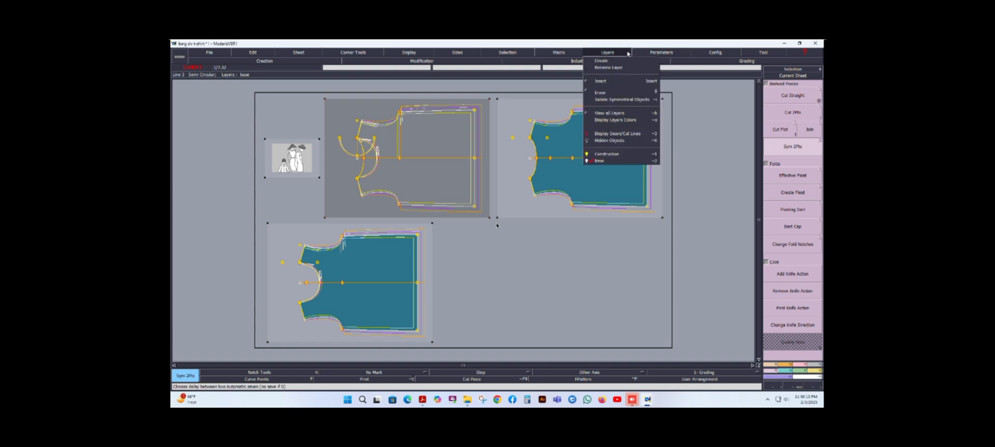
pyautogui.click(601, 93)
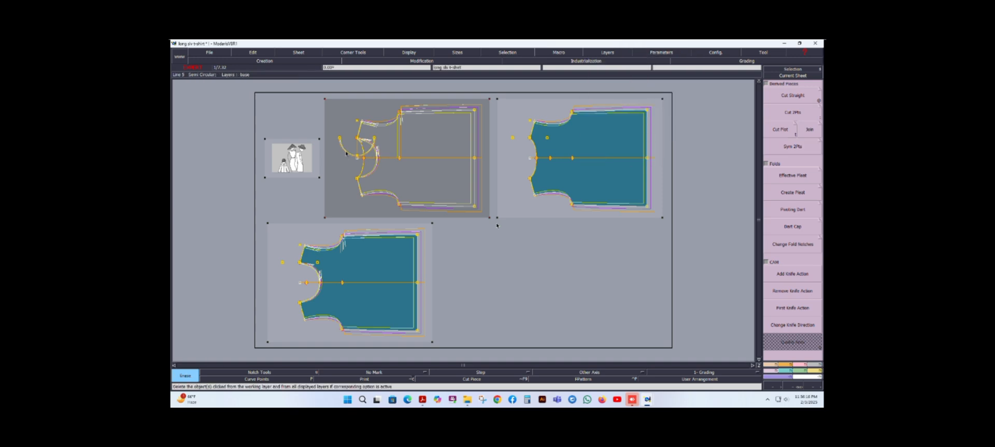
pyautogui.click(346, 152)
pyautogui.scroll(2, 380, 150)
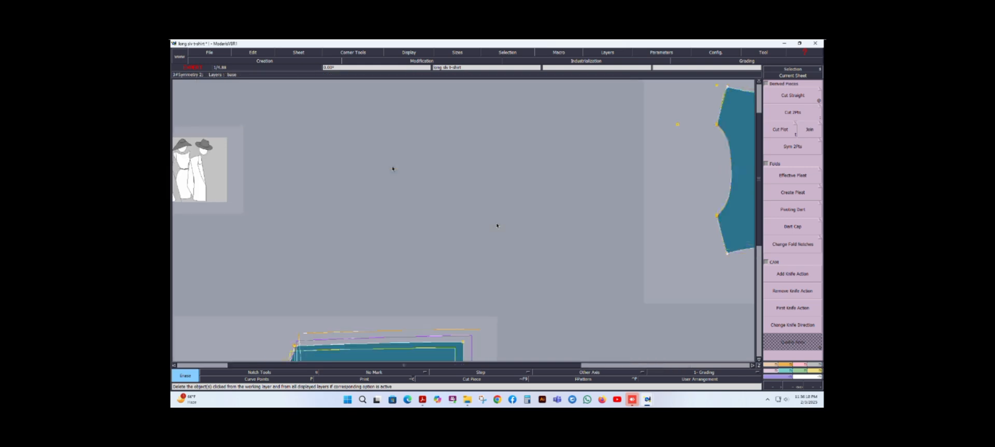
pyautogui.scroll(-1, 393, 168)
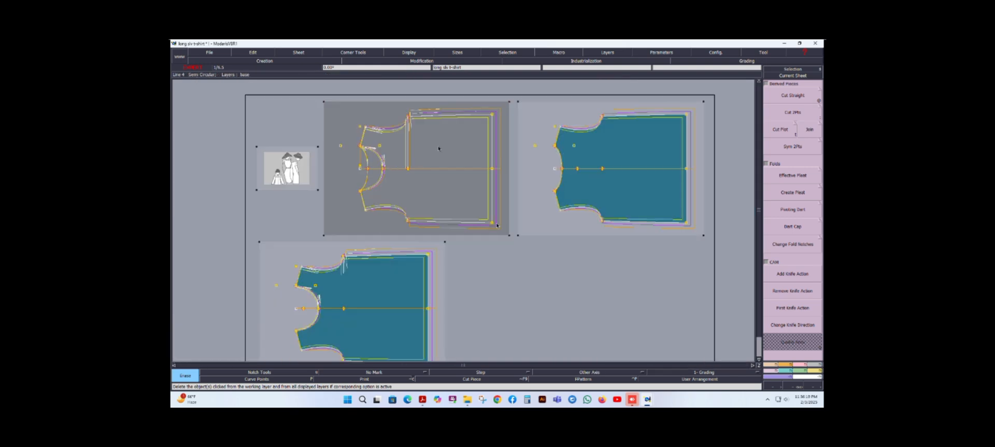
pyautogui.scroll(-2, 518, 161)
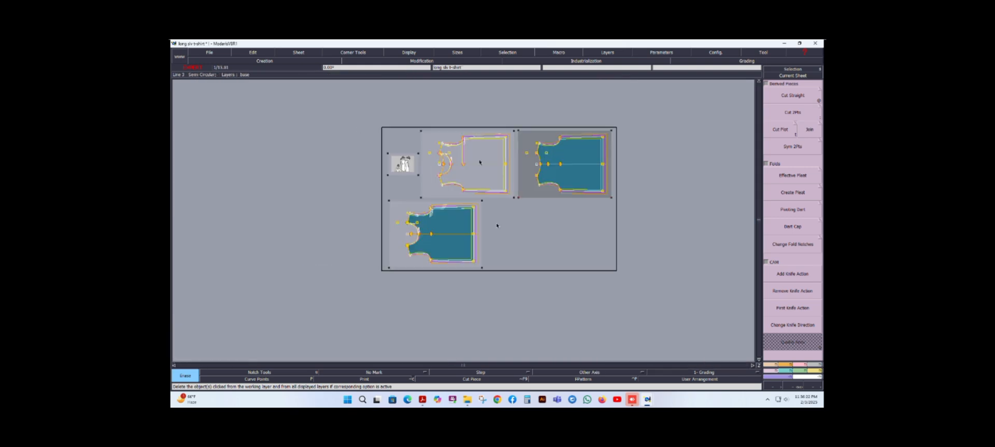
# - Save the model and hide the graded size nests on all sheets
pyautogui.click(209, 52)
pyautogui.click(218, 82)
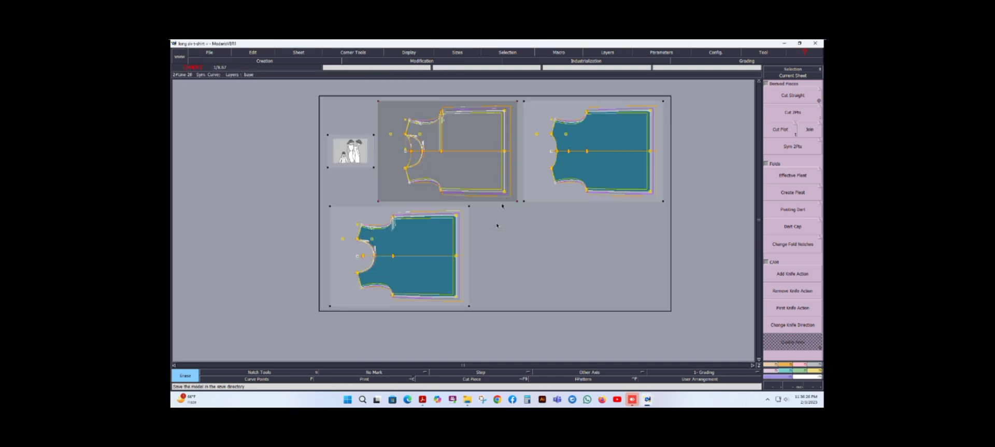
pyautogui.press('F9')
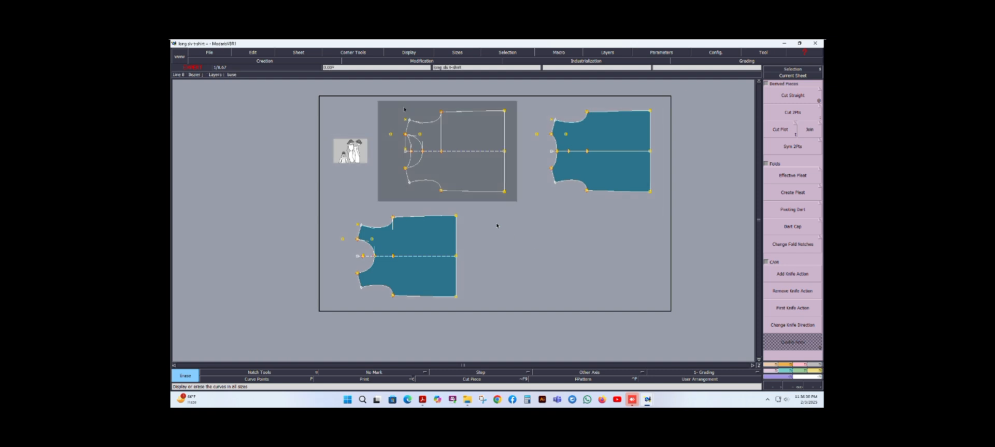
# - Place a point above the base draft's shoulder and a linked point about 78.7 cm away, past the hem
pyautogui.scroll(2, 404, 109)
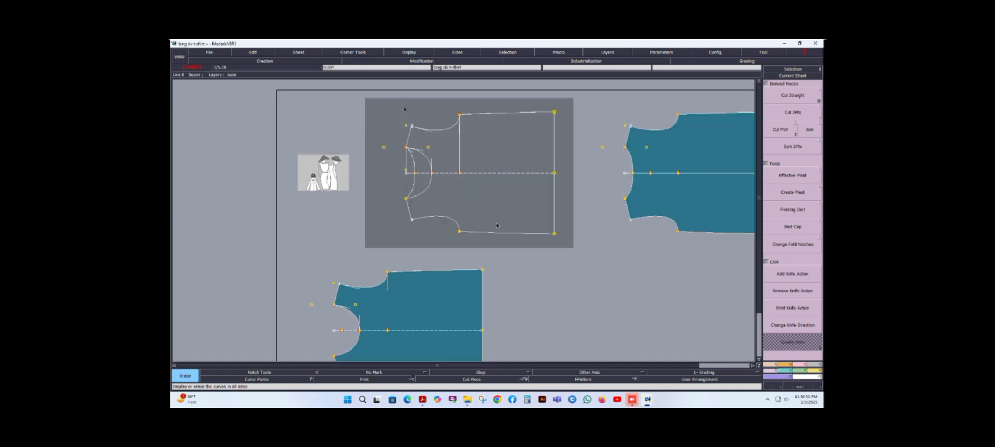
pyautogui.press('p')
pyautogui.click(403, 104)
pyautogui.click(770, 364)
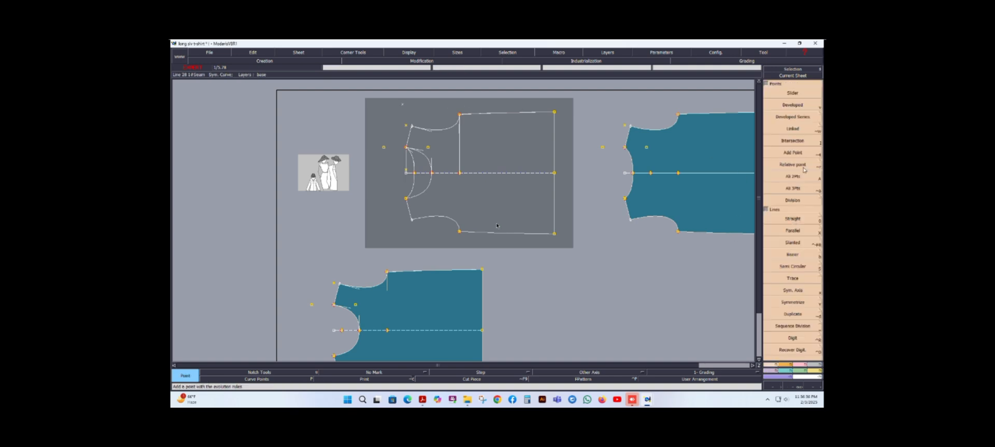
pyautogui.click(793, 129)
pyautogui.click(402, 105)
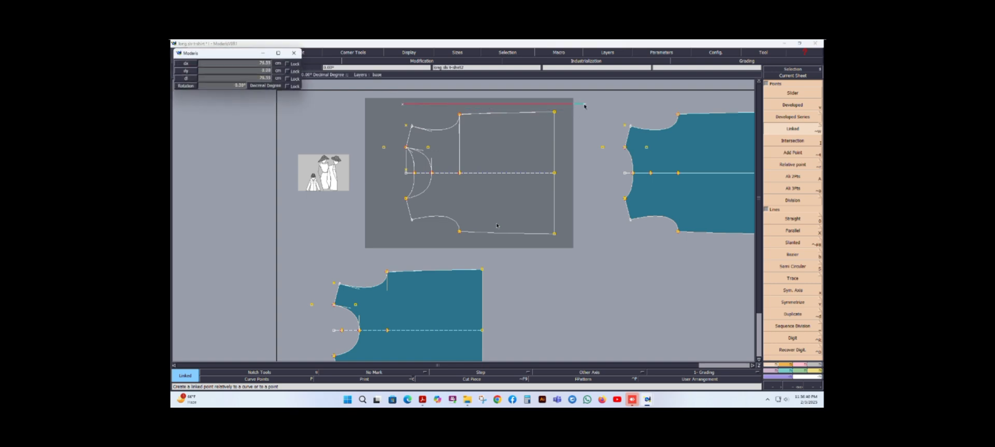
pyautogui.click(585, 106)
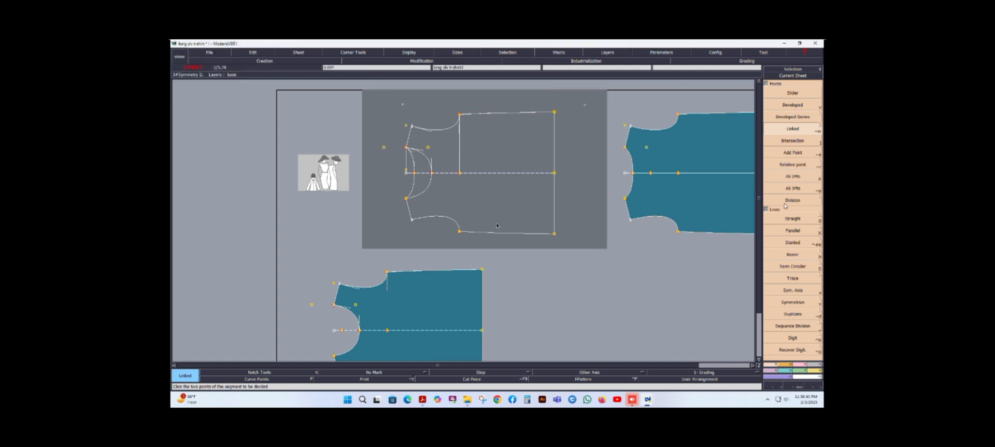
# - Align the linked point horizontally with the first new point using Ali 2Pts
pyautogui.click(792, 177)
pyautogui.click(411, 105)
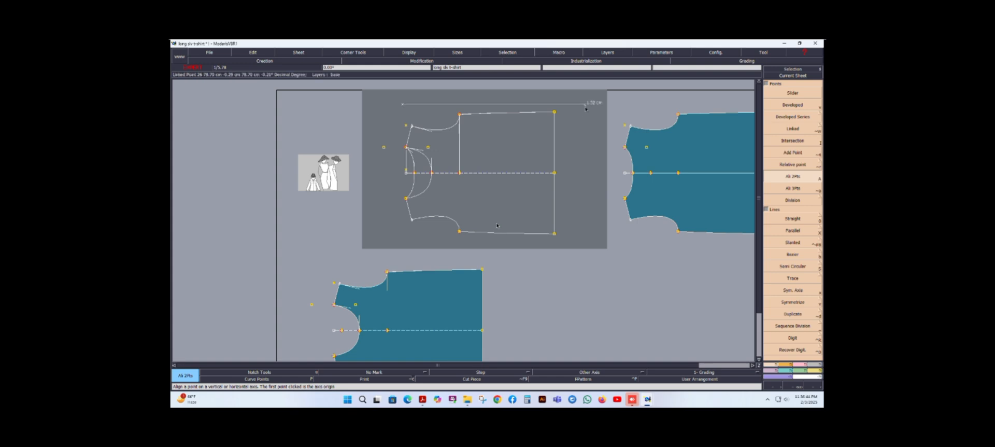
pyautogui.click(585, 106)
# - Draw a straight line joining the two aligned points above the body draft
pyautogui.scroll(1, 518, 209)
pyautogui.scroll(-1, 511, 193)
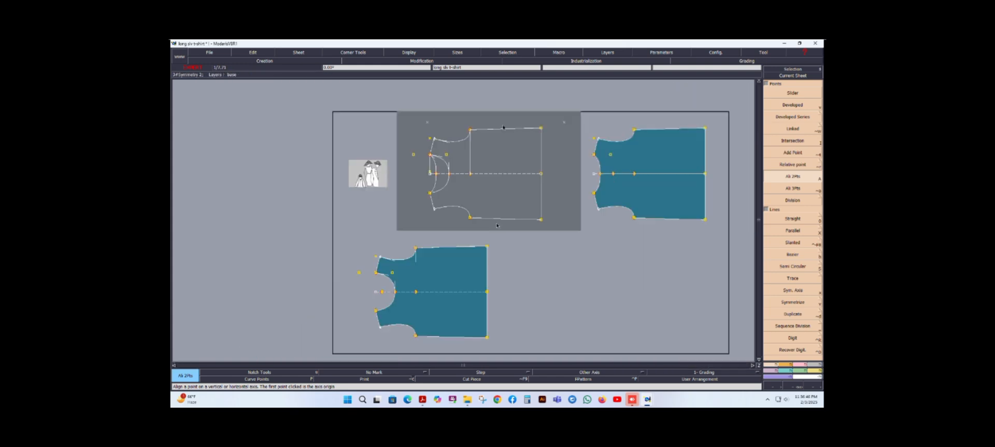
pyautogui.scroll(1, 501, 117)
pyautogui.scroll(1, 499, 106)
pyautogui.scroll(2, 499, 104)
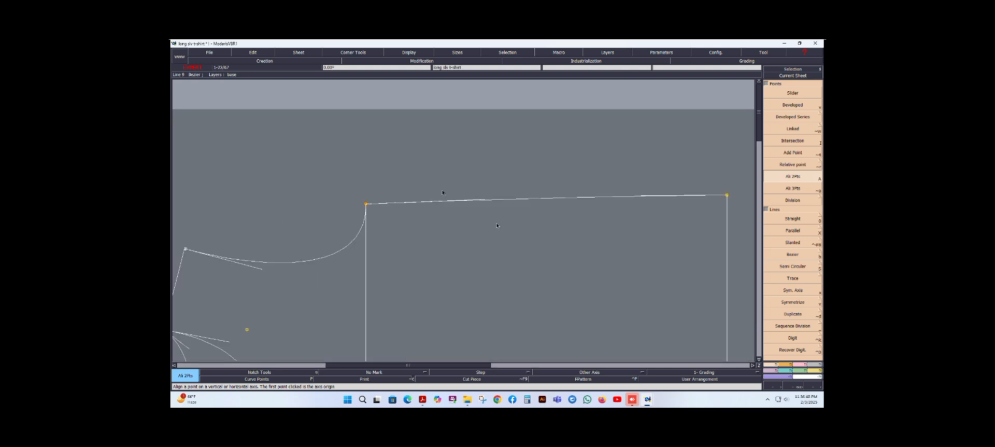
pyautogui.scroll(-1, 440, 191)
pyautogui.scroll(1, 437, 162)
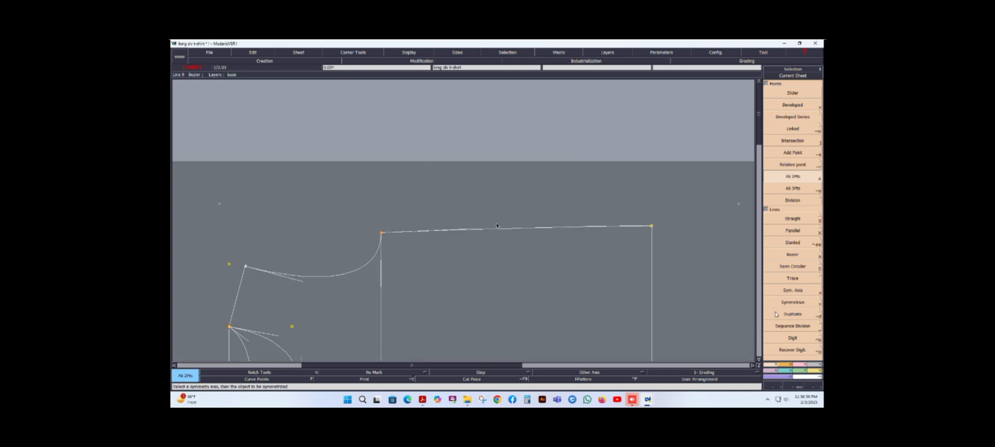
pyautogui.click(790, 129)
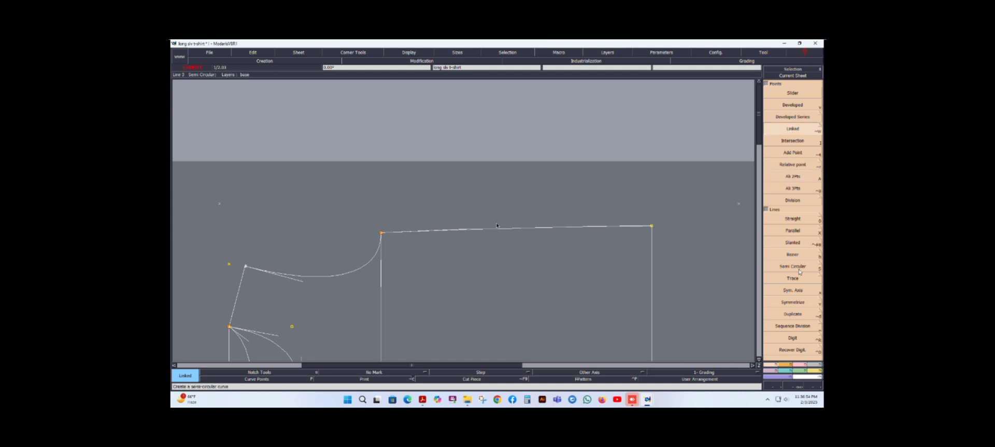
pyautogui.press('0')
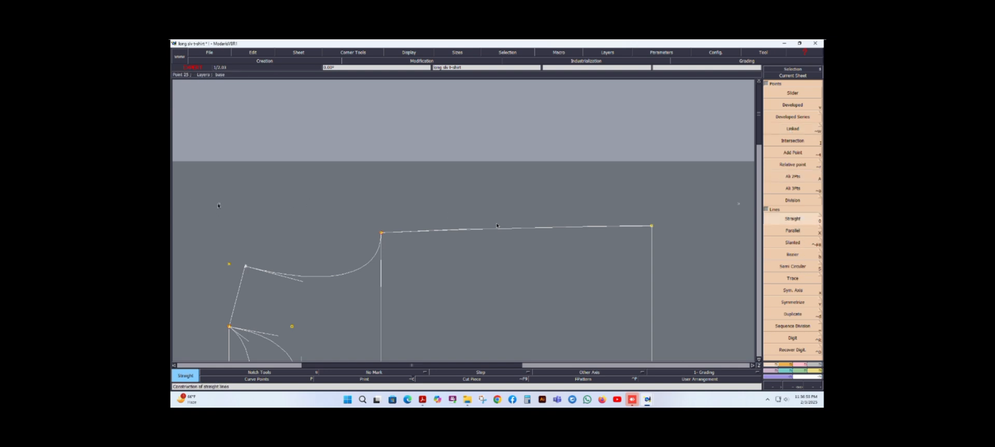
pyautogui.click(219, 204)
pyautogui.click(738, 203)
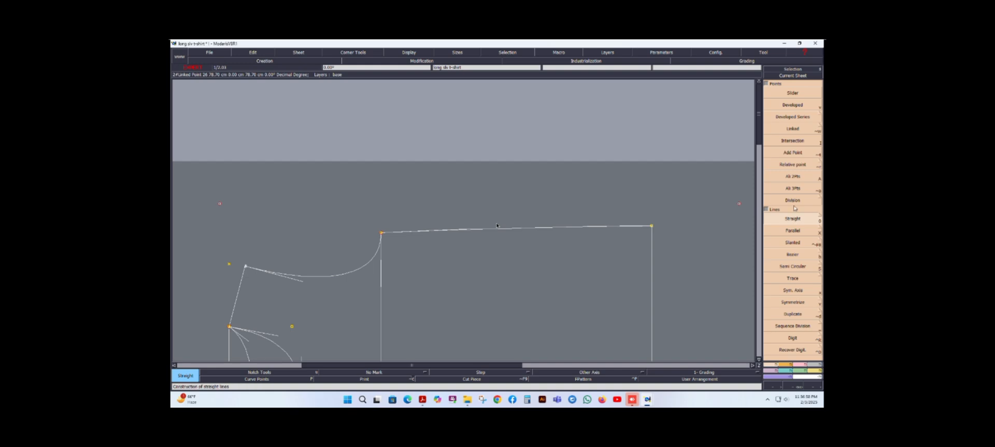
# - Place a linked point vertically above the left end of the long horizontal line and join the two with a straight line
pyautogui.click(792, 130)
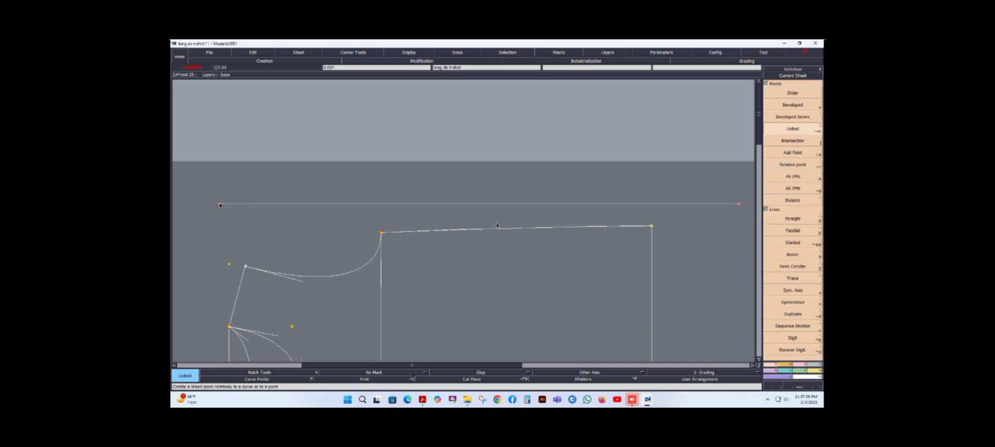
pyautogui.click(220, 204)
pyautogui.click(241, 108)
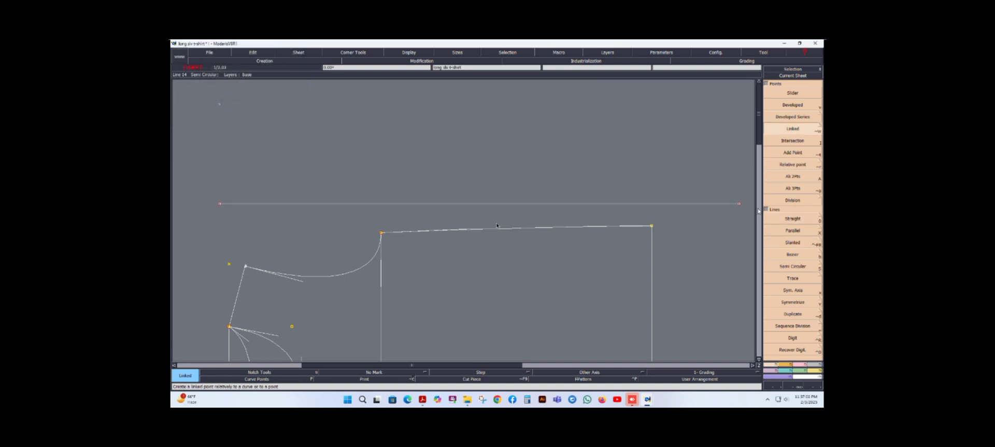
pyautogui.click(767, 218)
pyautogui.click(220, 203)
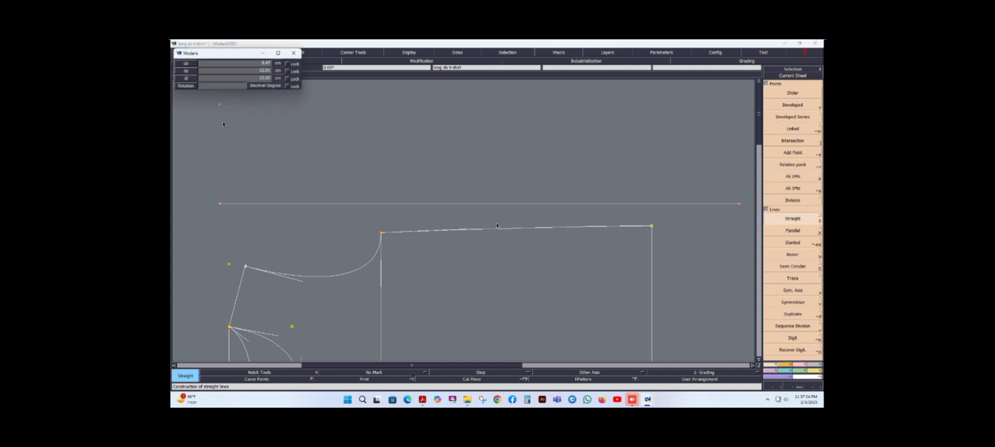
pyautogui.click(219, 104)
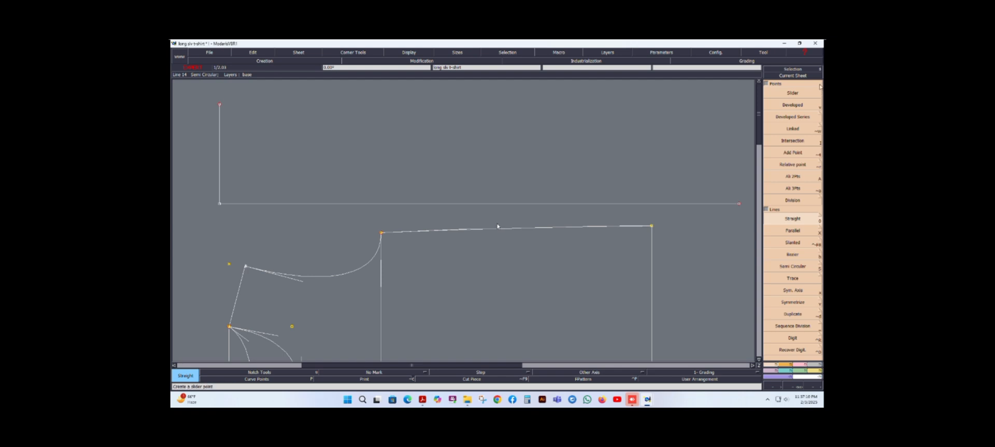
# - Constrain the right end point of the horizontal line to the measure "7. Sleevelength", checking the measure name in the spec PDF
pyautogui.click(803, 365)
pyautogui.click(798, 271)
pyautogui.click(738, 204)
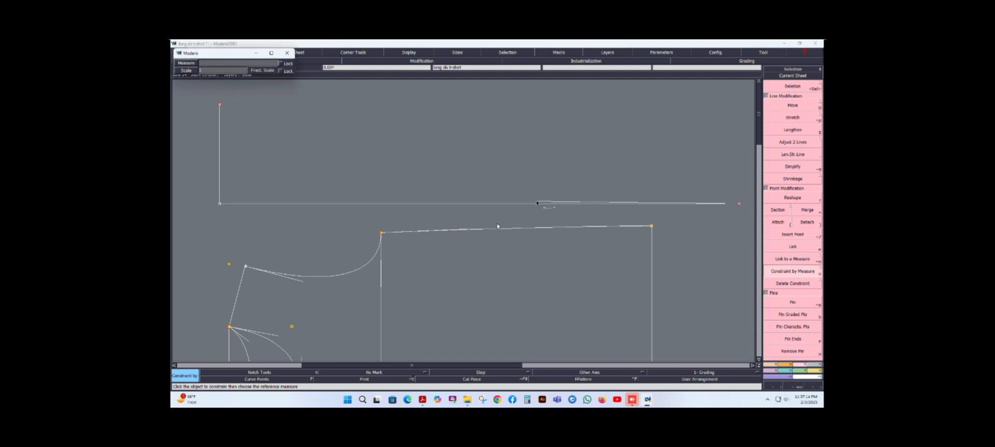
pyautogui.click(422, 399)
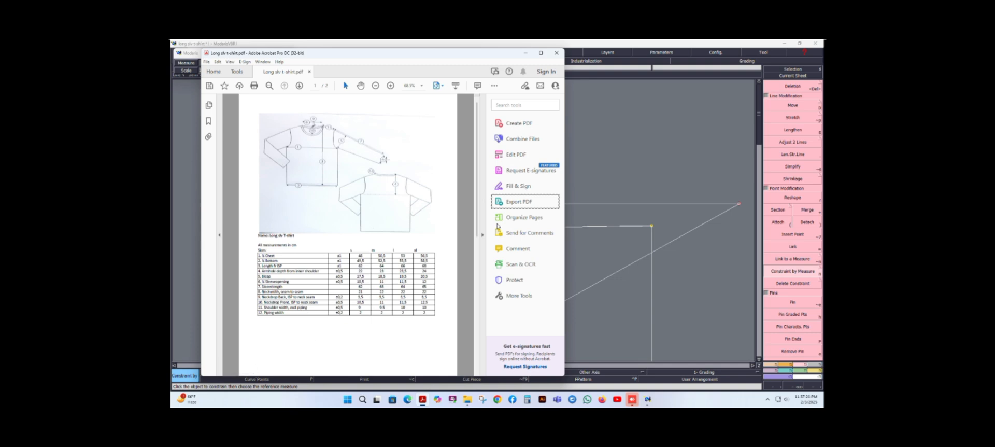
pyautogui.click(525, 53)
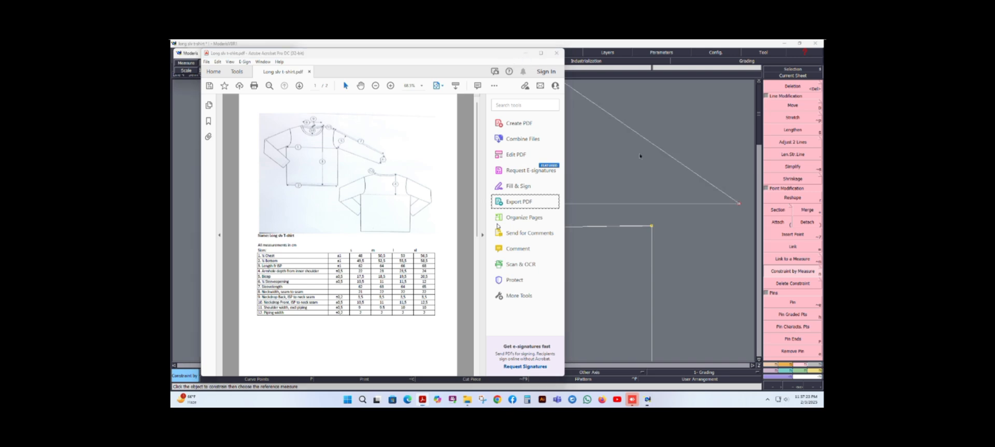
pyautogui.click(234, 64)
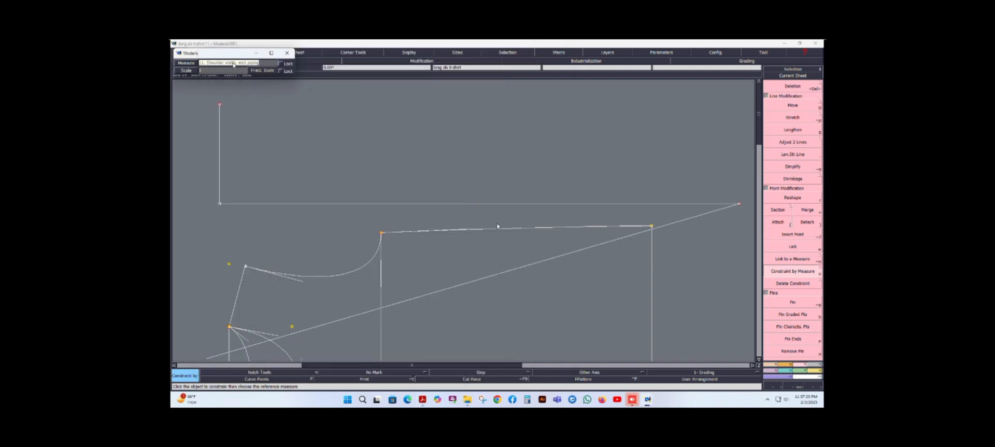
pyautogui.write('7. Sleevelength')
pyautogui.press('Return')
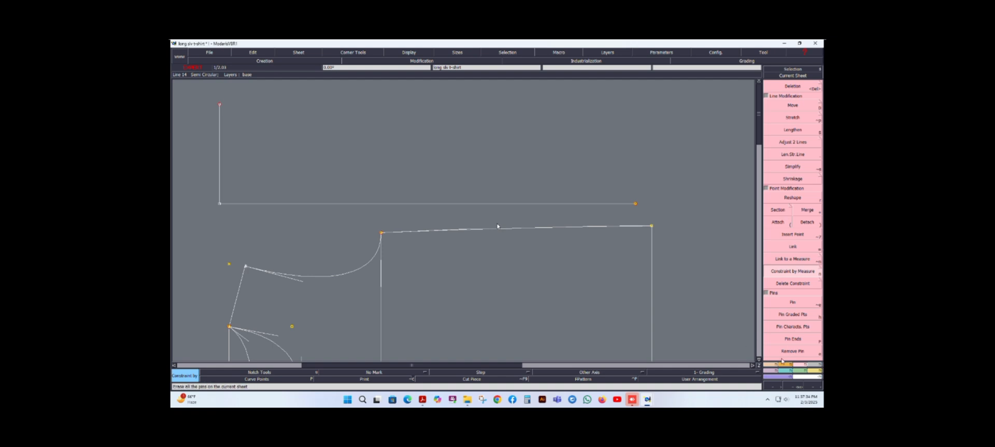
# - Place a linked point about 16 cm vertically above the sleeve line's right end and join the two with a straight line
pyautogui.press('F1')
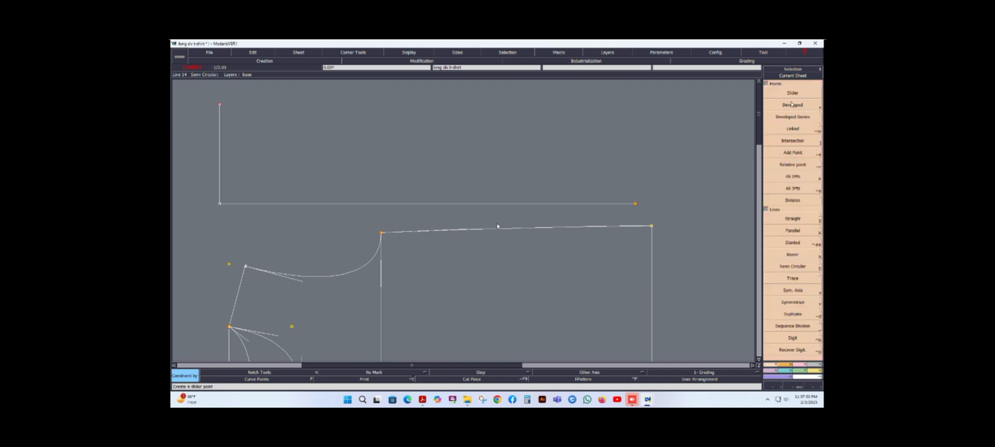
pyautogui.click(793, 128)
pyautogui.click(635, 203)
pyautogui.click(635, 204)
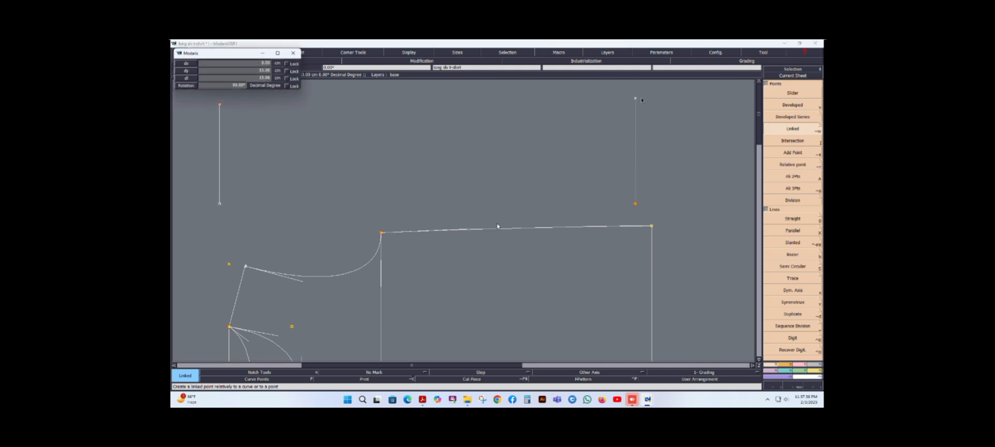
pyautogui.click(635, 98)
pyautogui.click(792, 219)
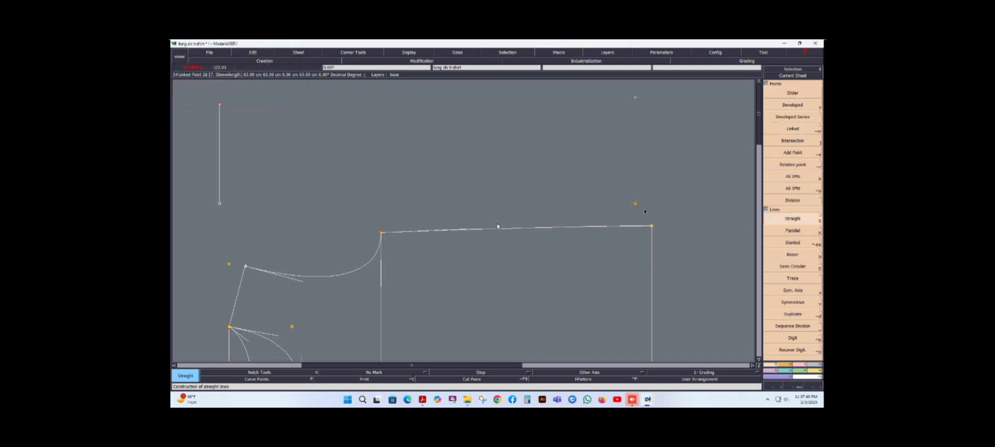
pyautogui.click(635, 204)
pyautogui.click(635, 98)
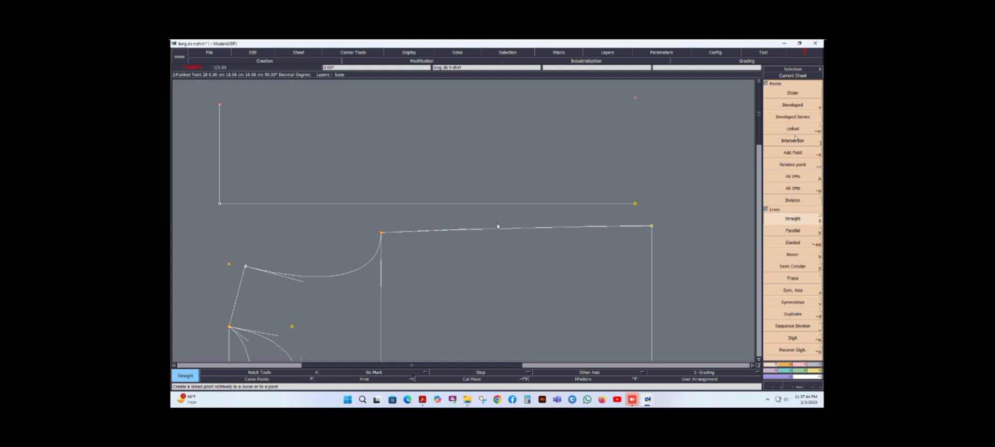
# - Constrain the upper end of the sleeve's right vertical to the "6. ½ Sleeveopening" measure, consulting the spec PDF for its name
pyautogui.click(799, 365)
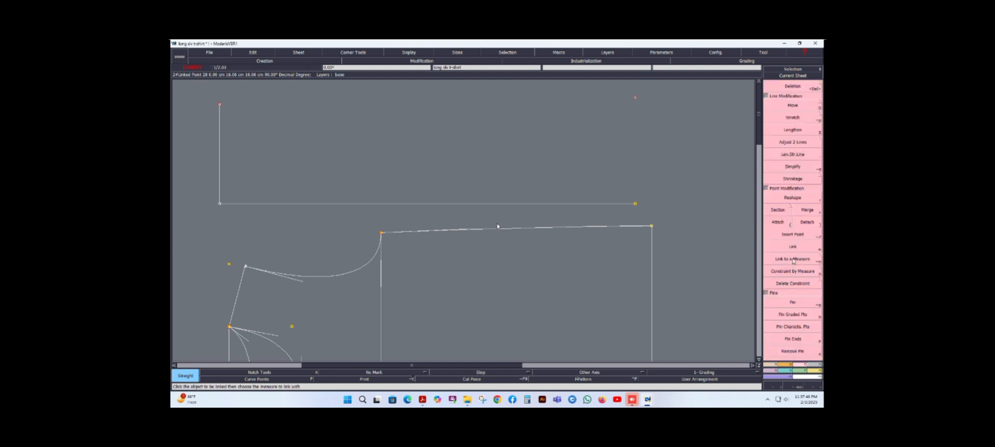
pyautogui.click(781, 273)
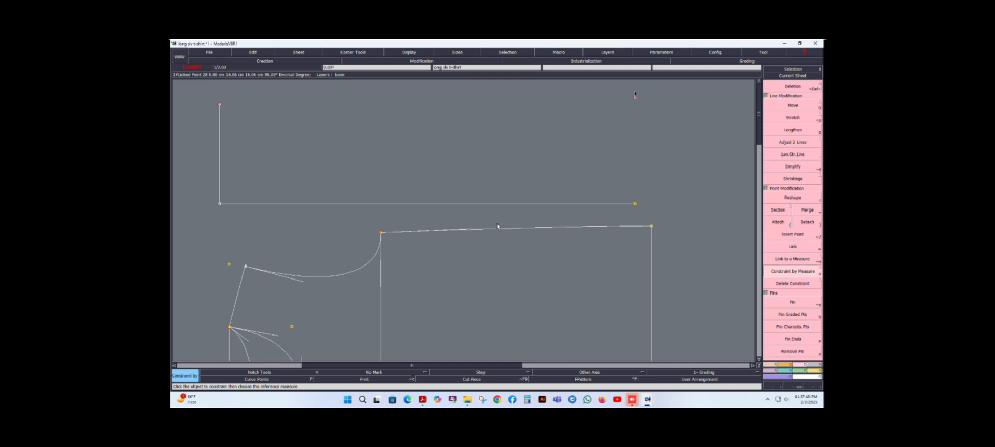
pyautogui.click(635, 97)
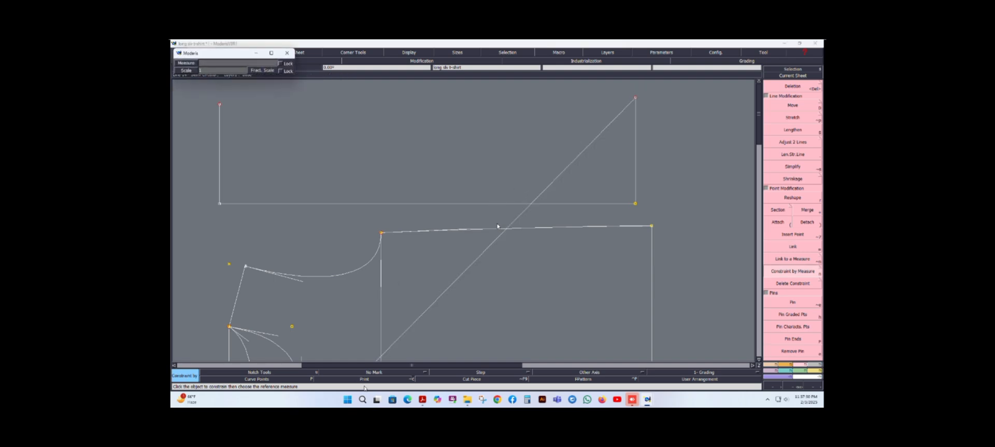
pyautogui.click(422, 399)
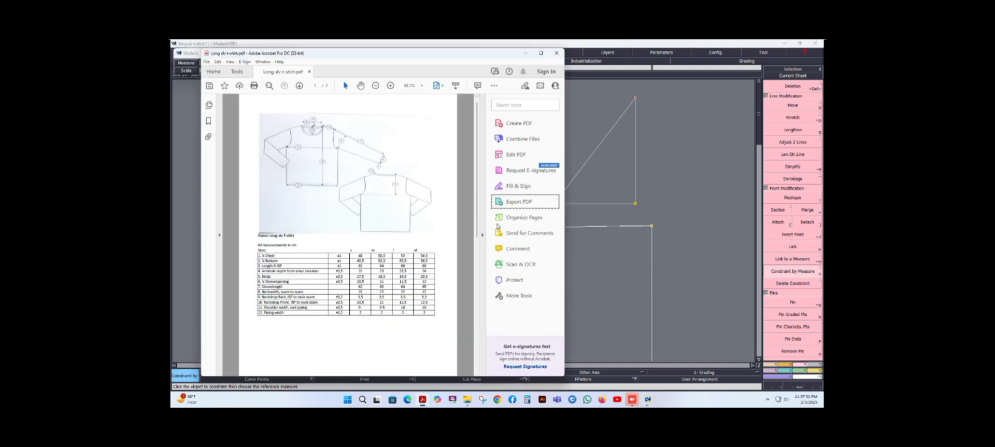
pyautogui.click(526, 54)
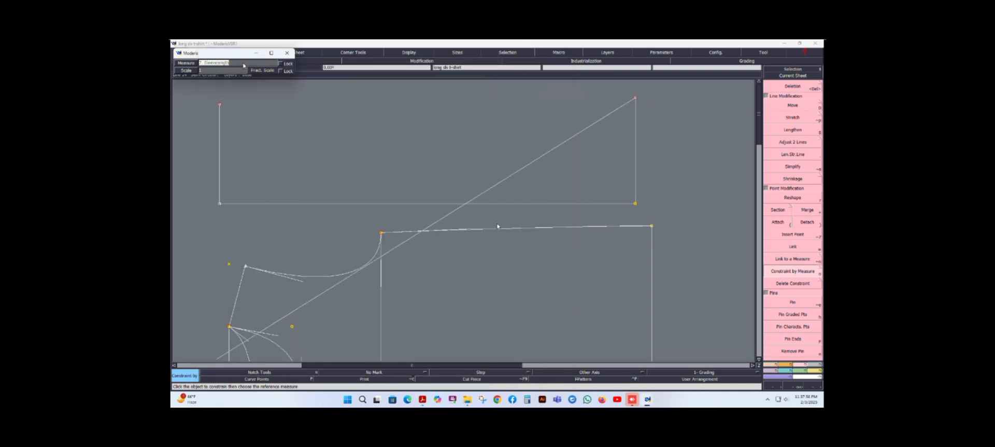
pyautogui.press('Return')
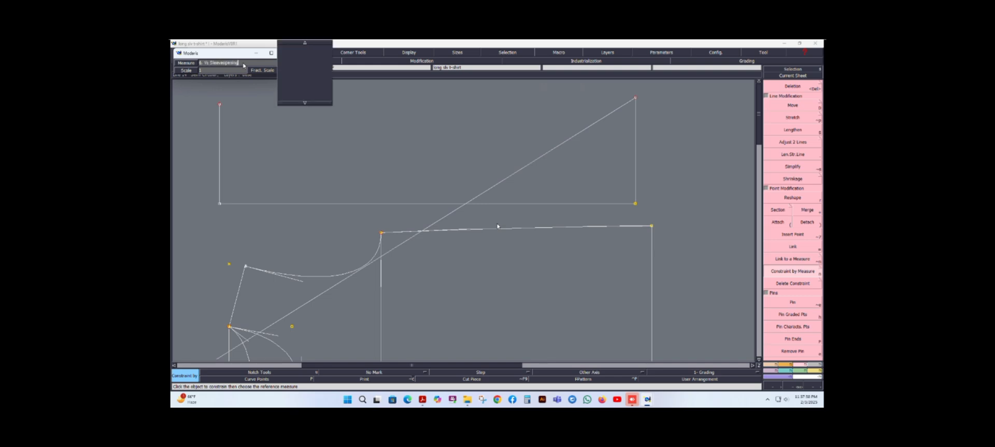
pyautogui.click(621, 142)
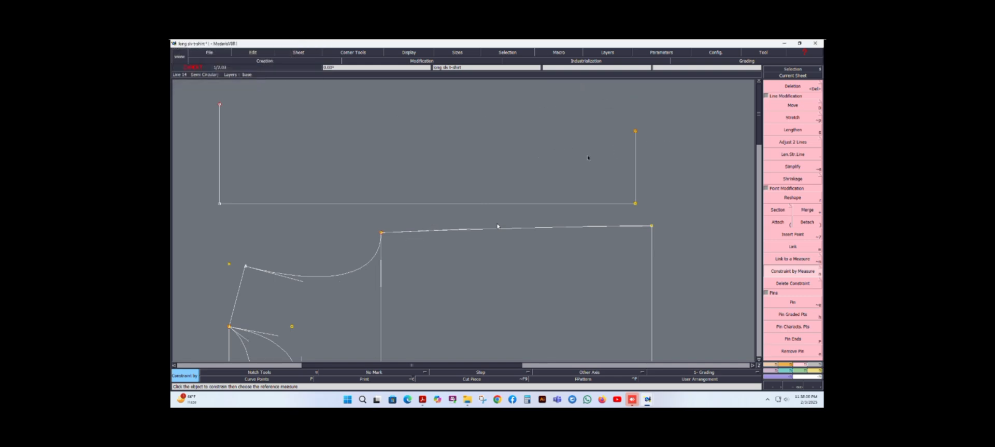
# - Place a developed point on the horizontal sleeve line about 14.8 cm from its left end
pyautogui.scroll(-2, 589, 156)
pyautogui.scroll(1, 475, 115)
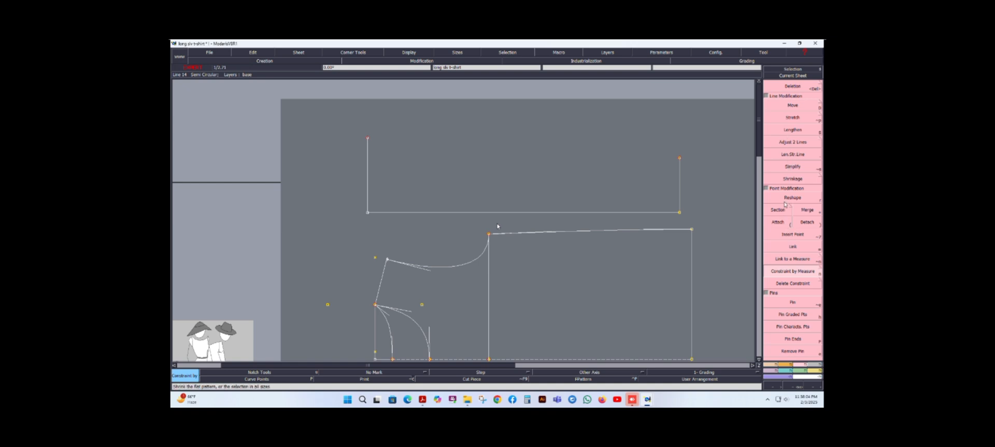
pyautogui.click(770, 364)
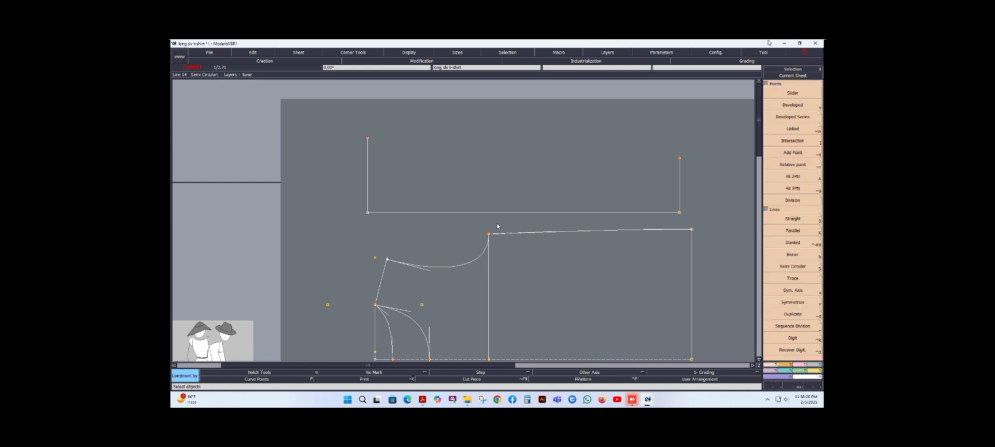
pyautogui.click(793, 105)
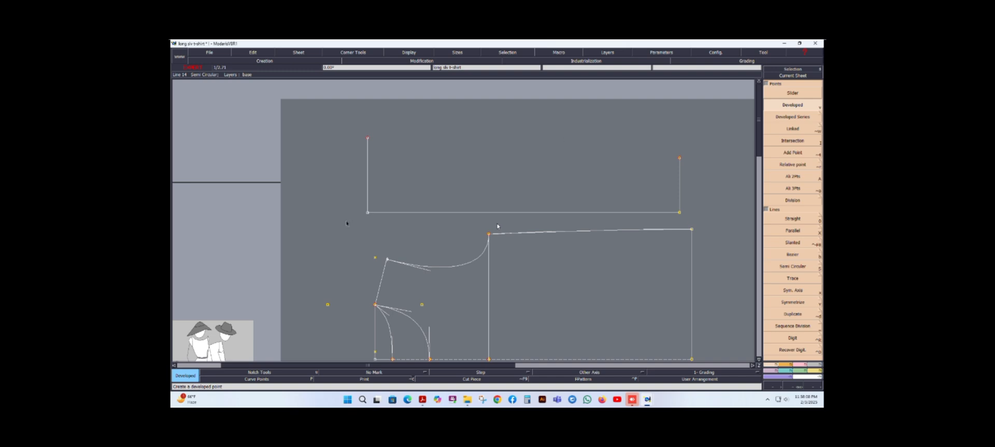
pyautogui.click(368, 212)
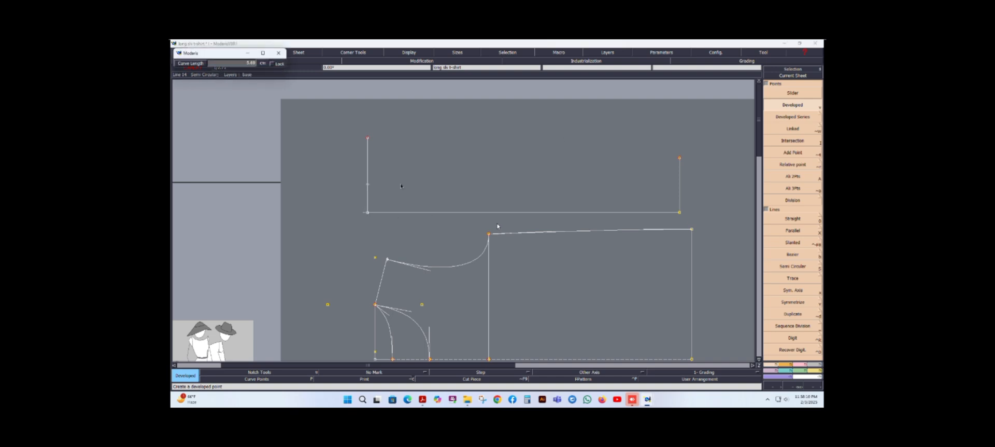
pyautogui.click(441, 214)
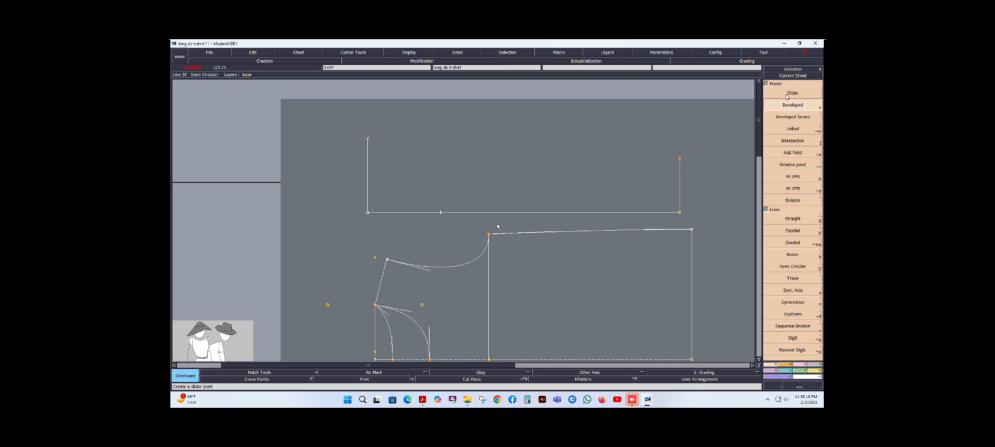
# - Place a linked point about 23.1 cm vertically above the developed point and draw a straight line between them
pyautogui.click(793, 128)
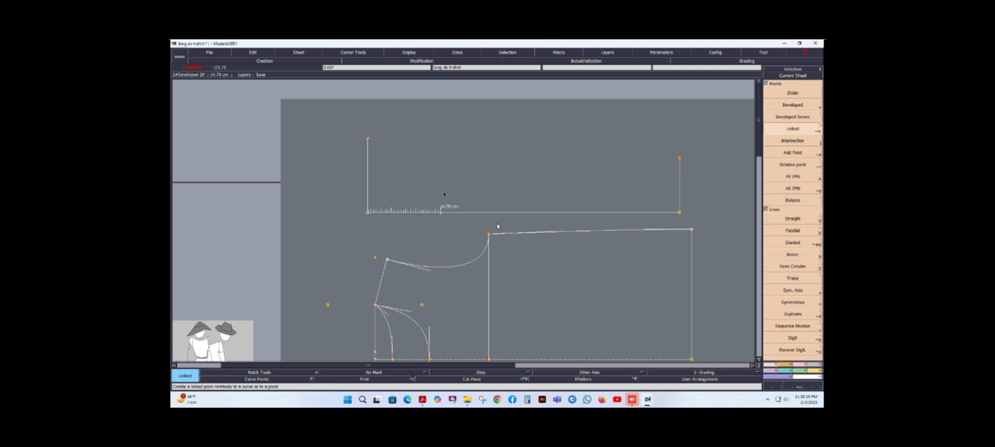
pyautogui.click(444, 193)
pyautogui.click(457, 100)
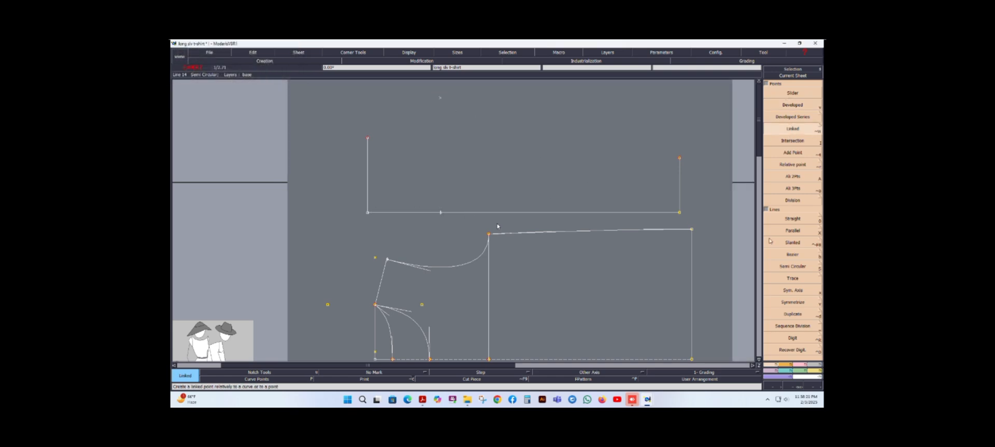
pyautogui.click(803, 221)
pyautogui.click(441, 212)
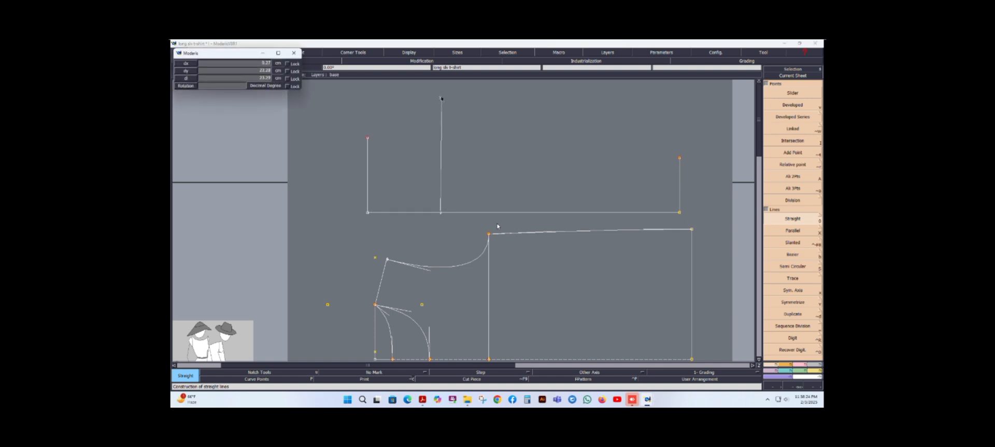
pyautogui.click(441, 98)
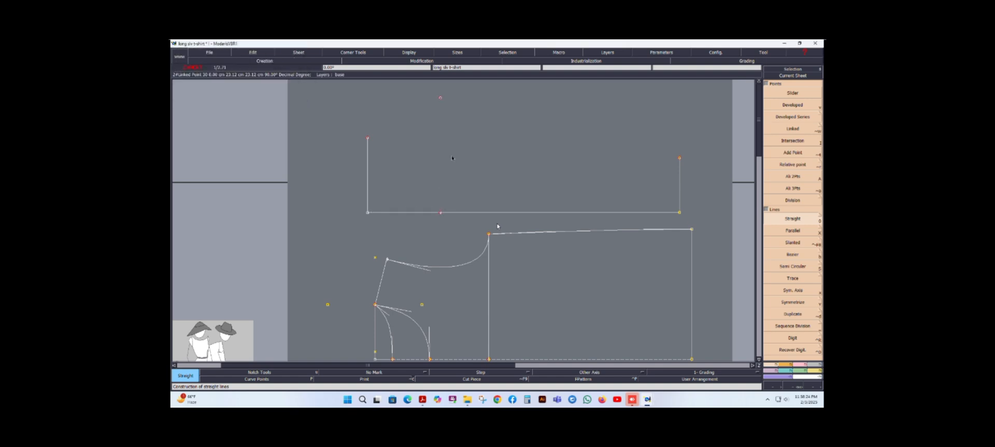
pyautogui.click(441, 97)
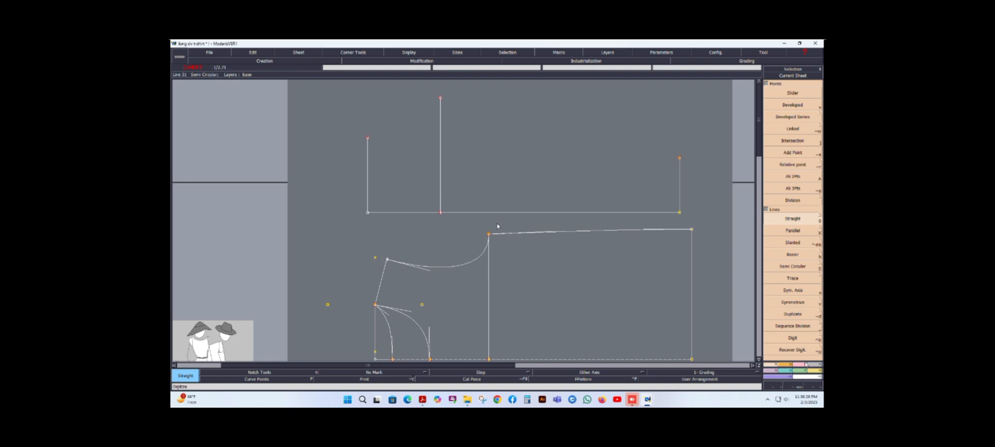
# - Constrain the upper point of the inner vertical line to the measure "5. Bicep", looking up the name in the spec PDF
pyautogui.press('F3')
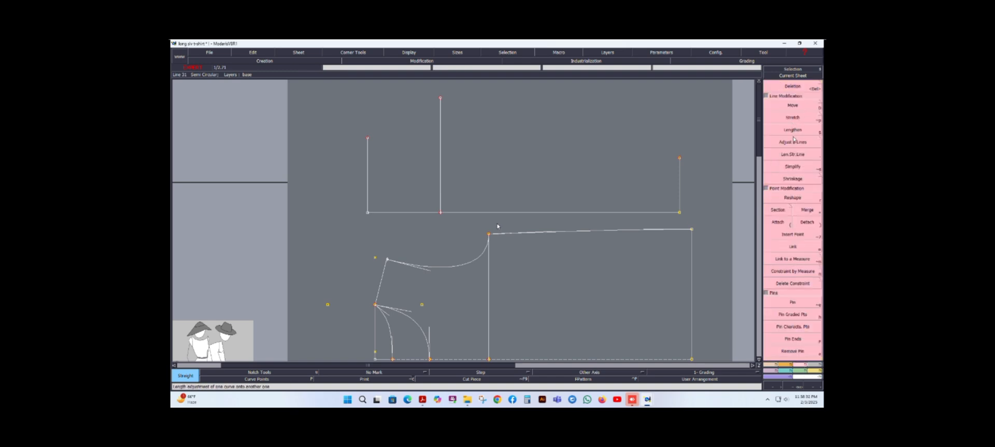
pyautogui.click(793, 270)
pyautogui.click(441, 99)
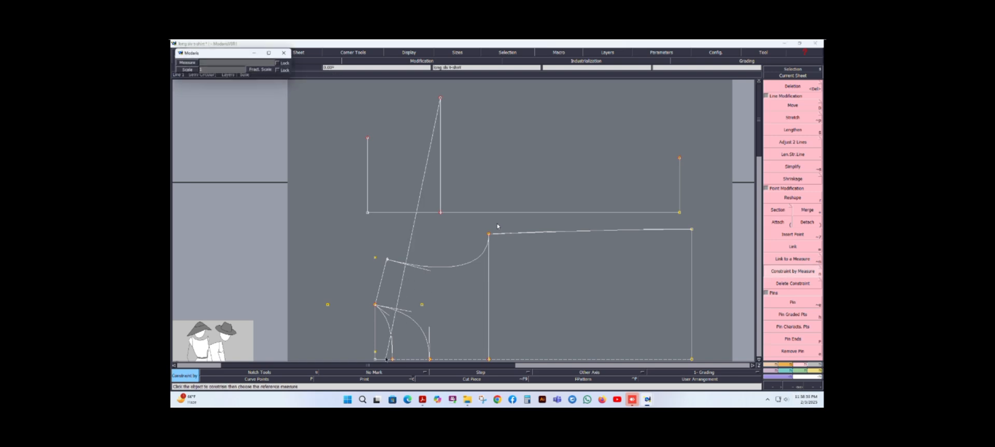
pyautogui.click(423, 399)
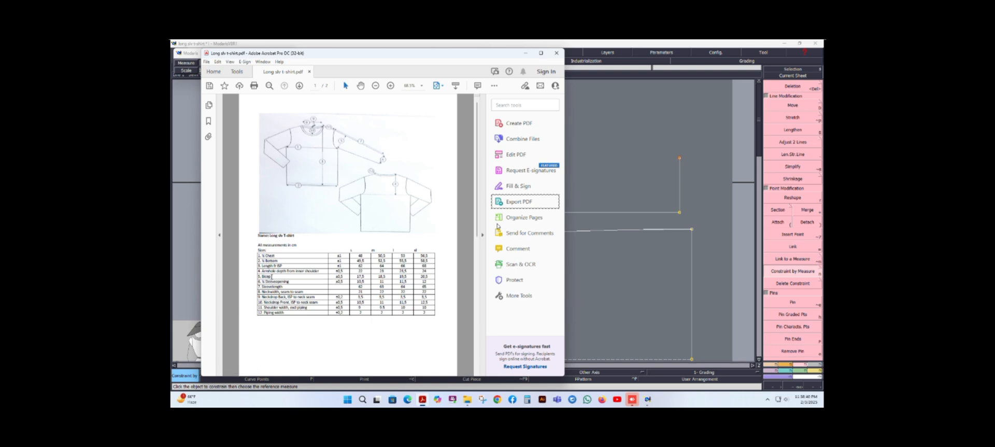
pyautogui.click(525, 53)
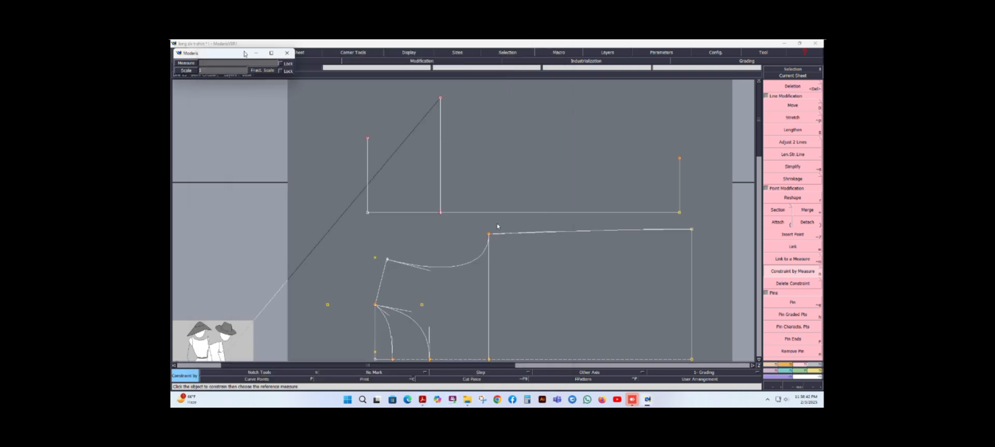
pyautogui.click(244, 63)
pyautogui.write('5. Bicep')
pyautogui.press('Return')
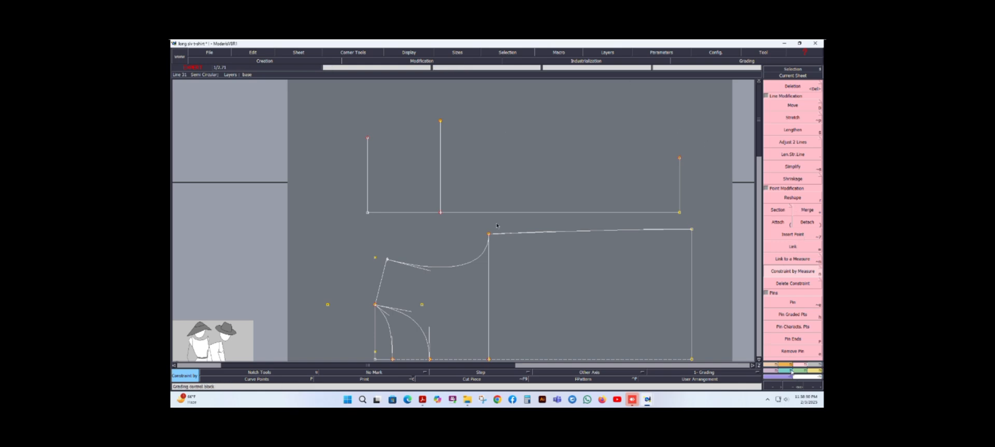
# - Draw a straight line from the sleeve opening's upper point to the bicep line's upper point
pyautogui.click(773, 366)
pyautogui.click(793, 219)
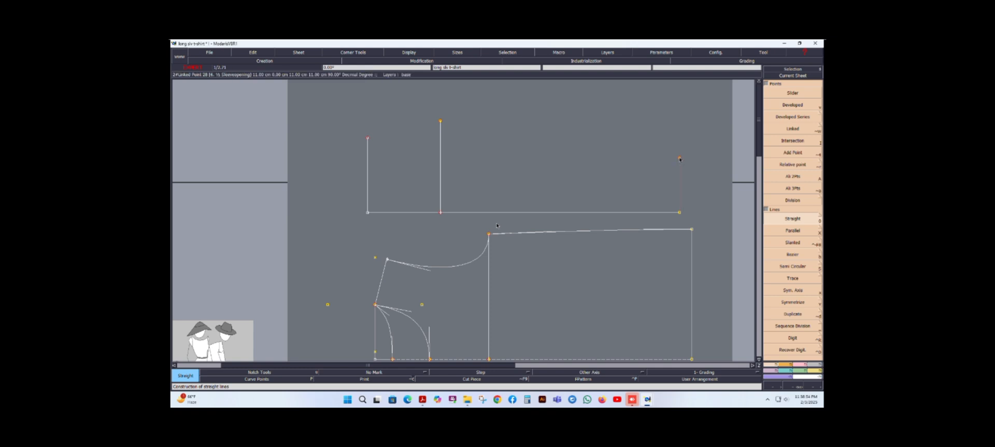
pyautogui.click(680, 157)
pyautogui.click(440, 121)
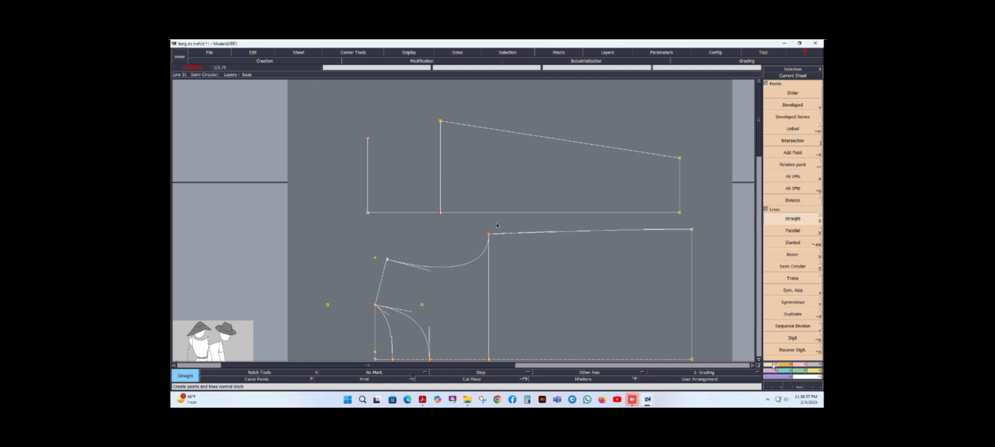
# - Draw a Bezier curve from the left end of the horizontal sleeve line to the bicep line's upper point
pyautogui.press('b')
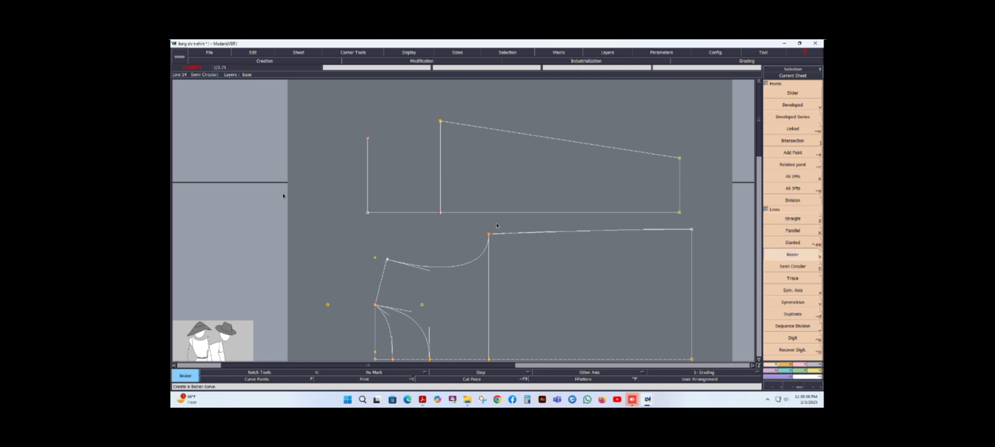
pyautogui.click(368, 212)
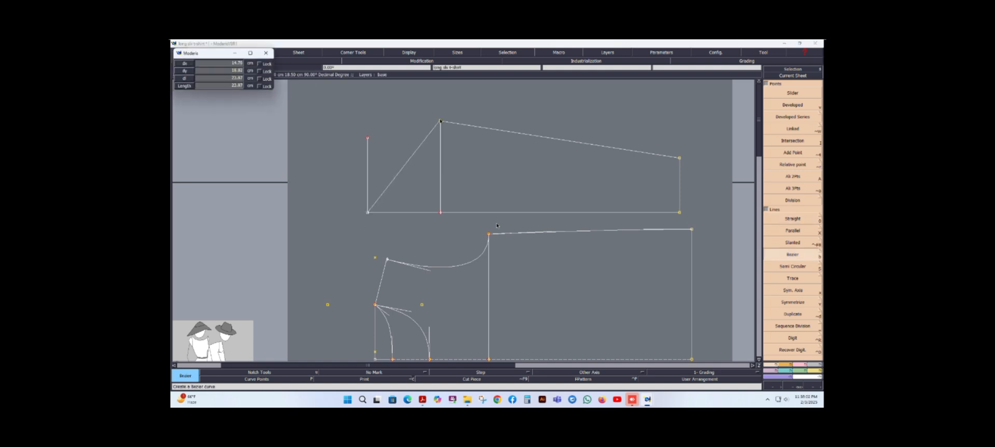
pyautogui.click(441, 121)
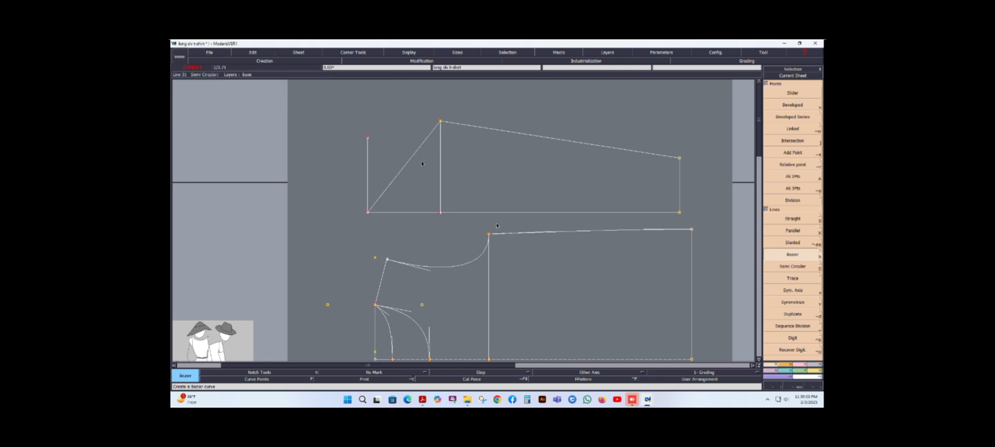
# - Display the curve handles and reshape the sleeve cap curve, with its lower handle vertical and its upper handle angled below the bicep point
pyautogui.click(415, 52)
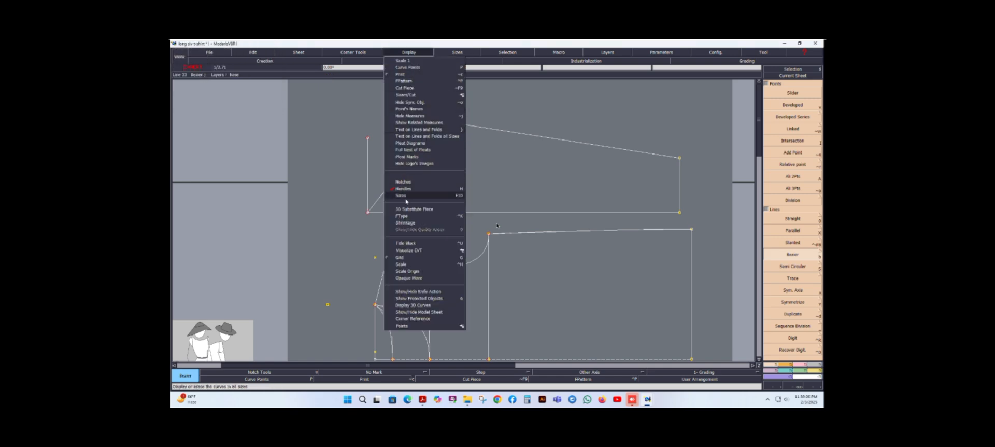
pyautogui.click(799, 351)
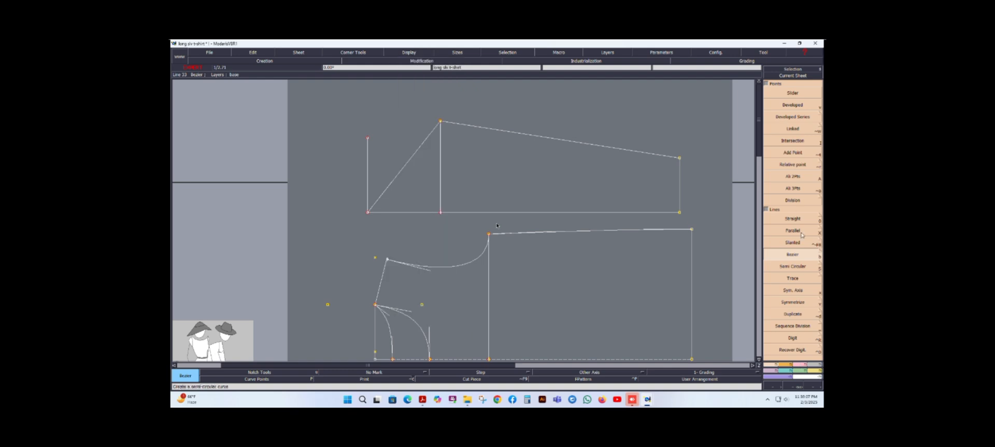
pyautogui.click(802, 364)
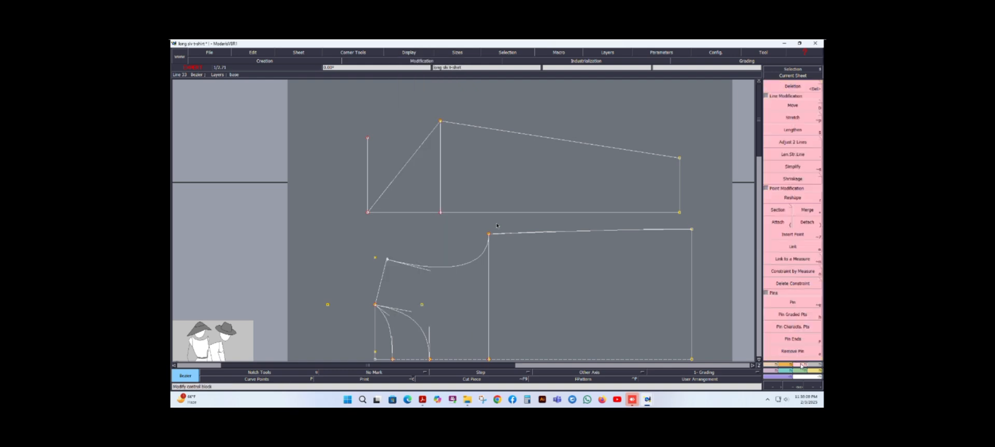
pyautogui.click(792, 199)
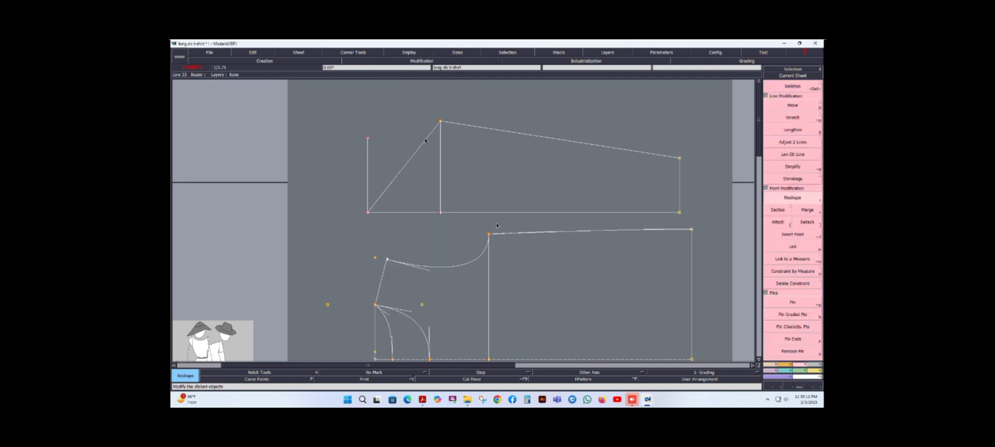
pyautogui.click(424, 140)
pyautogui.click(390, 184)
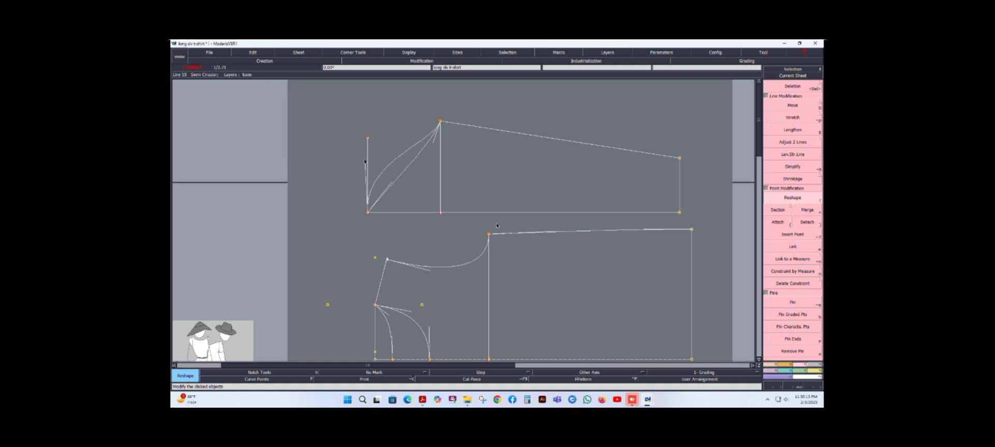
pyautogui.click(368, 151)
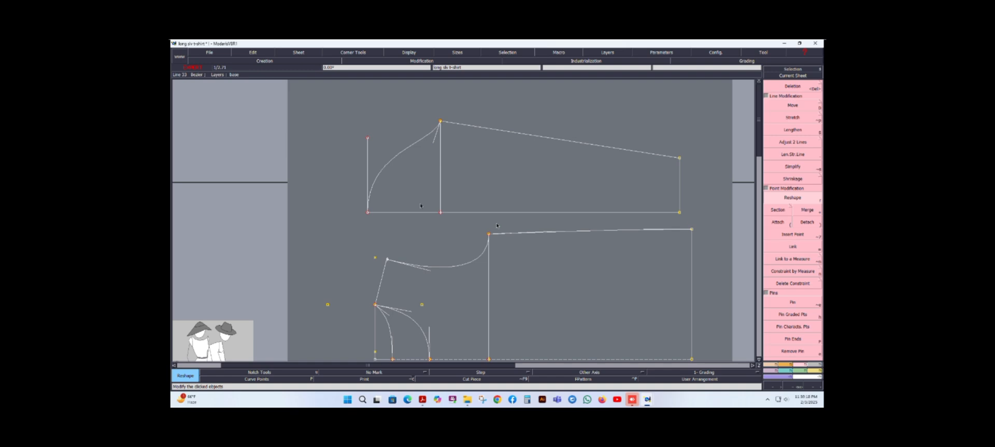
# - Try to reposition the body draft's shoulder tip by entering a value of 3 cm, and undo the last reshape
pyautogui.scroll(1, 421, 205)
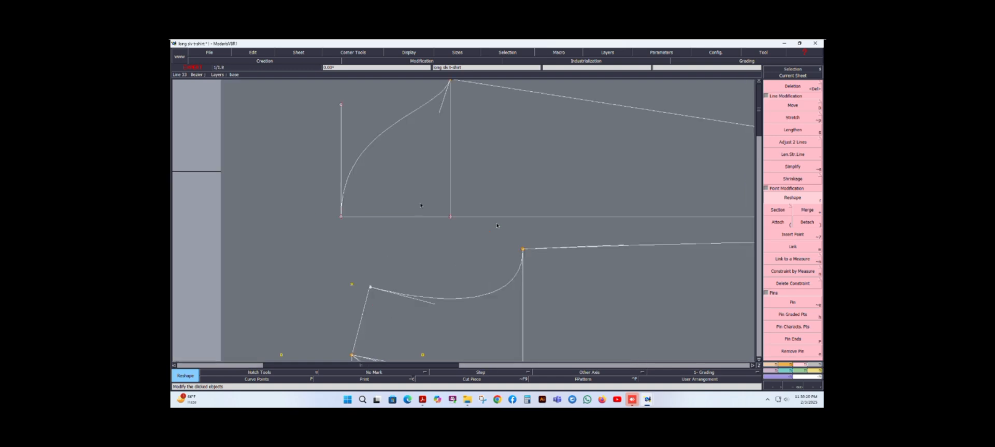
pyautogui.scroll(3, 370, 293)
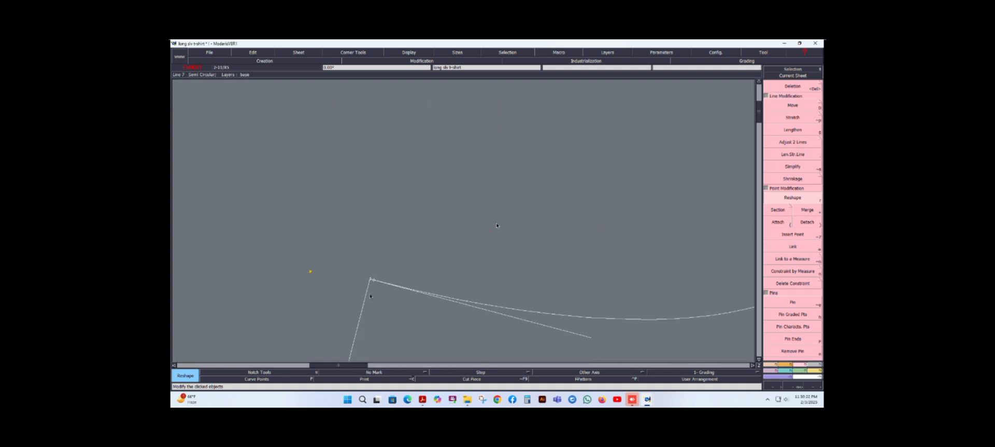
pyautogui.scroll(1, 374, 287)
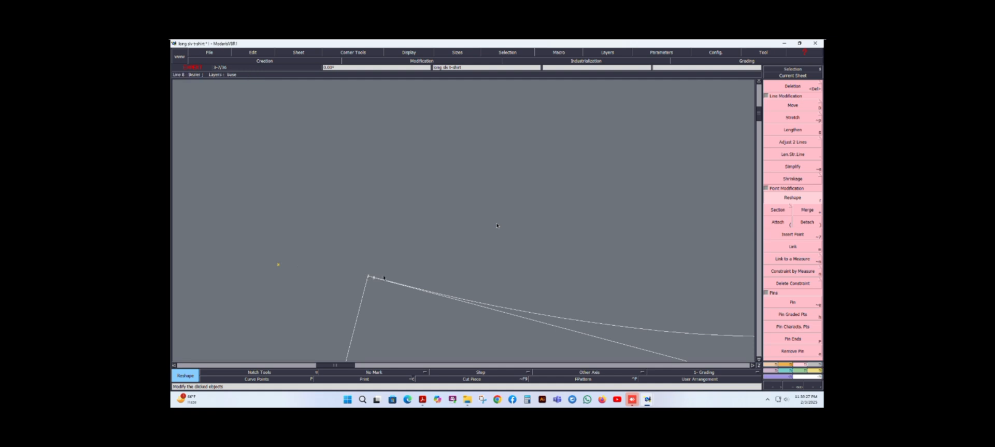
pyautogui.scroll(-3, 368, 277)
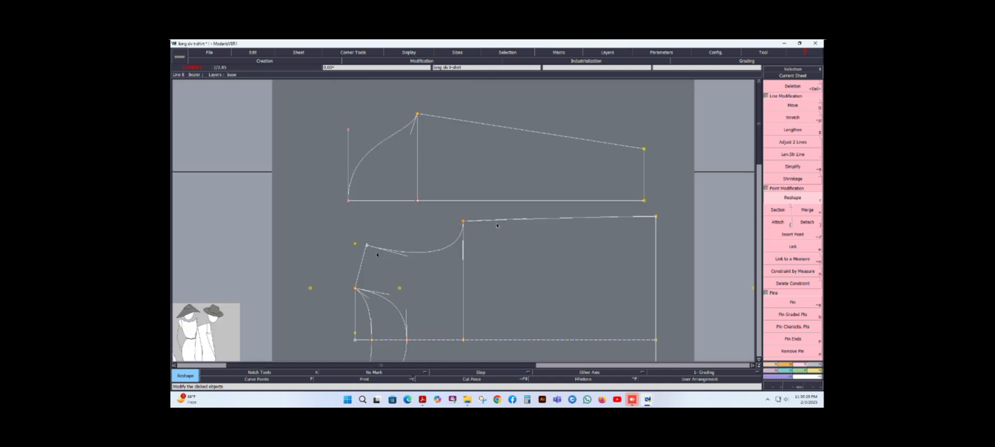
pyautogui.scroll(3, 376, 254)
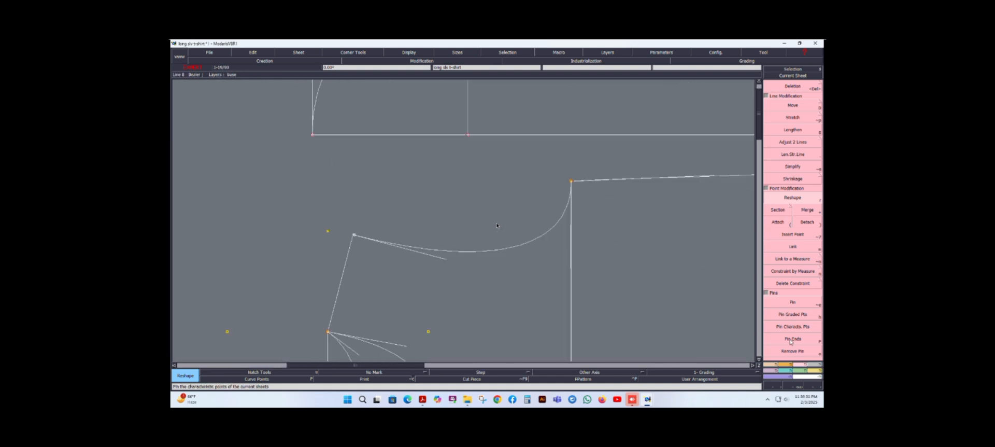
pyautogui.click(353, 236)
pyautogui.click(354, 236)
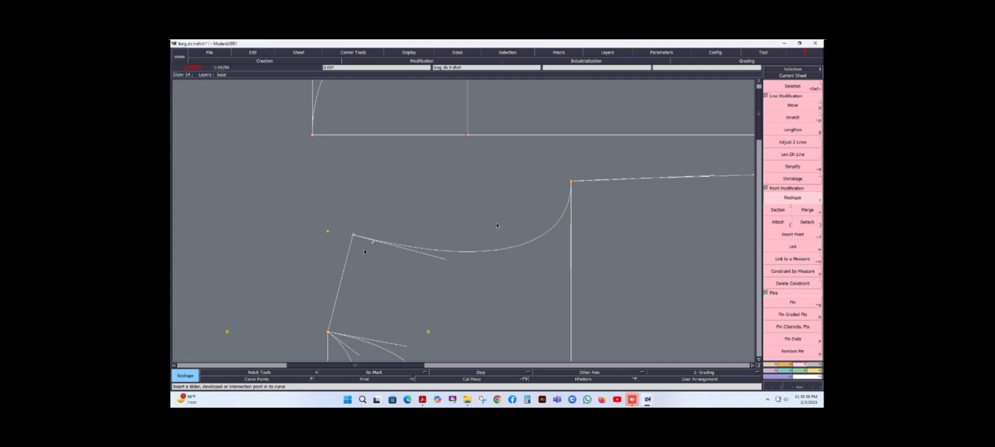
pyautogui.click(353, 236)
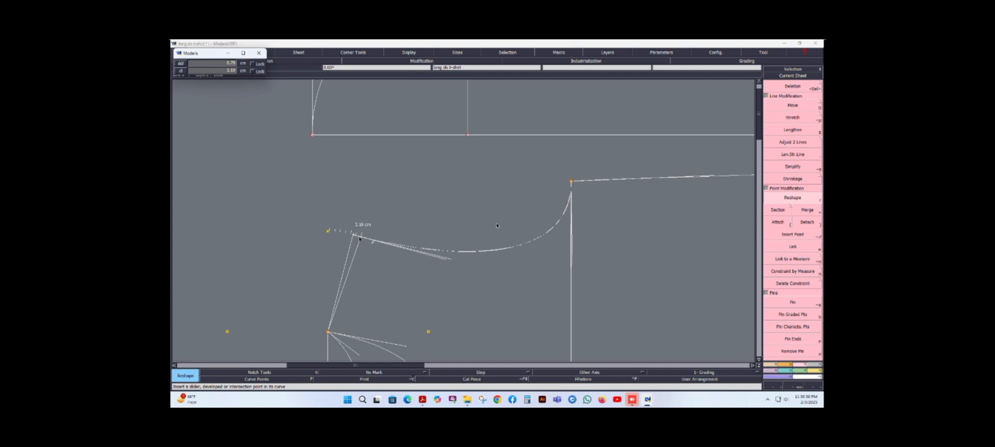
pyautogui.press('Down')
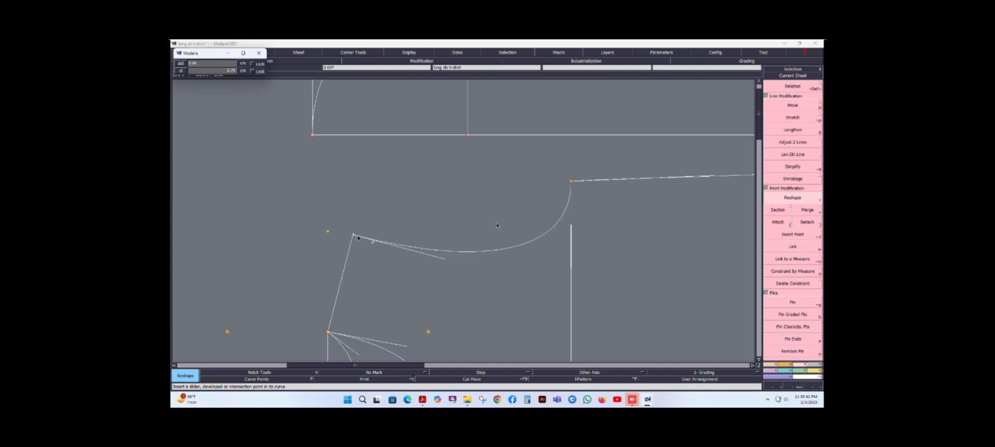
pyautogui.press('Return')
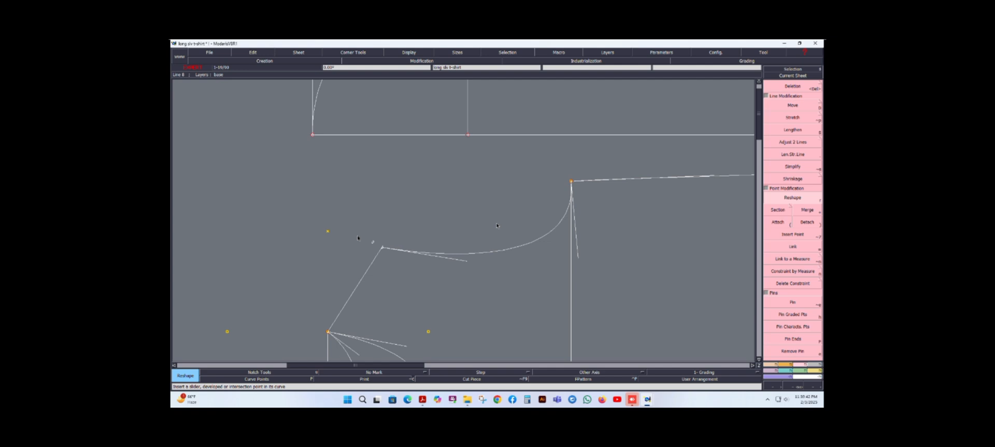
pyautogui.click(384, 250)
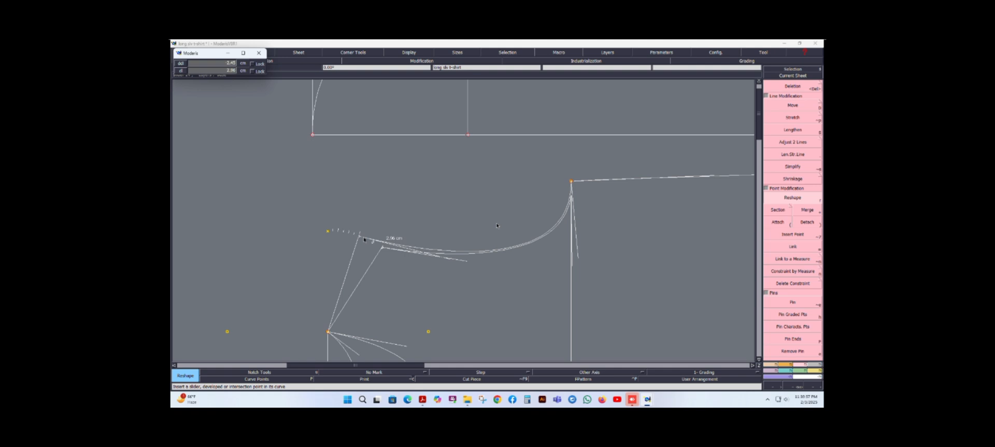
pyautogui.press('Down')
pyautogui.write('3')
pyautogui.press('Return')
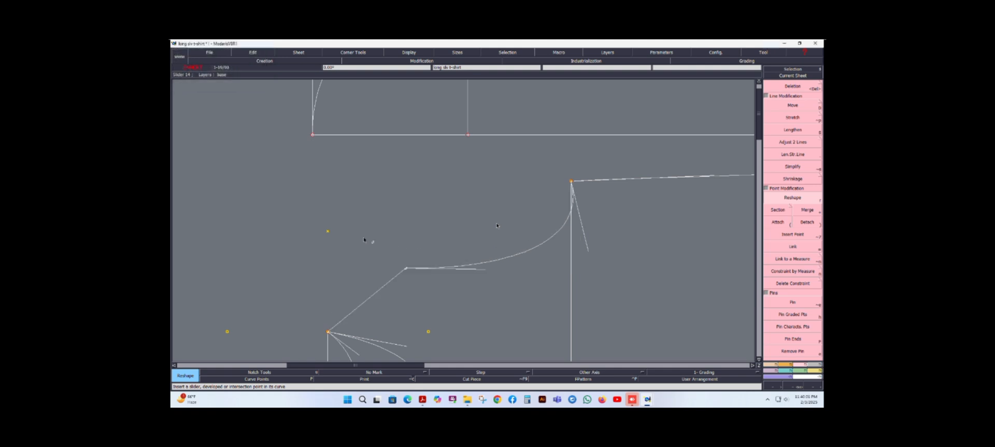
pyautogui.hotkey('ctrl', 'z')
# - Reshape the body's shoulder tip back up along its guide curve to a developed distance of about 3.03 cm
pyautogui.click(382, 247)
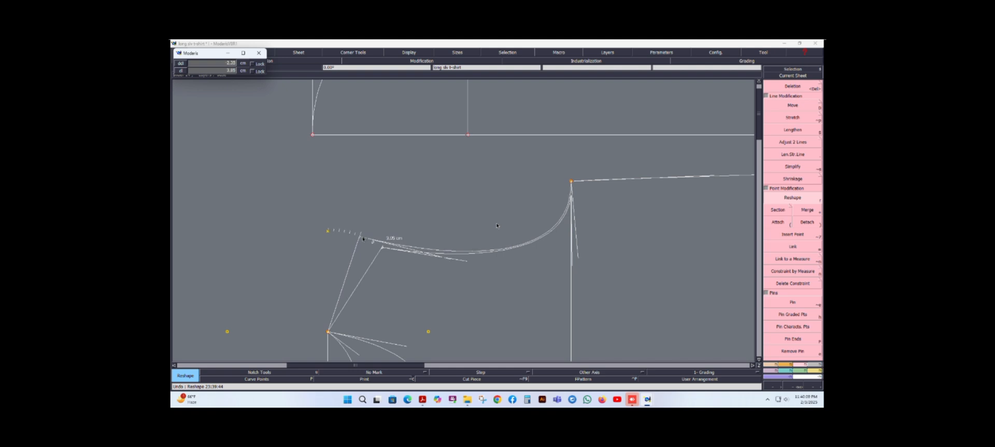
pyautogui.click(363, 239)
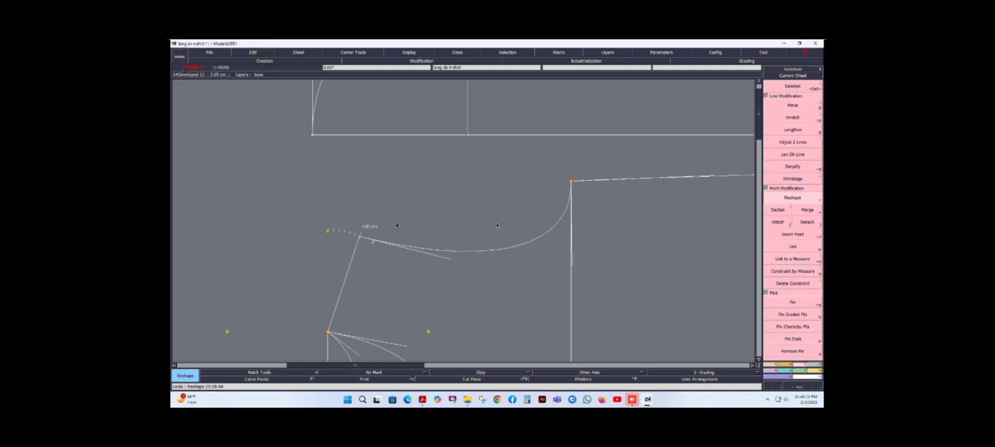
pyautogui.click(360, 237)
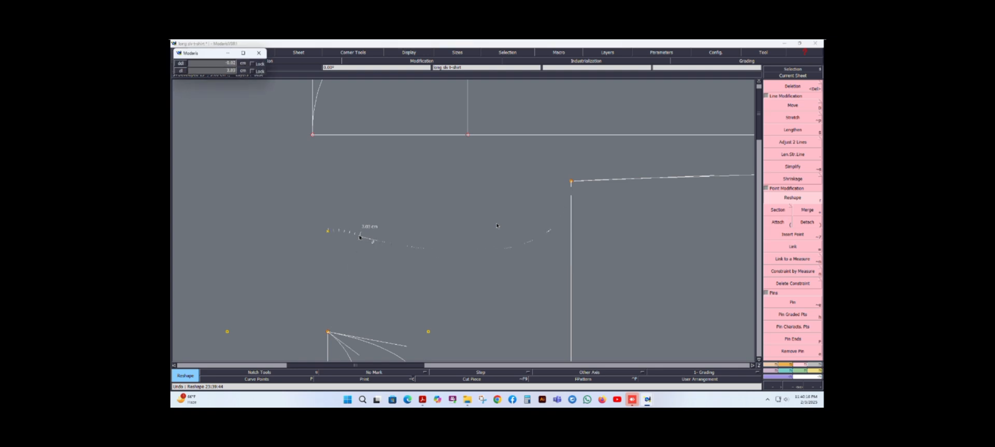
pyautogui.click(360, 237)
# - Hide the curve handles on the sleeve and body drafts
pyautogui.scroll(-2, 399, 220)
pyautogui.scroll(-1, 397, 146)
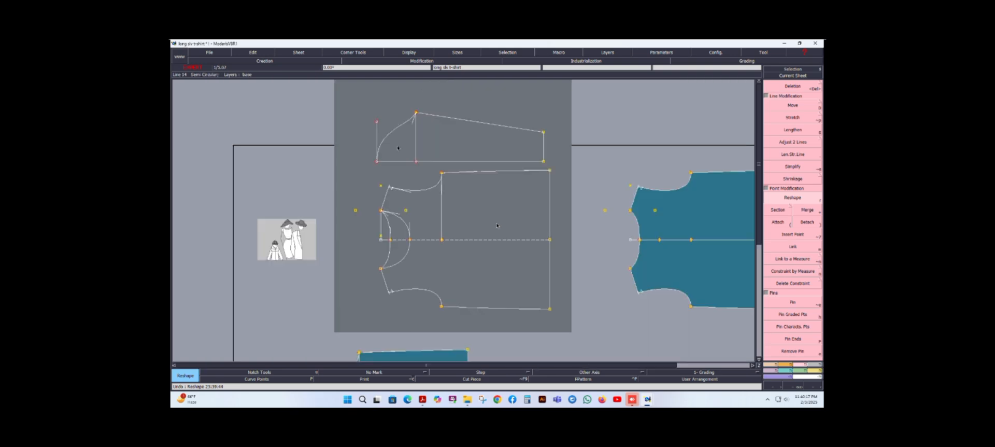
pyautogui.scroll(1, 404, 107)
pyautogui.scroll(1, 406, 111)
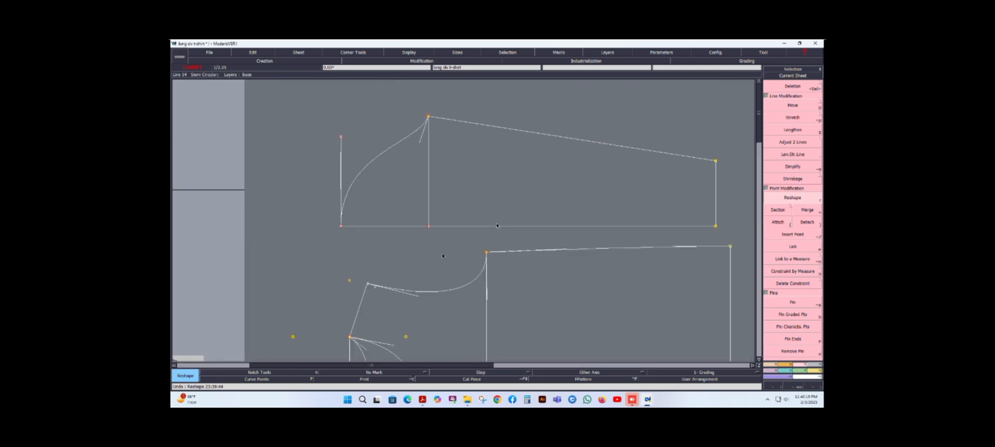
pyautogui.click(409, 52)
pyautogui.click(402, 189)
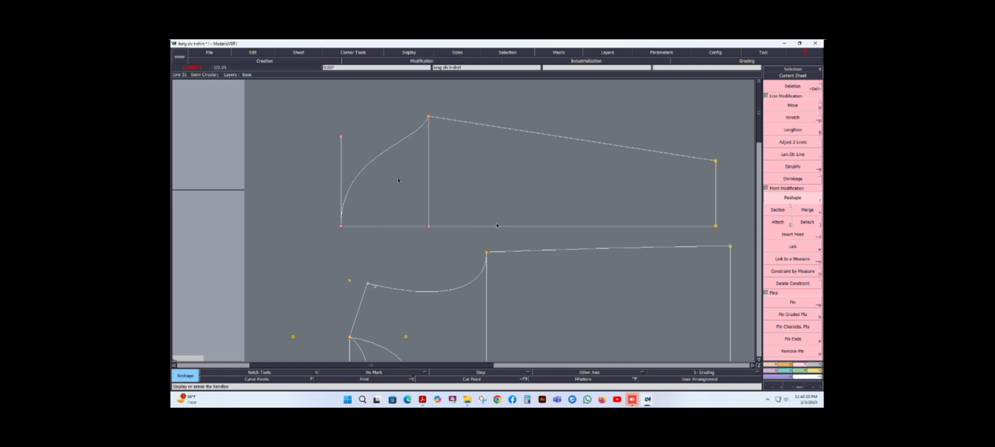
# - Place a developed point near the middle of the sleeve cap curve, developed from the curve's lower end
pyautogui.scroll(-1, 368, 234)
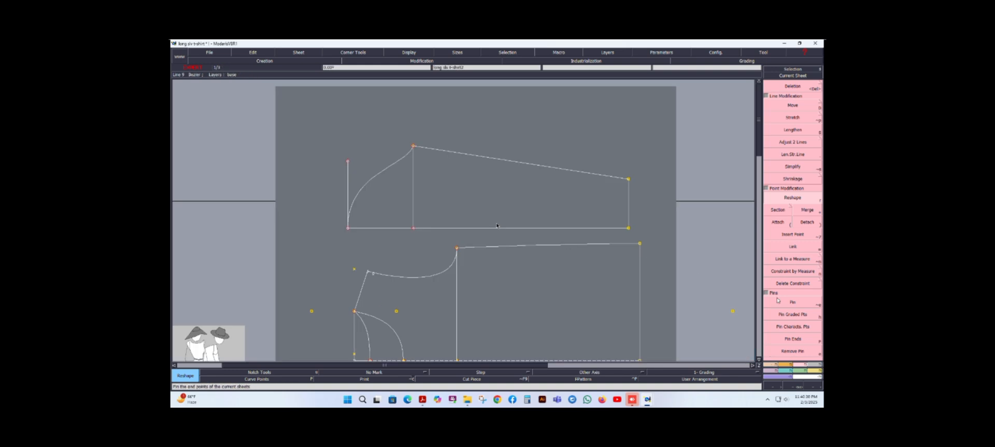
pyautogui.click(772, 365)
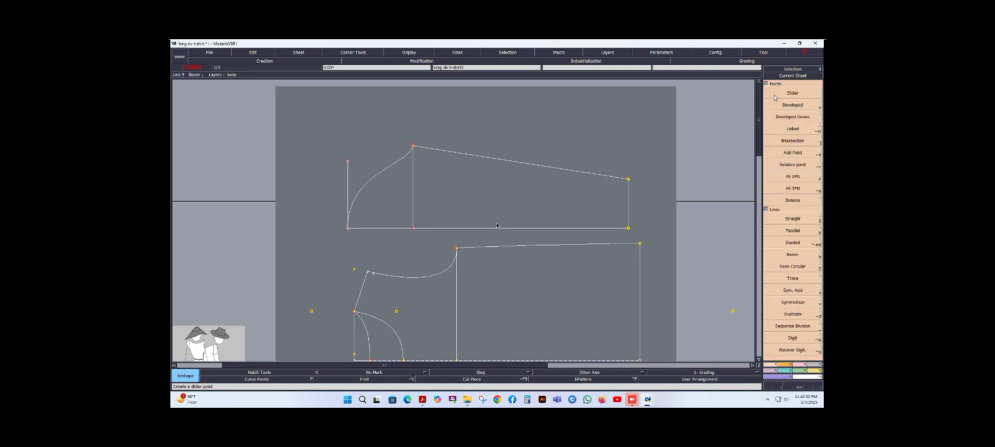
pyautogui.click(789, 105)
pyautogui.click(347, 224)
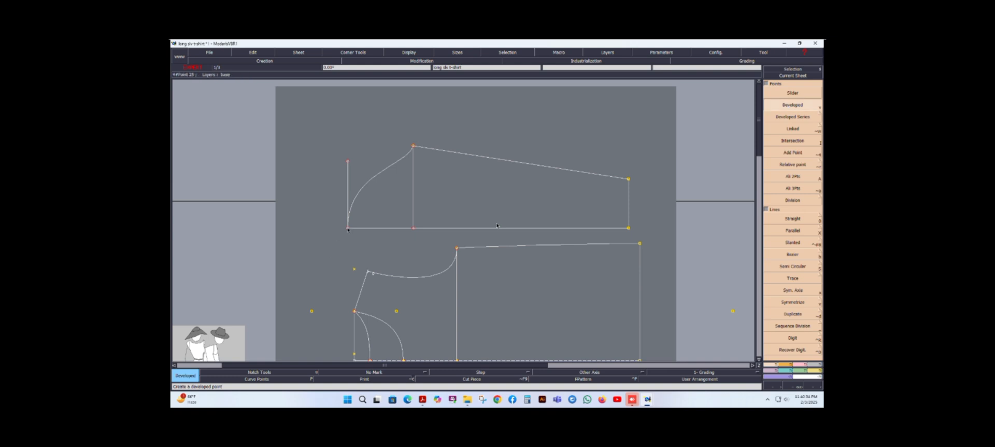
pyautogui.click(385, 183)
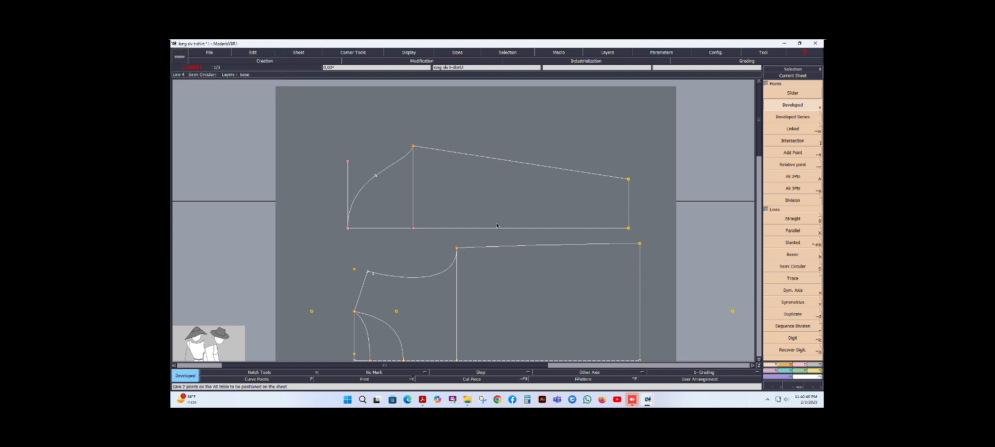
# - Create a dynamic length measure along the body draft's armhole curve from the shoulder tip to the underarm point
pyautogui.click(814, 371)
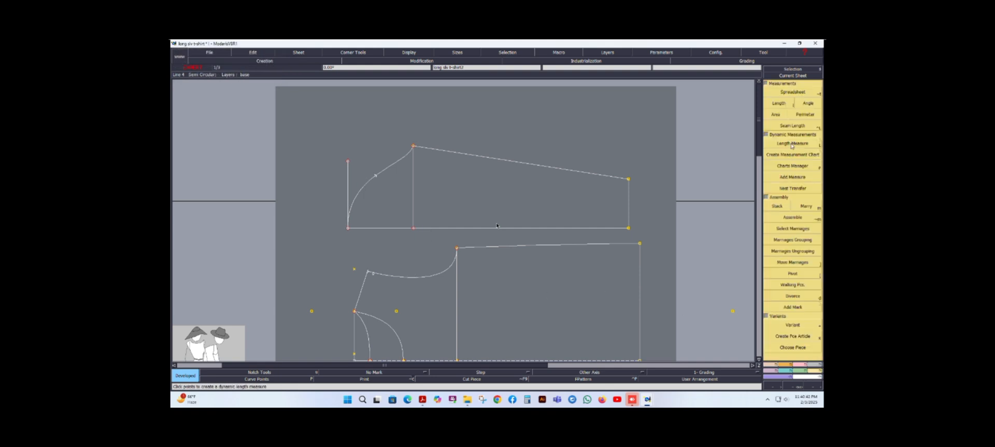
pyautogui.click(791, 144)
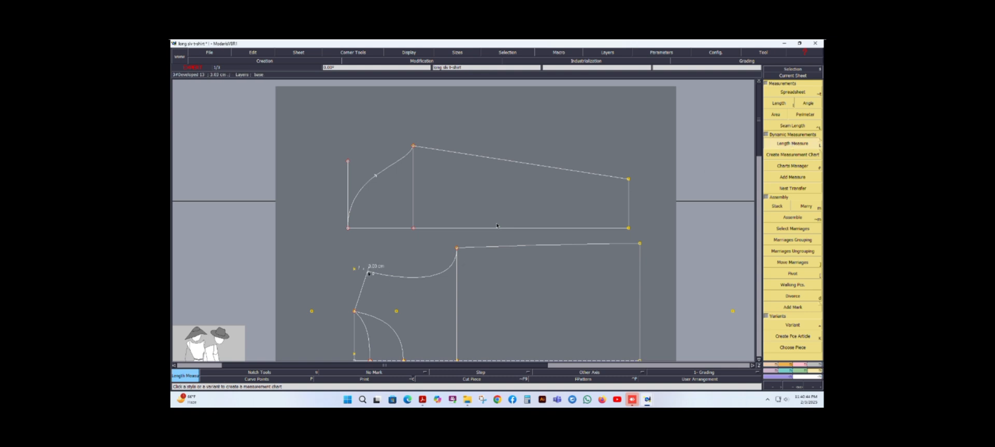
pyautogui.click(456, 248)
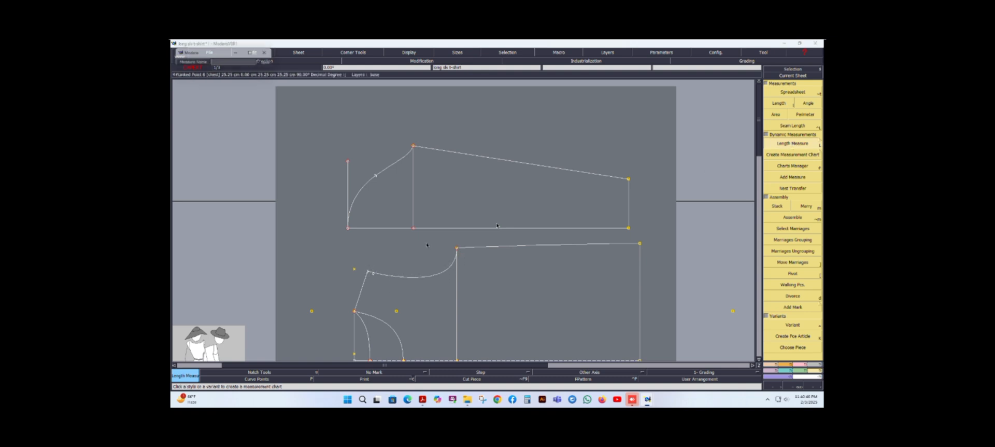
pyautogui.press('Return')
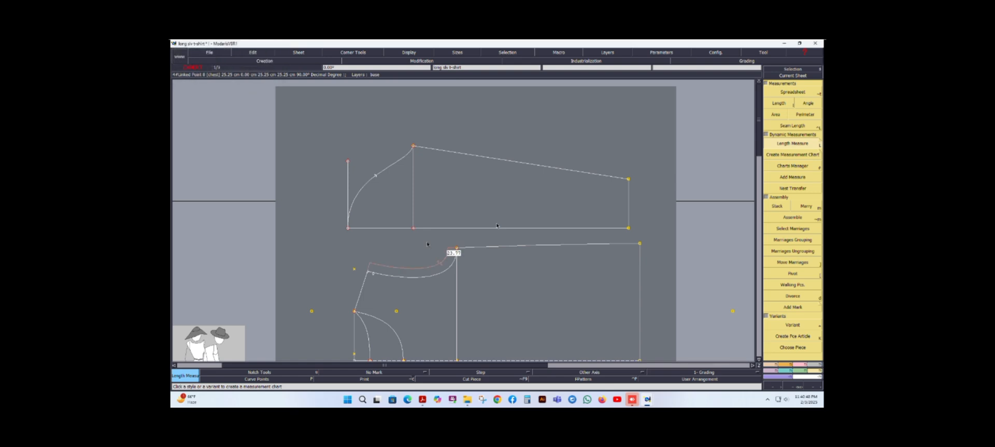
# - Try to link the developed point on the sleeve cap curve to the armhole measure
pyautogui.click(802, 365)
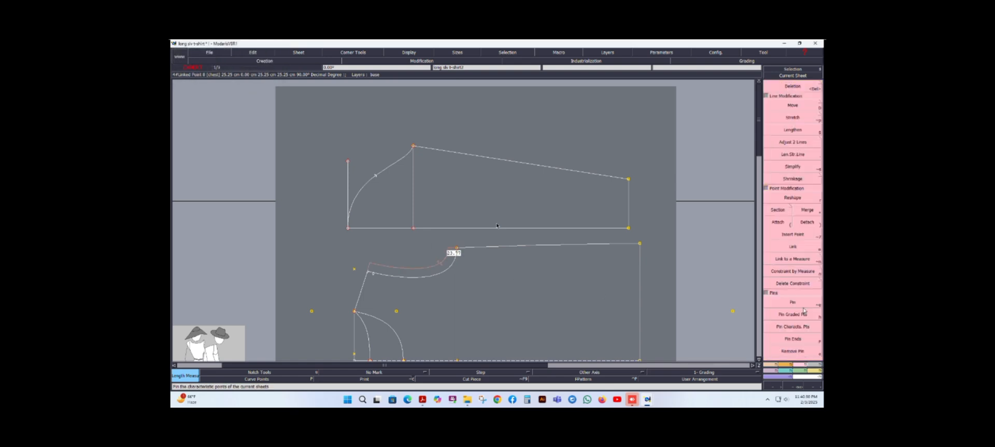
pyautogui.click(800, 247)
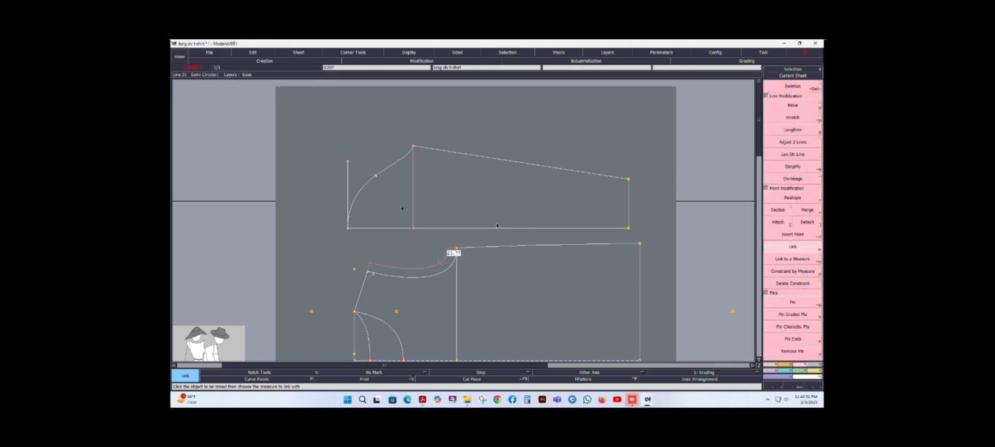
pyautogui.click(375, 175)
pyautogui.click(427, 269)
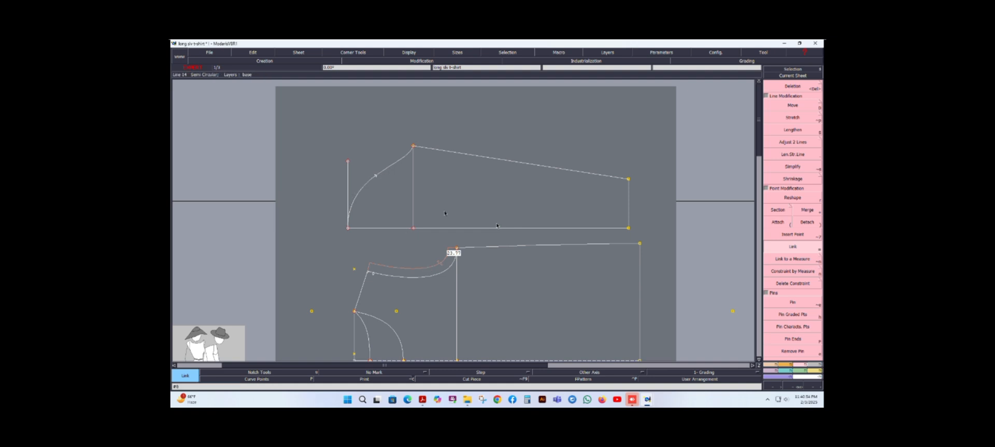
pyautogui.click(376, 177)
pyautogui.click(426, 268)
# - Constrain the sleeve cap's developed point by the dynamic armhole measure
pyautogui.click(793, 270)
pyautogui.click(377, 176)
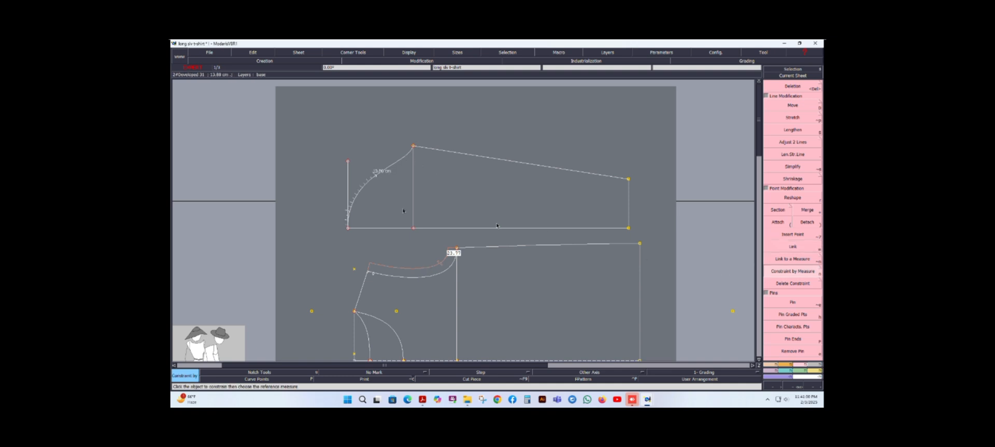
pyautogui.click(427, 267)
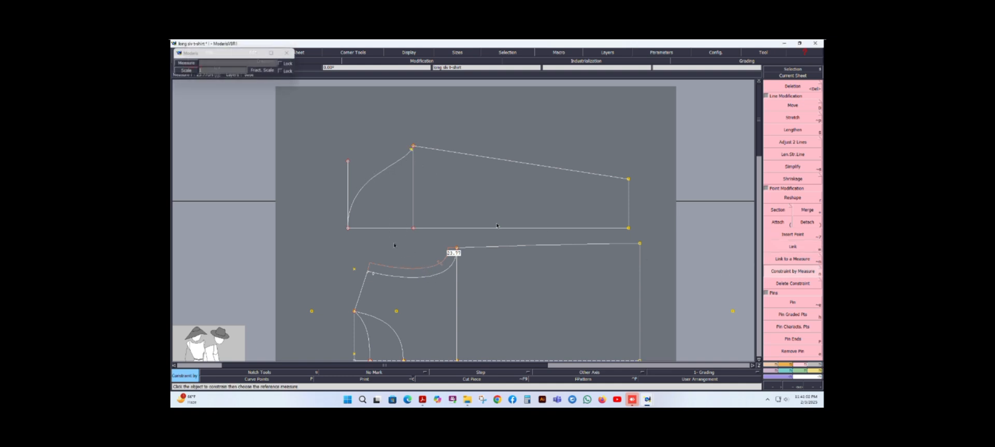
# - Place a notch on the constrained developed point near the upper end of the sleeve cap curve
pyautogui.scroll(5, 406, 144)
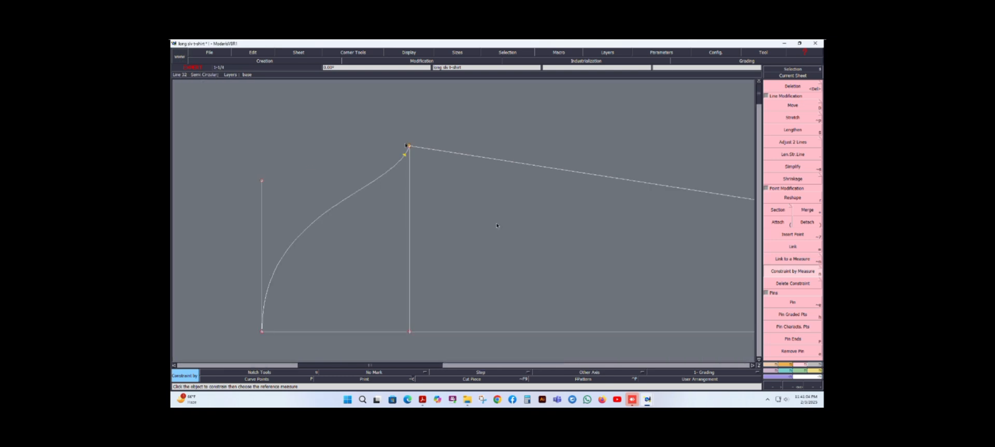
pyautogui.scroll(2, 406, 145)
pyautogui.click(788, 362)
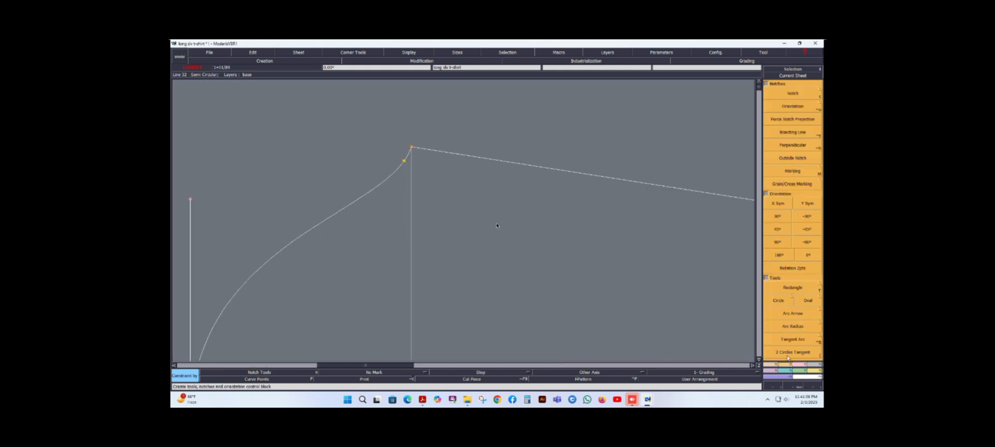
pyautogui.click(792, 93)
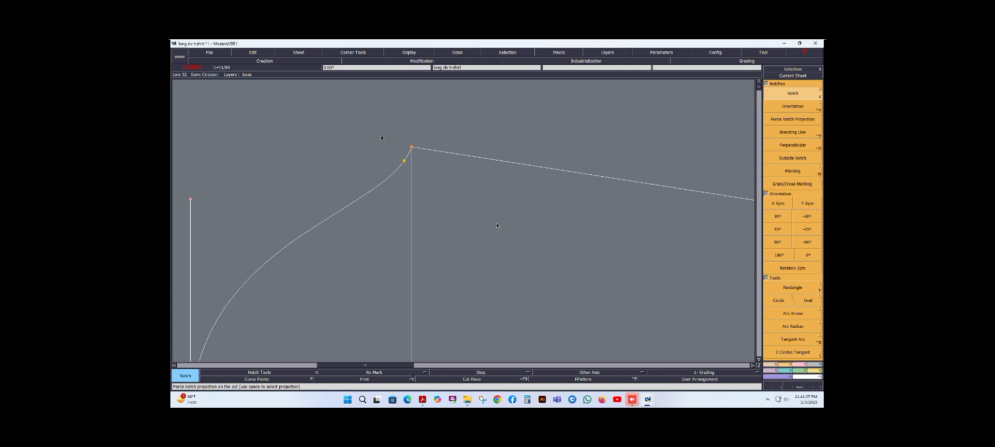
pyautogui.click(404, 160)
pyautogui.scroll(-2, 415, 158)
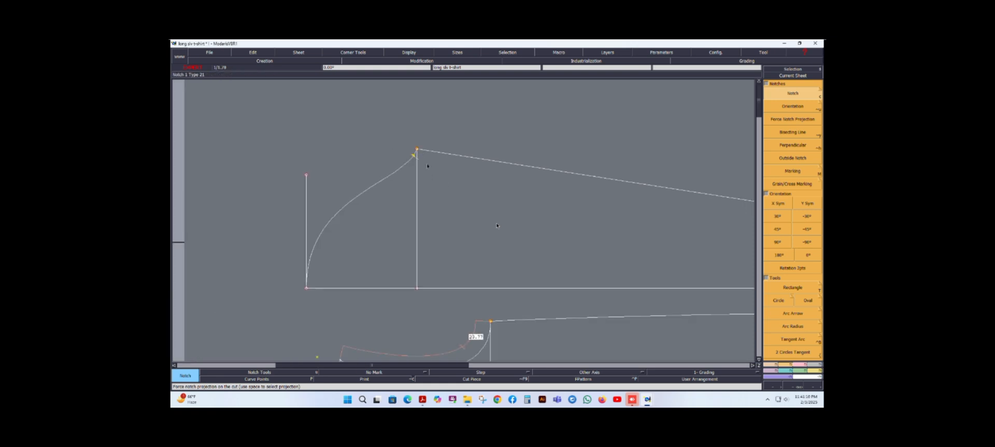
# - Show the curves in all sizes and examine each size's notch position against the sleeve cap's upper corner
pyautogui.scroll(2, 444, 203)
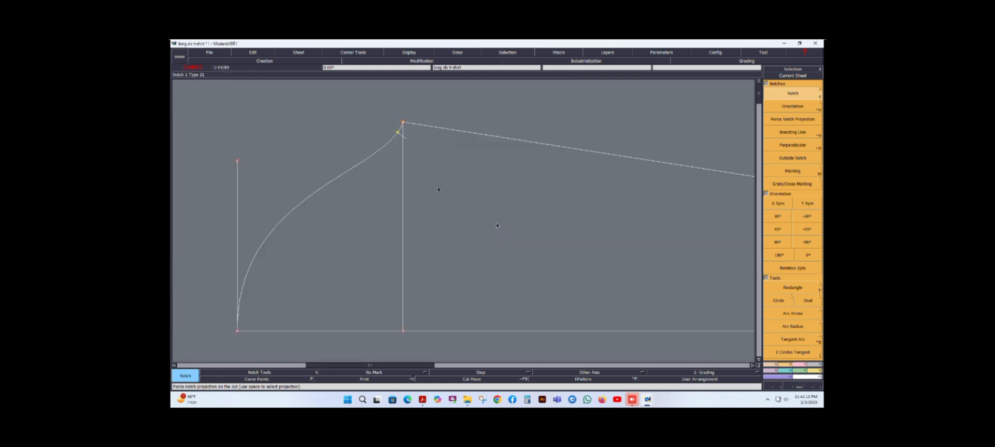
pyautogui.scroll(-2, 397, 201)
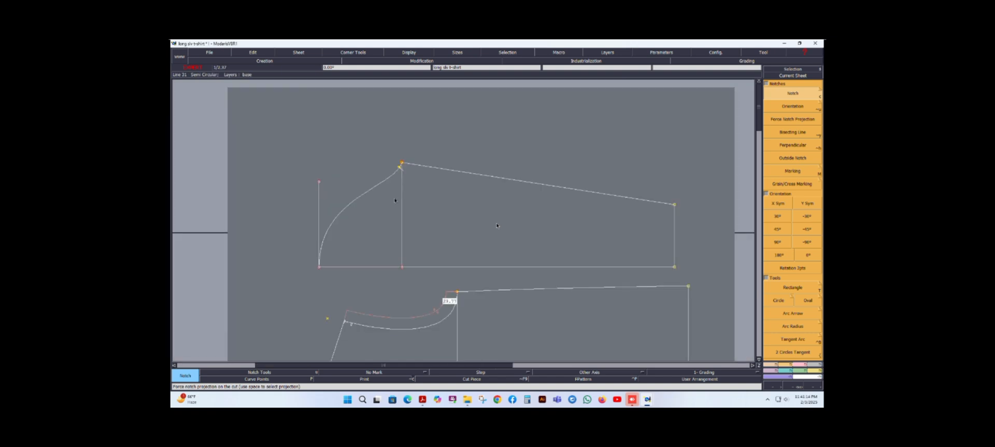
pyautogui.scroll(-2, 395, 200)
pyautogui.scroll(1, 417, 215)
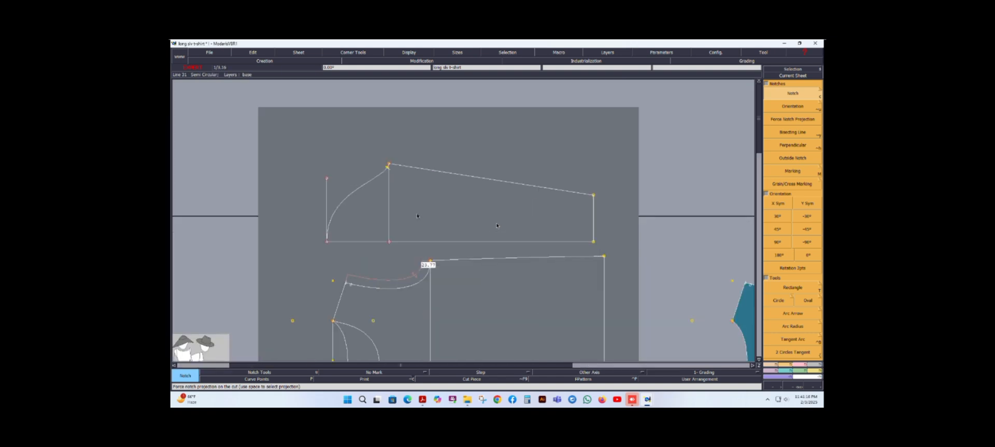
pyautogui.press('F9')
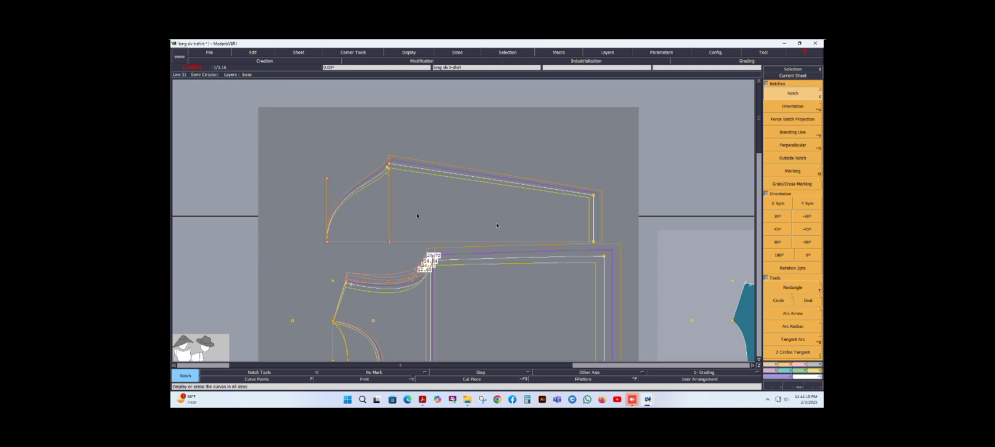
pyautogui.scroll(3, 372, 199)
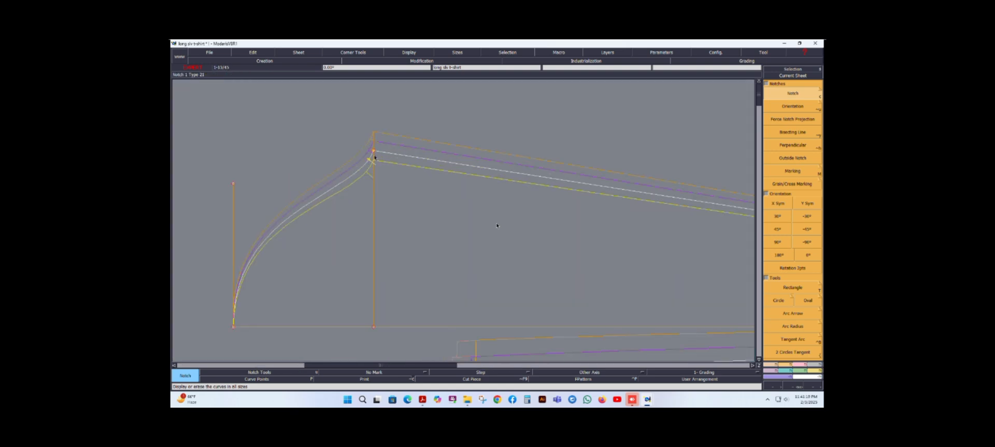
pyautogui.scroll(-2, 368, 155)
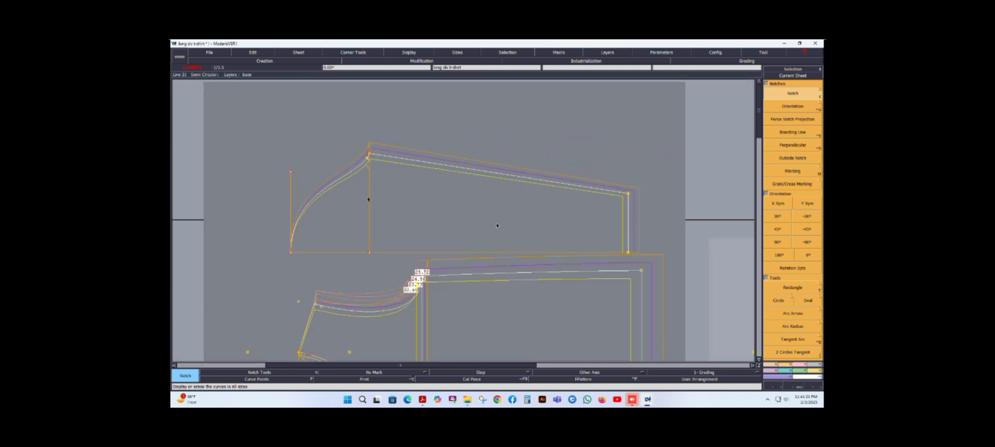
pyautogui.scroll(2, 377, 136)
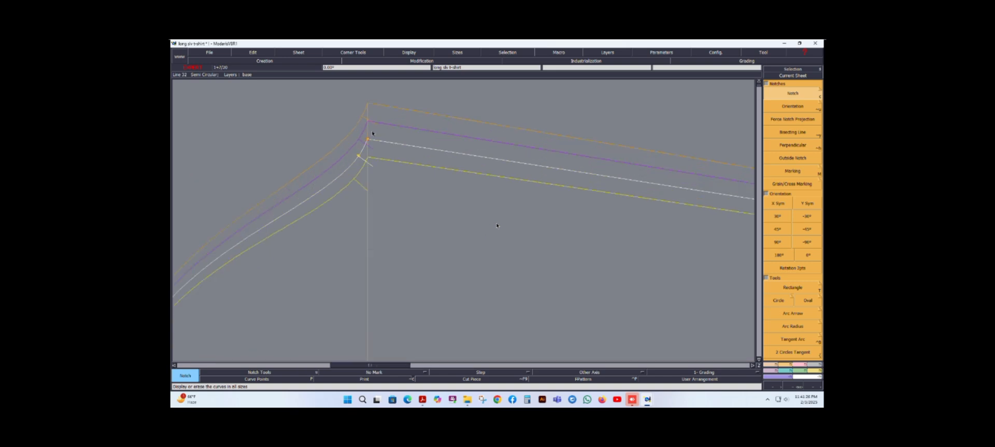
pyautogui.scroll(-2, 372, 133)
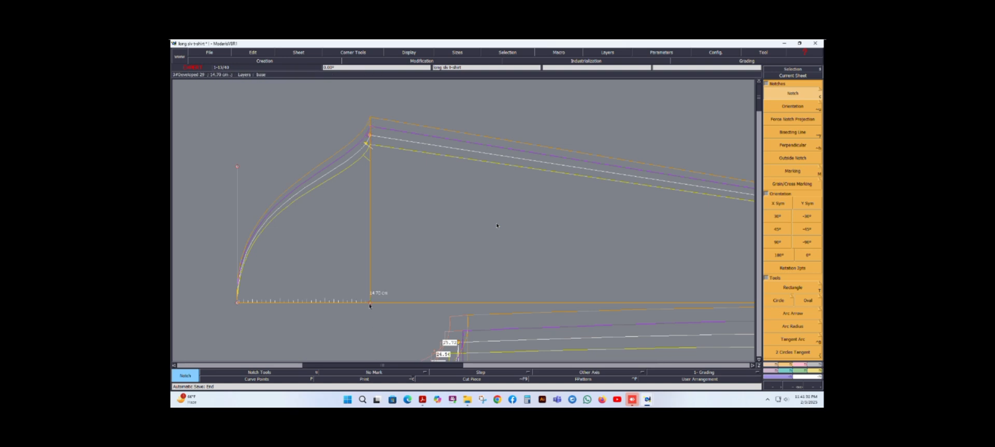
# - Set the grading of the developed point on the sleeve's base line, below the cap's upper corner, to 0.25 between sizes
pyautogui.click(796, 371)
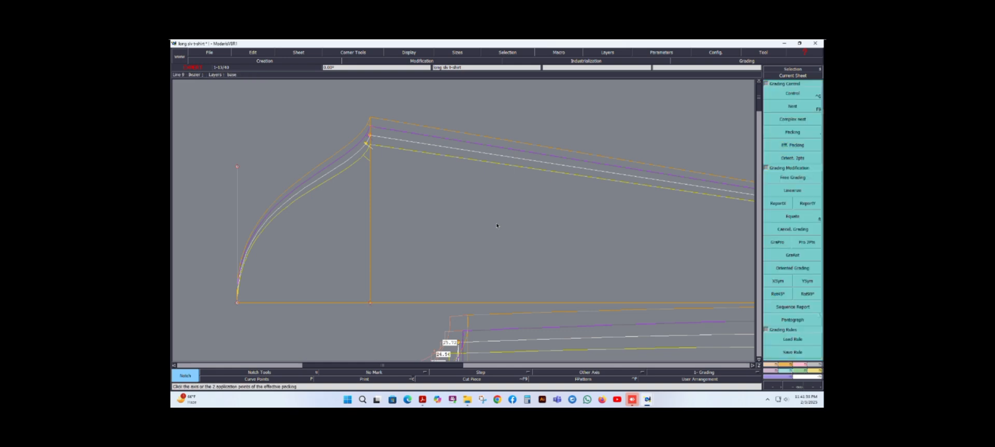
pyautogui.click(806, 96)
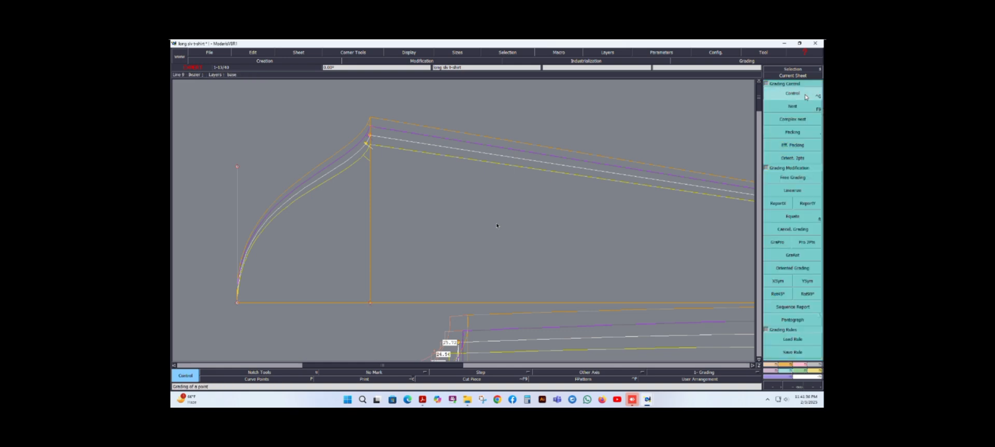
pyautogui.click(371, 304)
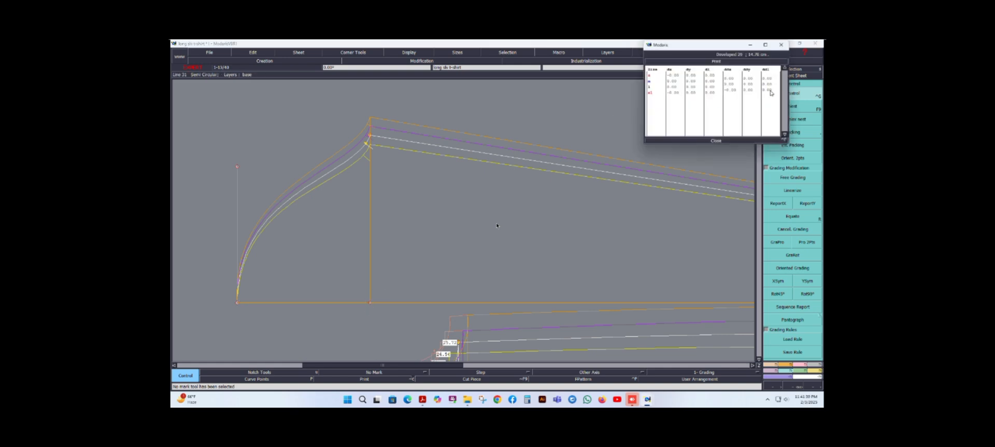
pyautogui.moveTo(771, 92); pyautogui.dragTo(769, 91)
pyautogui.press('Return')
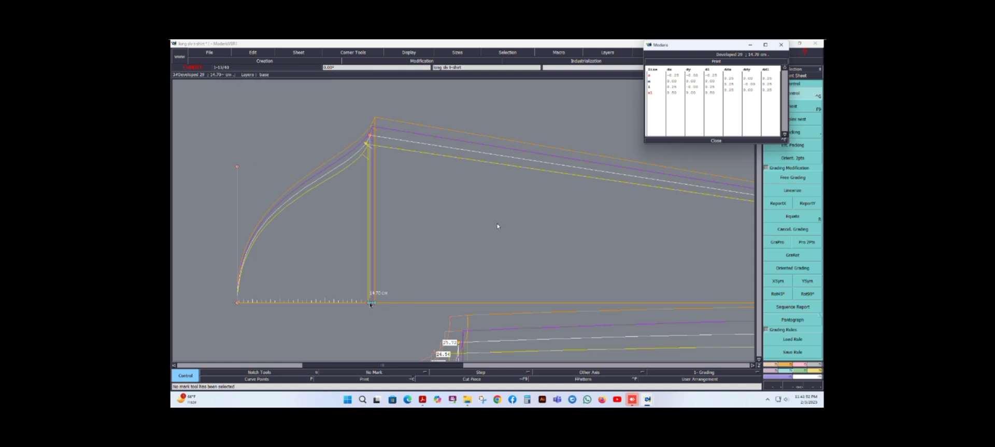
# - Reshape the developed point on the sleeve's base line to about 13.27 cm and check the notch against the cap's upper corner
pyautogui.click(801, 364)
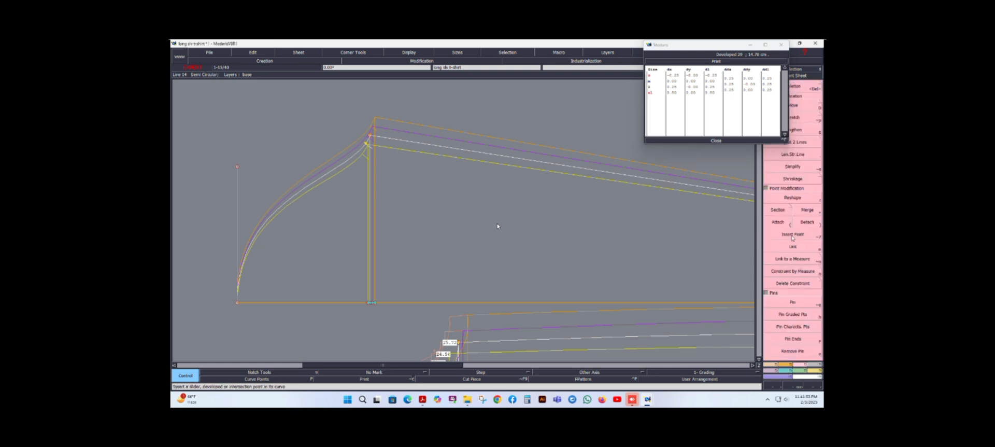
pyautogui.click(795, 197)
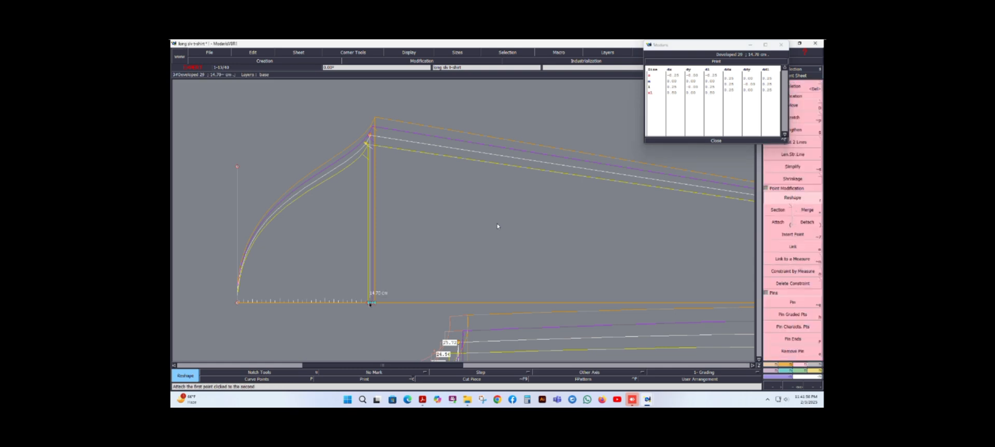
pyautogui.moveTo(370, 303); pyautogui.dragTo(366, 303)
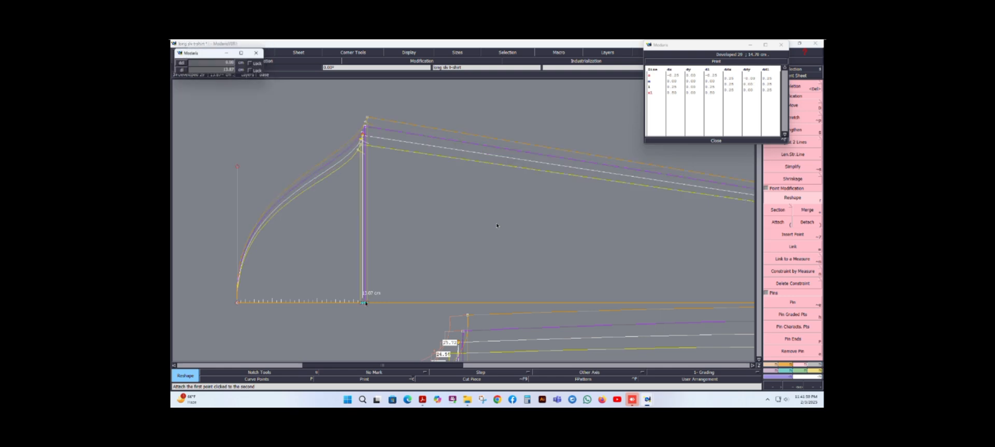
pyautogui.click(361, 303)
pyautogui.scroll(1, 361, 120)
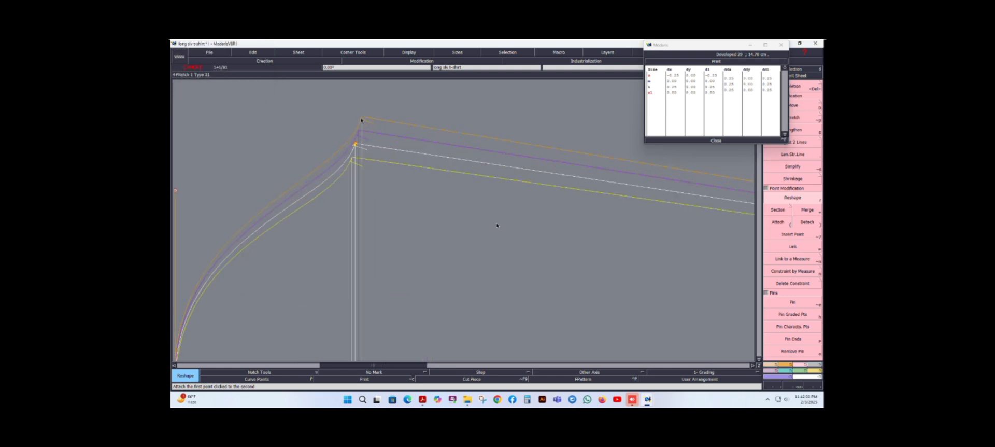
pyautogui.scroll(1, 356, 135)
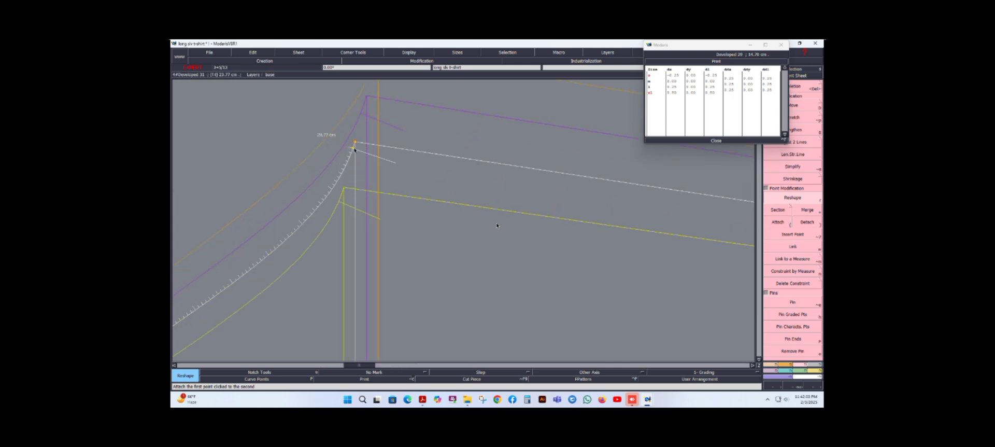
pyautogui.scroll(-1, 357, 190)
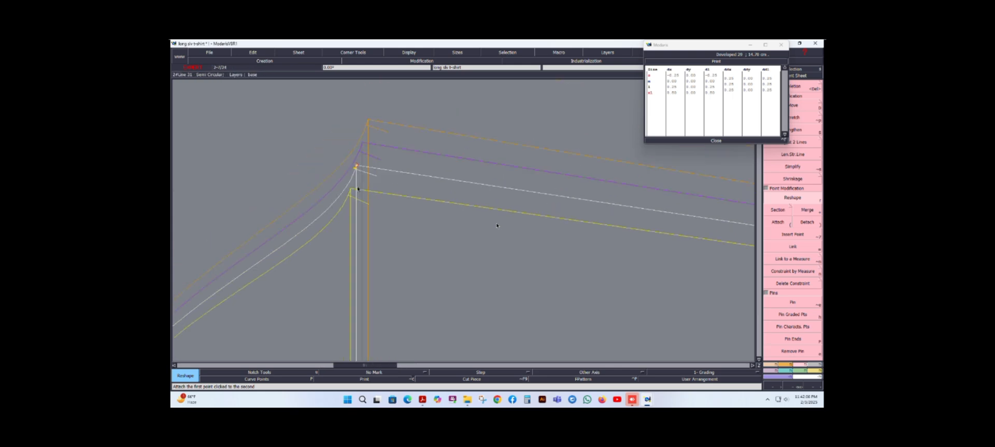
# - Reshape the same base-line point further to about 13.05 cm so the cap's upper corner meets the notch
pyautogui.scroll(-5, 357, 189)
pyautogui.scroll(2, 357, 244)
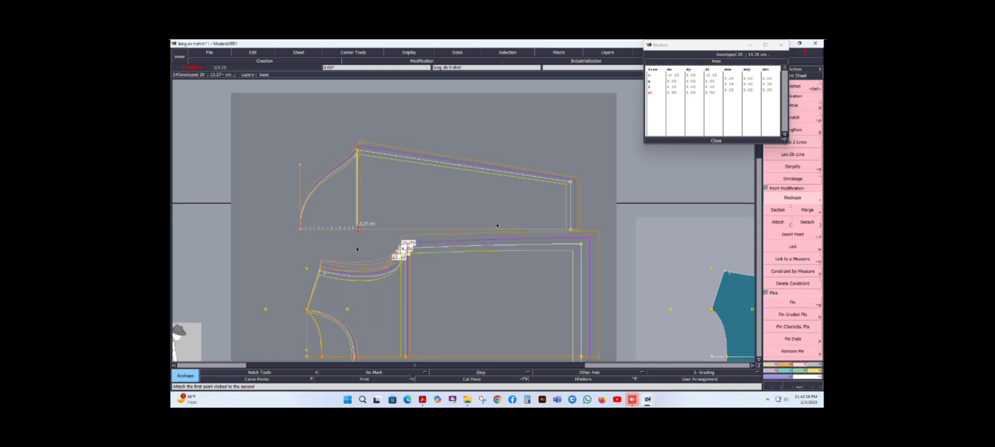
pyautogui.click(360, 225)
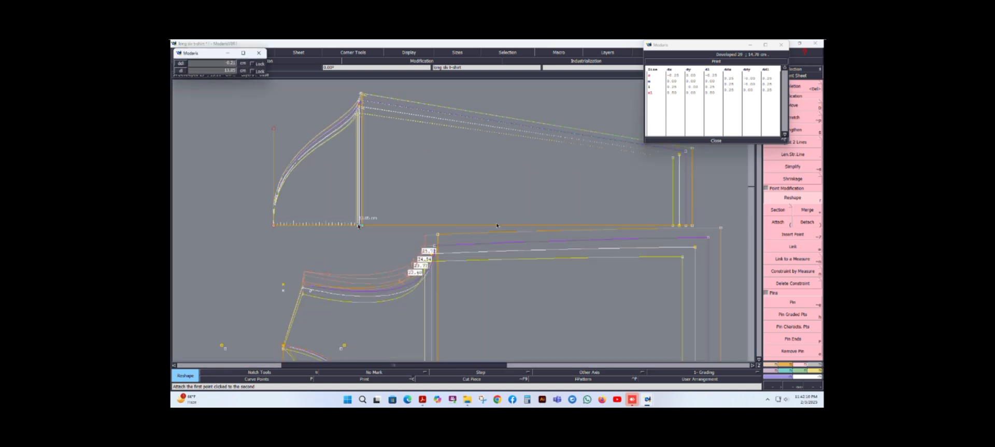
pyautogui.scroll(2, 356, 98)
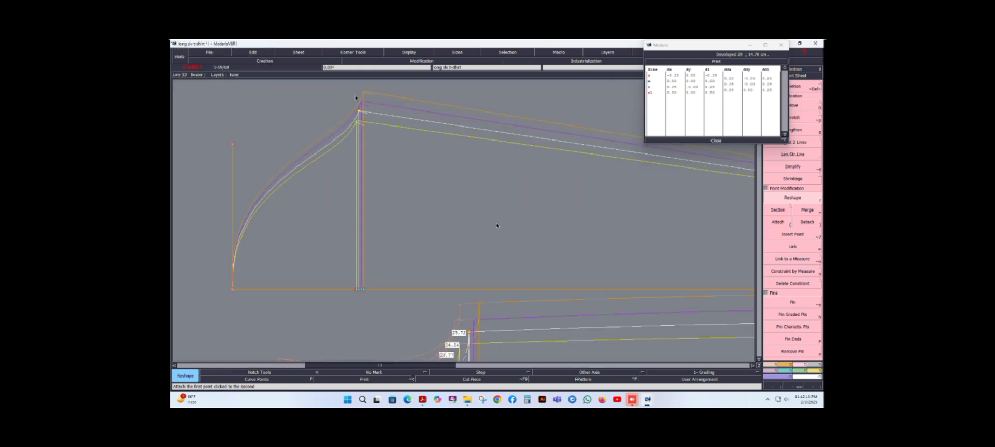
pyautogui.scroll(2, 356, 98)
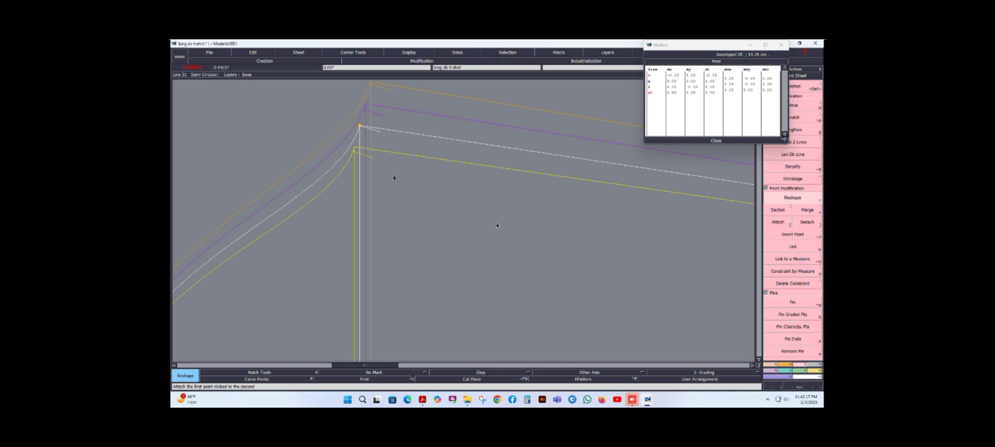
# - Try a grading of 0.3 between all sizes for the base-line developed point below the sleeve cap's upper corner
pyautogui.moveTo(766, 78); pyautogui.dragTo(771, 91)
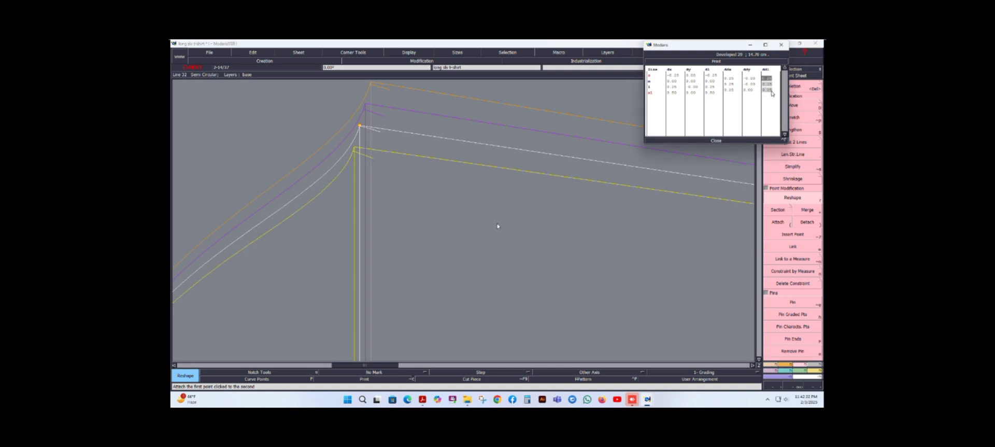
pyautogui.write('.3')
pyautogui.press('Return')
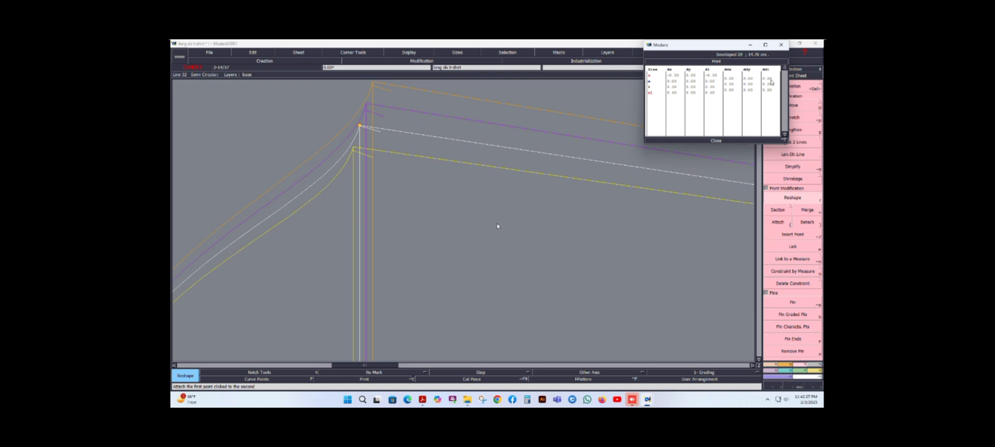
# - Set the grading of the sleeve's base-line developed point to 0.4 between all sizes
pyautogui.moveTo(771, 80); pyautogui.dragTo(771, 91)
pyautogui.write('.4')
pyautogui.press('Return')
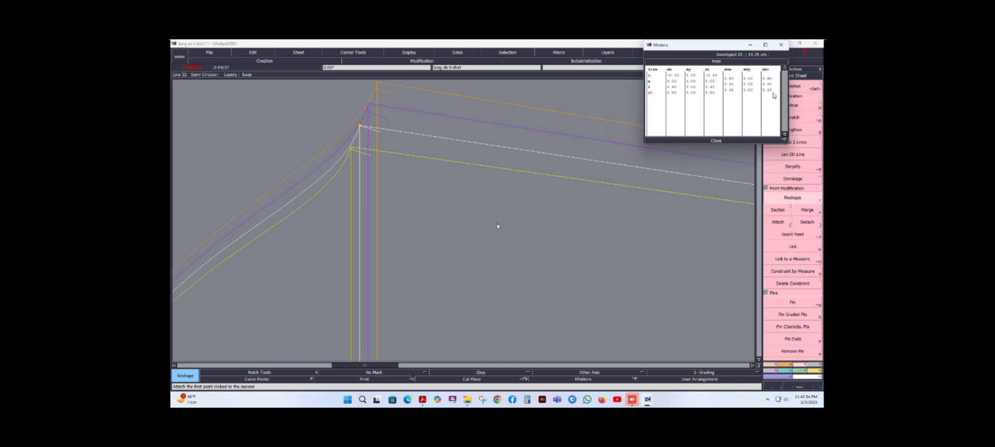
# - Set the base-line developed point's grading steps for sizes l and xl to 0.2
pyautogui.click(771, 93)
pyautogui.click(771, 93)
pyautogui.press('Down')
pyautogui.write('.3')
pyautogui.press('Return')
pyautogui.press('BackSpace')
pyautogui.press('Return')
pyautogui.click(771, 92)
pyautogui.write('0.2')
pyautogui.press('Return')
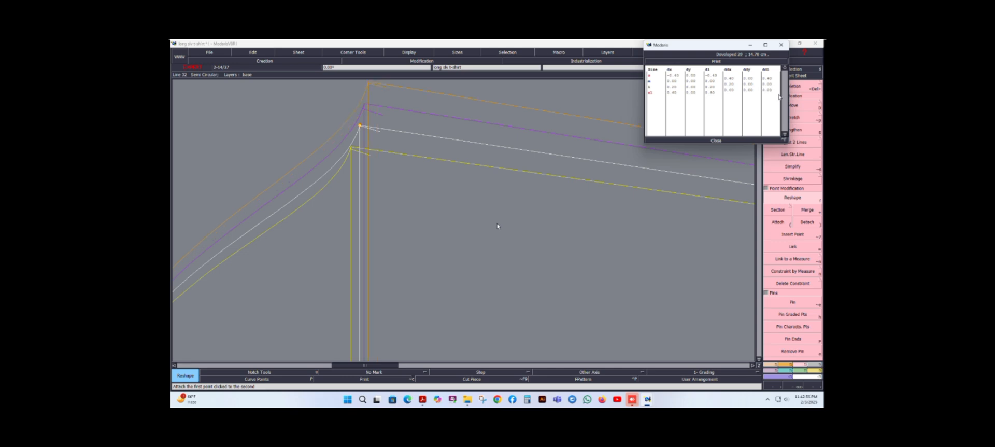
# - Set the base-line developed point's grading step for size l to 0.1 and close the grading table
pyautogui.click(767, 85)
pyautogui.write('0.1')
pyautogui.press('Return')
pyautogui.click(769, 90)
pyautogui.press('Return')
pyautogui.click(721, 140)
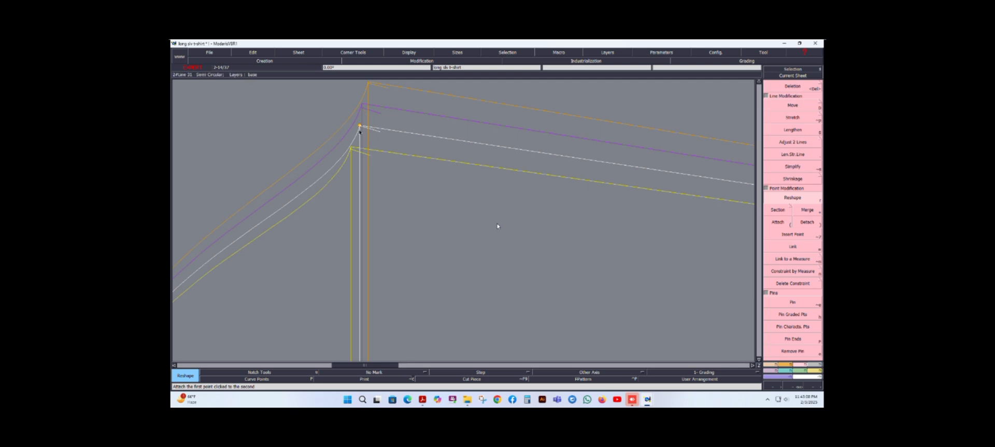
# - Save the long sleeve T-shirt model over its existing file
pyautogui.scroll(-2, 375, 145)
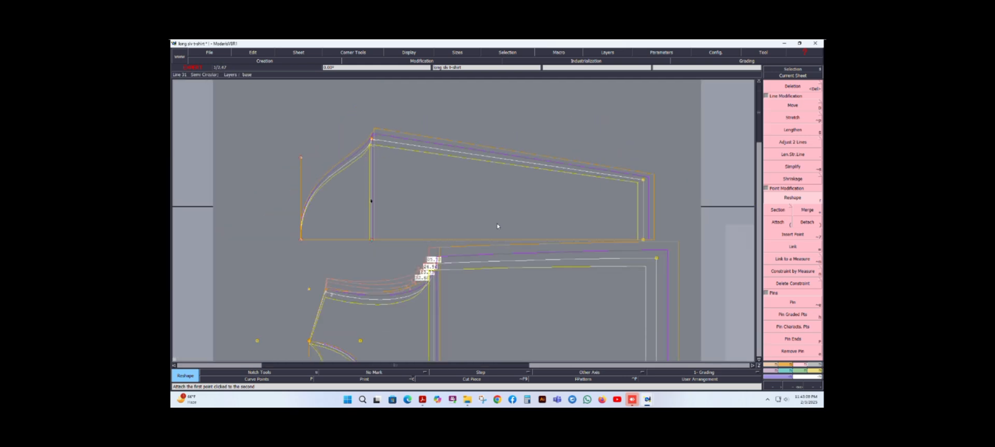
pyautogui.scroll(-1, 371, 200)
pyautogui.scroll(2, 377, 236)
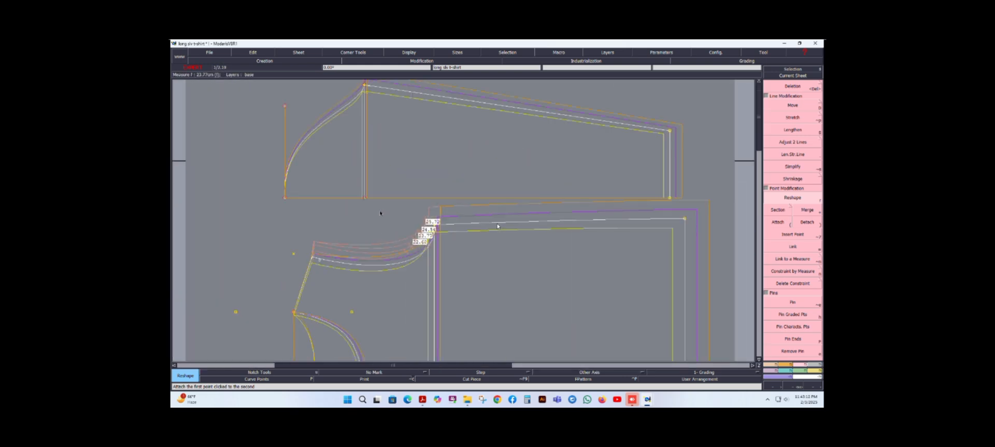
pyautogui.scroll(-3, 380, 212)
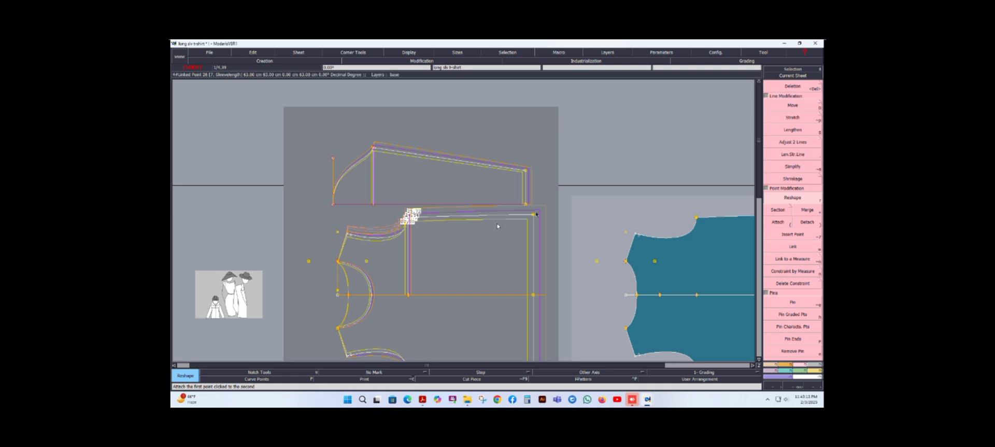
pyautogui.click(209, 53)
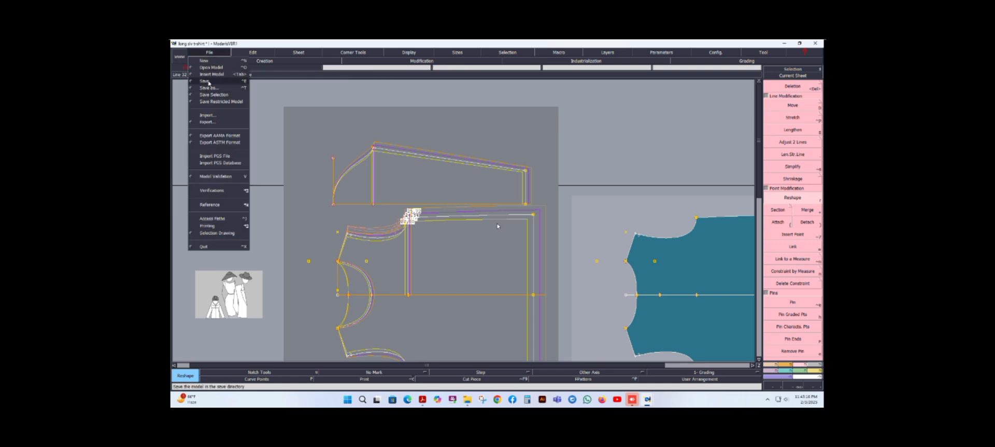
pyautogui.click(204, 81)
pyautogui.click(452, 258)
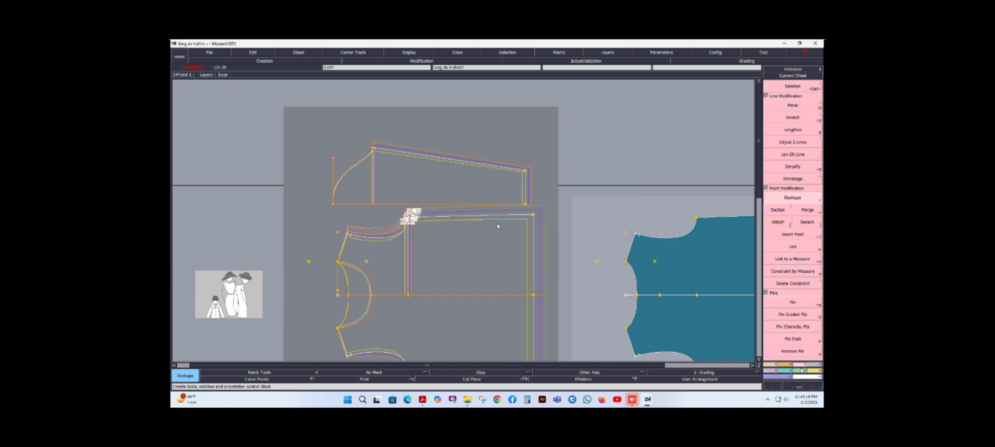
# - Extract the half sleeve as a seam piece from both areas of the sleeve draft and arrange all sheets
pyautogui.click(814, 364)
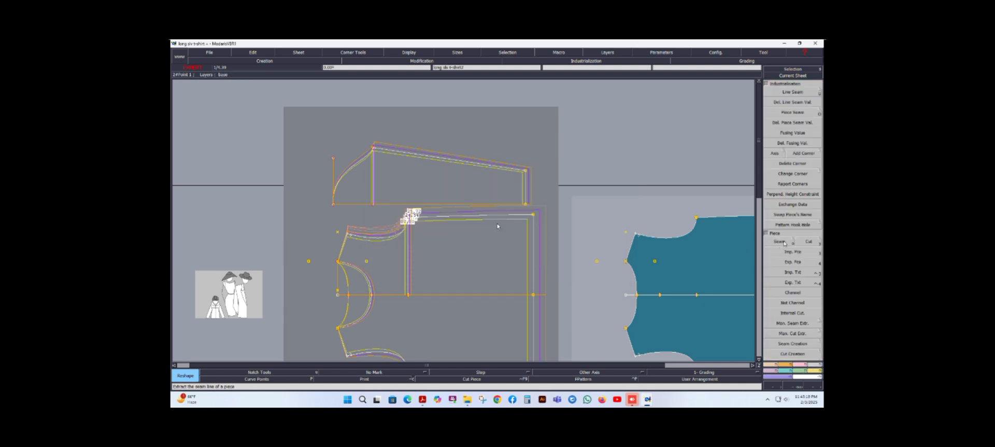
pyautogui.click(780, 241)
pyautogui.click(353, 187)
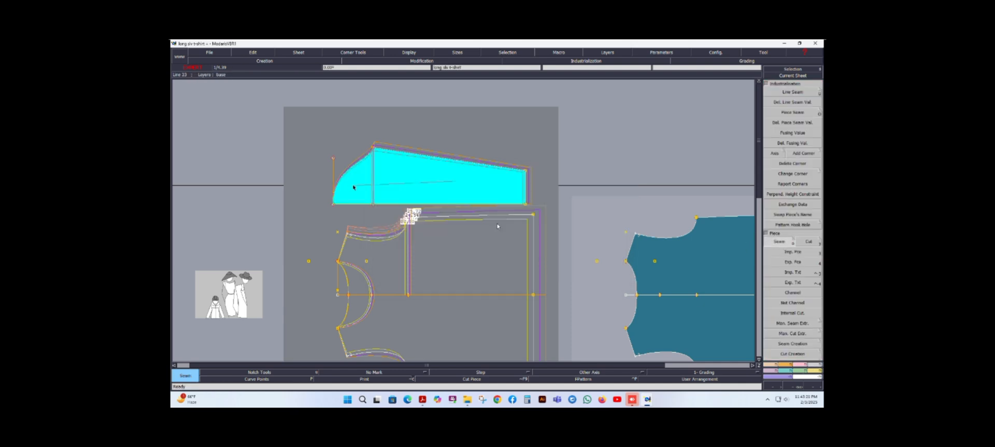
pyautogui.click(422, 173)
pyautogui.press('j')
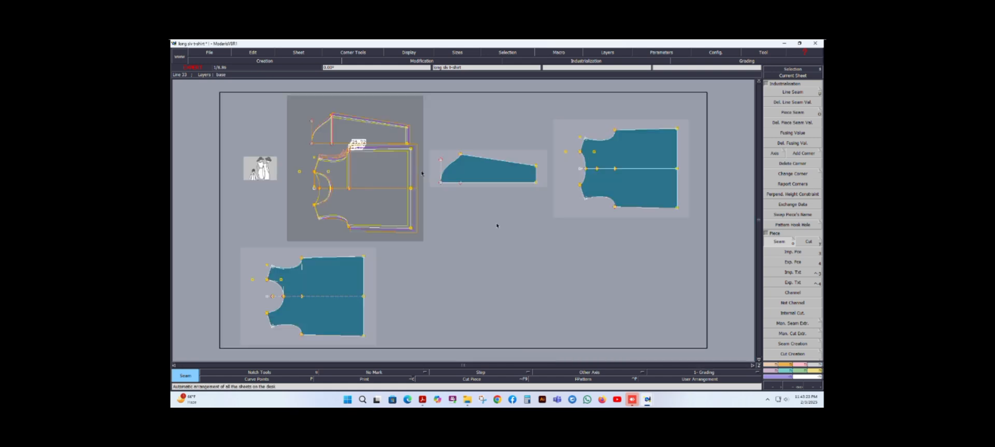
# - Mirror the half sleeve piece about its straight base line with Sym 2Pts, inspect the full sleeve and rearrange the sheets
pyautogui.click(766, 371)
pyautogui.click(792, 146)
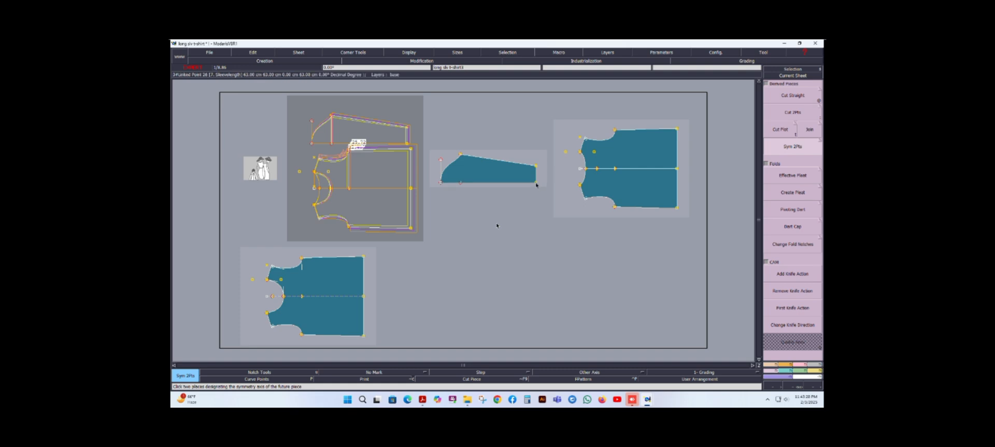
pyautogui.click(441, 183)
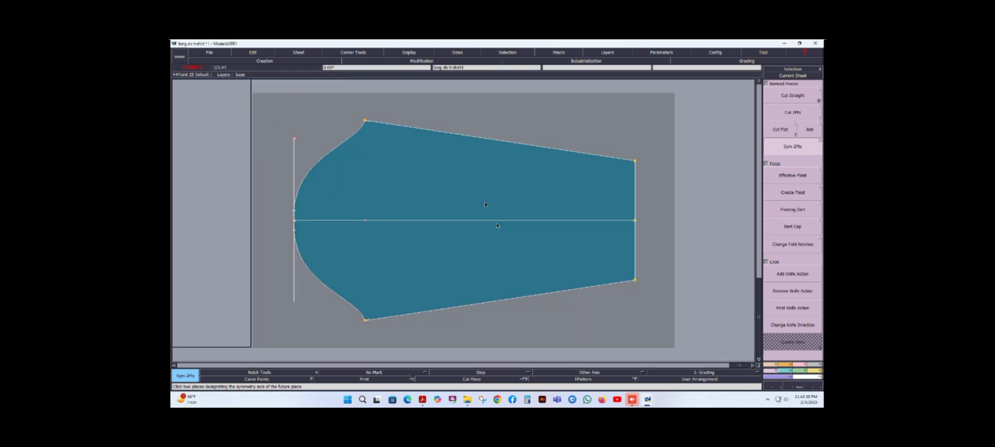
pyautogui.scroll(2, 294, 224)
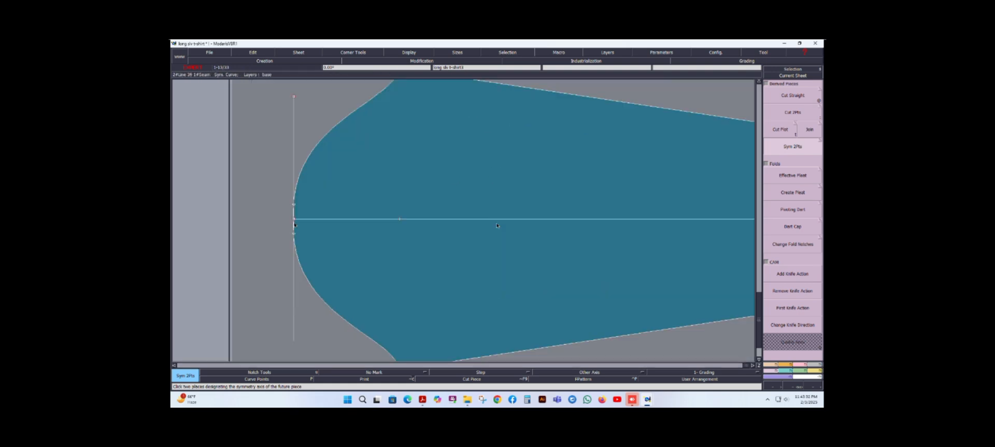
pyautogui.scroll(-2, 404, 197)
pyautogui.scroll(3, 411, 139)
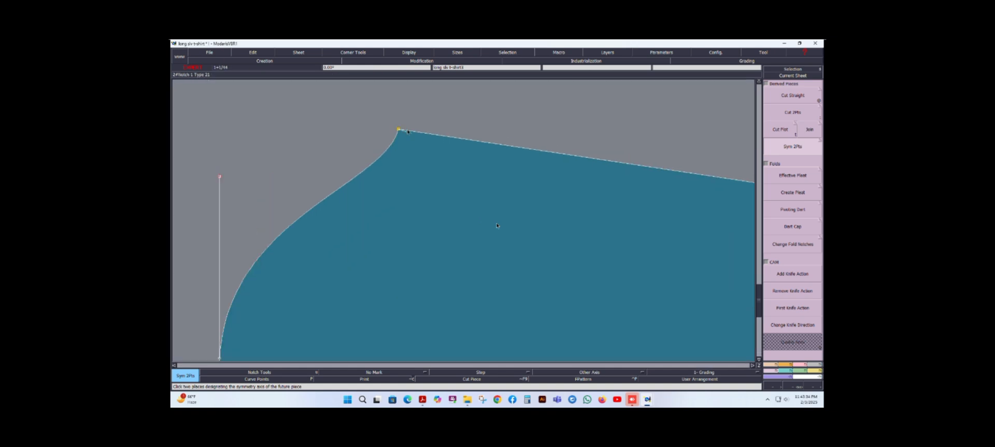
pyautogui.scroll(-6, 402, 133)
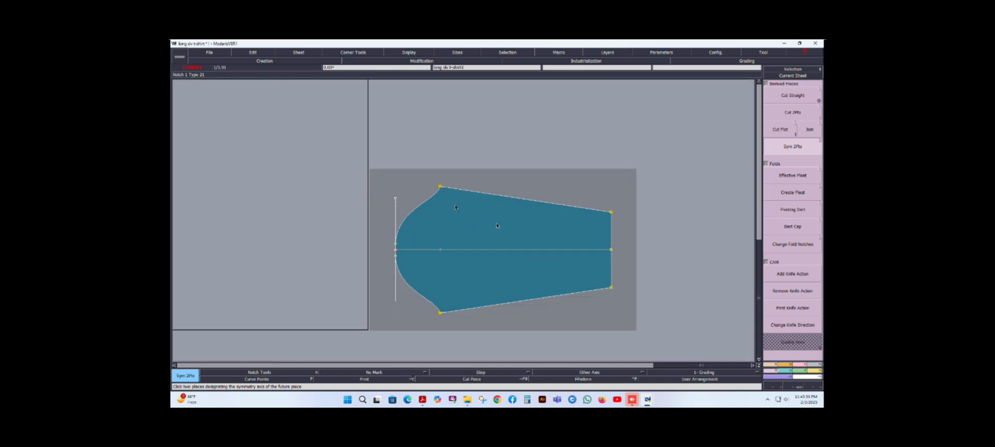
pyautogui.press('j')
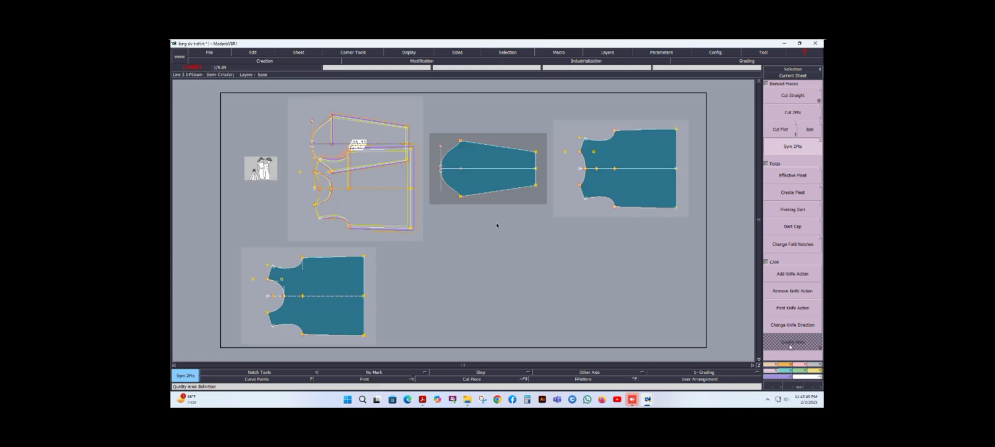
# - Move the full sleeve outline on the base drafting sheet above the body outline so they no longer overlap
pyautogui.click(800, 366)
pyautogui.click(793, 106)
pyautogui.scroll(1, 379, 213)
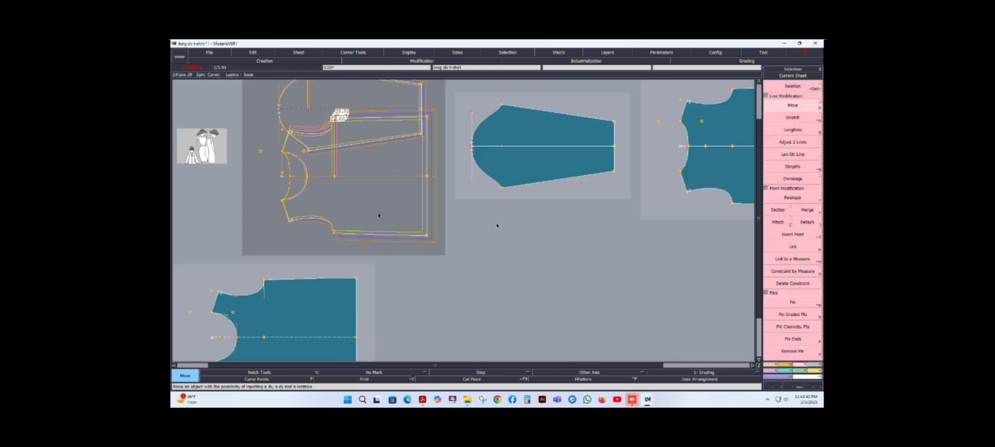
pyautogui.scroll(-2, 369, 192)
pyautogui.click(342, 151)
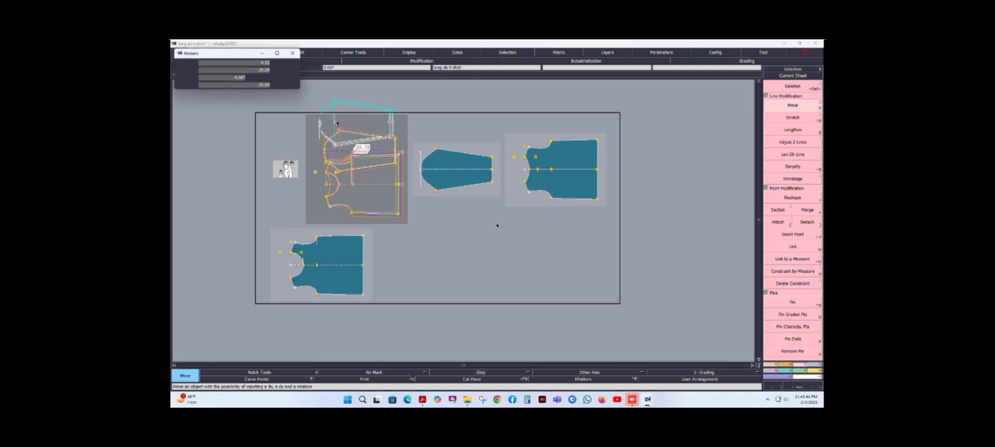
pyautogui.click(337, 117)
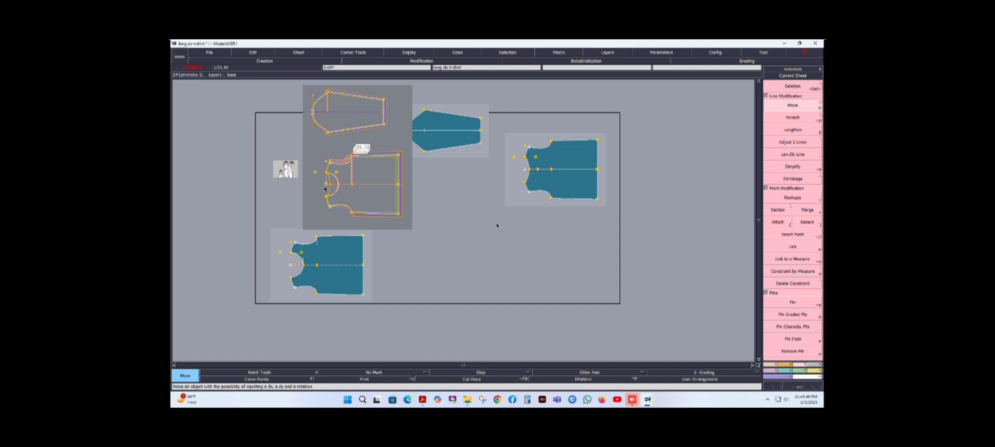
# - Switch to Long slv t-shirt.pdf in Acrobat and look up the piping width in the measurement chart
pyautogui.scroll(1, 309, 182)
pyautogui.scroll(1, 309, 182)
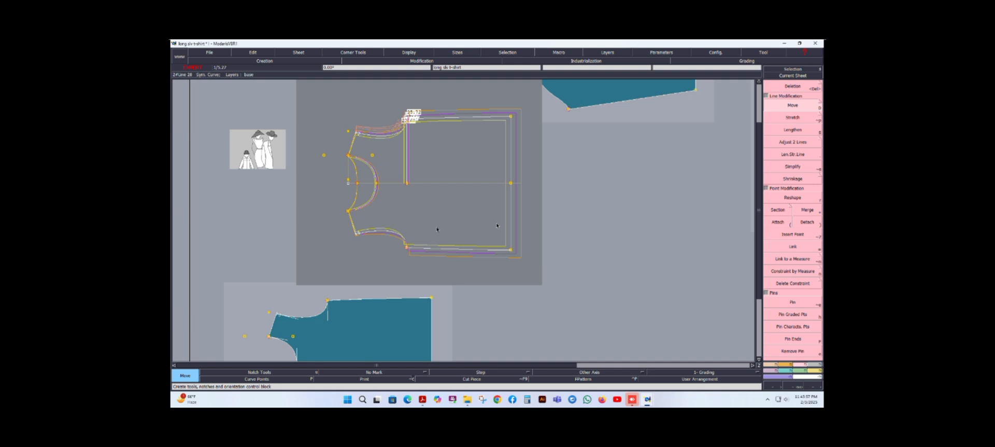
pyautogui.scroll(-3, 467, 236)
pyautogui.scroll(2, 488, 256)
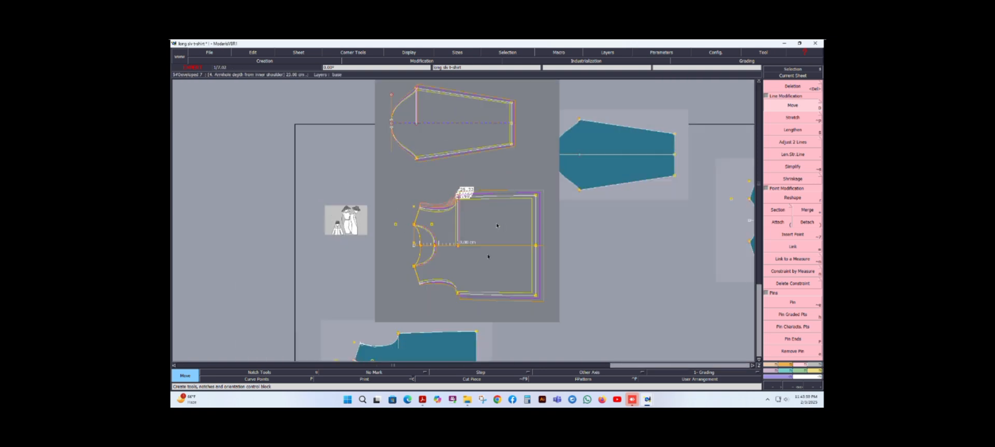
pyautogui.click(773, 364)
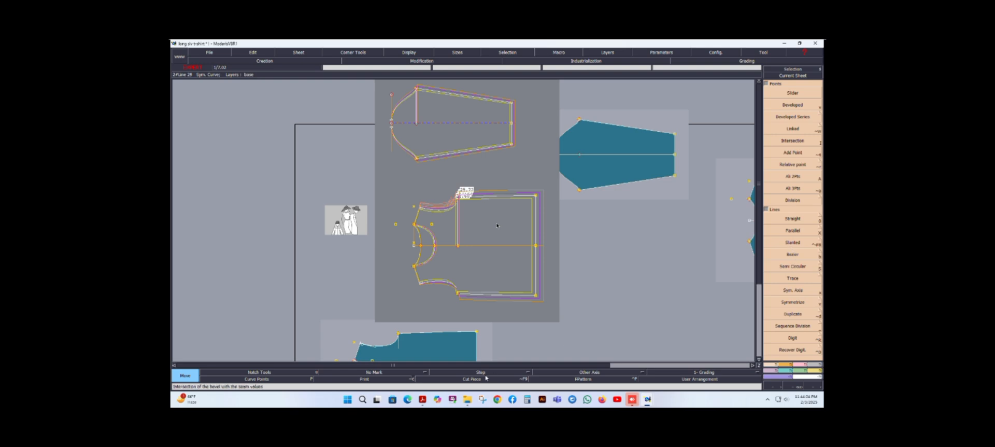
pyautogui.click(422, 399)
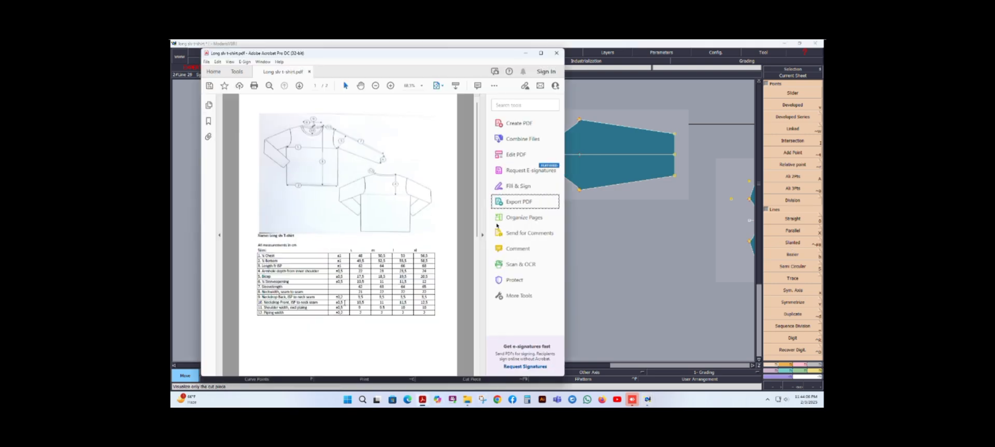
pyautogui.moveTo(353, 312); pyautogui.dragTo(405, 318)
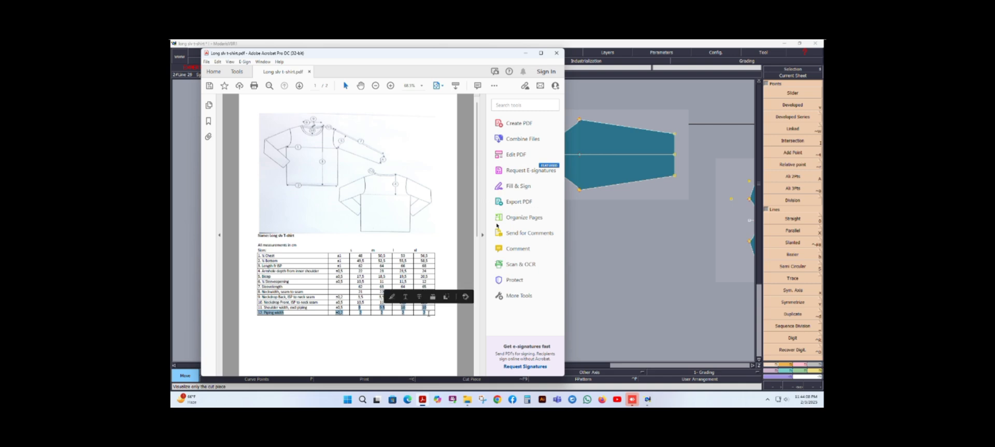
pyautogui.click(361, 313)
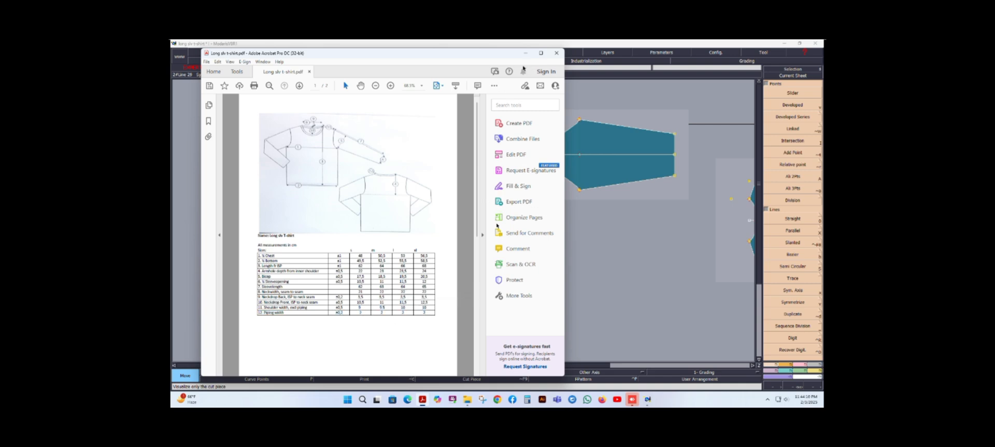
pyautogui.click(801, 234)
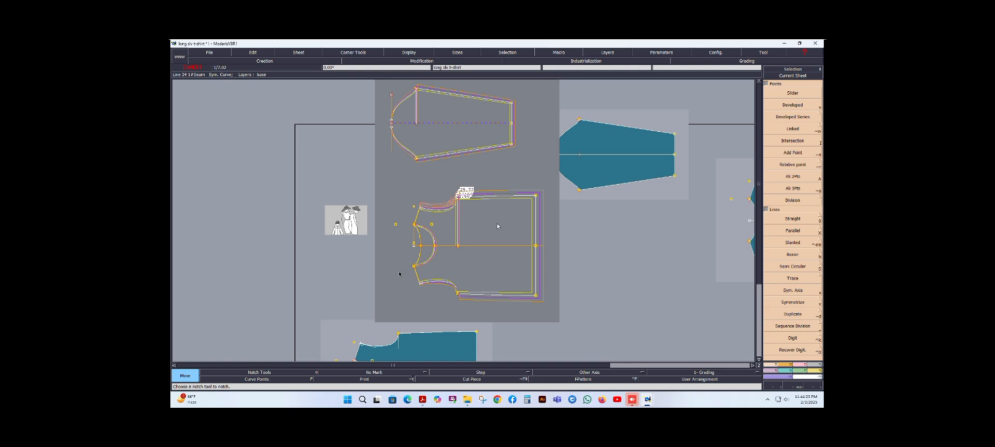
# - Create a point beside the body's neckline and a linked point 10 cm away, aligned horizontally with it
pyautogui.press('p')
pyautogui.click(792, 129)
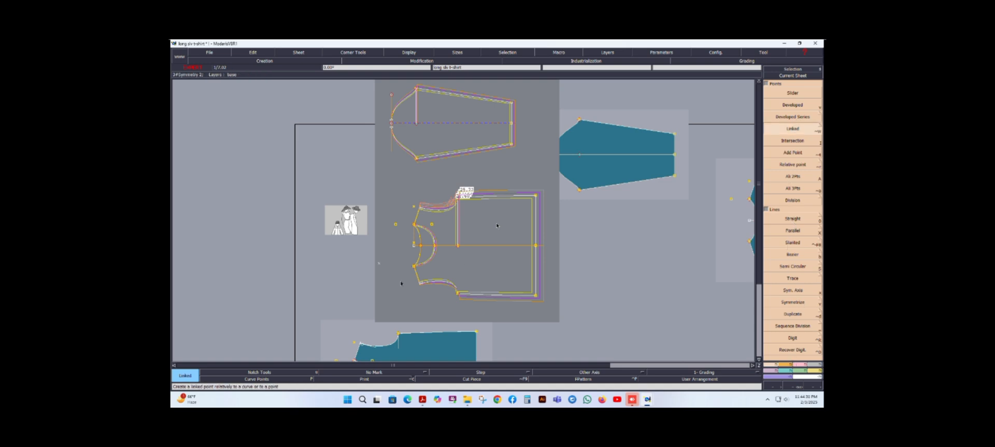
pyautogui.click(378, 263)
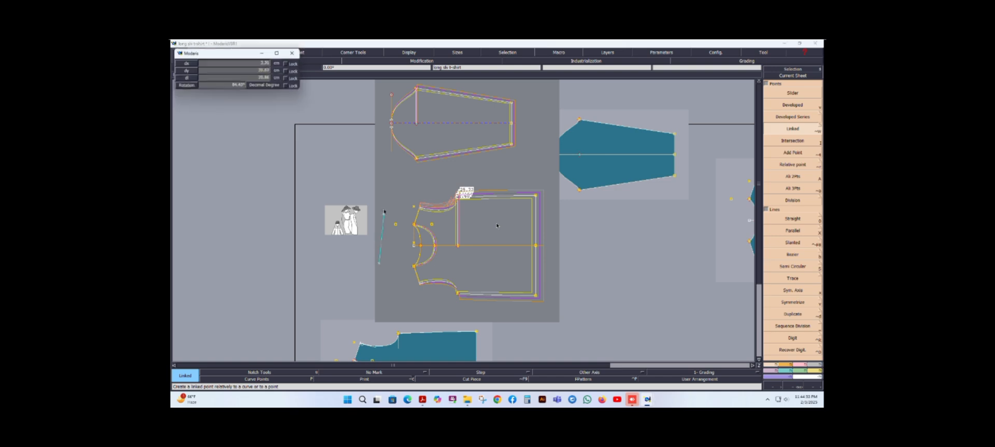
pyautogui.click(389, 258)
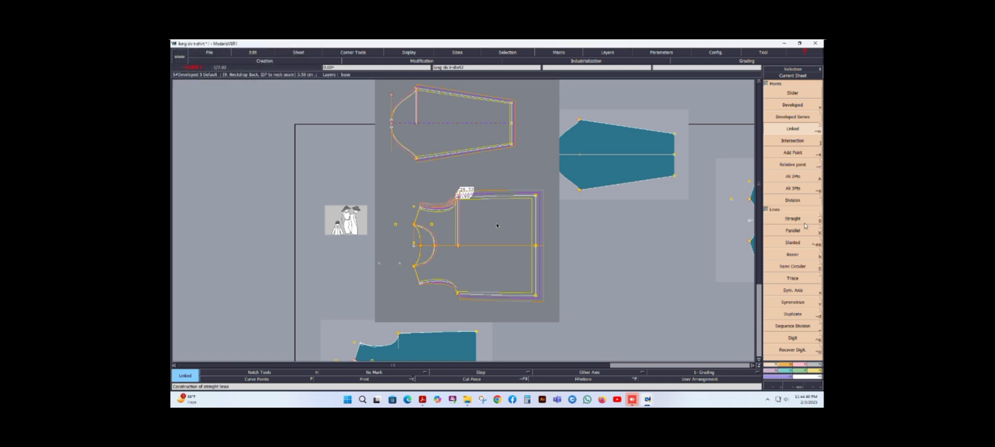
pyautogui.click(792, 177)
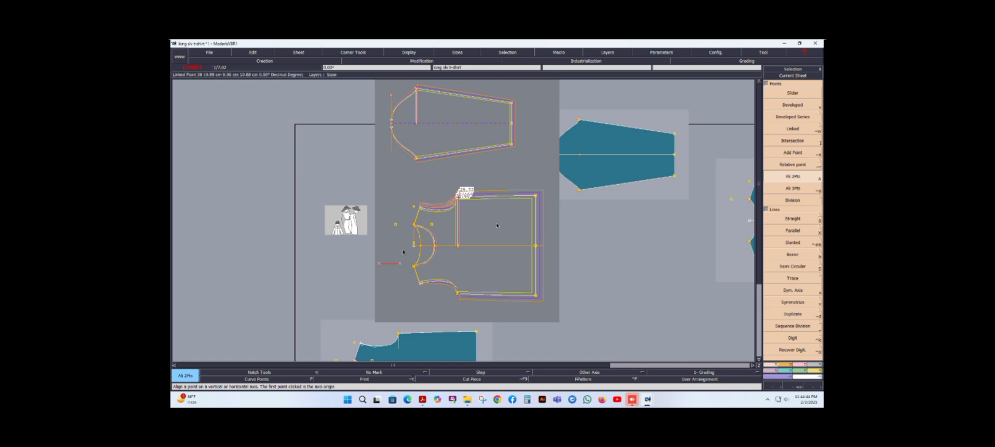
# - Draw a straight line joining the two horizontally aligned points beside the neckline
pyautogui.scroll(2, 407, 242)
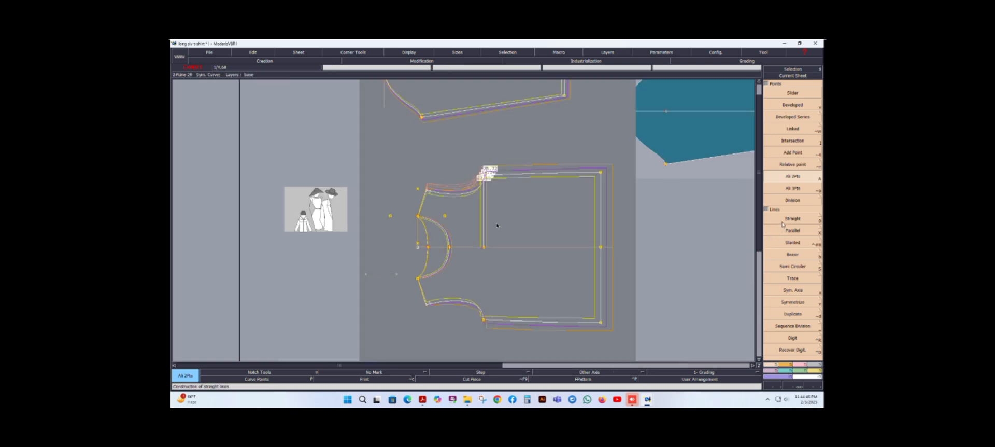
pyautogui.press('0')
pyautogui.click(366, 274)
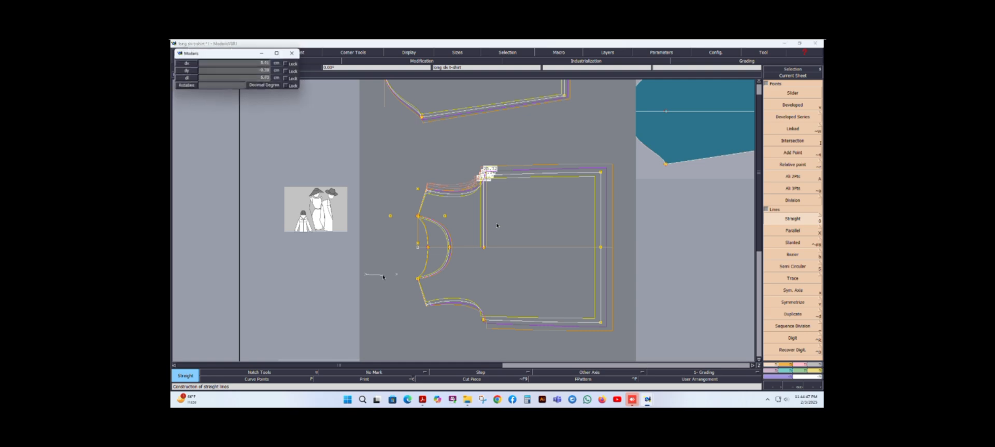
pyautogui.click(397, 275)
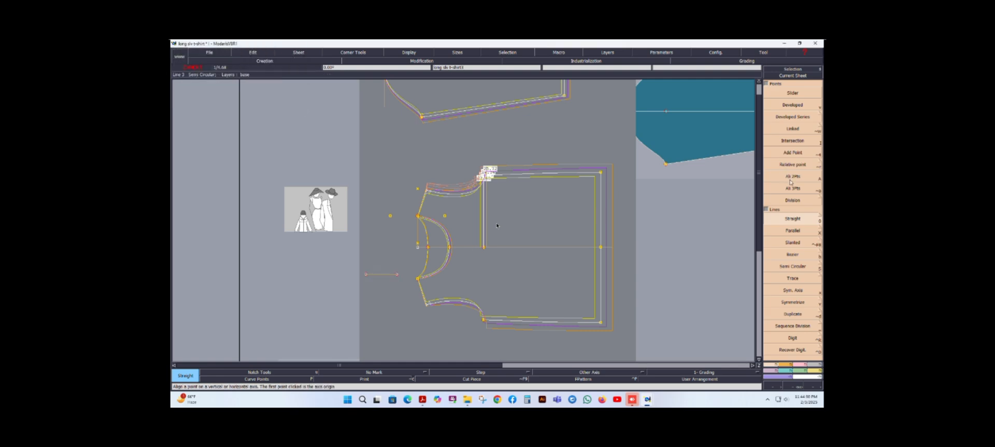
# - Create a linked point about 42 cm above the line's outer end and join the two with a straight vertical line
pyautogui.click(793, 129)
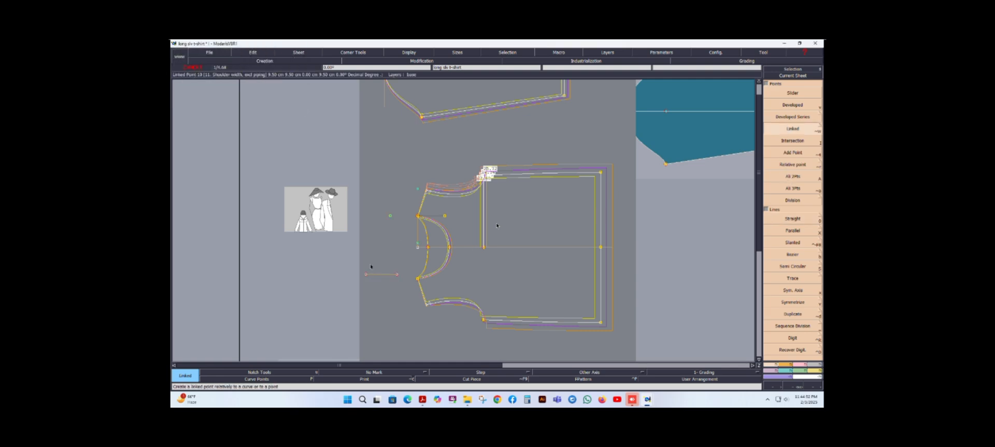
pyautogui.click(366, 274)
pyautogui.click(366, 152)
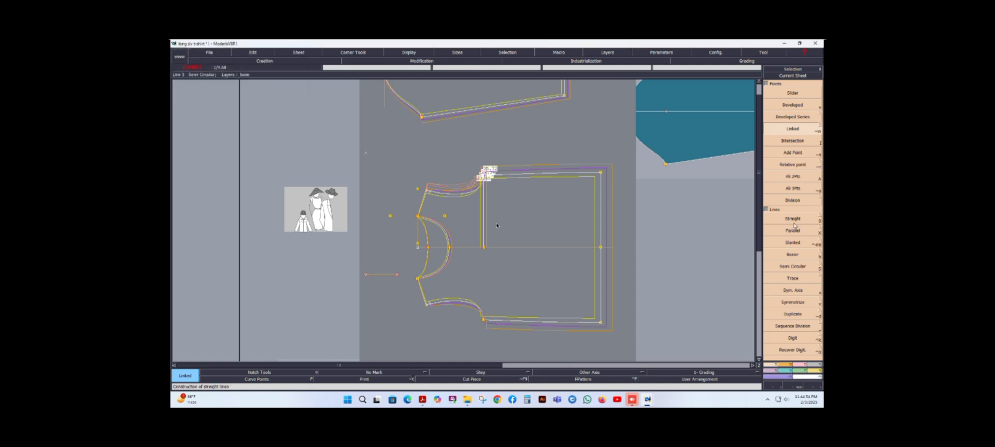
pyautogui.press('2')
pyautogui.click(366, 274)
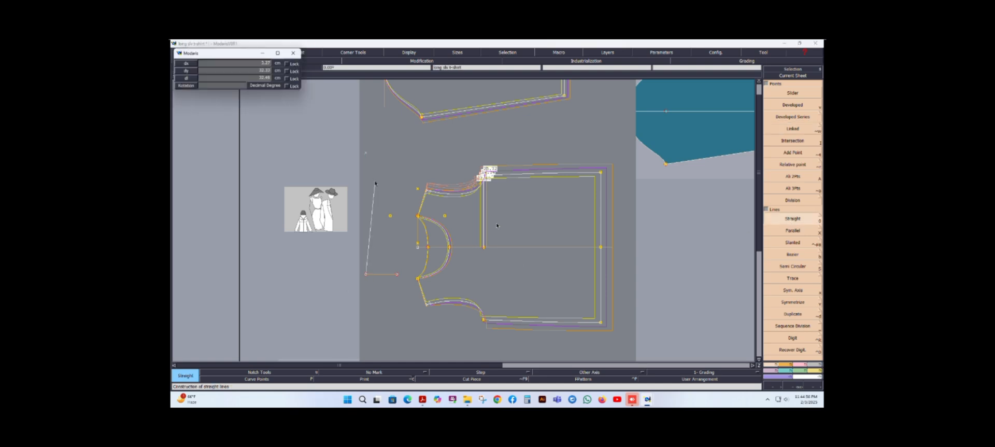
pyautogui.click(366, 152)
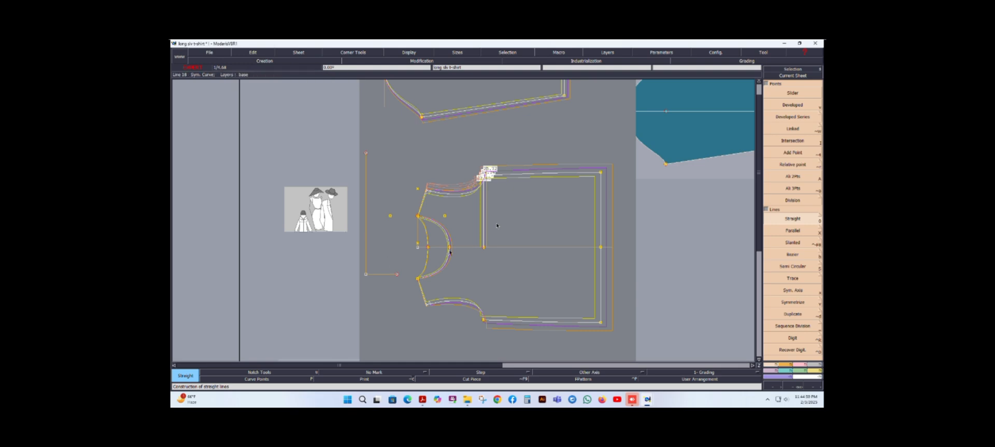
# - Try to constrain the short line's free end by the measure "12. Piping width", naming the reference measure "f", and undo it
pyautogui.moveTo(485, 247)
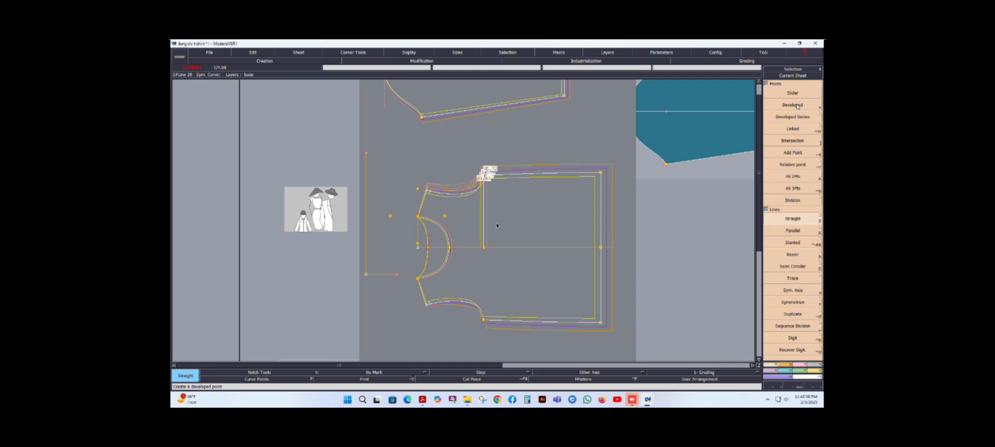
pyautogui.click(799, 364)
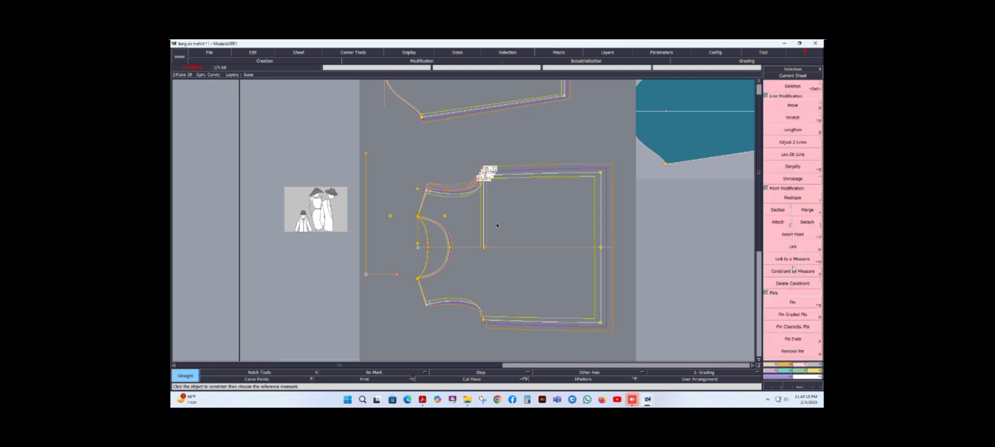
pyautogui.click(792, 270)
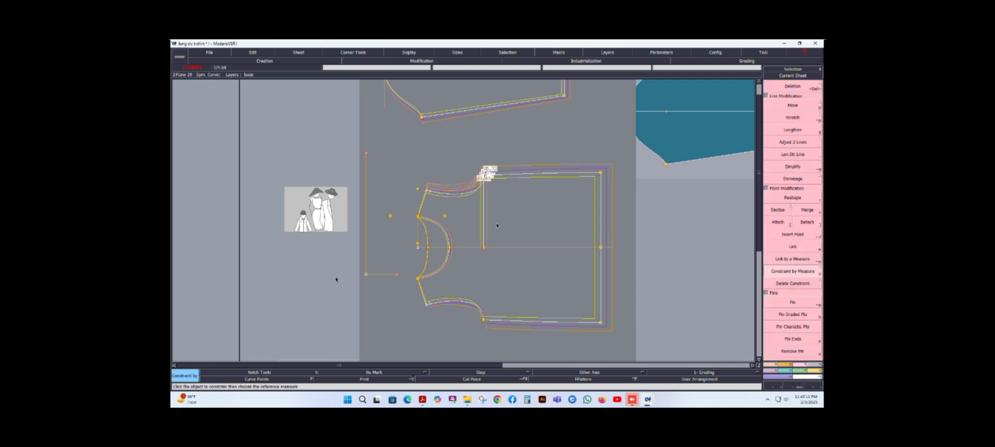
pyautogui.click(396, 274)
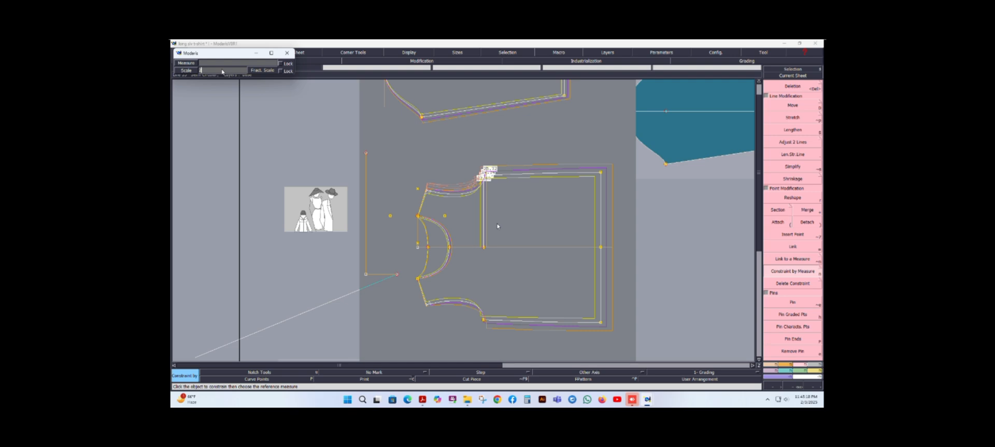
pyautogui.press('Tab')
pyautogui.press('BackSpace')
pyautogui.write('12. Piping width')
pyautogui.press('Return')
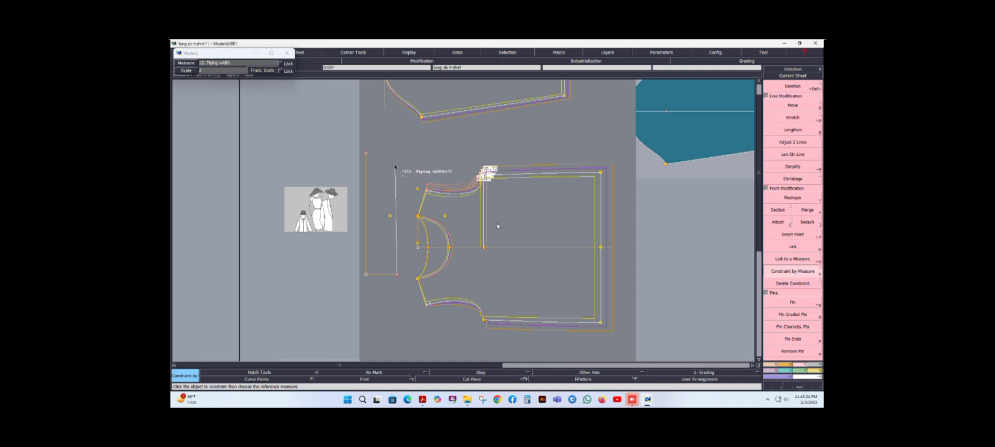
pyautogui.click(398, 274)
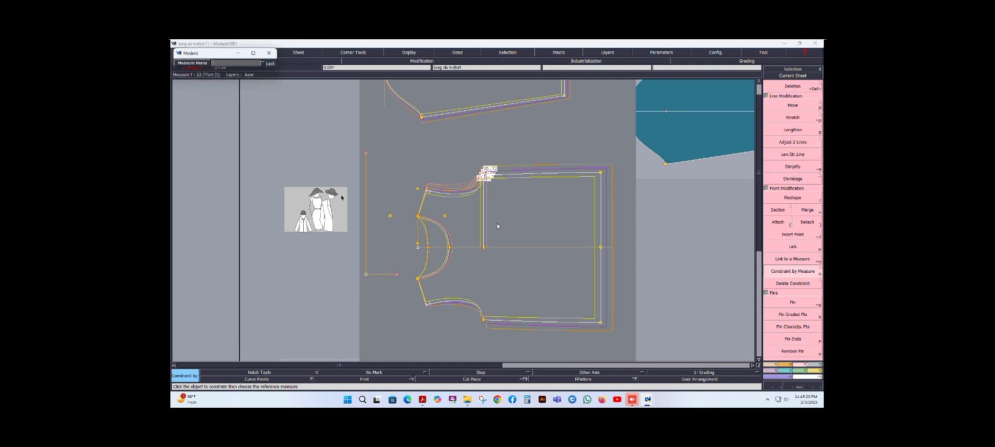
pyautogui.write('f')
pyautogui.press('Return')
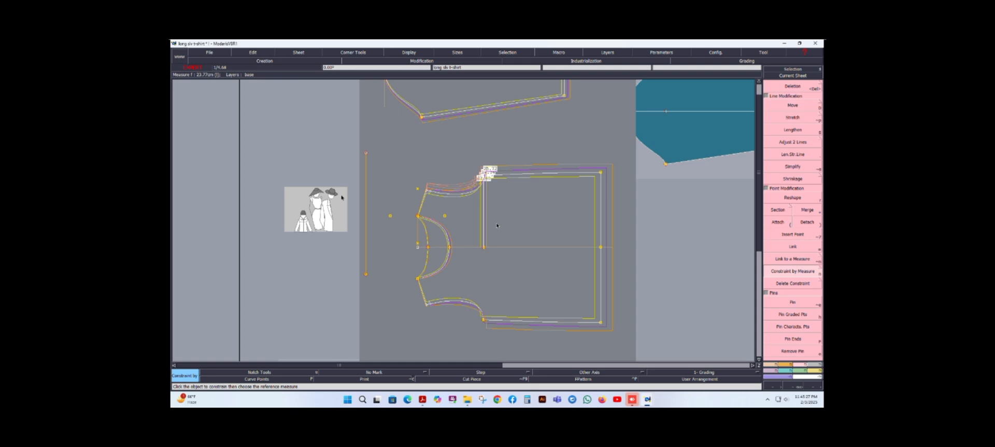
pyautogui.hotkey('ctrl', 'z')
# - Try the measure constraint on the short line again, this time naming the reference measure "width", and undo it
pyautogui.click(397, 275)
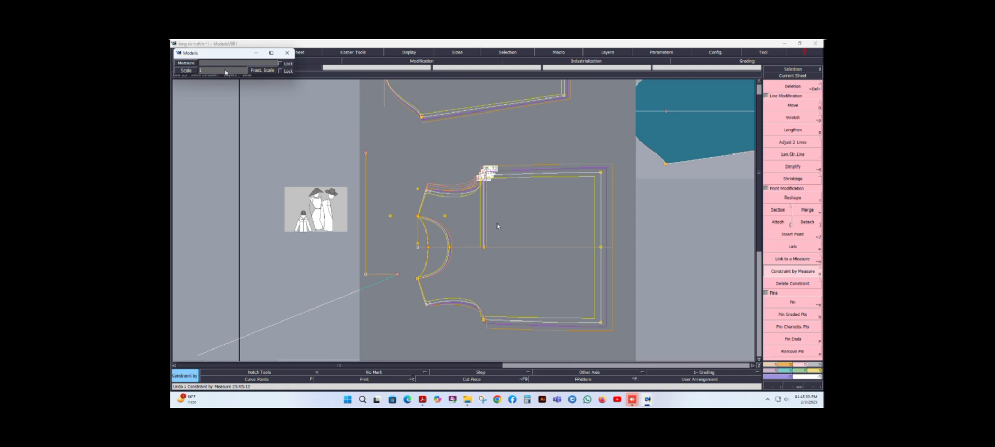
pyautogui.press('Up')
pyautogui.click(238, 66)
pyautogui.click(238, 64)
pyautogui.click(237, 66)
pyautogui.rightClick(391, 188)
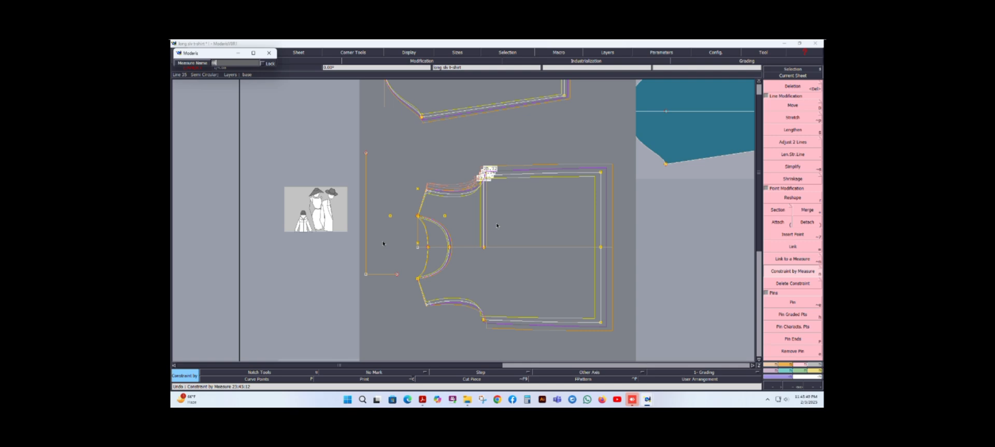
pyautogui.write('width')
pyautogui.press('Return')
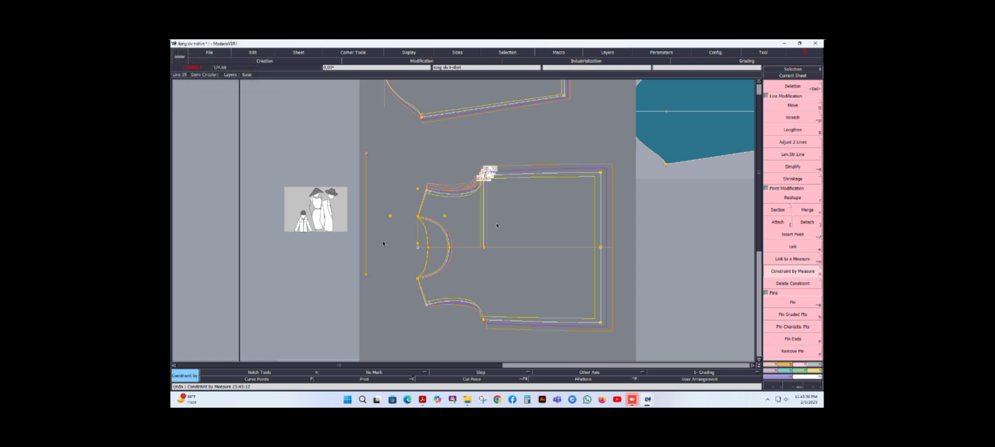
pyautogui.click(377, 275)
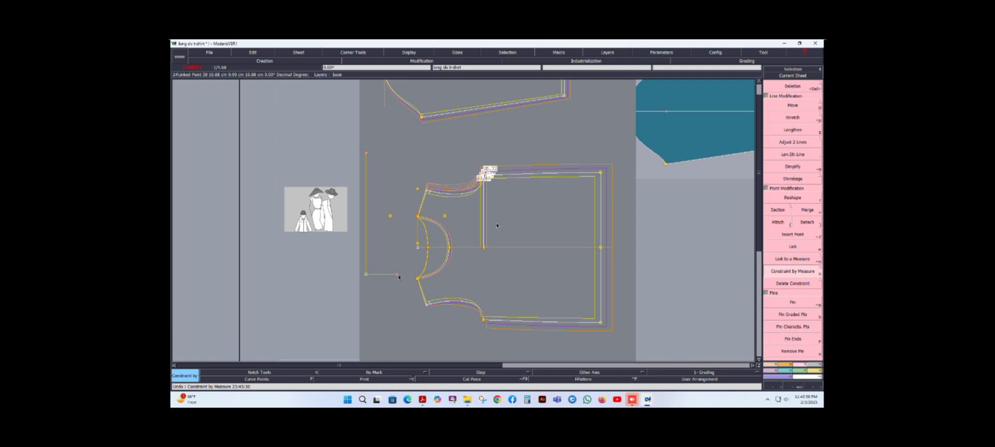
pyautogui.scroll(-3, 496, 226)
pyautogui.scroll(5, 496, 225)
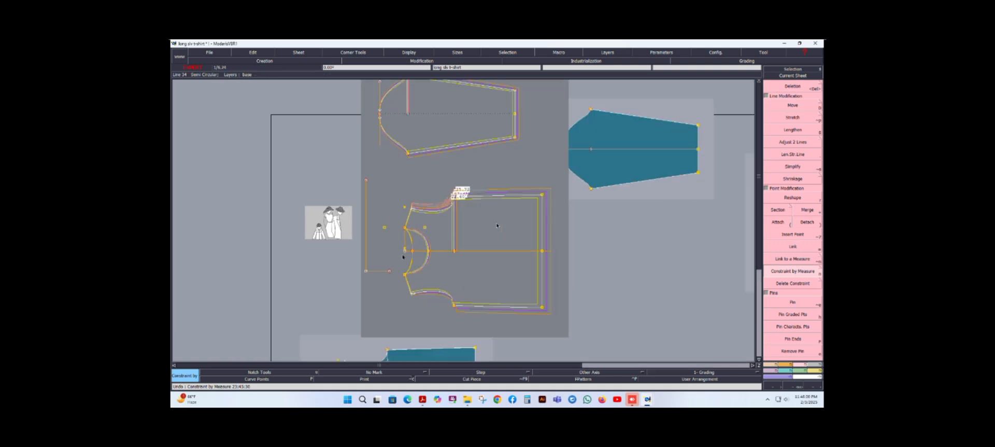
# - Try once more to constrain the short line's free end by "12. Piping width", and undo the constraint
pyautogui.click(383, 280)
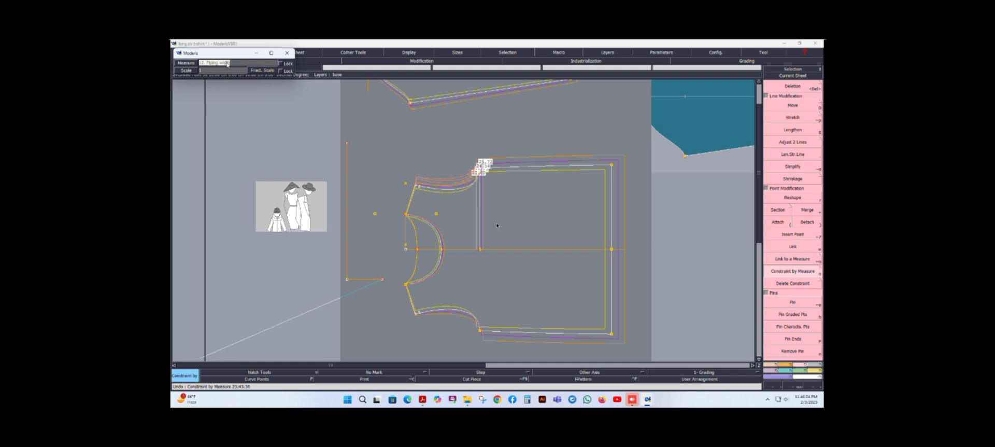
pyautogui.press('Return')
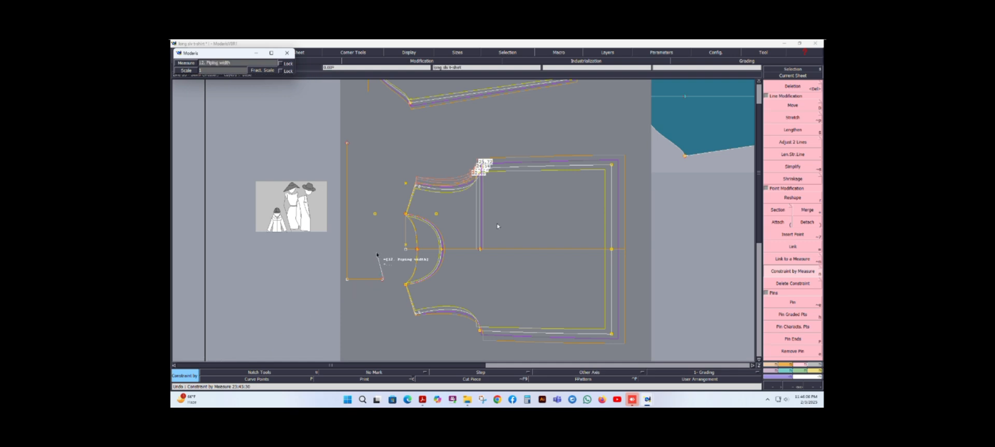
pyautogui.press('Escape')
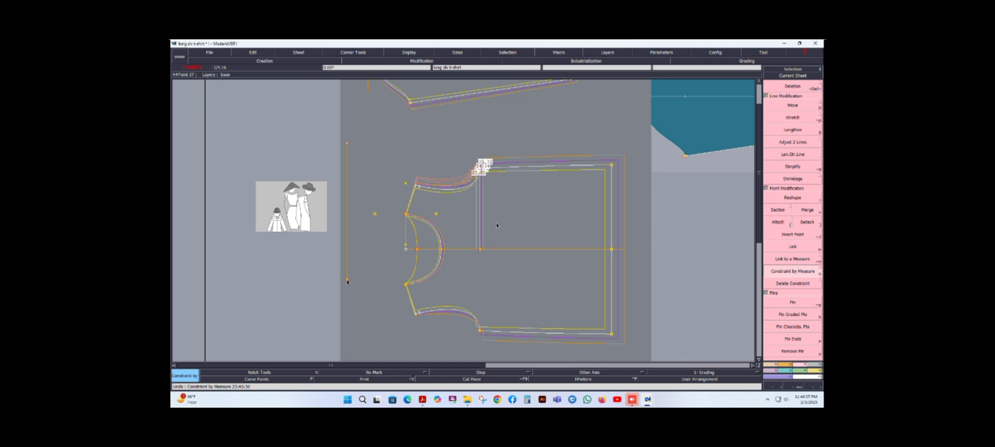
pyautogui.click(361, 282)
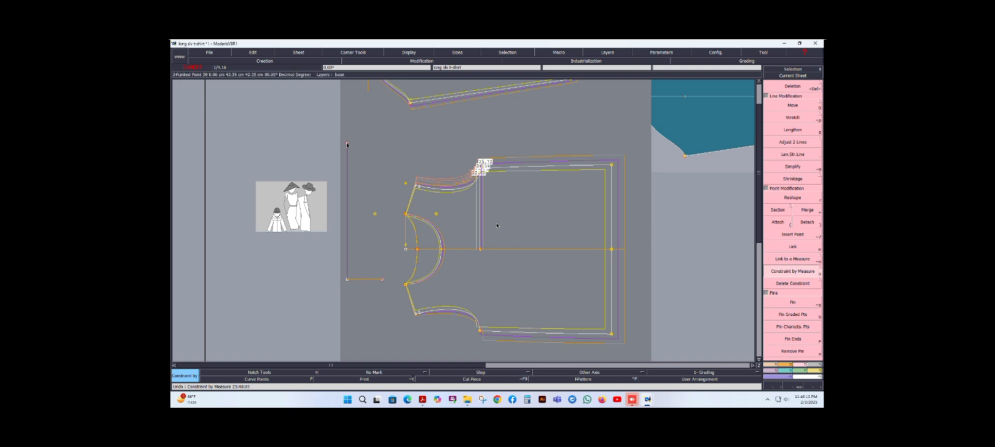
pyautogui.click(794, 271)
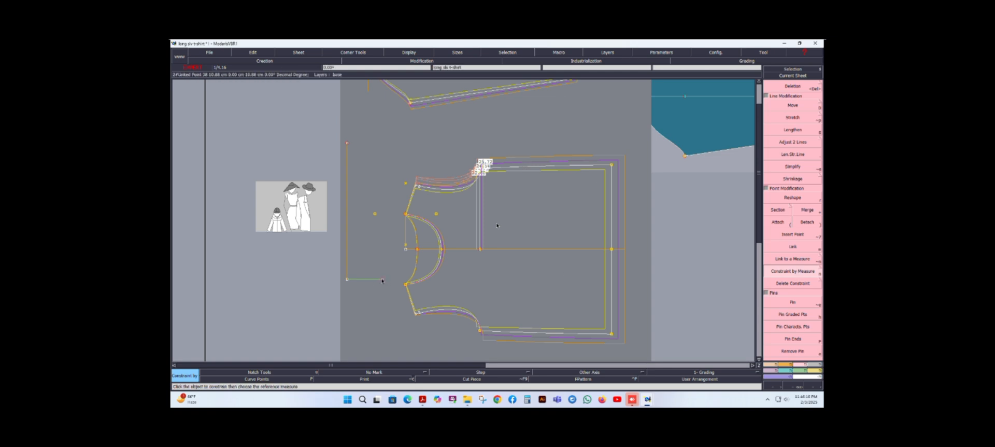
# - Undo the straight lines and linked points drafted for the neck piping
pyautogui.hotkey('ctrl', 'z')
pyautogui.hotkey('ctrl', 'z')
pyautogui.hotkey('ctrl', 'z')
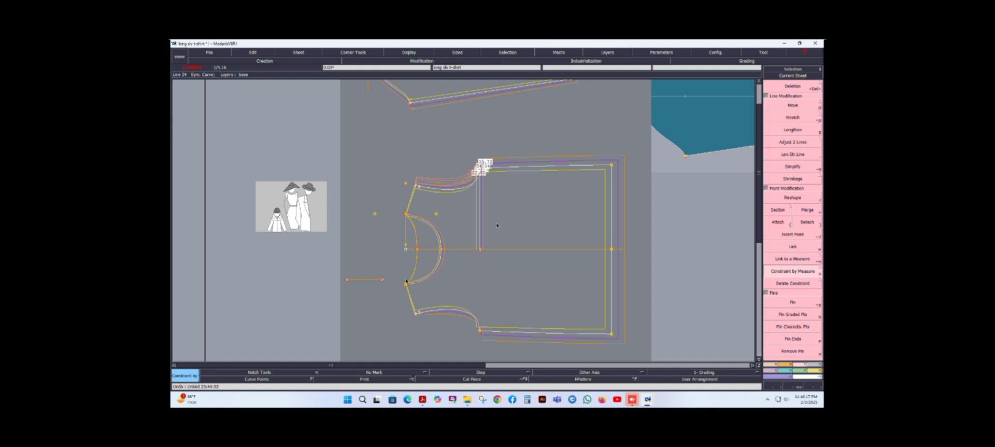
pyautogui.hotkey('ctrl', 'z')
pyautogui.hotkey('ctrl', 'z')
# - Create a new point beside the neckline and a linked point about 13 cm from it, aligned horizontally with it
pyautogui.press('p')
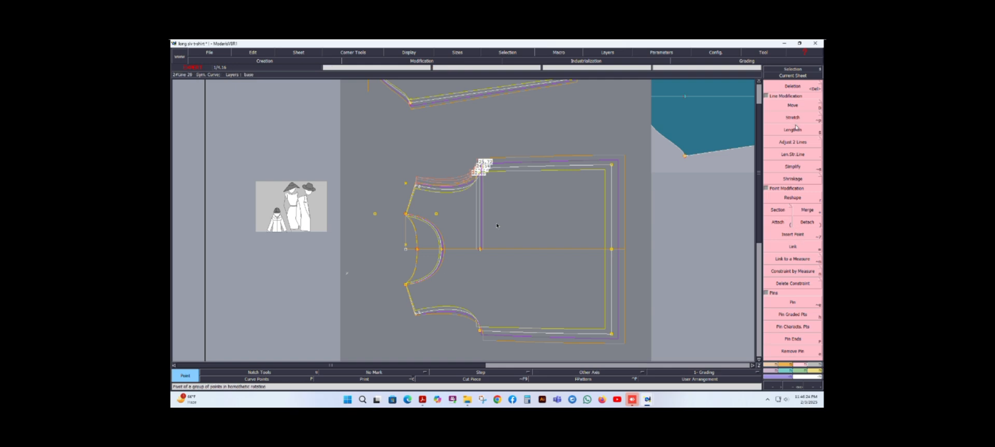
pyautogui.click(772, 367)
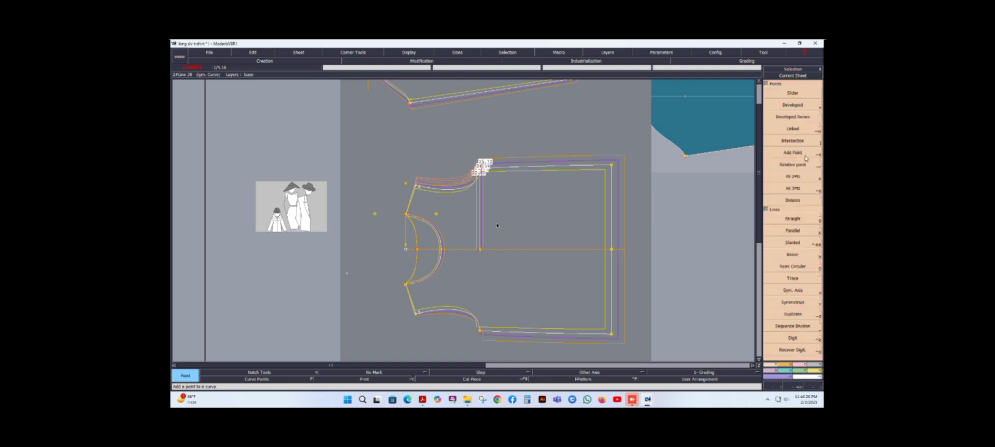
pyautogui.click(795, 129)
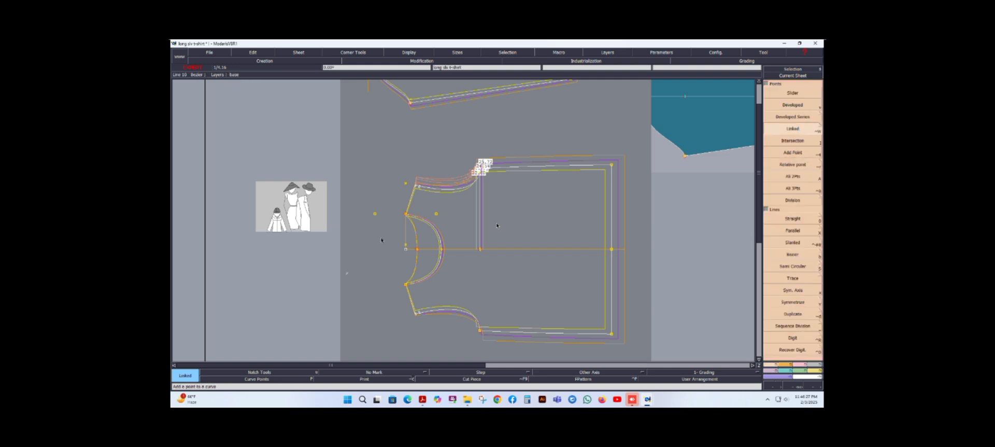
pyautogui.click(349, 273)
pyautogui.click(391, 271)
pyautogui.press('a')
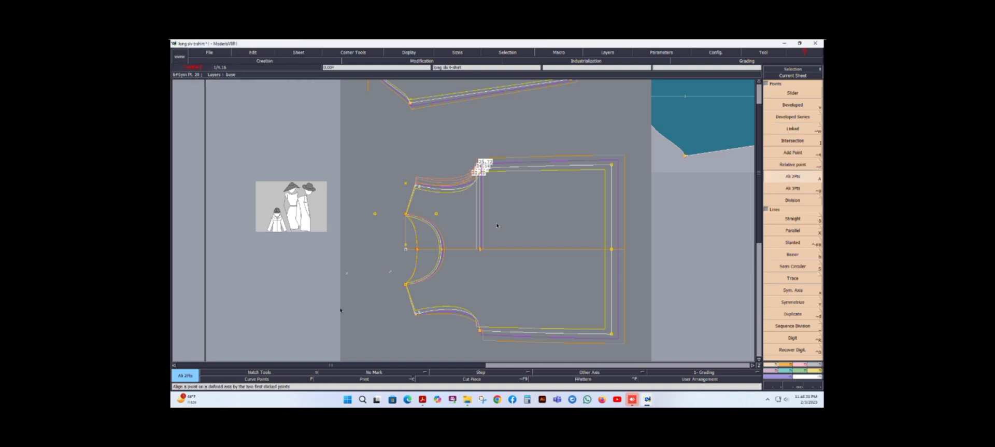
pyautogui.click(347, 274)
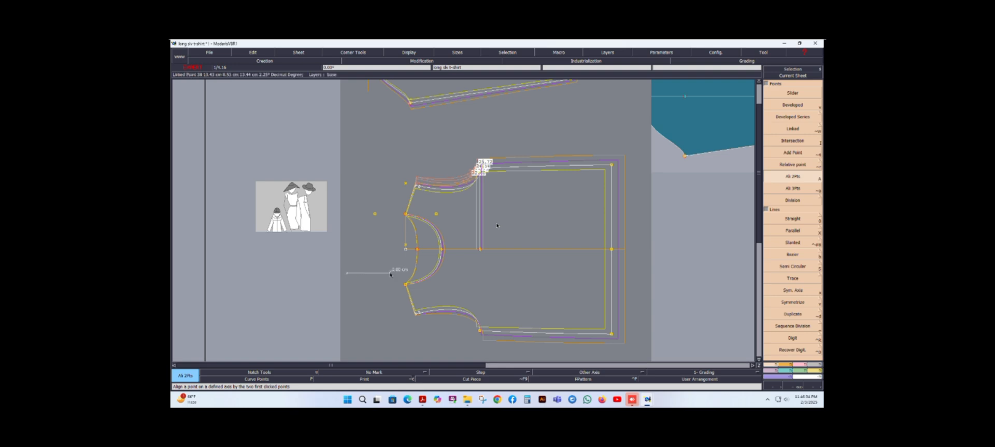
pyautogui.click(390, 273)
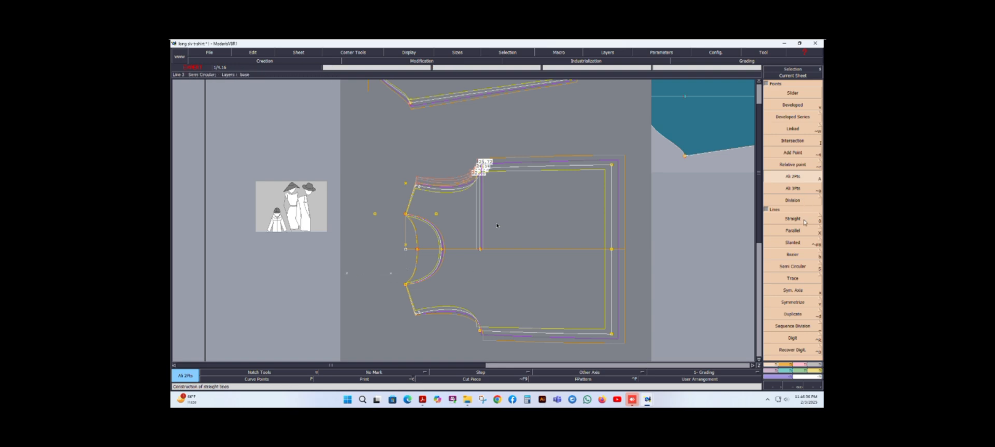
# - Connect the two new points with a straight line and create a linked point well above its outer end
pyautogui.press('0')
pyautogui.click(346, 273)
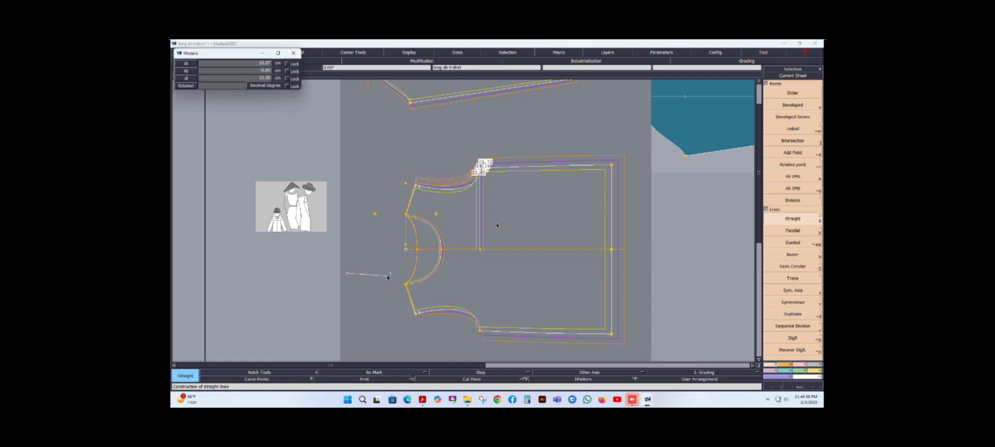
pyautogui.click(391, 274)
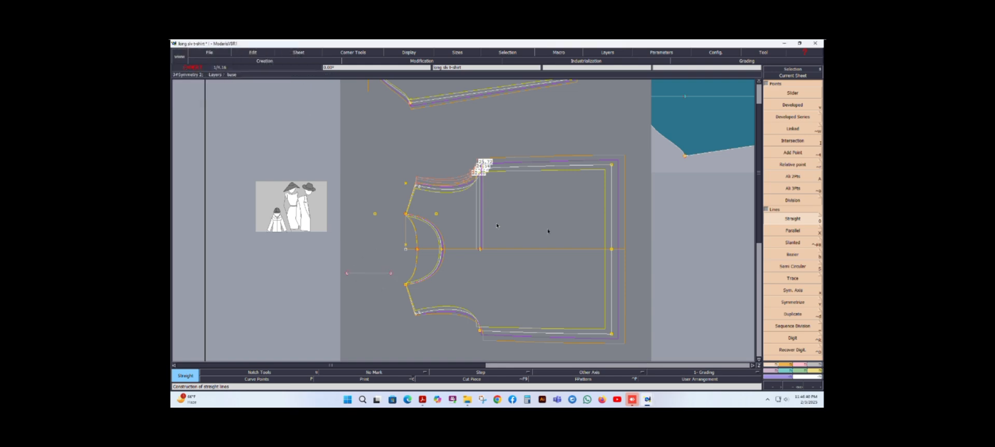
pyautogui.click(802, 130)
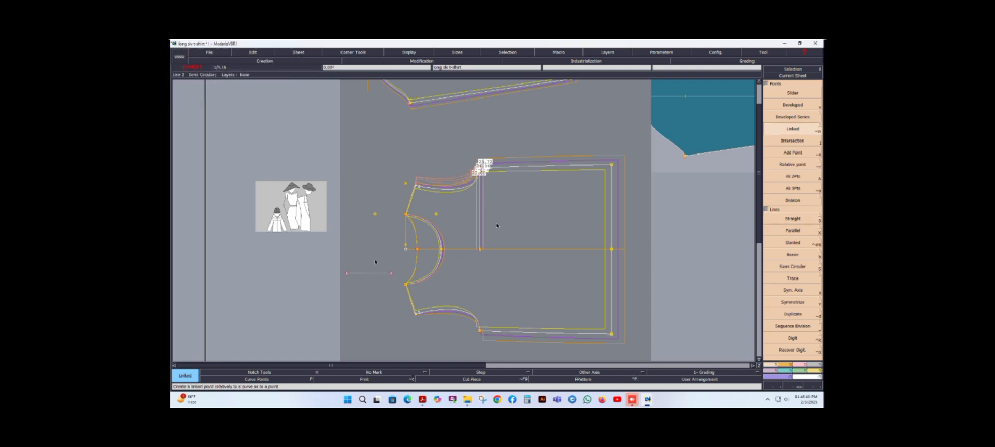
pyautogui.click(347, 273)
pyautogui.click(347, 162)
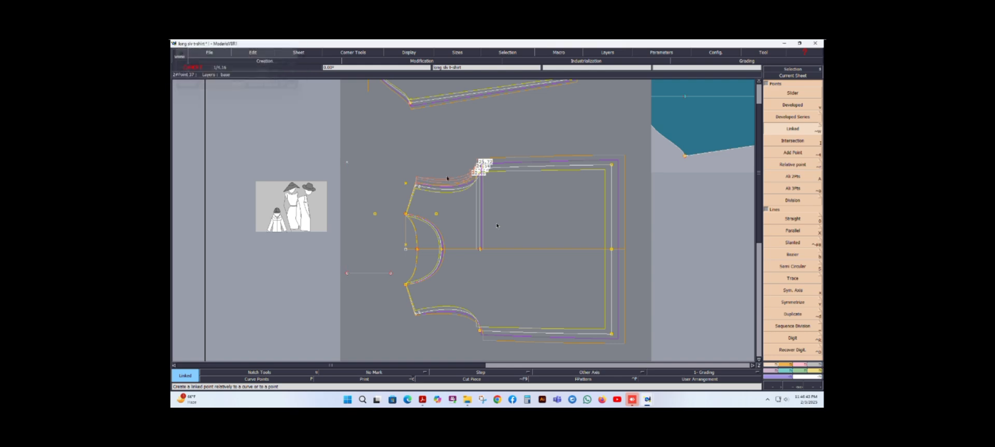
# - Connect the corner point to the point well above it with a straight line and place a developed point on each of the two lines
pyautogui.click(781, 215)
pyautogui.click(348, 274)
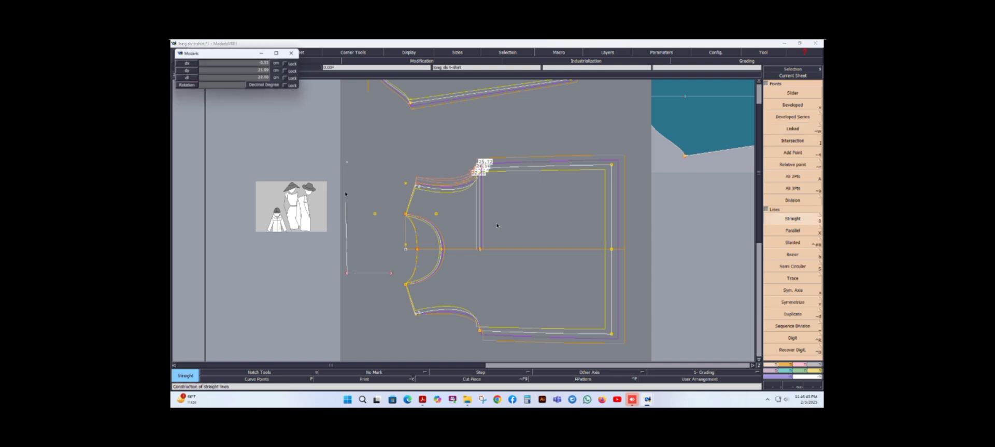
pyautogui.click(347, 162)
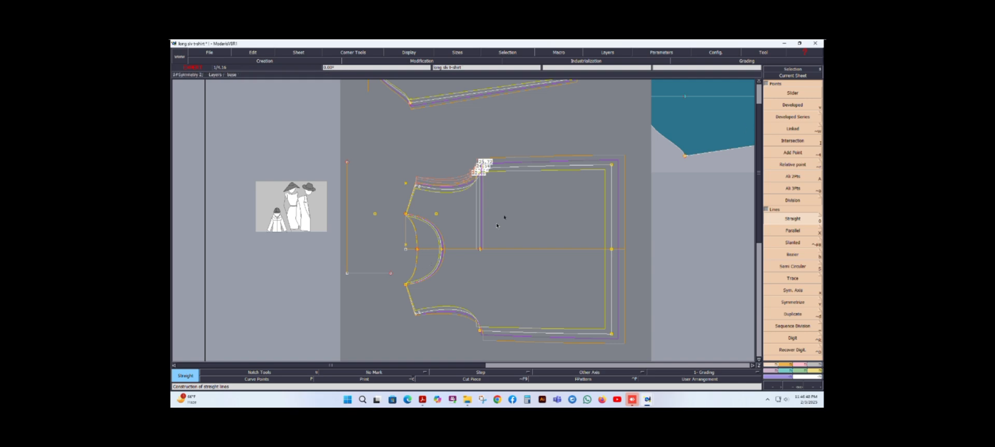
pyautogui.click(790, 108)
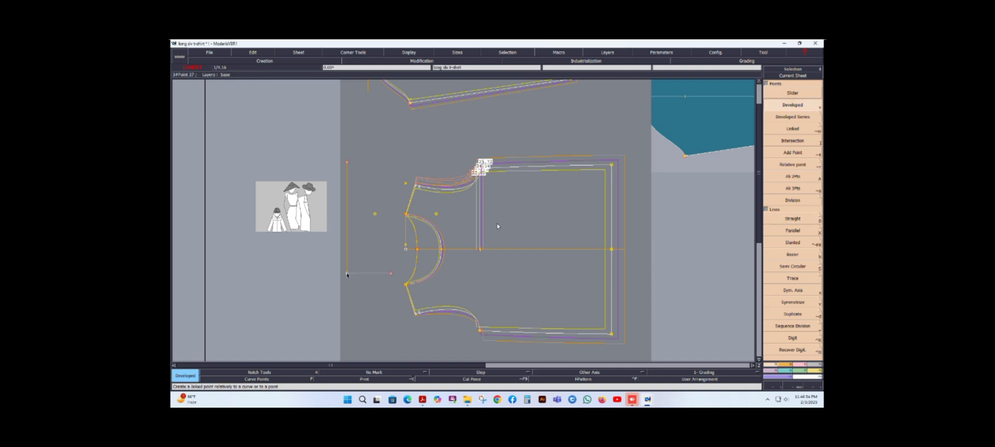
pyautogui.click(377, 273)
pyautogui.click(347, 273)
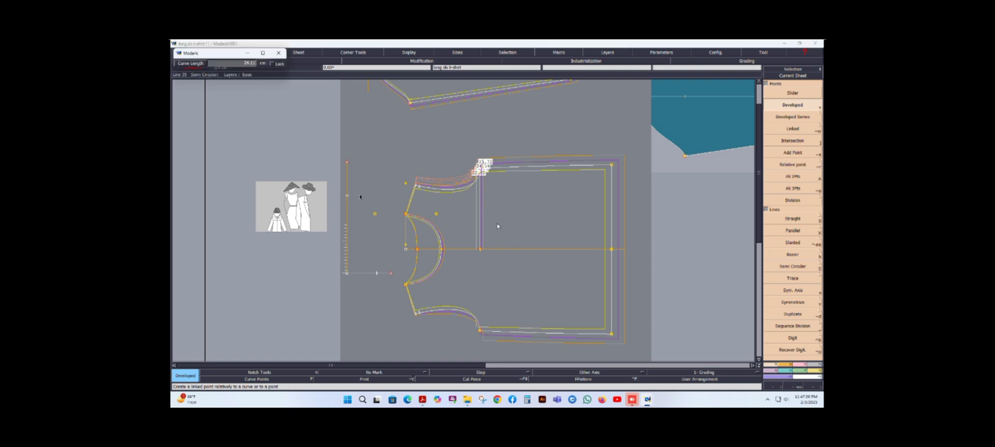
pyautogui.click(360, 187)
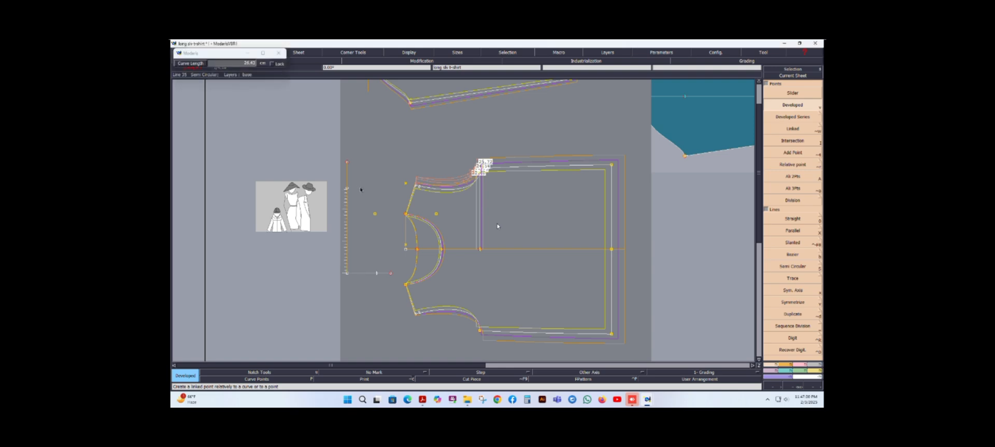
# - Constrain the short line's developed point by a chart measure and name the new measure "nkl"
pyautogui.click(797, 364)
pyautogui.click(792, 270)
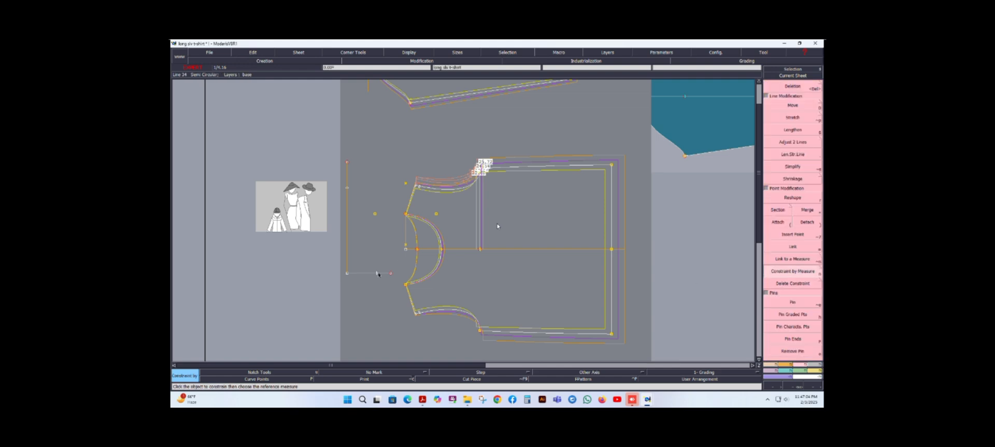
pyautogui.click(378, 273)
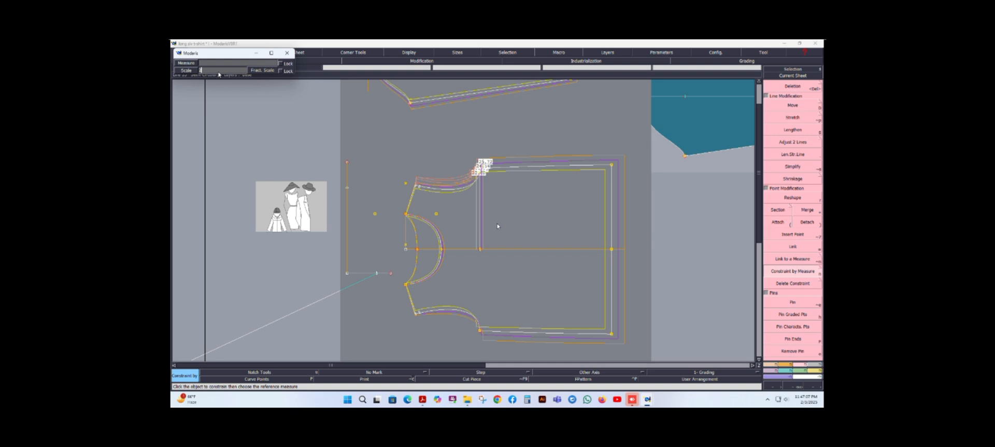
pyautogui.click(227, 62)
pyautogui.press('Return')
pyautogui.click(368, 220)
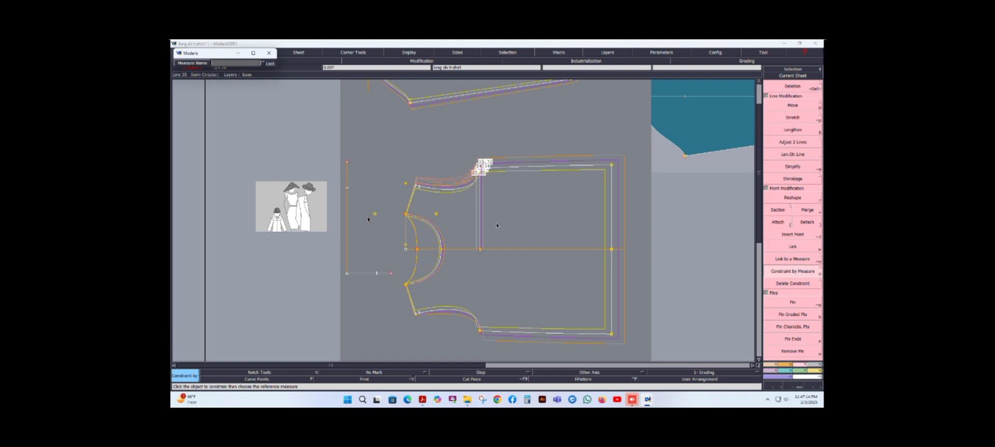
pyautogui.write('nkl')
pyautogui.press('Return')
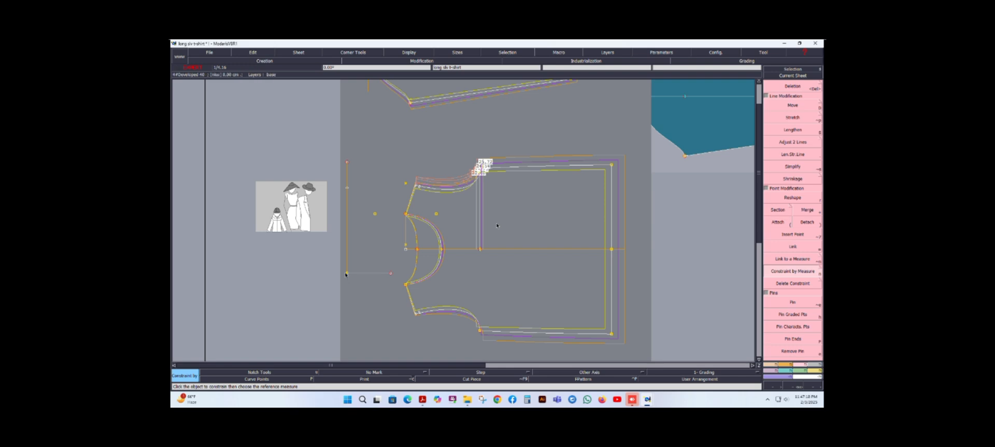
# - Bring up the measurement chart and clear the size s value of "12. Piping width"
pyautogui.scroll(3, 344, 273)
pyautogui.scroll(3, 343, 275)
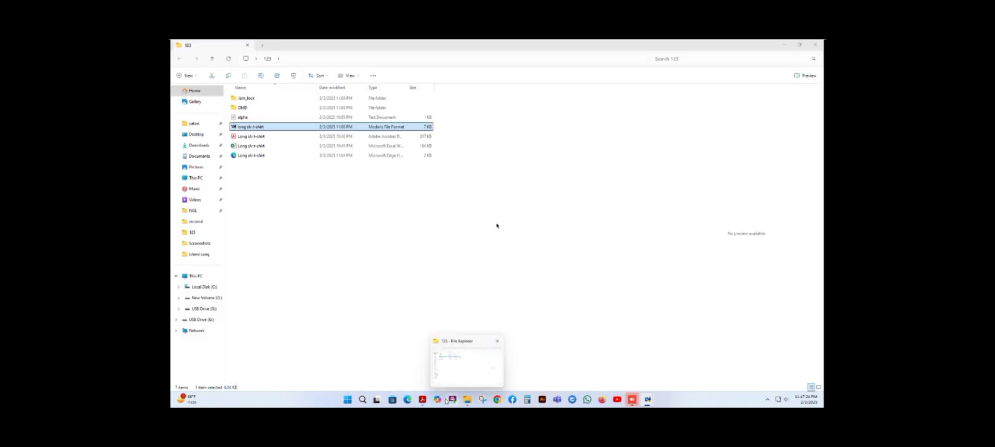
pyautogui.moveTo(423, 403)
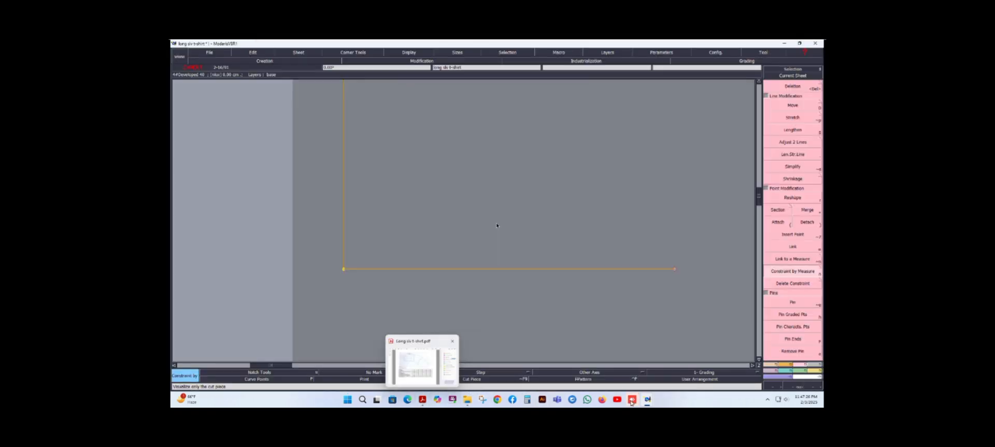
pyautogui.moveTo(648, 401)
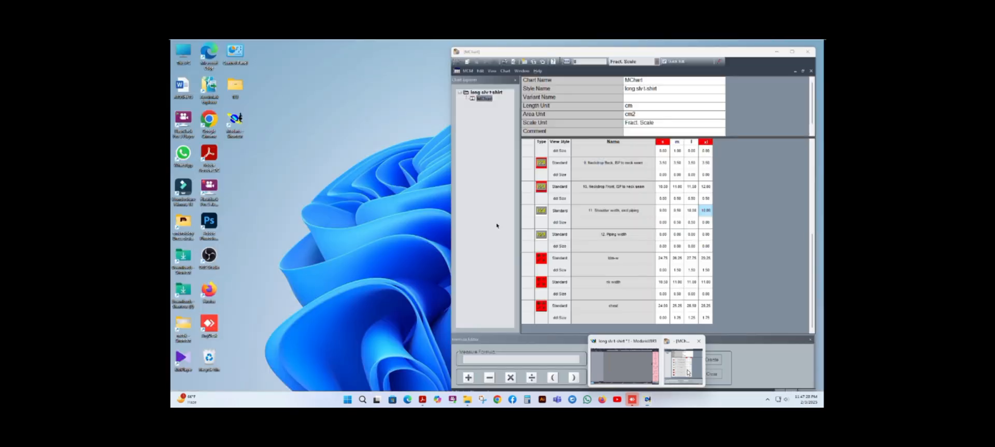
pyautogui.click(683, 366)
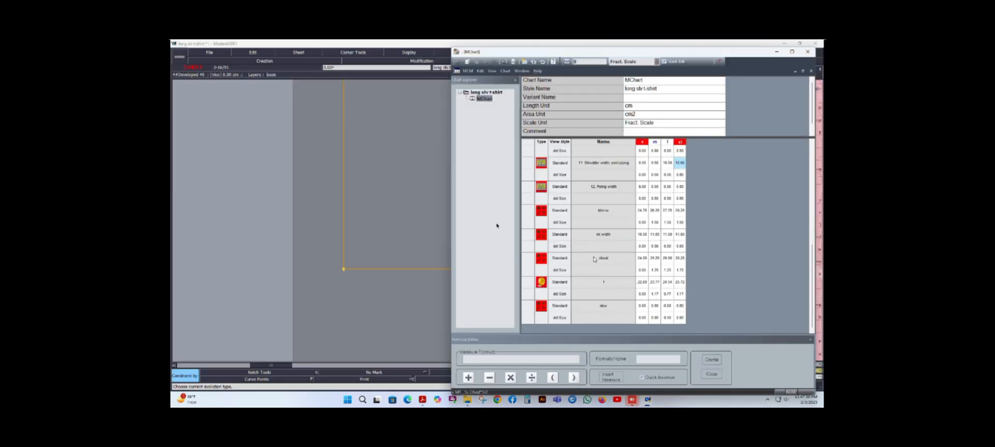
pyautogui.scroll(3, 622, 287)
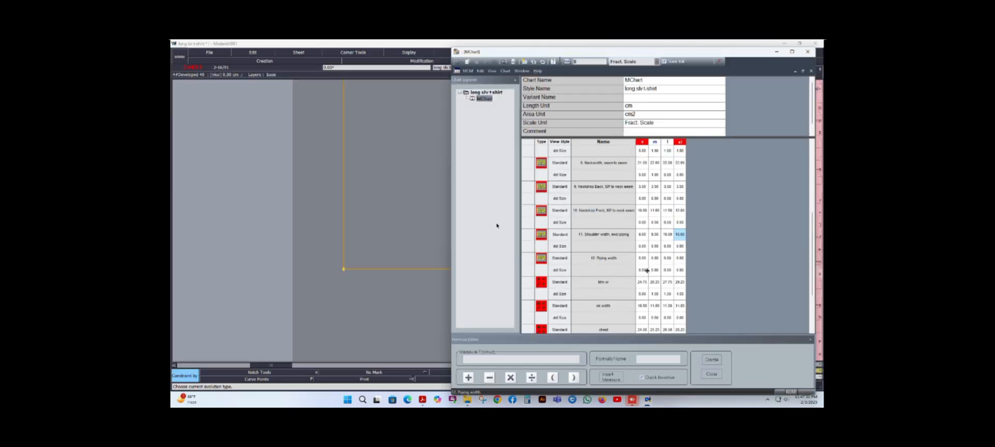
pyautogui.click(641, 259)
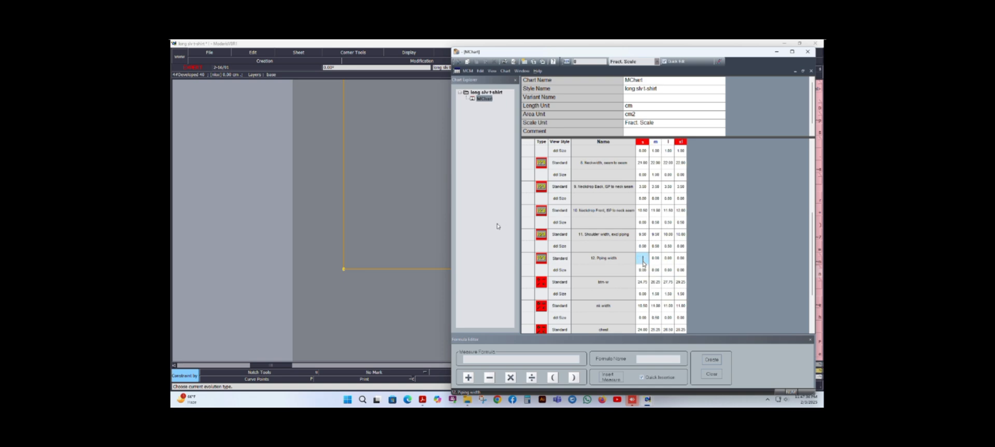
pyautogui.press('BackSpace')
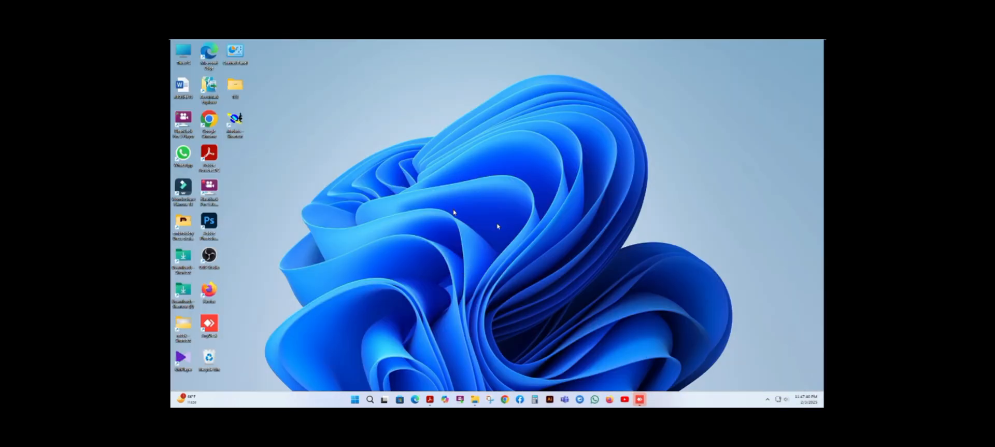
# - Refresh the desktop and restart Modaris in a maximized window
pyautogui.rightClick(453, 212)
pyautogui.click(483, 244)
pyautogui.doubleClick(238, 126)
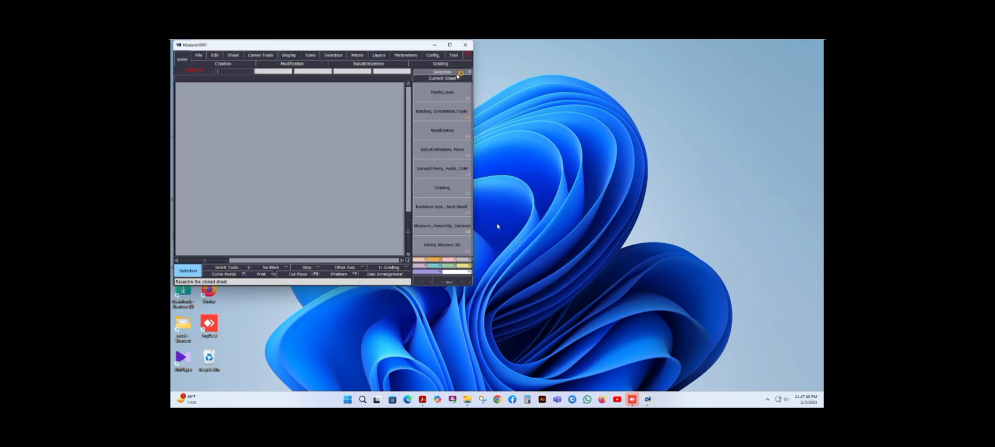
pyautogui.click(449, 45)
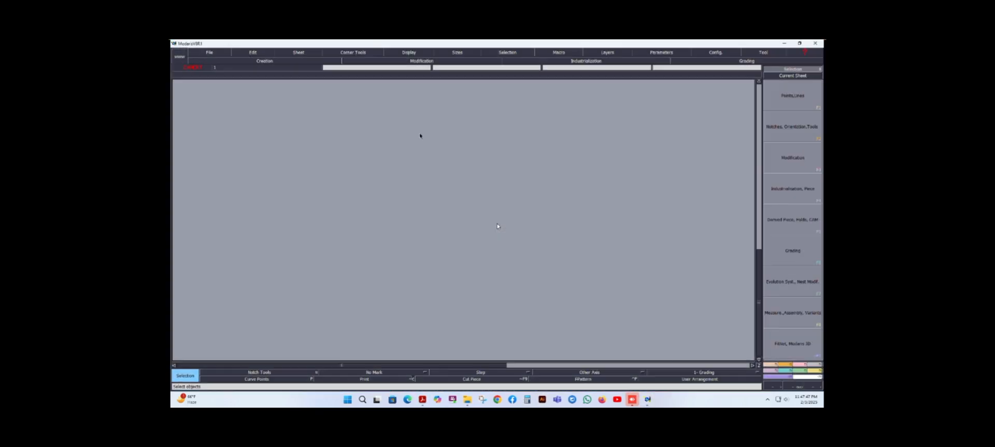
# - Open the "long slv t-shirt" model file from the desktop folder 123
pyautogui.click(223, 52)
pyautogui.click(234, 85)
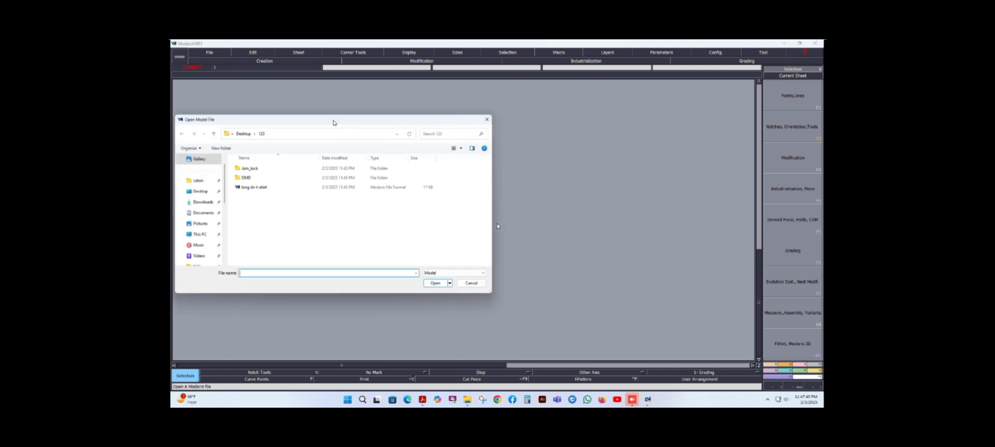
pyautogui.click(253, 187)
pyautogui.click(438, 284)
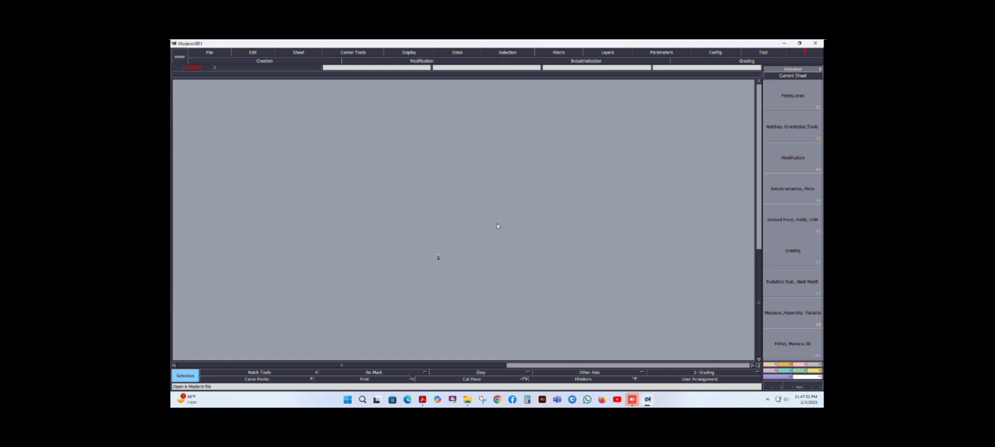
pyautogui.scroll(2, 337, 265)
pyautogui.scroll(2, 338, 264)
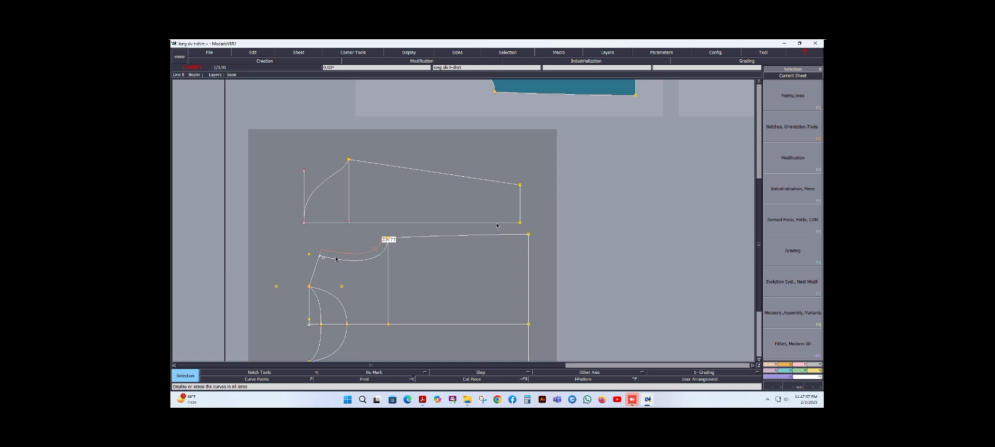
# - Display the curves in all sizes and look over the sleeve and body outlines on the base sheet
pyautogui.press('F9')
pyautogui.scroll(-2, 461, 230)
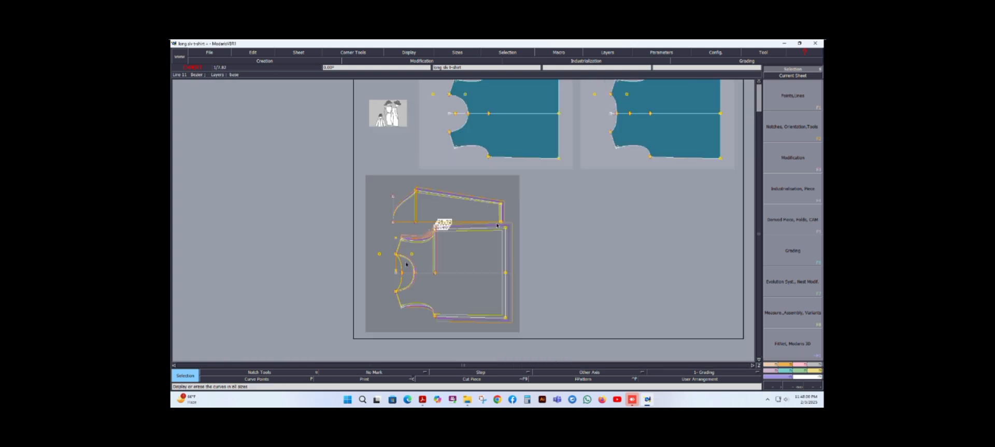
pyautogui.scroll(1, 405, 266)
pyautogui.scroll(-2, 418, 266)
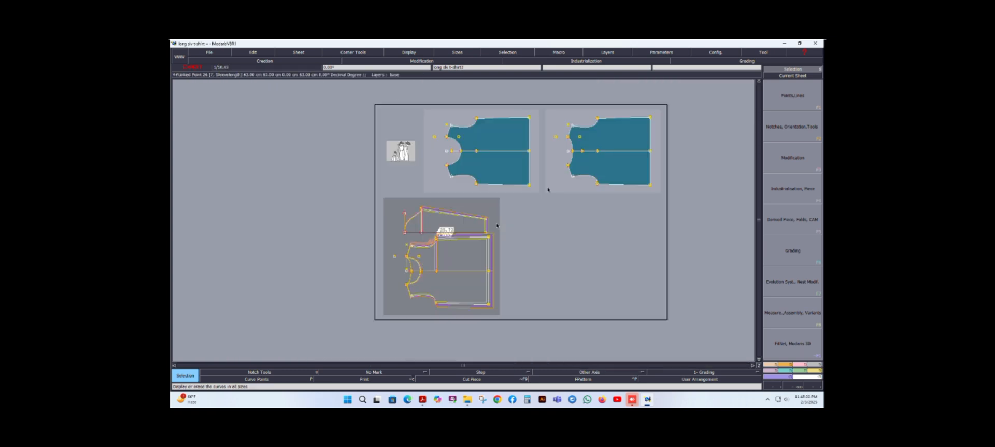
pyautogui.scroll(1, 365, 240)
pyautogui.scroll(3, 366, 239)
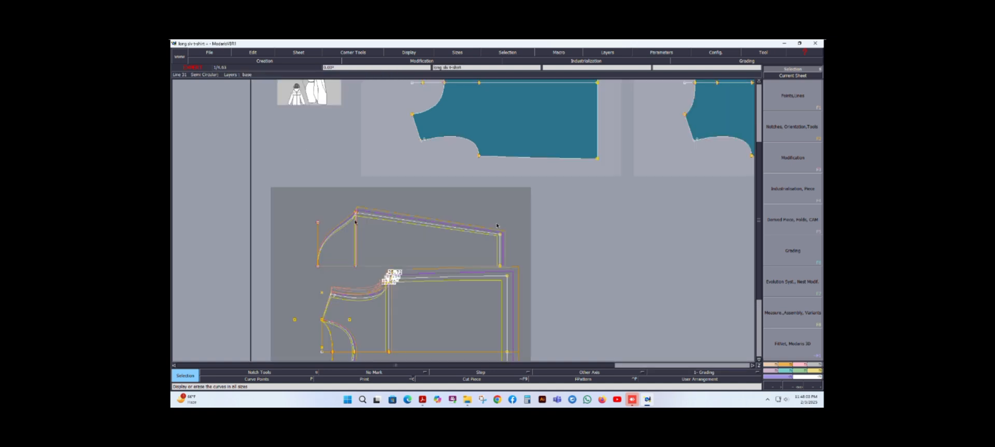
pyautogui.scroll(-4, 402, 237)
pyautogui.scroll(3, 402, 238)
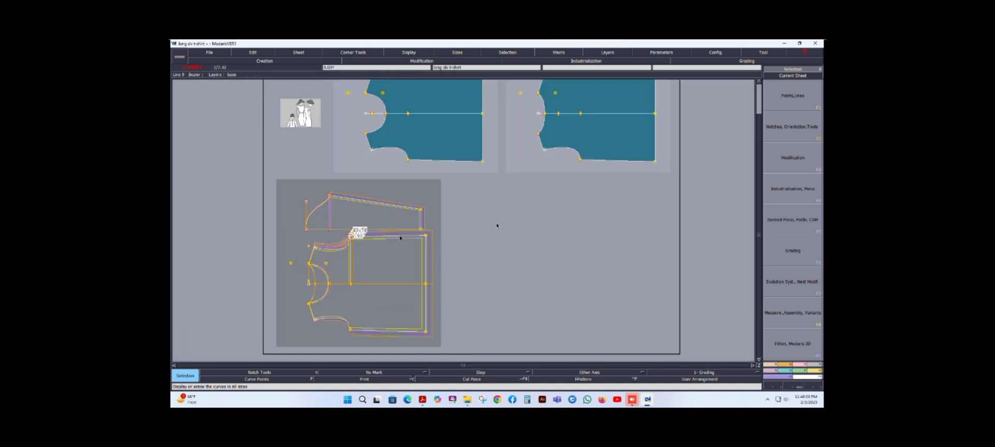
# - Extract the half sleeve from the base sheet as a seam piece and rearrange the sheets so all are in view
pyautogui.click(772, 200)
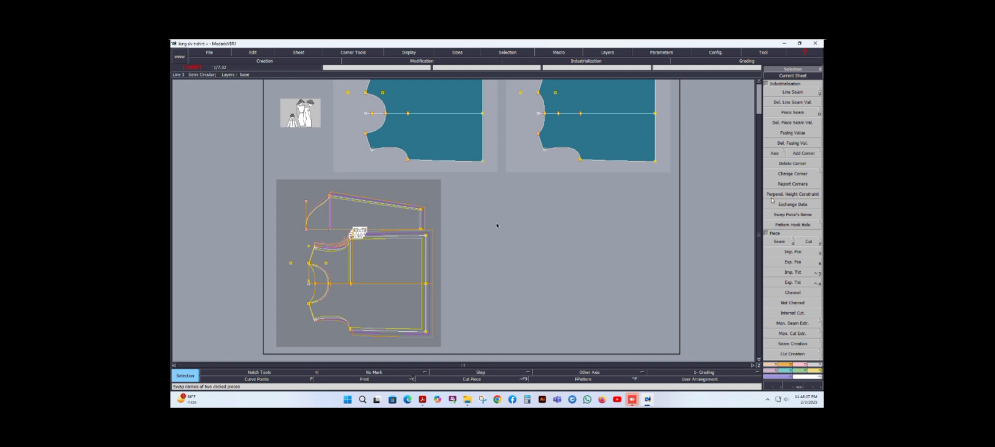
pyautogui.click(779, 241)
pyautogui.click(314, 214)
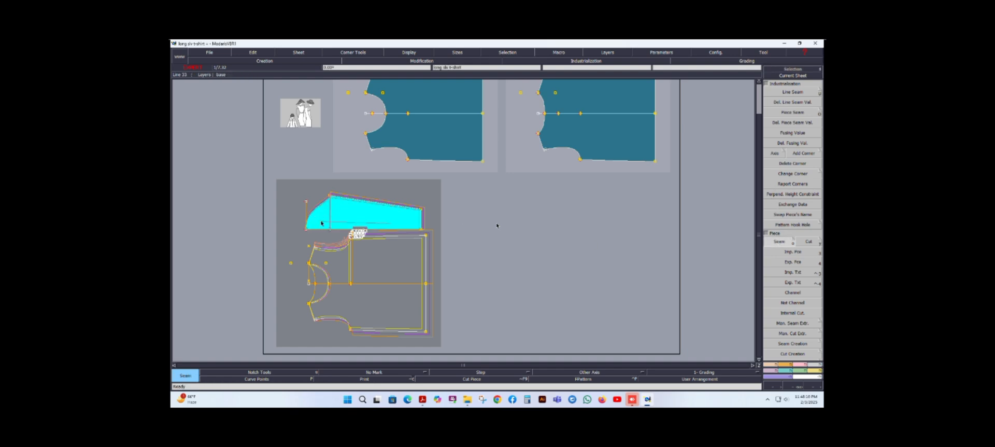
pyautogui.click(379, 213)
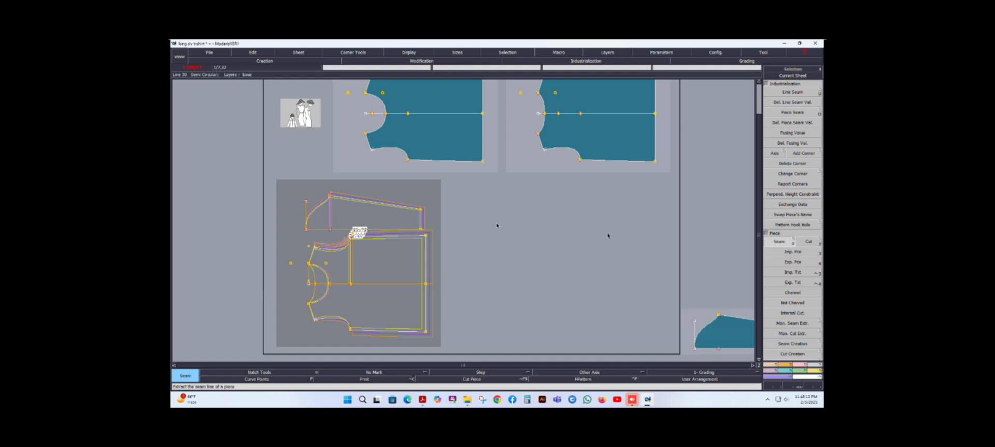
pyautogui.press('j')
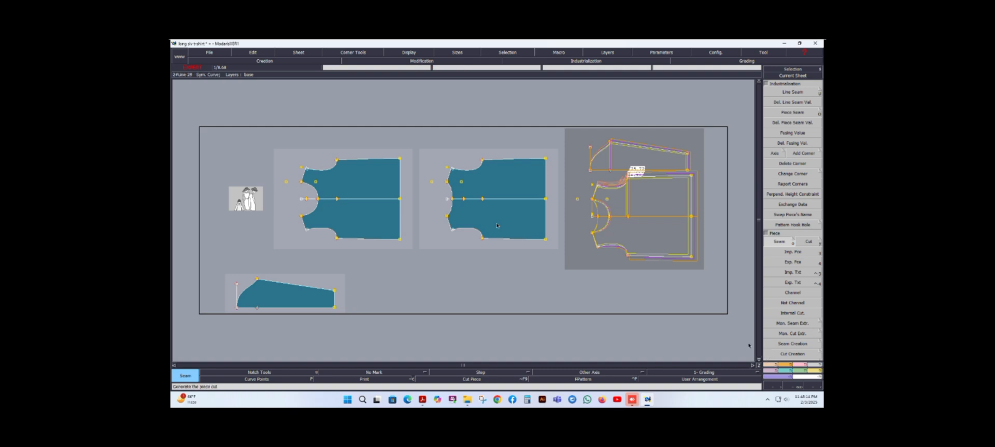
# - Mirror the half-sleeve piece about its straight centre edge with Sym 2Pts to form the full sleeve
pyautogui.press('F5')
pyautogui.click(792, 146)
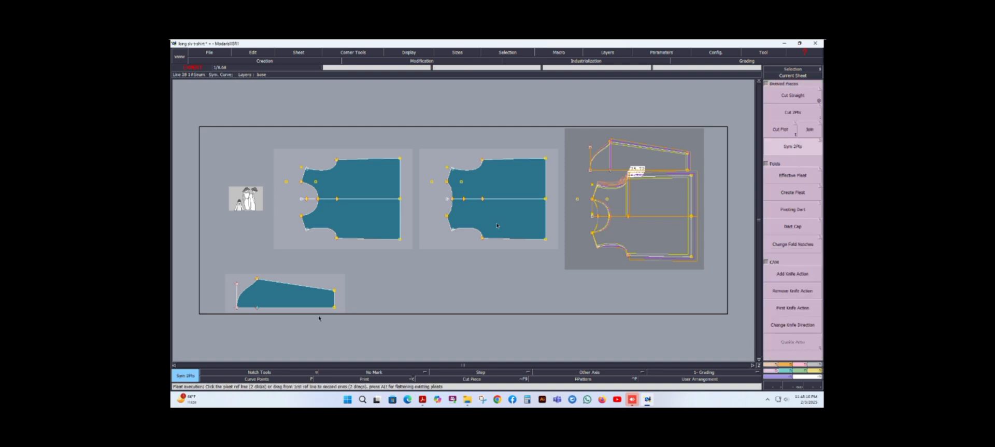
pyautogui.click(237, 308)
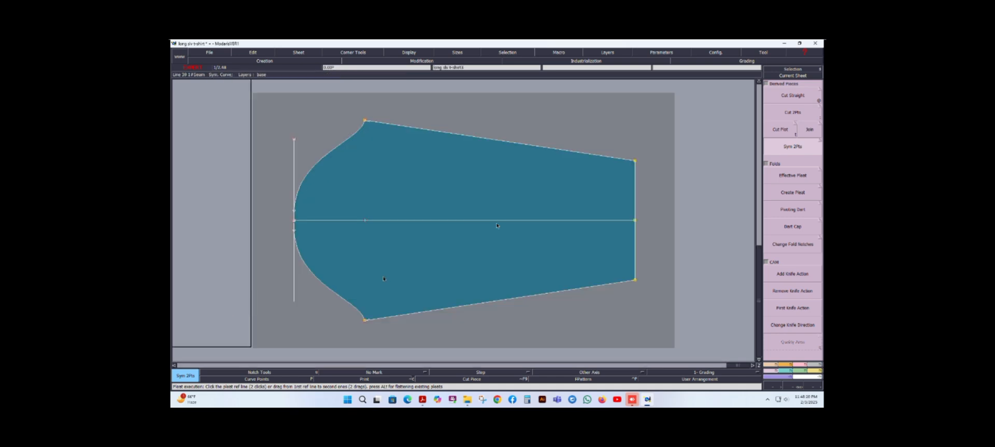
# - Save the model under its existing name and continue past the anomaly warning
pyautogui.click(209, 52)
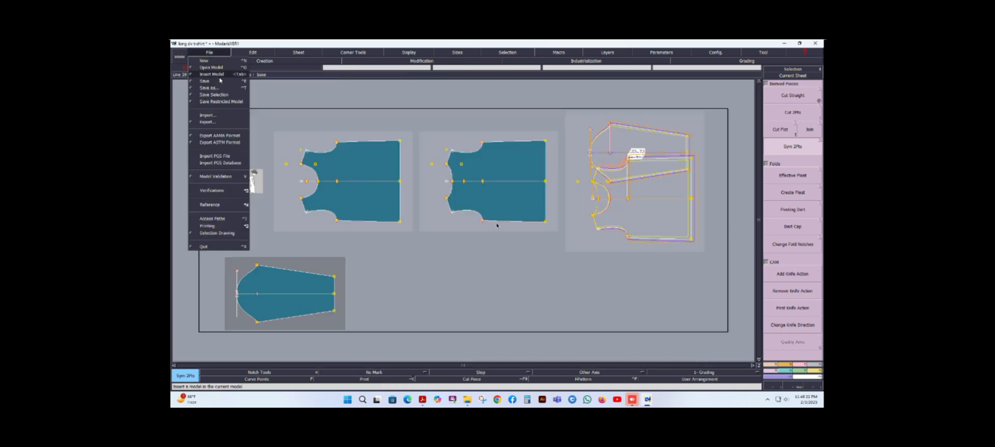
pyautogui.click(216, 89)
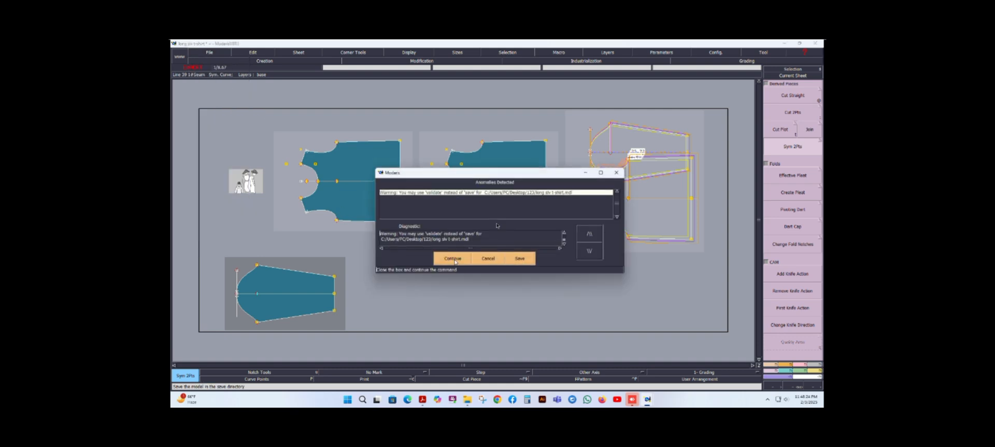
pyautogui.press('Return')
# - Set the piping width in the measurement chart to 2 cm for size s, with 0 increments across all sizes
pyautogui.scroll(-1, 406, 205)
pyautogui.scroll(5, 510, 198)
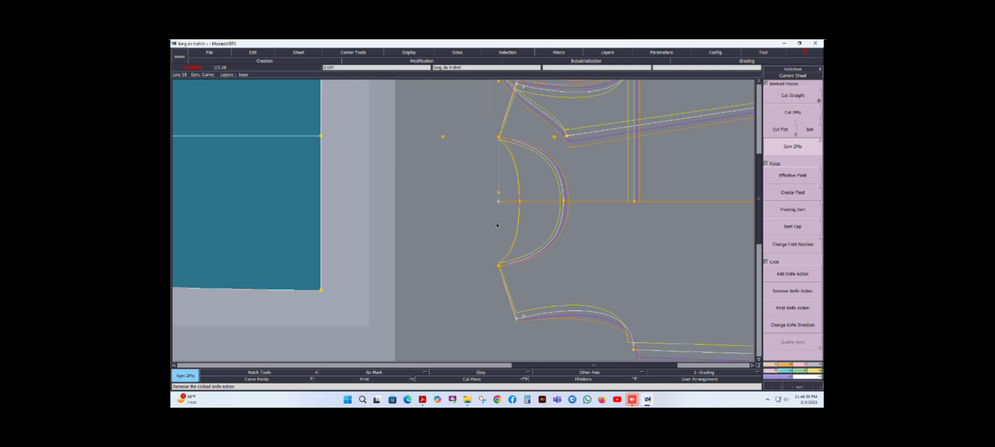
pyautogui.click(813, 371)
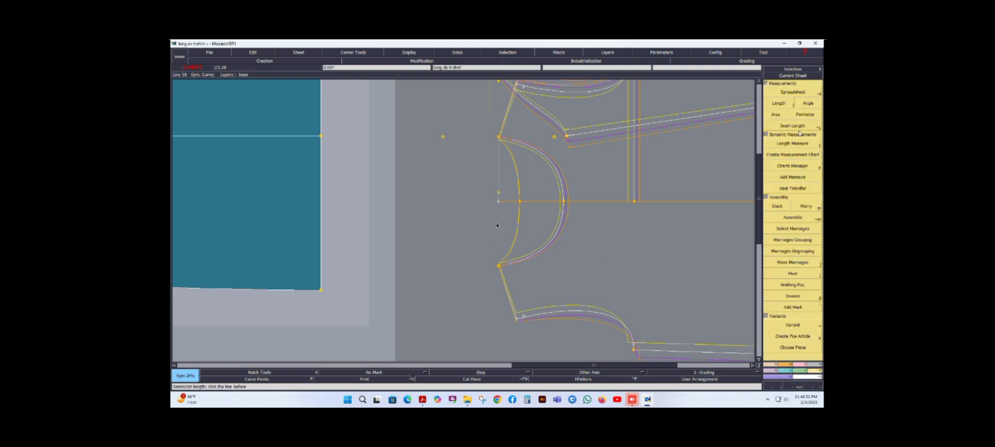
pyautogui.click(794, 166)
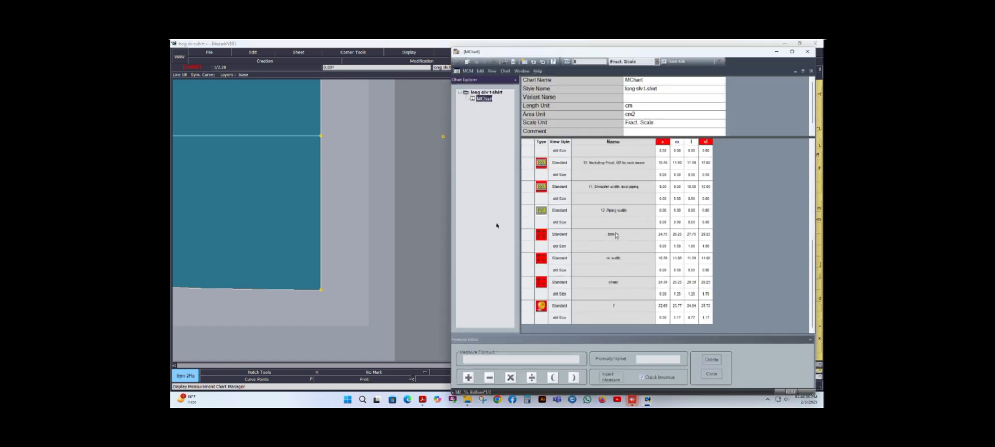
pyautogui.scroll(-1, 616, 235)
pyautogui.click(663, 247)
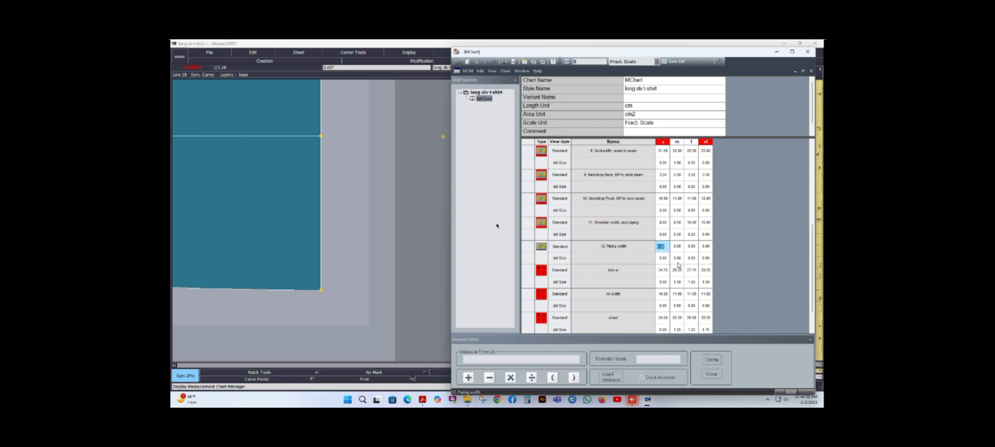
pyautogui.write('2')
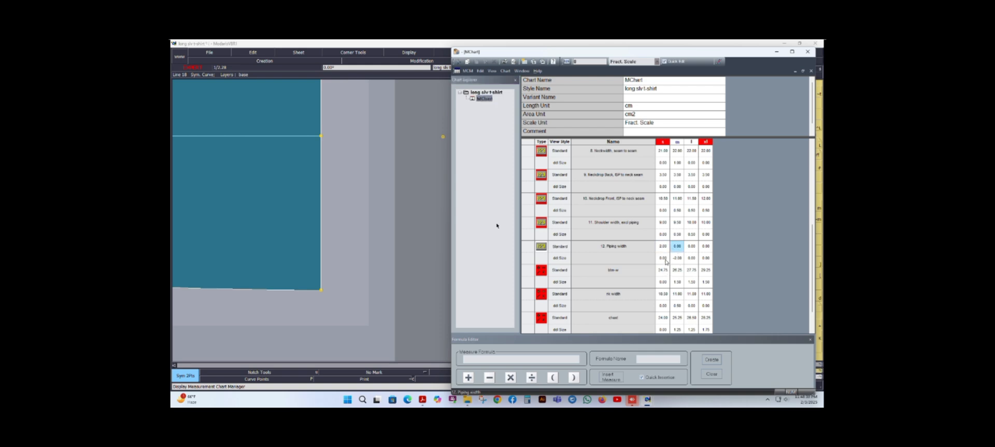
pyautogui.moveTo(664, 259); pyautogui.dragTo(706, 261)
pyautogui.click(705, 260)
pyautogui.write('0')
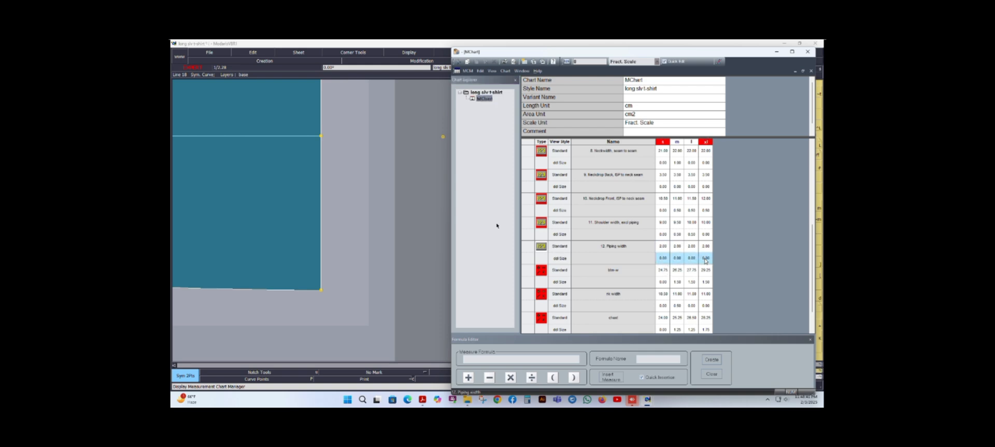
pyautogui.press('Return')
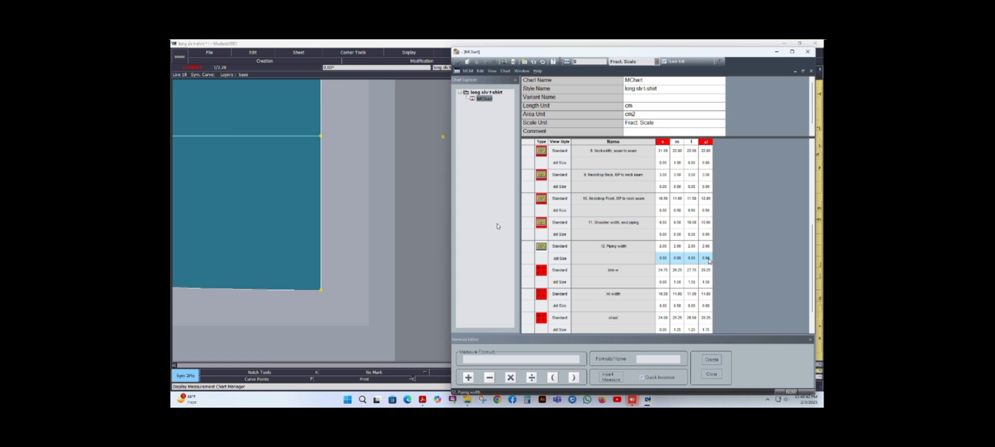
pyautogui.click(779, 53)
# - Save the model again under its existing name and continue past the anomaly warning
pyautogui.click(210, 54)
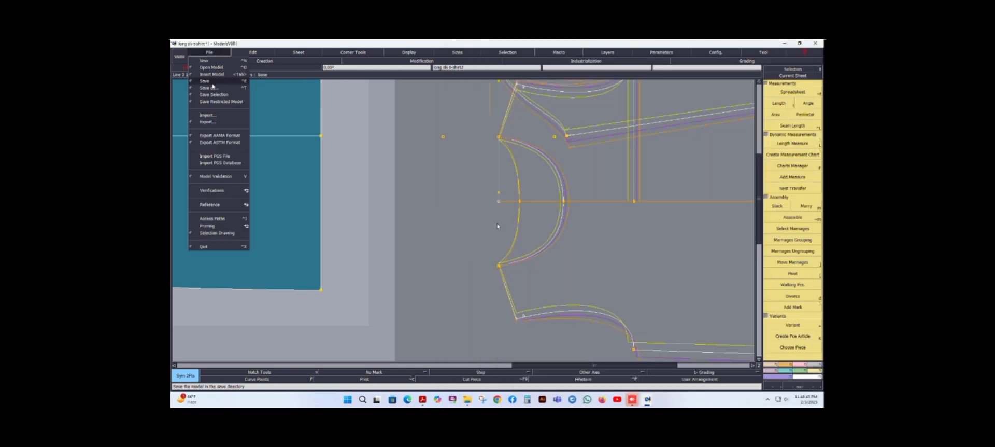
pyautogui.click(211, 85)
pyautogui.click(451, 256)
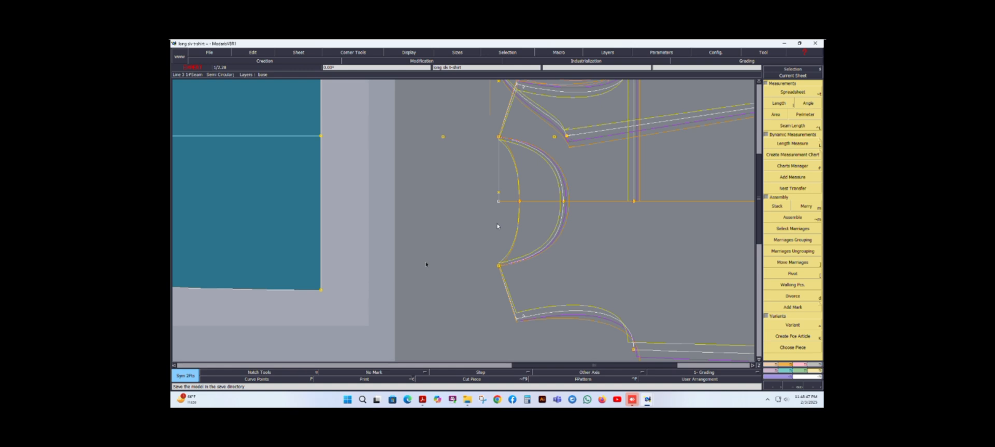
# - Place a point in the empty area beside the neckline, add a linked point about 11 cm from it, and align both horizontally
pyautogui.press('p')
pyautogui.click(413, 247)
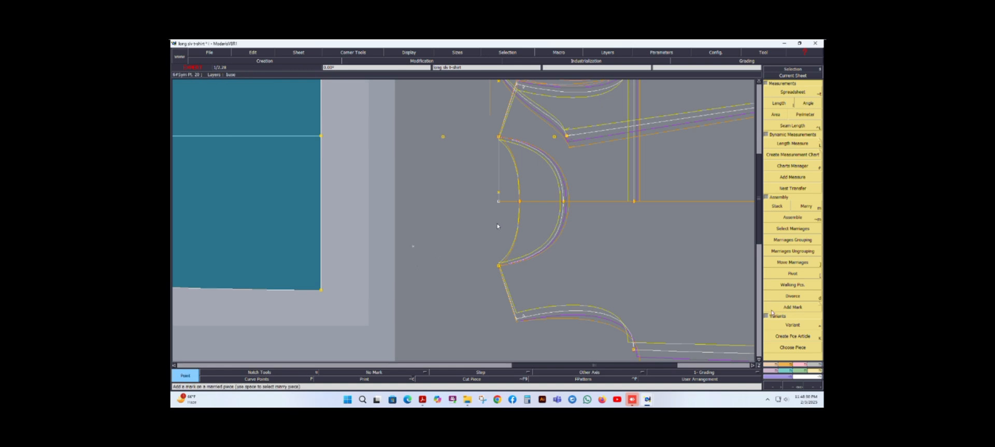
pyautogui.press('F1')
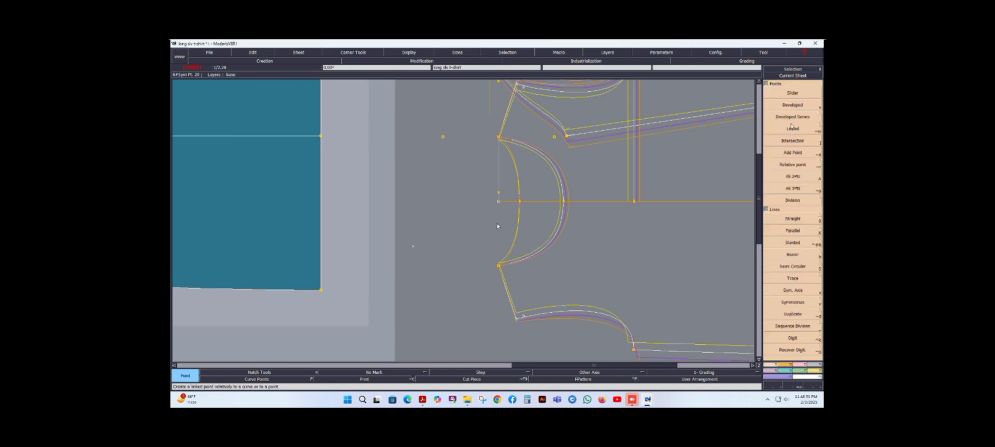
pyautogui.click(793, 129)
pyautogui.click(413, 247)
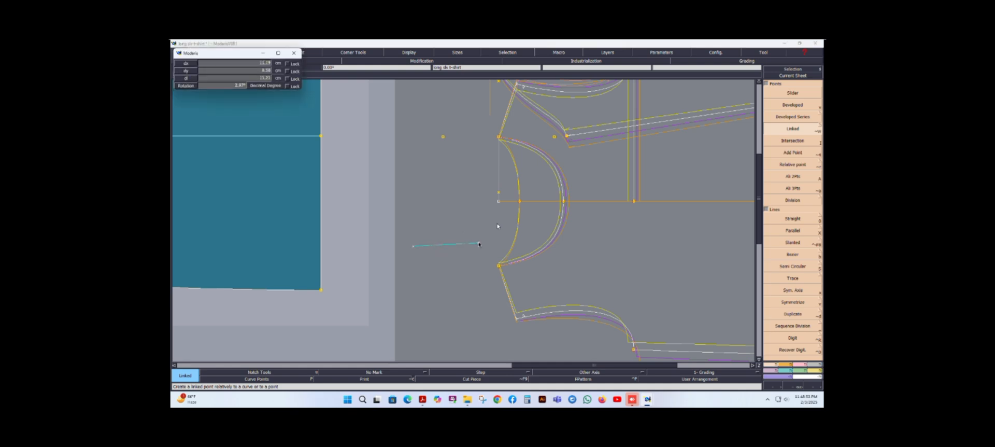
pyautogui.click(478, 243)
pyautogui.click(792, 176)
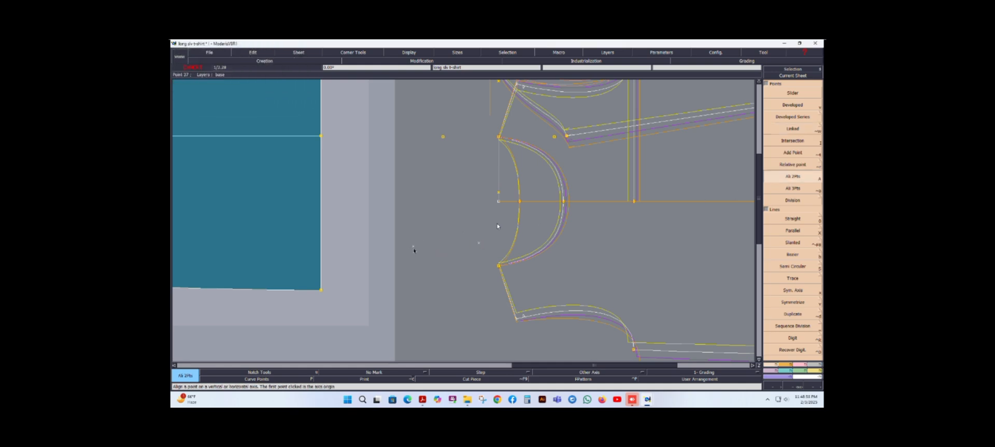
pyautogui.click(413, 247)
pyautogui.click(477, 244)
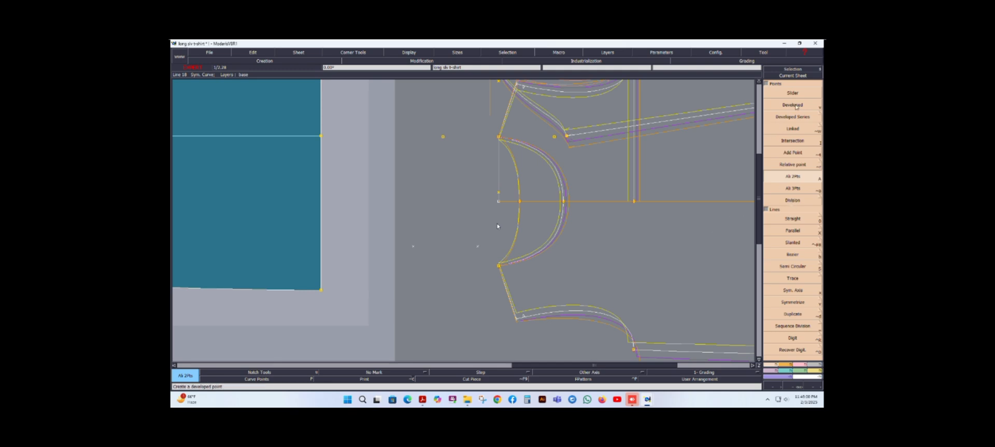
# - Join the two aligned points with a straight line as the short base edge of the neck piping
pyautogui.click(793, 128)
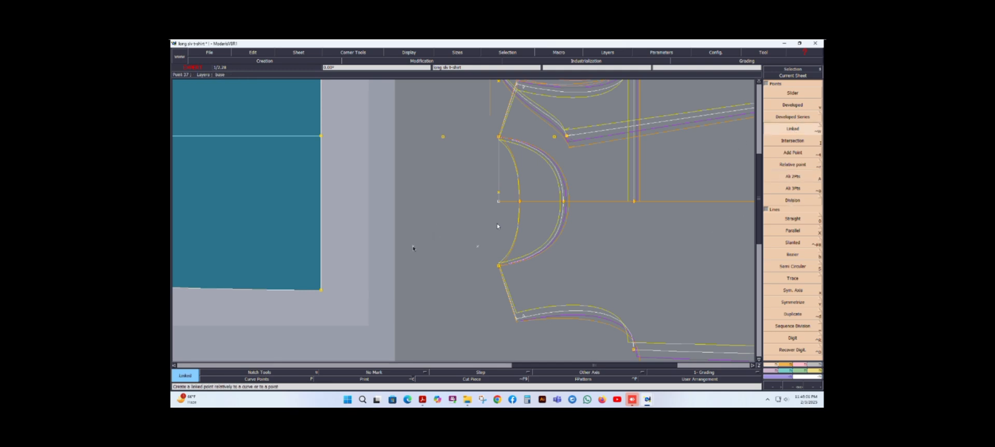
pyautogui.press('0')
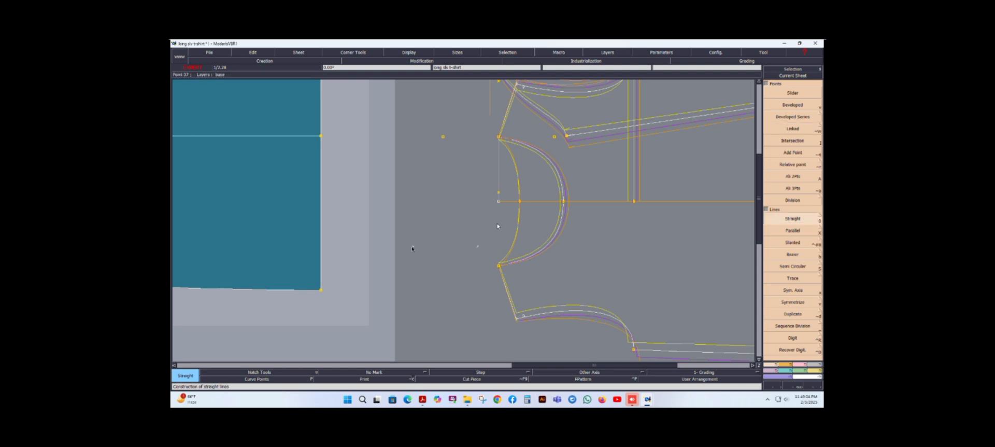
pyautogui.click(413, 246)
pyautogui.click(477, 247)
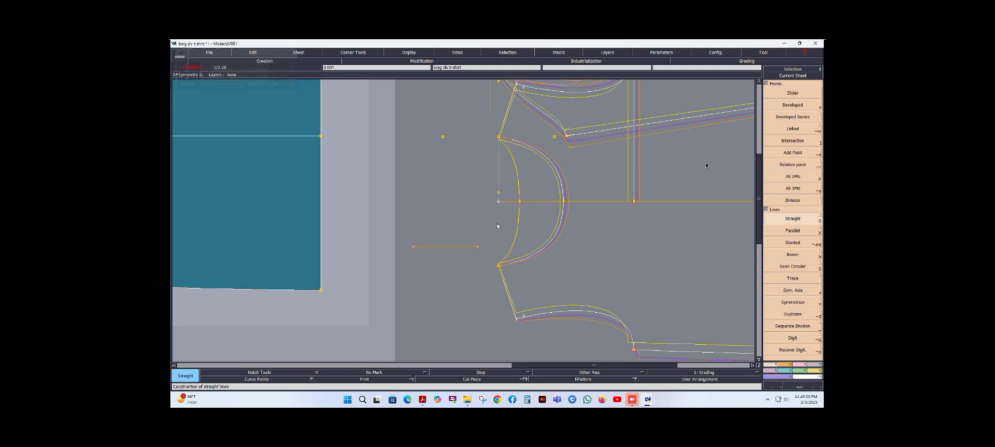
# - Add a linked point about 24 cm vertically above the base line's first point and join them with a straight line
pyautogui.click(793, 129)
pyautogui.click(413, 247)
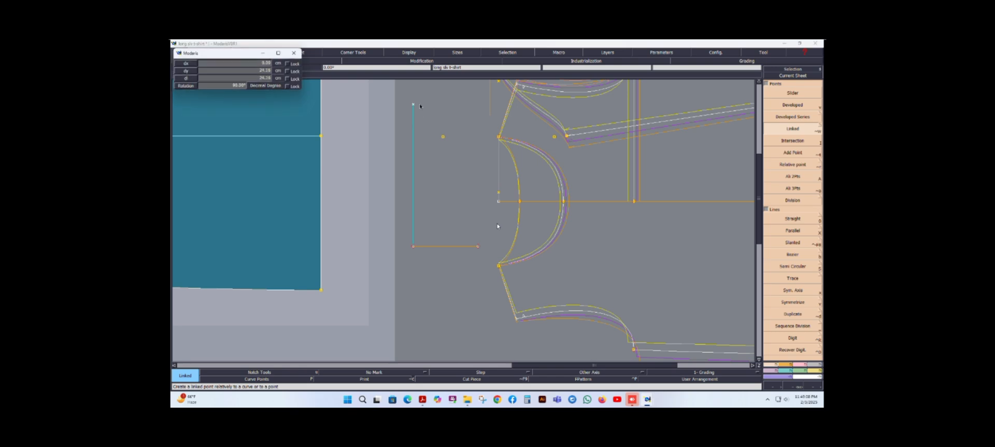
pyautogui.click(414, 104)
pyautogui.click(795, 220)
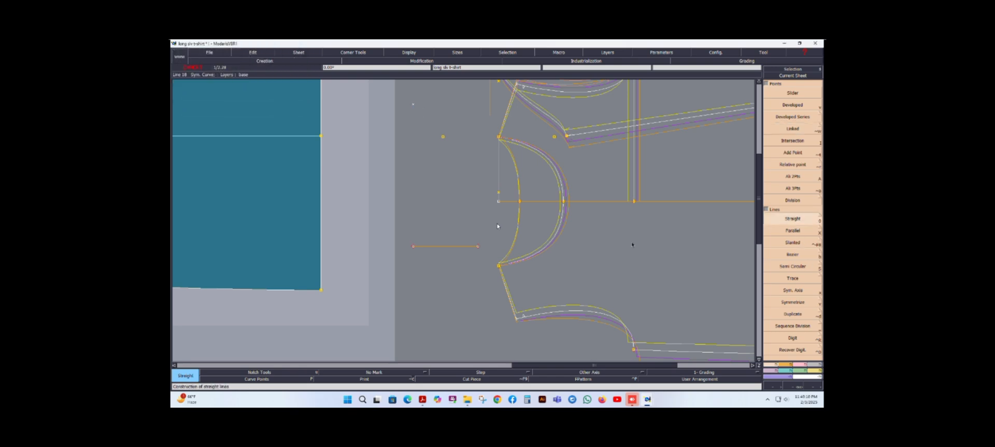
pyautogui.click(413, 104)
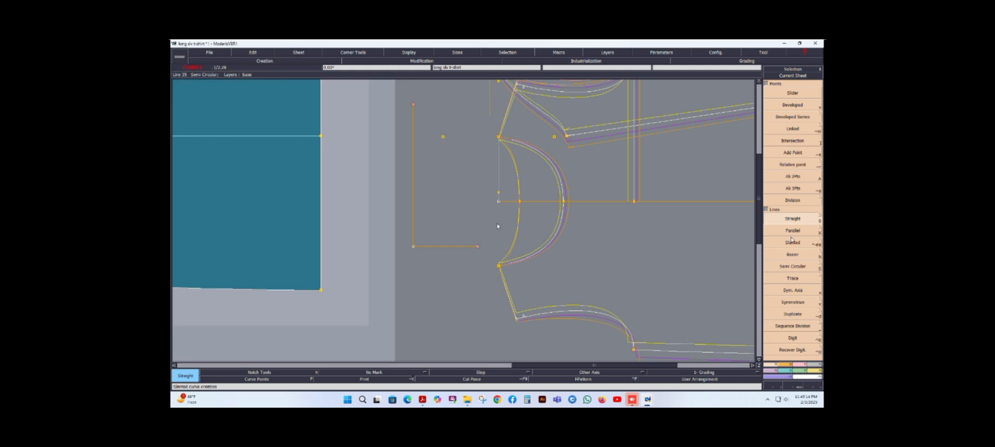
# - Constrain the free end of the short base line by a chart measure, naming the measure nkw, to make the line 4 cm long
pyautogui.click(801, 365)
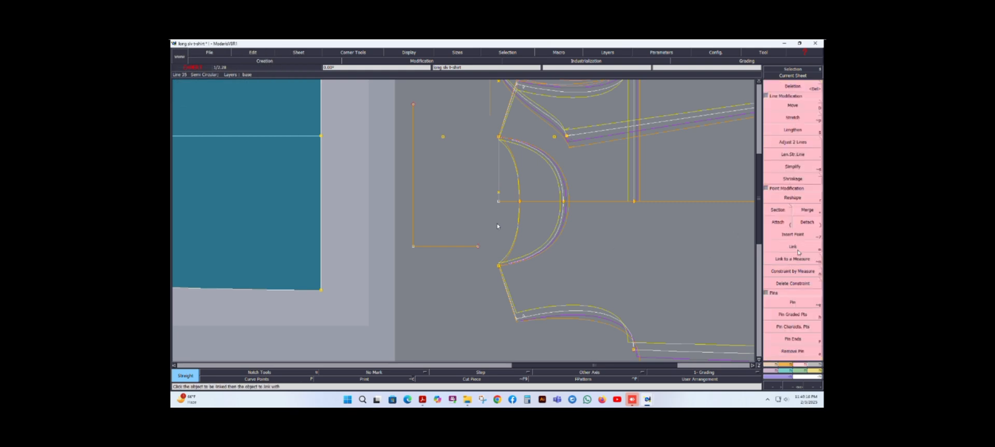
pyautogui.click(793, 270)
pyautogui.click(477, 247)
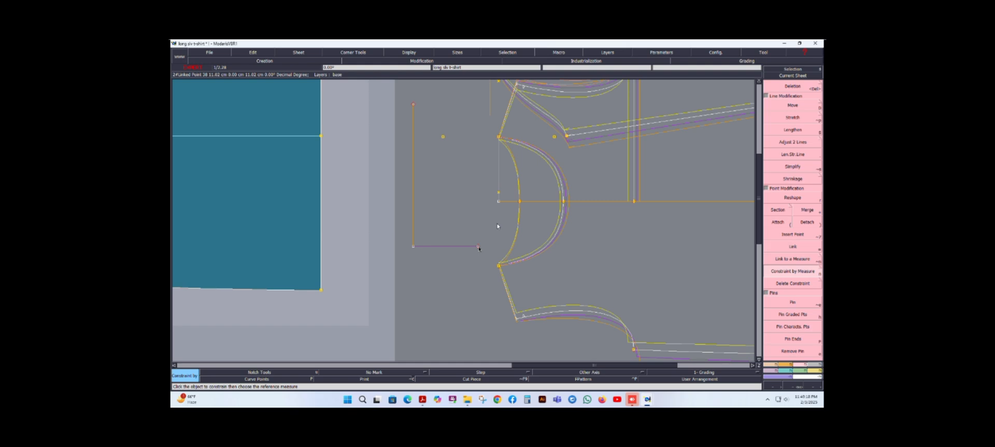
pyautogui.click(479, 248)
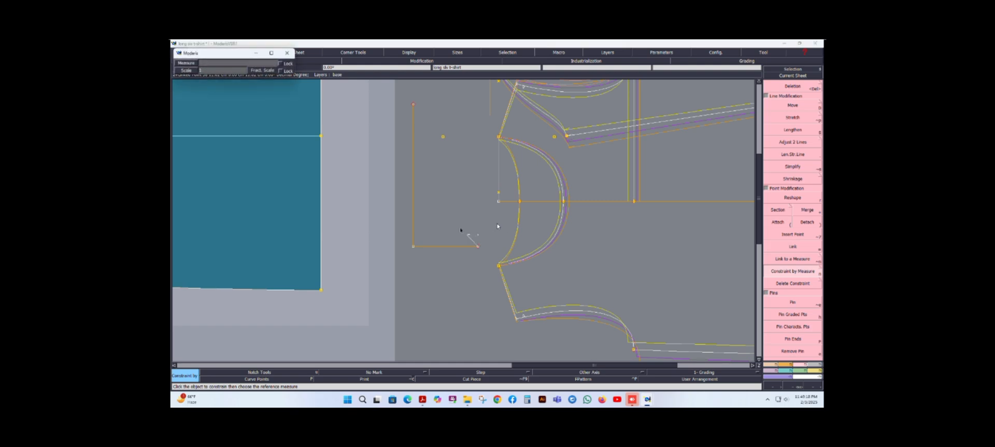
pyautogui.click(221, 65)
pyautogui.click(453, 186)
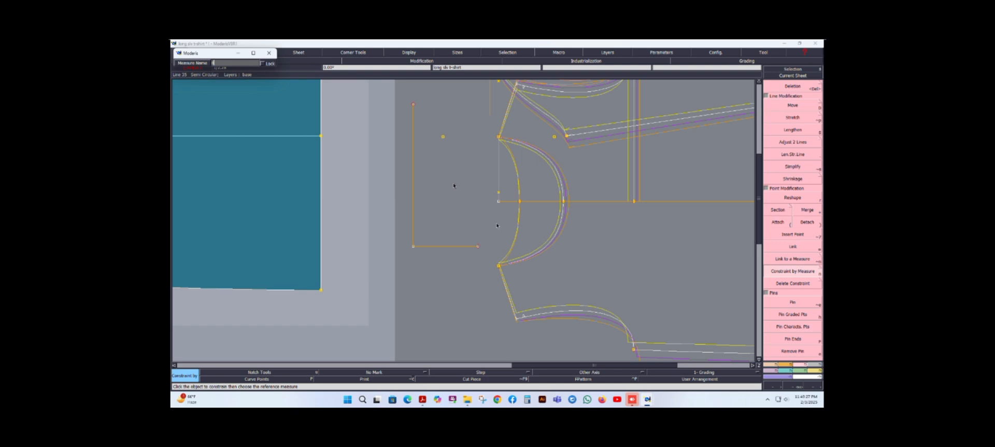
pyautogui.write('nkw')
pyautogui.press('Return')
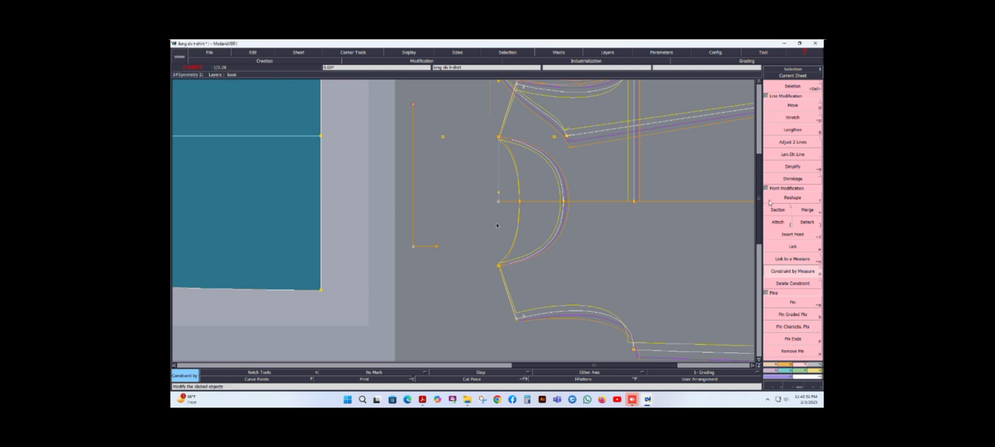
# - Add a linked point vertically above the base line's constrained end and join them with a straight line as the piping's second long edge
pyautogui.click(784, 365)
pyautogui.click(793, 129)
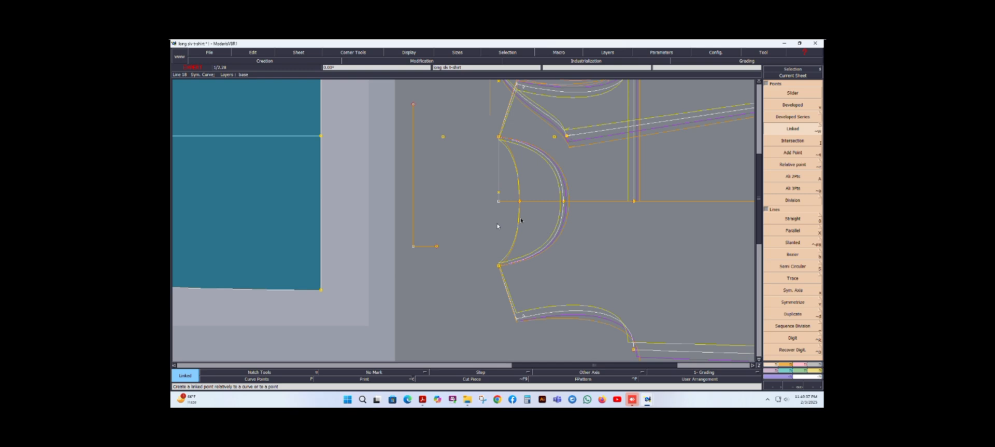
pyautogui.click(436, 247)
pyautogui.click(437, 108)
pyautogui.click(793, 218)
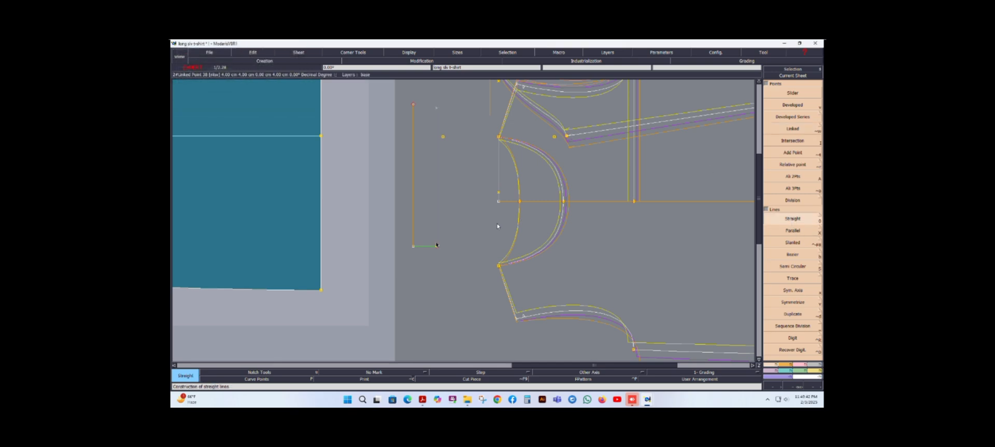
pyautogui.click(437, 245)
pyautogui.click(437, 109)
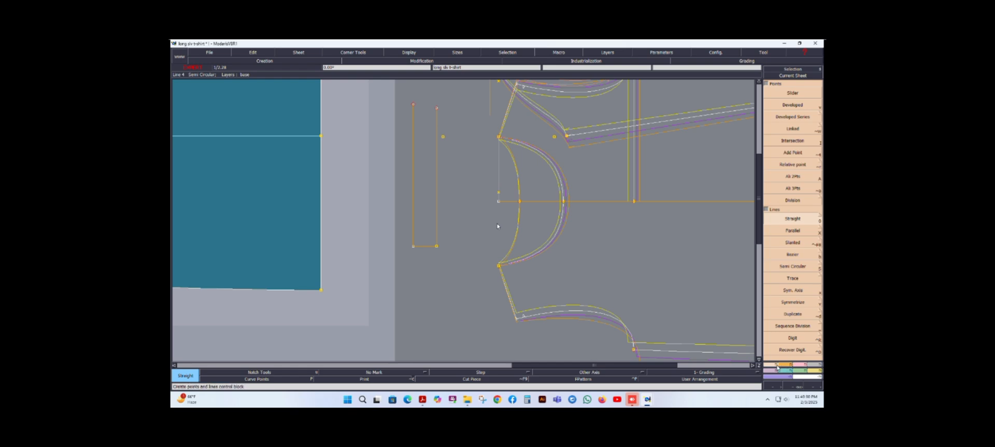
# - Hide the graded size curves so that only the base size outlines show around the neckline
pyautogui.click(794, 106)
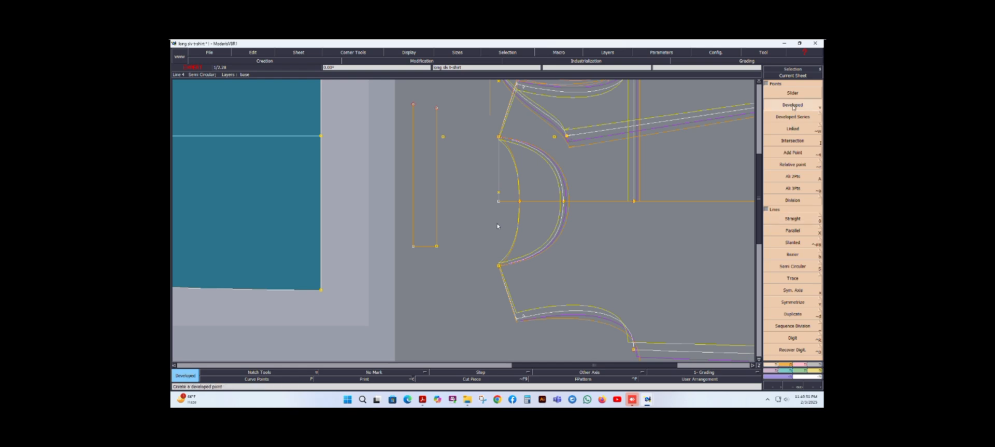
pyautogui.scroll(-1, 515, 220)
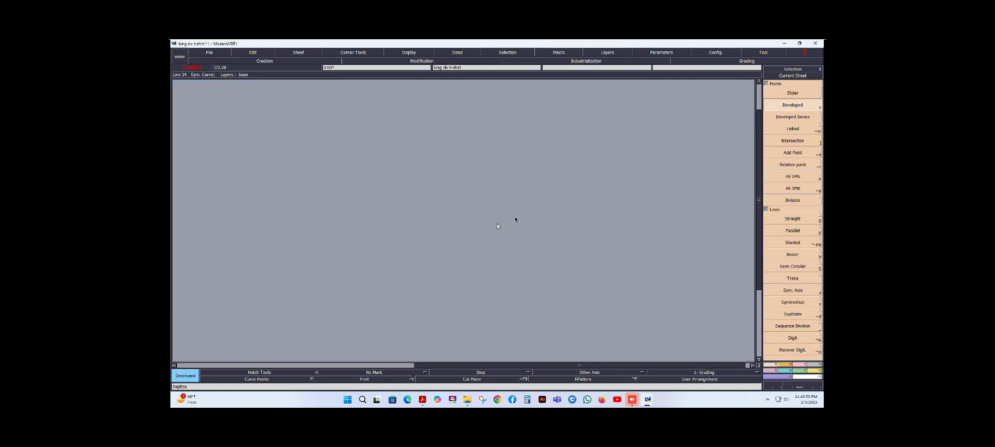
pyautogui.scroll(2, 519, 220)
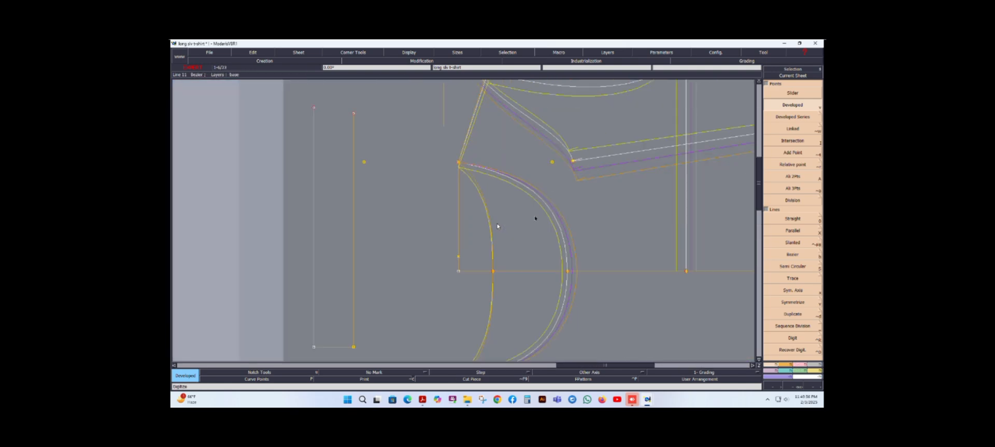
pyautogui.press('space')
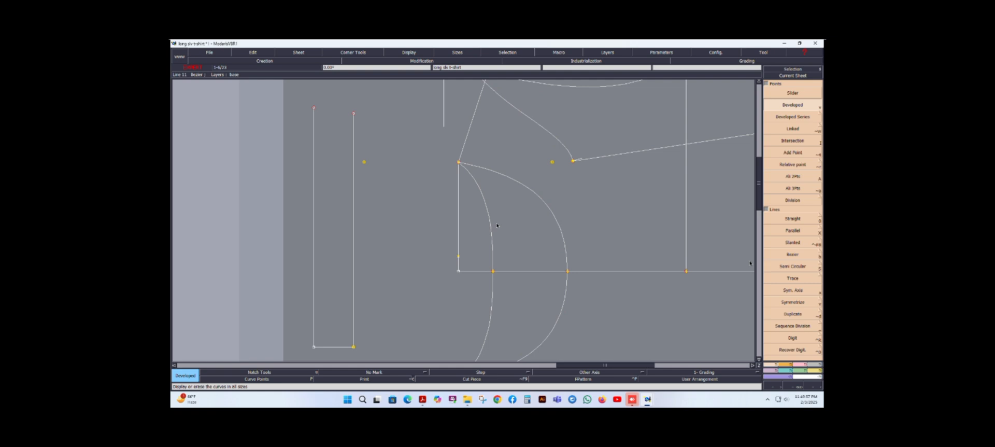
# - Create an unnamed dynamic length measure along the back neckline curve, from the centre back point to the shoulder neck point
pyautogui.click(799, 365)
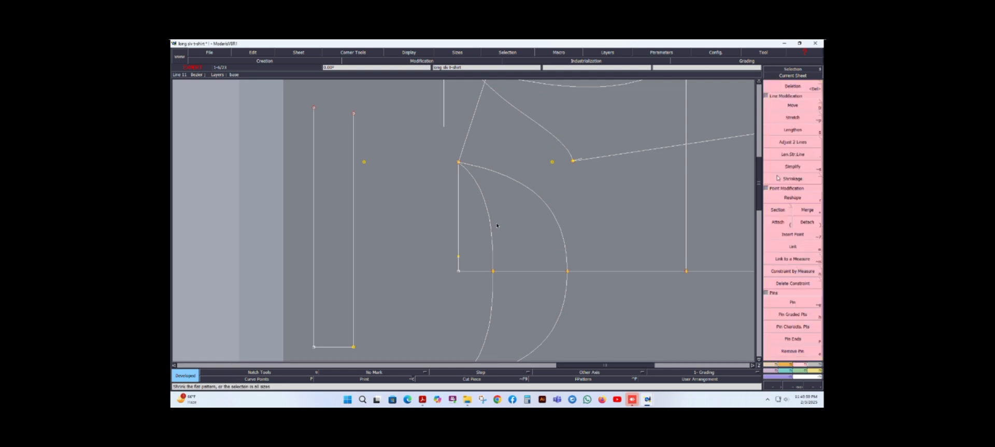
pyautogui.click(814, 370)
pyautogui.click(788, 144)
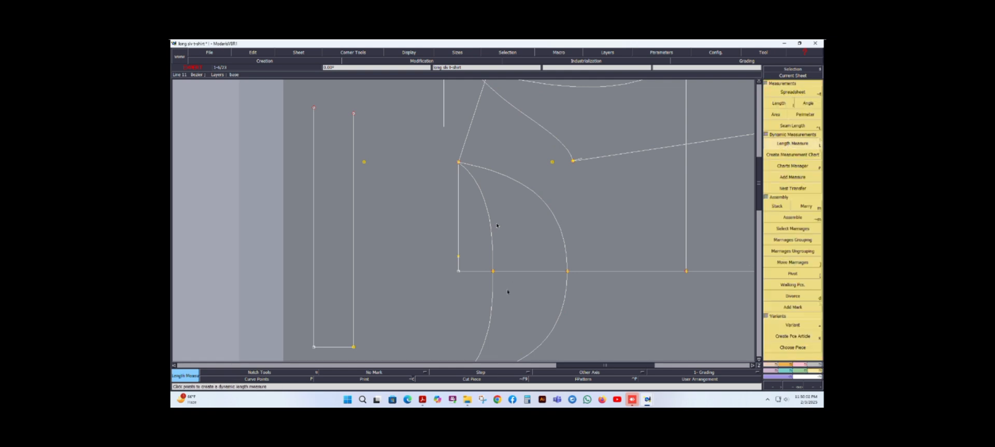
pyautogui.click(494, 271)
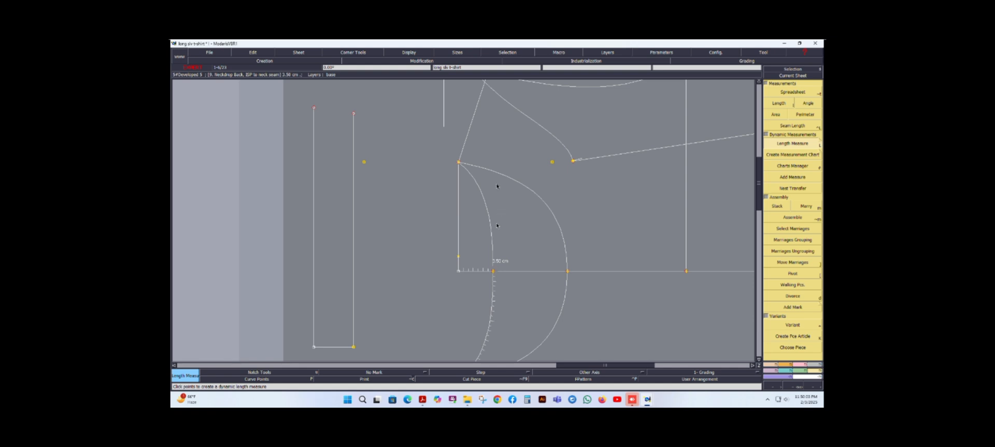
pyautogui.click(458, 162)
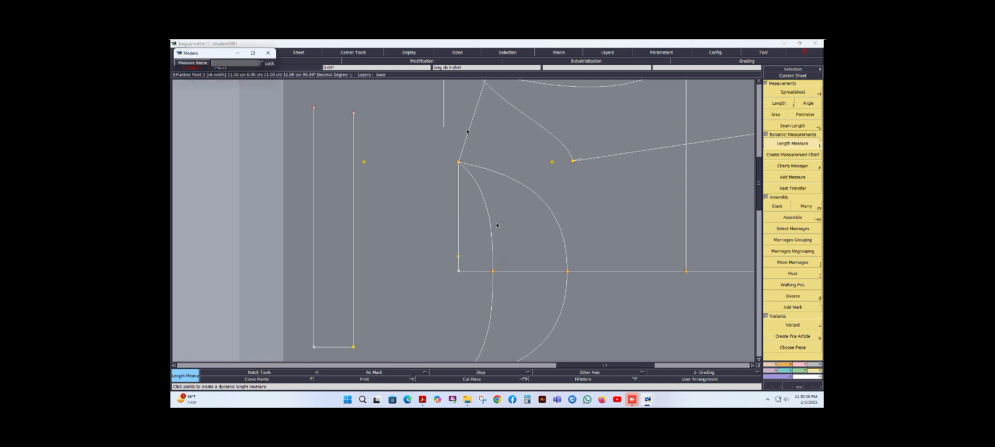
pyautogui.press('Return')
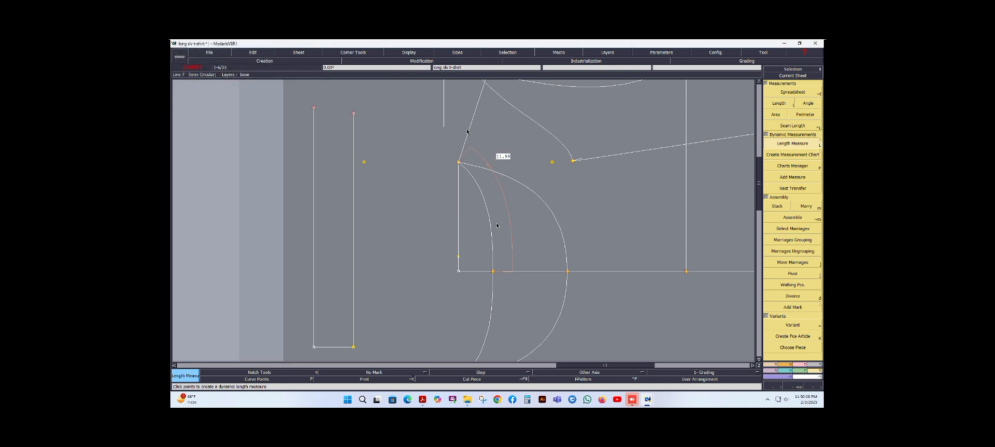
# - Create an unnamed dynamic length measure along the front neckline curve from centre front to the neck point, and reshape both neckline measures' placement
pyautogui.click(567, 271)
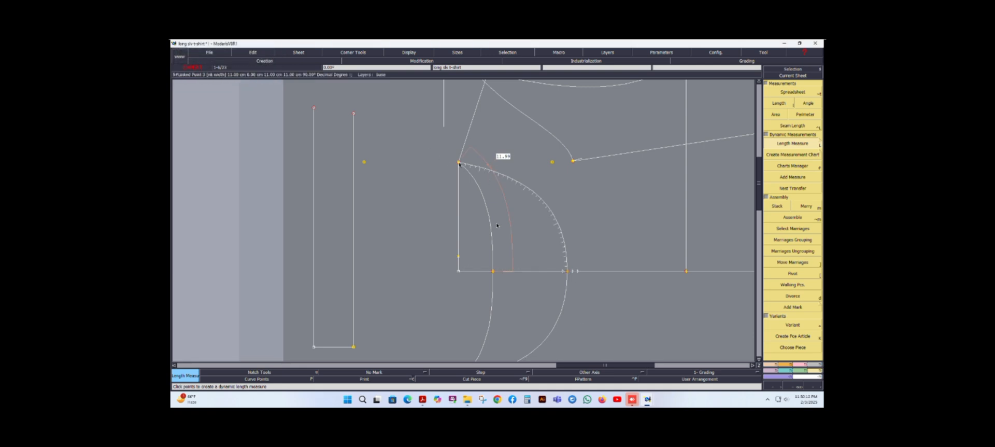
pyautogui.click(459, 162)
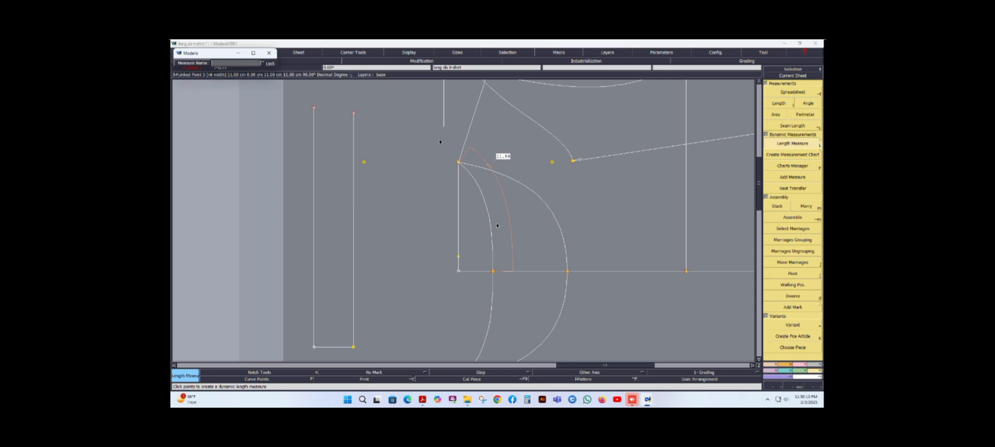
pyautogui.press('Return')
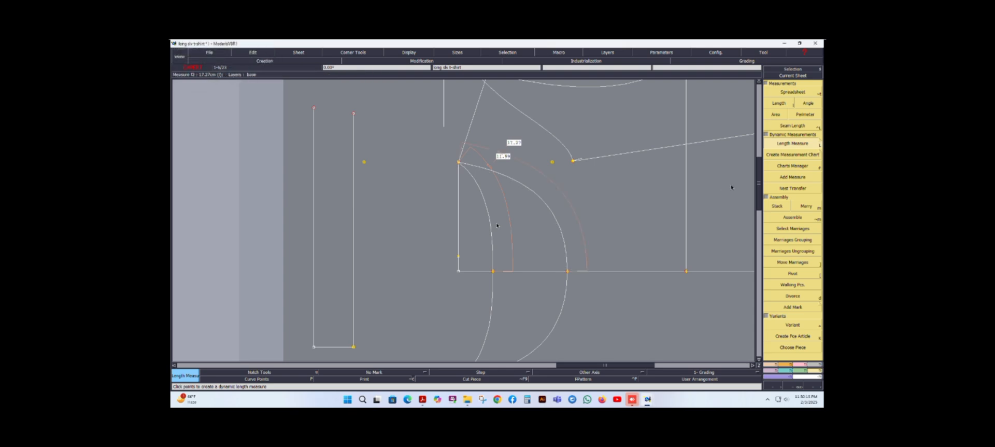
pyautogui.press('F3')
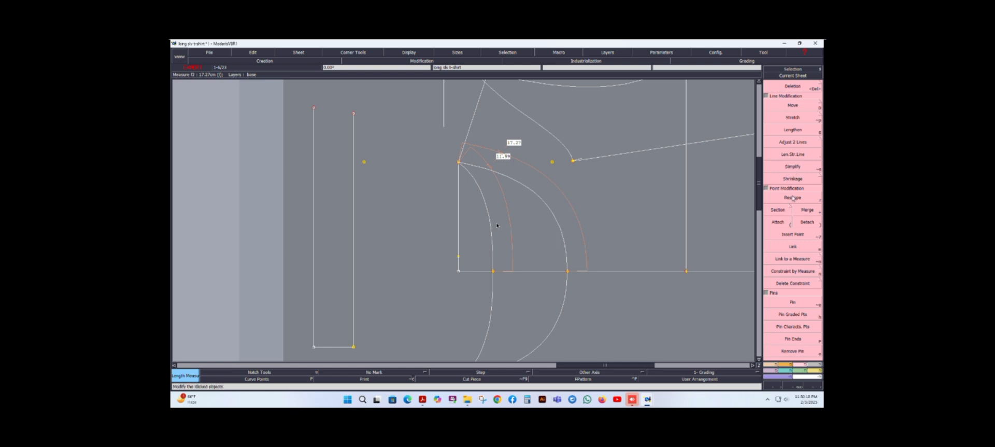
pyautogui.click(792, 198)
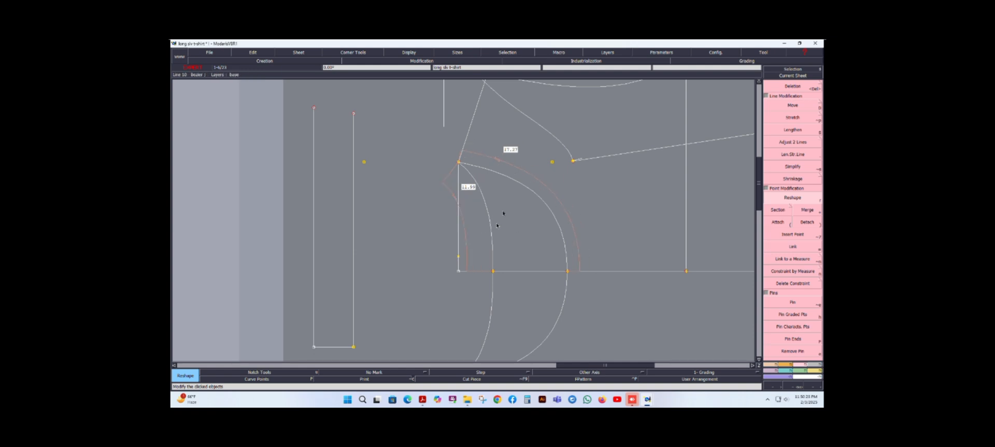
# - Constrain the free upper end of the piping's outer long edge by the back and front neckline measures to set the piping length
pyautogui.scroll(-2, 349, 195)
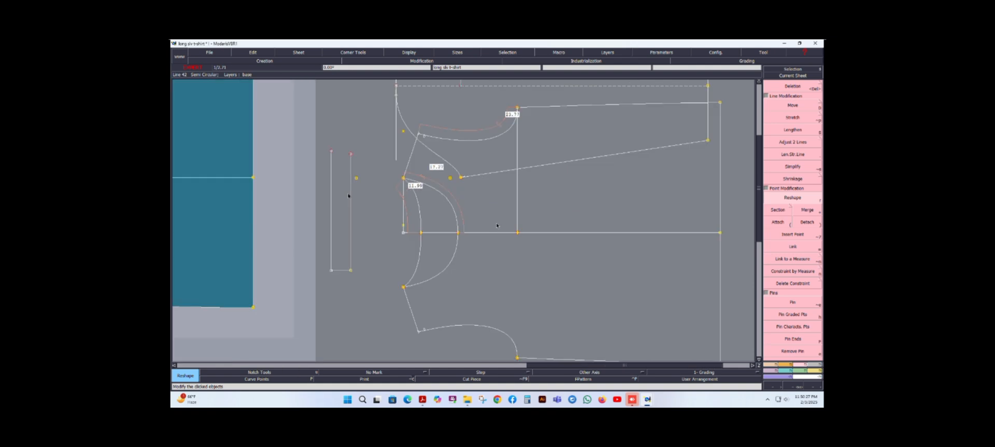
pyautogui.scroll(1, 349, 195)
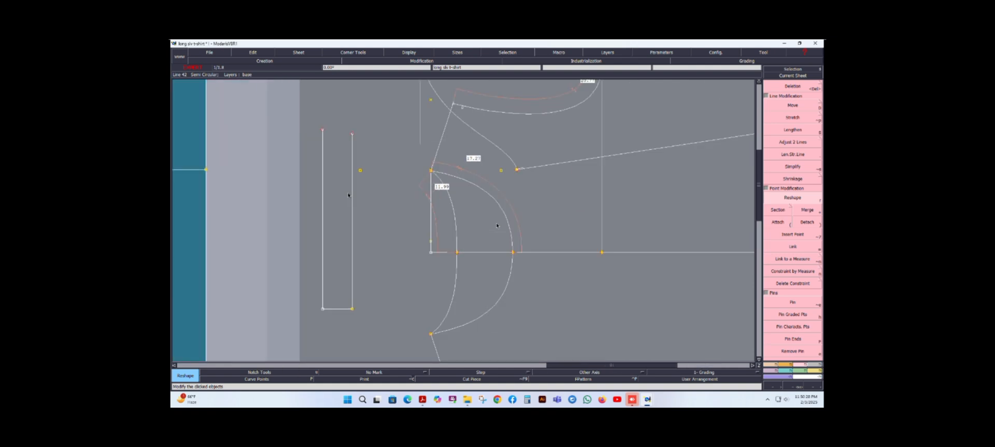
pyautogui.click(792, 270)
pyautogui.click(325, 124)
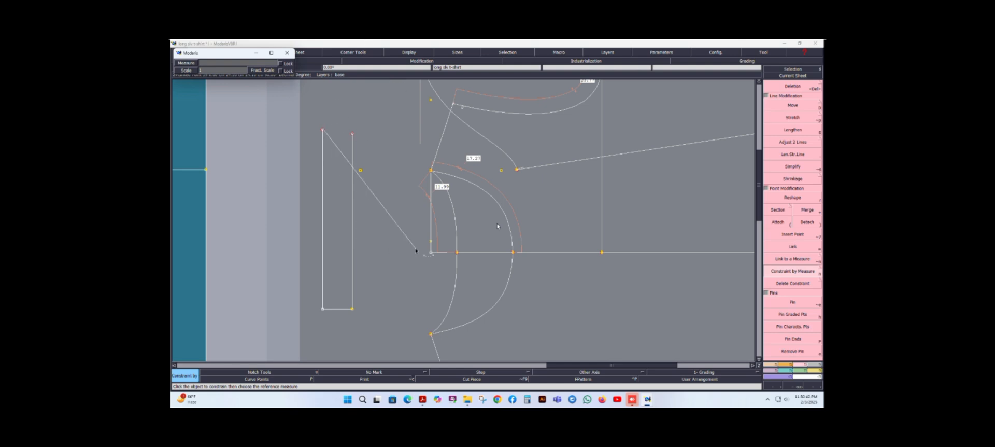
pyautogui.click(437, 228)
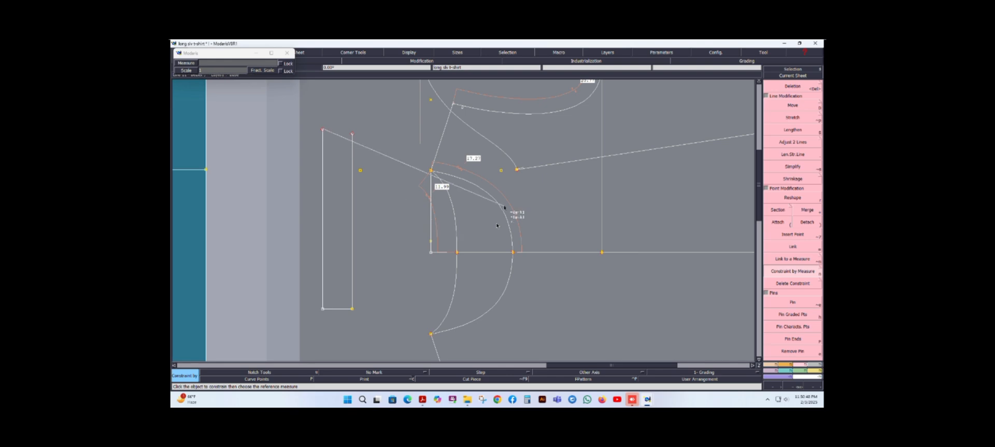
pyautogui.rightClick(393, 210)
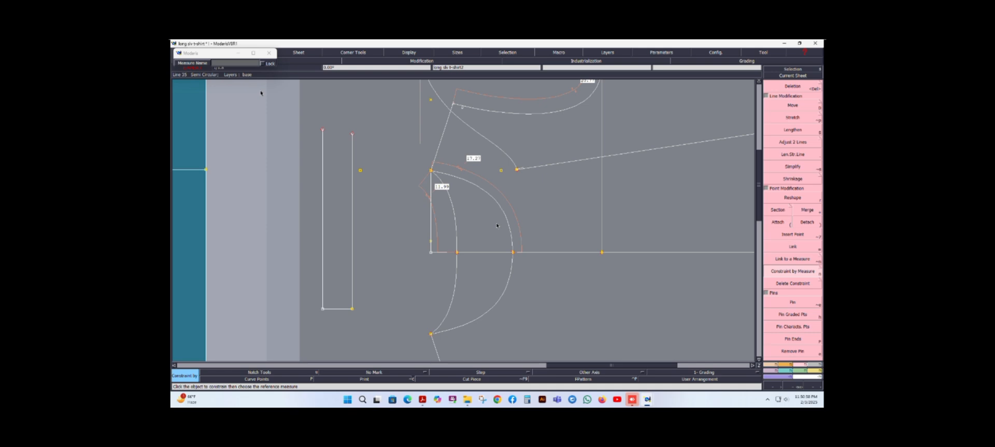
pyautogui.click(245, 68)
pyautogui.press('Return')
pyautogui.scroll(-1, 244, 141)
pyautogui.scroll(-1, 320, 147)
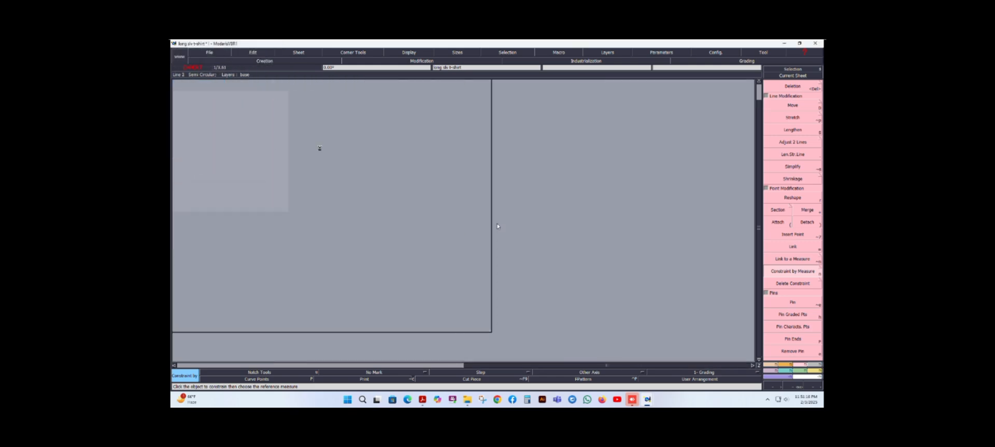
pyautogui.scroll(3, 314, 107)
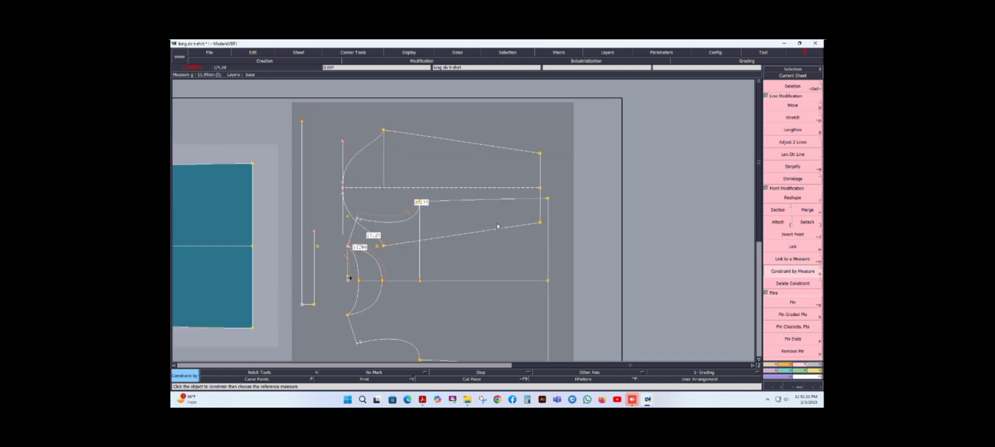
pyautogui.click(301, 121)
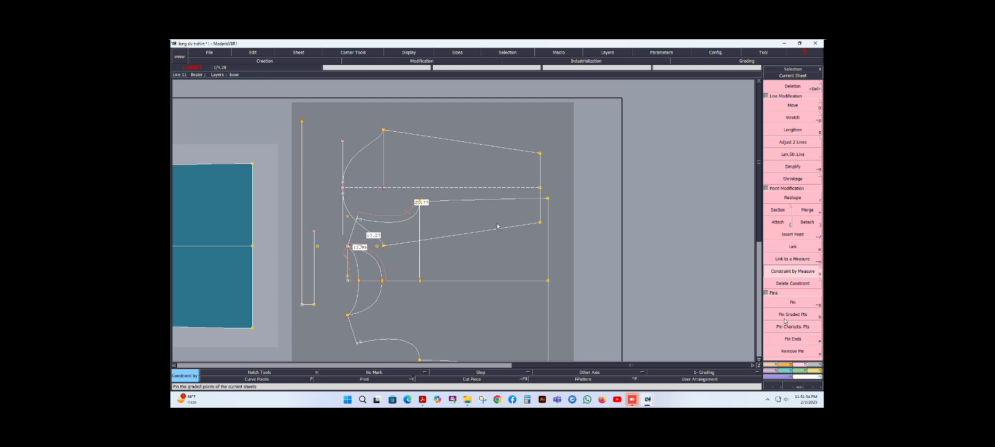
# - Link the second long edge's free end to the first edge's upper end and close the piping strip with a straight line
pyautogui.click(789, 249)
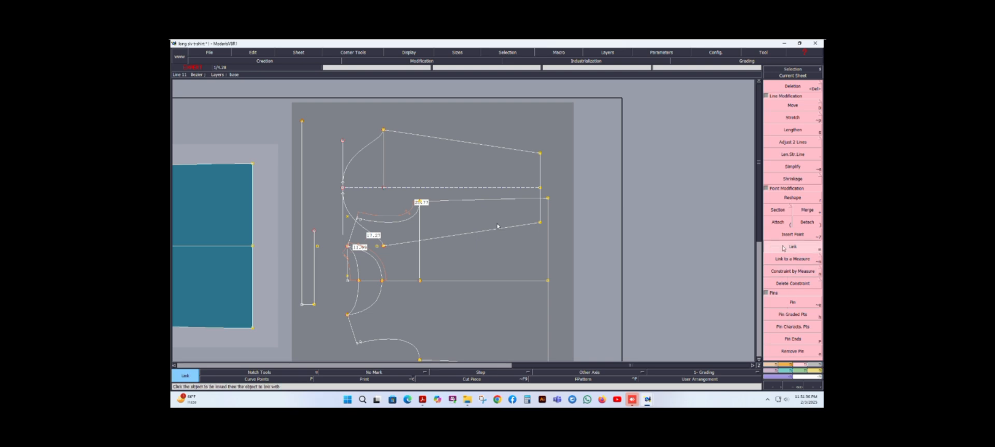
pyautogui.click(312, 233)
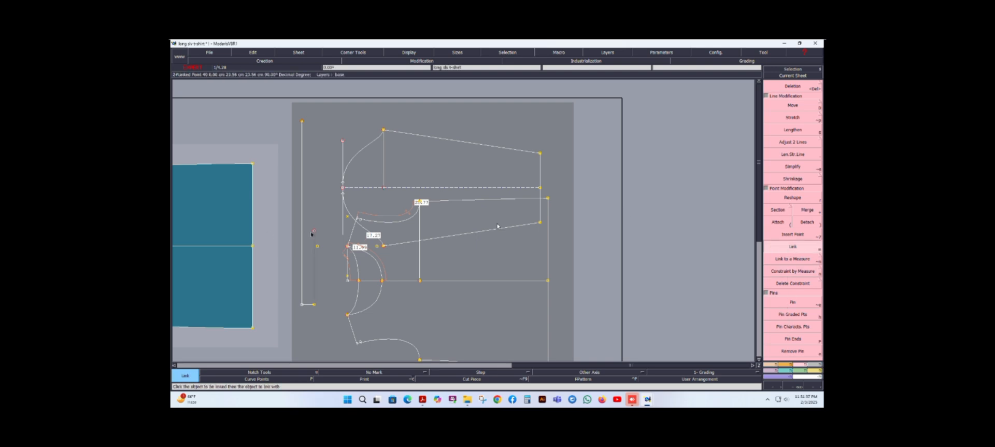
pyautogui.click(302, 121)
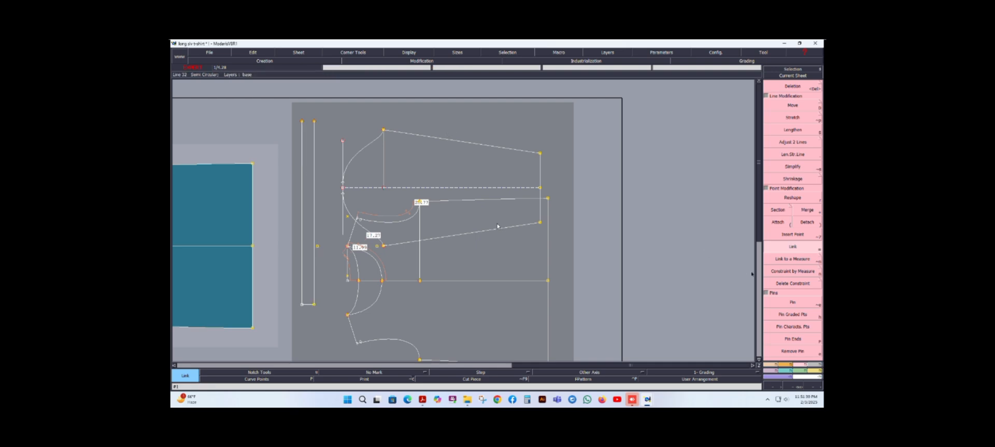
pyautogui.press('F1')
pyautogui.click(794, 220)
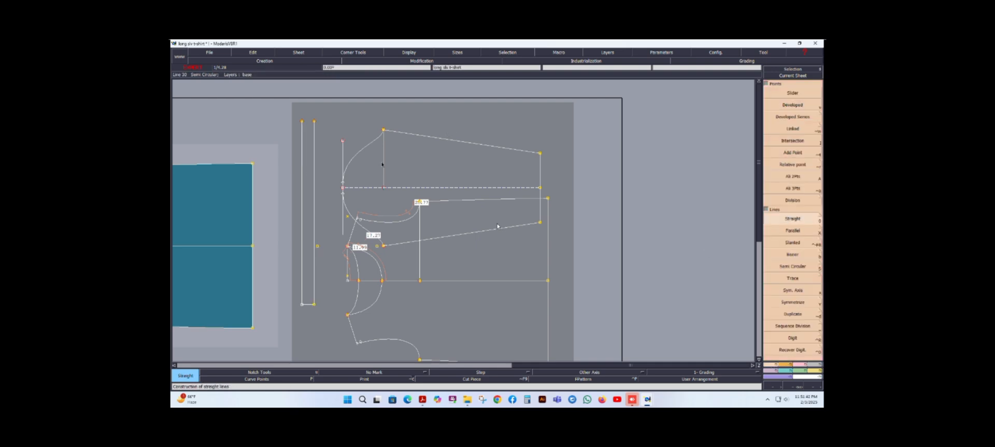
pyautogui.click(302, 121)
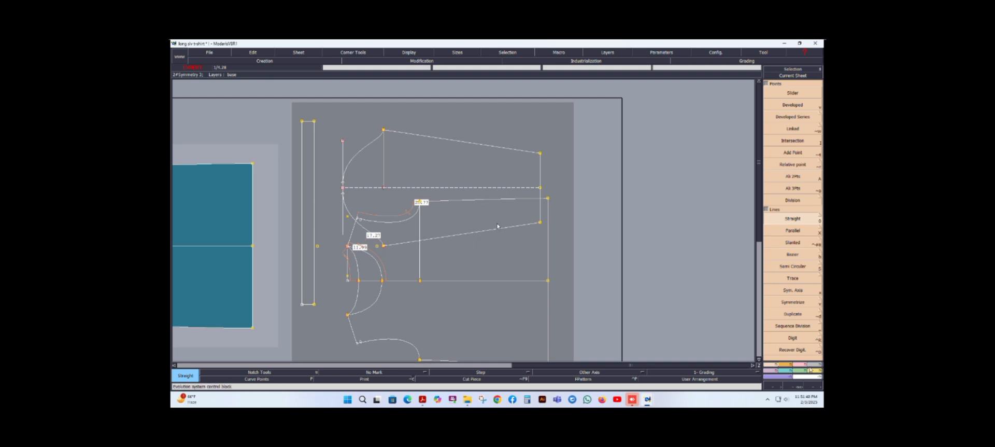
# - Extract the closed neck piping rectangle as a seam piece on its own sheet
pyautogui.press('F4')
pyautogui.click(779, 241)
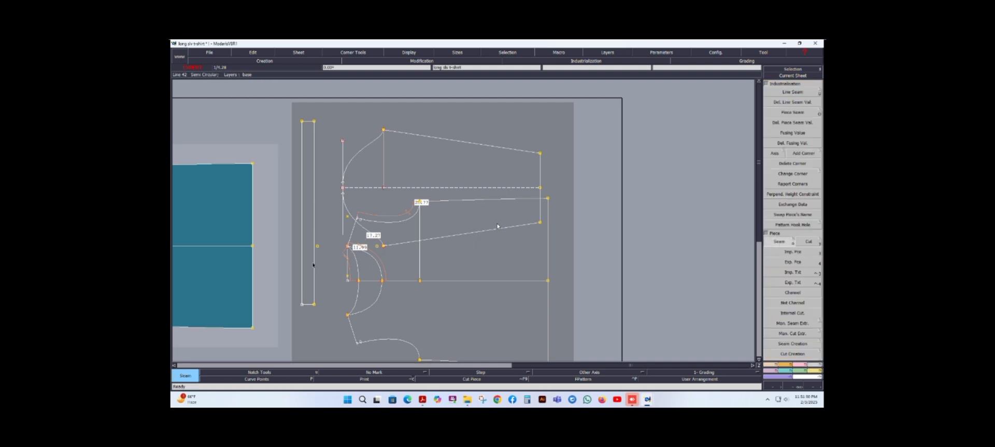
pyautogui.click(311, 212)
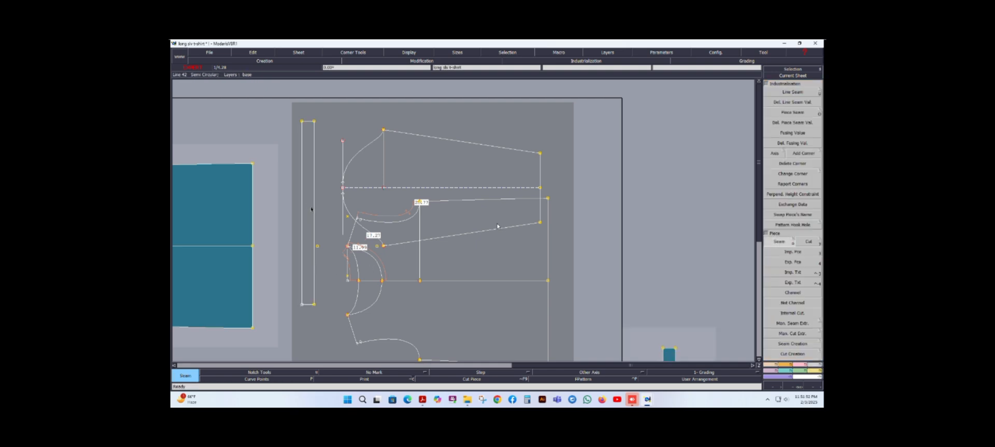
pyautogui.scroll(-9, 554, 288)
pyautogui.scroll(7, 519, 283)
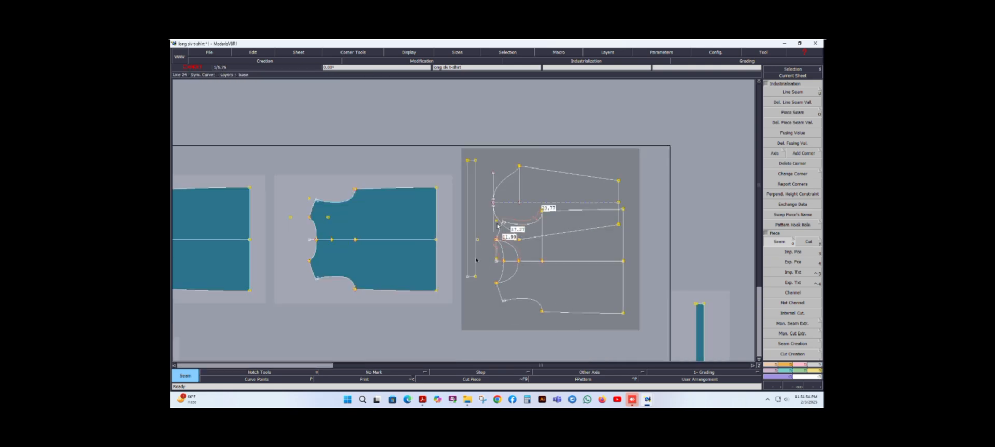
pyautogui.scroll(-6, 448, 253)
pyautogui.scroll(5, 460, 231)
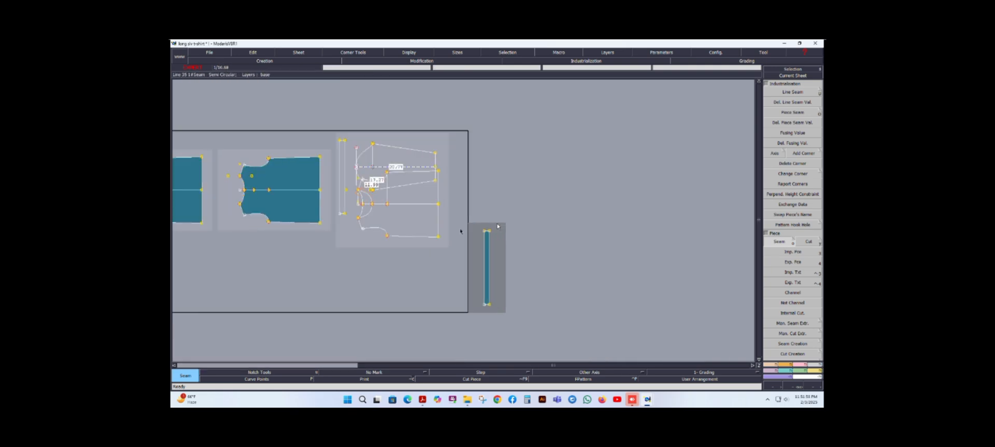
pyautogui.scroll(4, 460, 234)
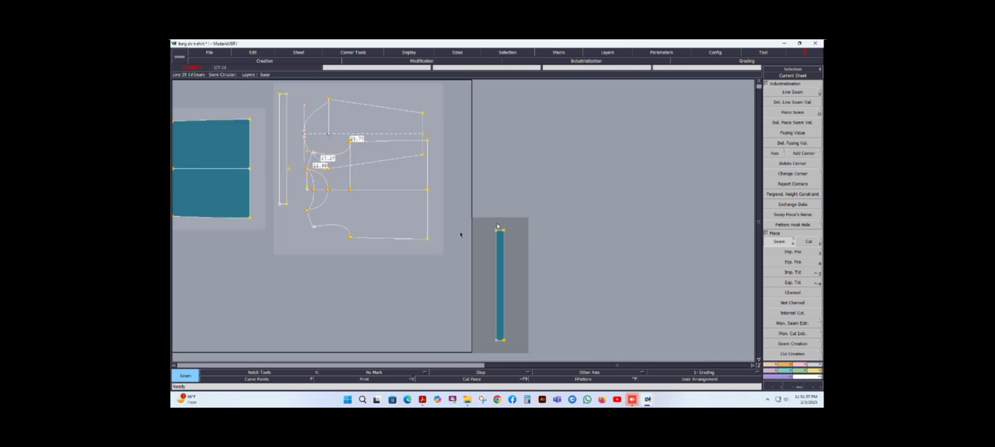
# - Create a developed point on the neck piping's outer long edge, about 24 cm from its lower end
pyautogui.click(775, 366)
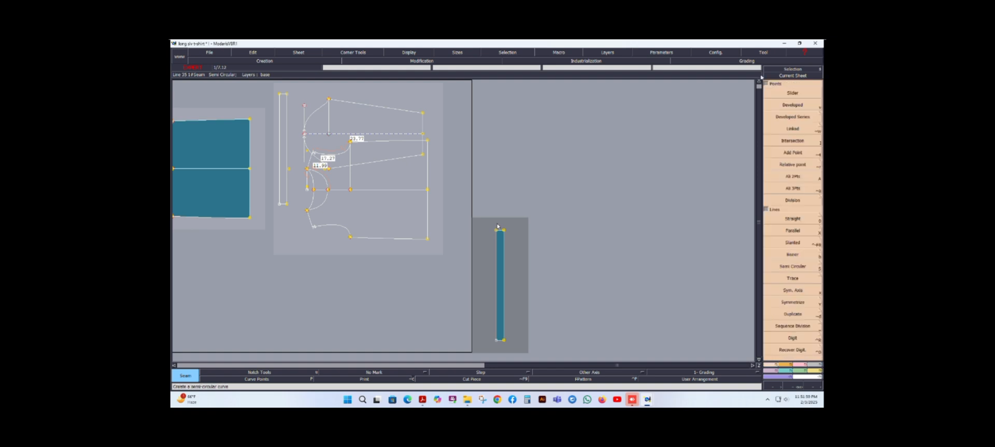
pyautogui.click(789, 105)
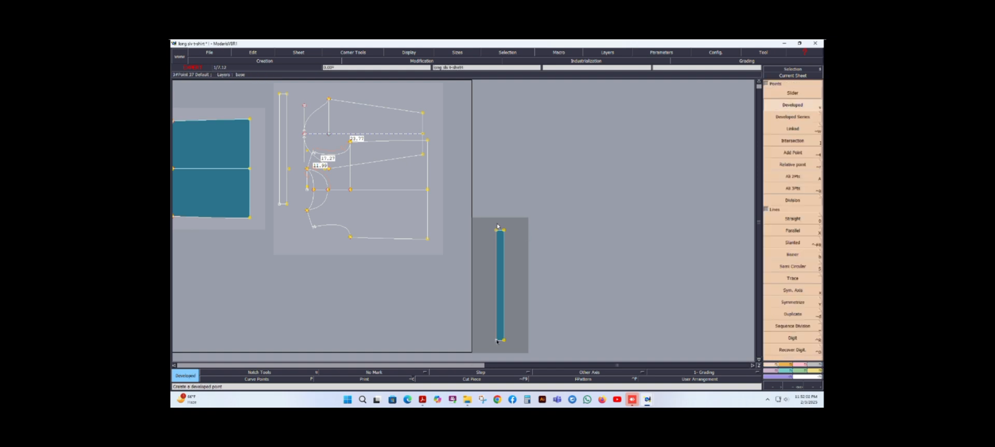
pyautogui.click(500, 309)
pyautogui.click(502, 295)
# - Add a notch at the developed point on the neck piping's outer long edge
pyautogui.click(792, 365)
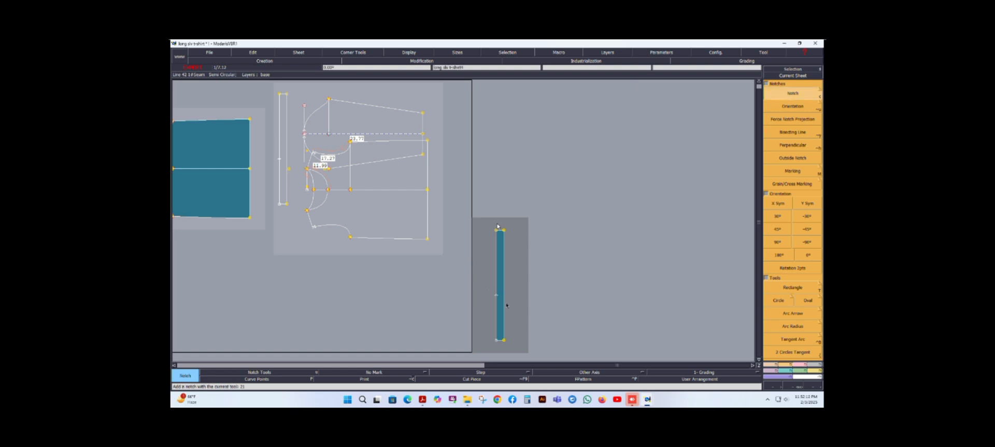
pyautogui.scroll(-2, 517, 303)
pyautogui.scroll(1, 514, 303)
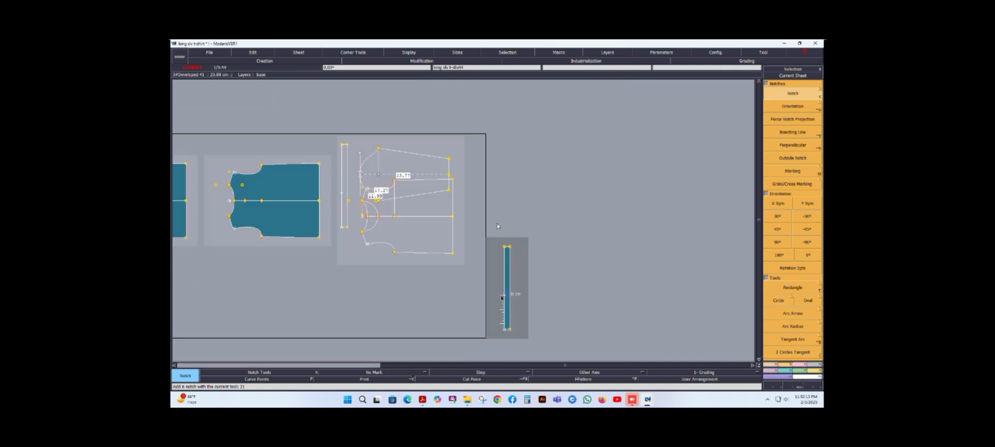
pyautogui.scroll(6, 501, 298)
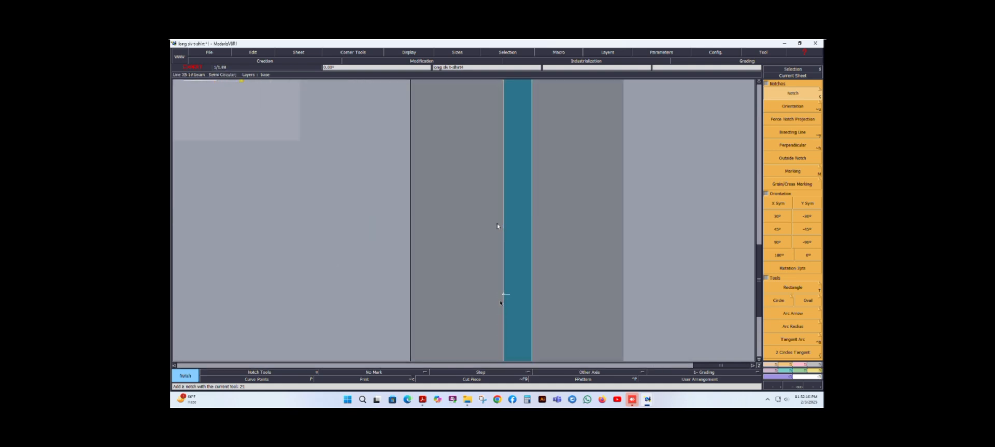
pyautogui.scroll(-5, 501, 300)
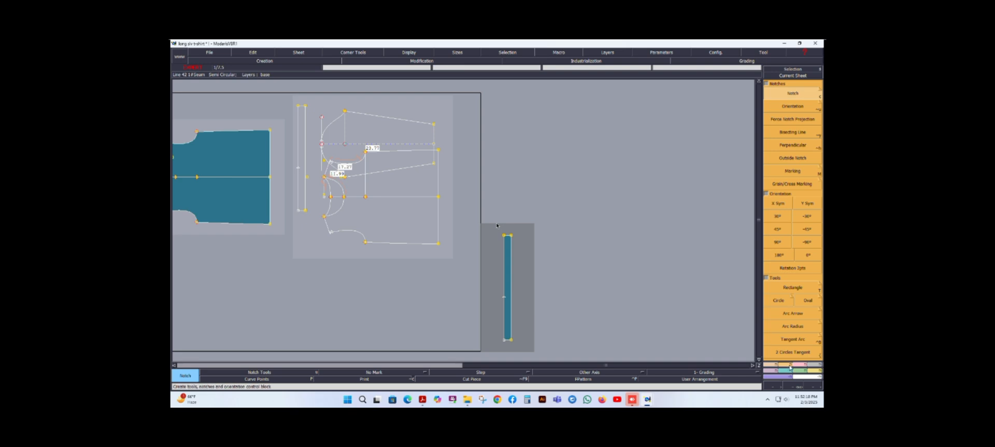
# - Try to link the piping's notch point to the back neckline on the base draft
pyautogui.click(790, 366)
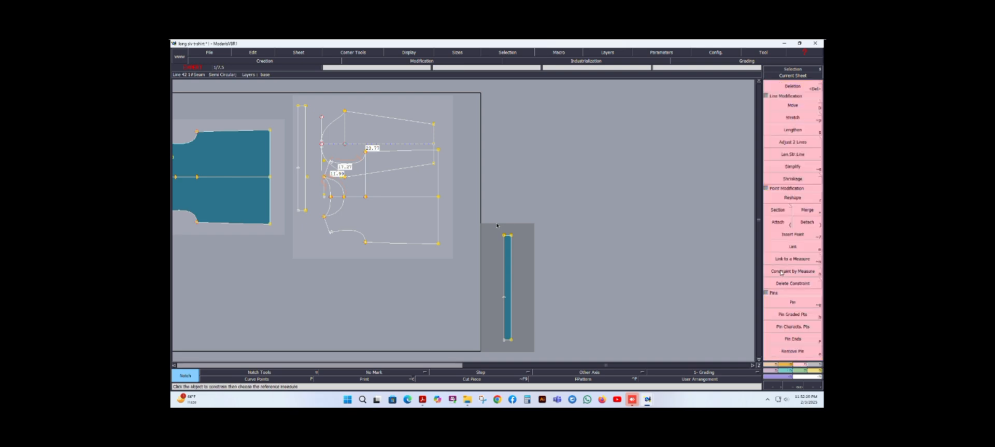
pyautogui.click(782, 247)
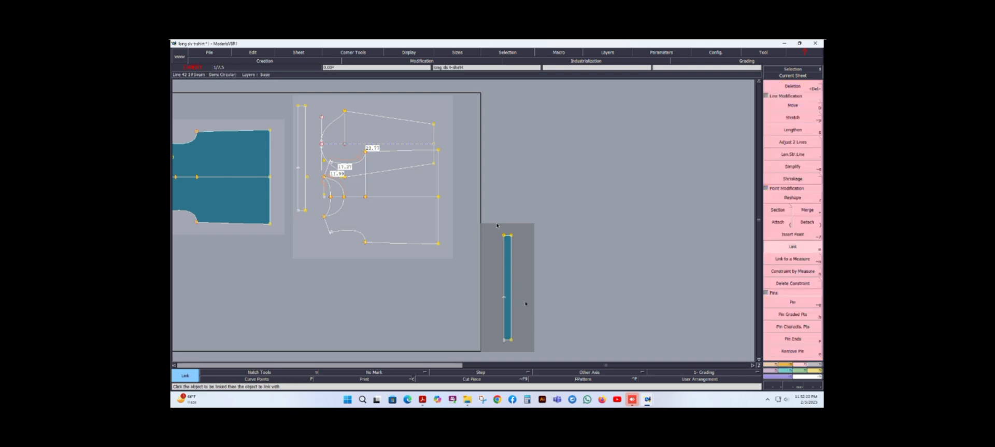
pyautogui.click(470, 289)
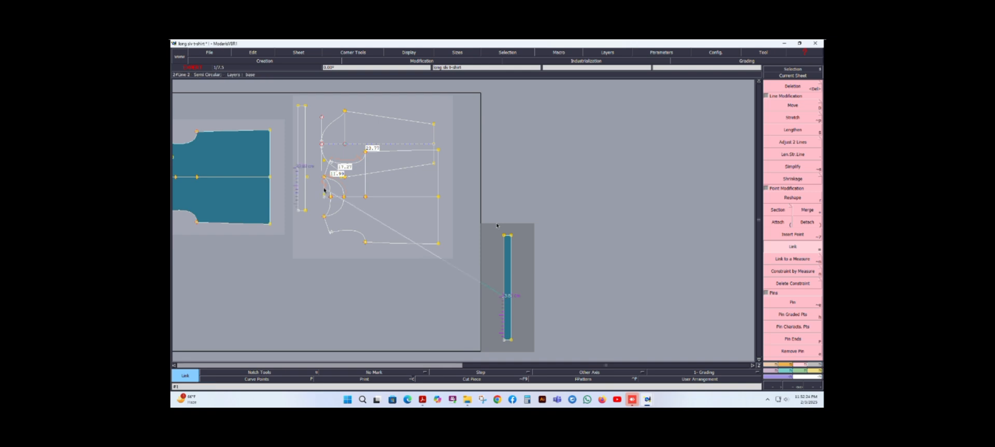
pyautogui.click(353, 230)
pyautogui.click(506, 297)
pyautogui.scroll(2, 325, 188)
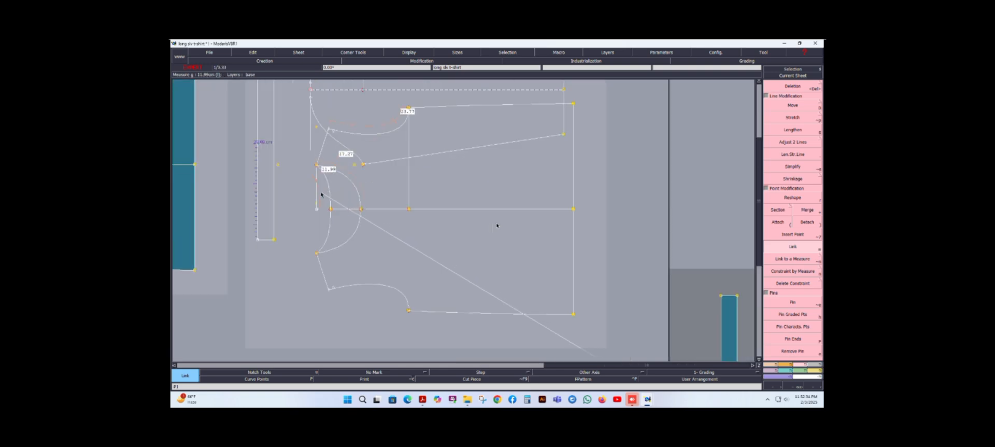
pyautogui.click(319, 194)
pyautogui.scroll(-2, 321, 195)
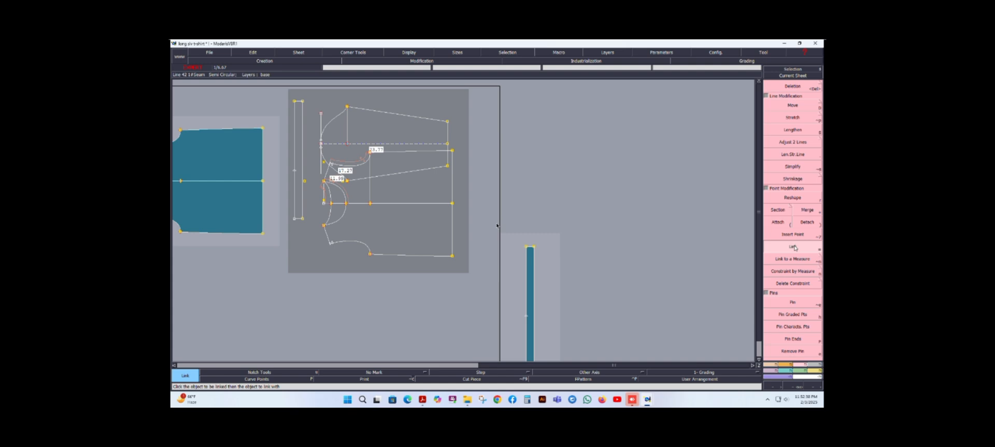
# - Constrain the piping's notch point by the back neckline measure so the notch follows the neckline grading
pyautogui.click(793, 271)
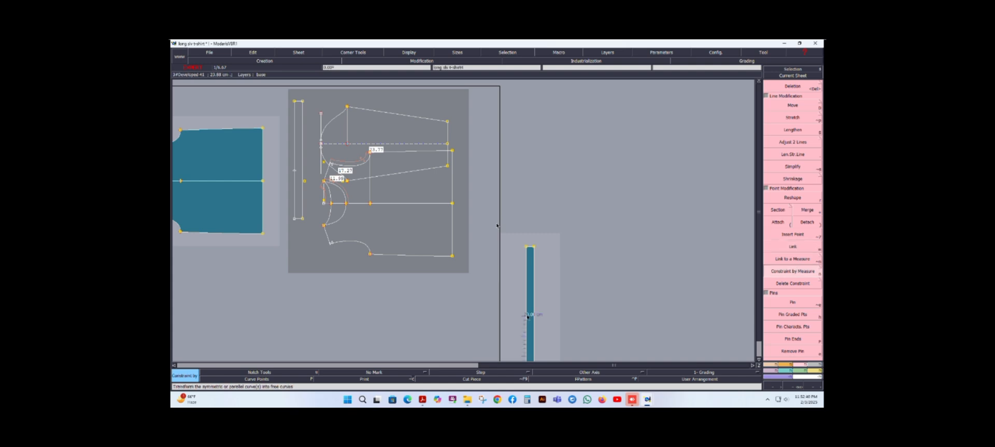
pyautogui.click(527, 315)
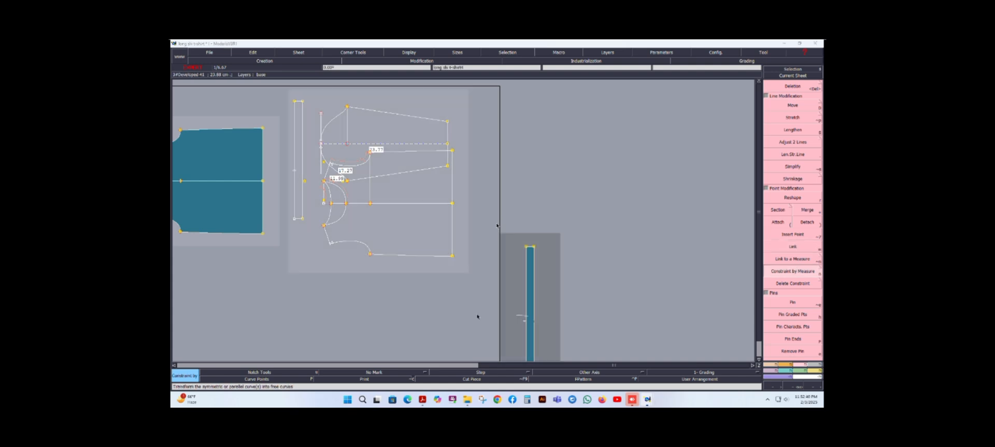
pyautogui.click(324, 195)
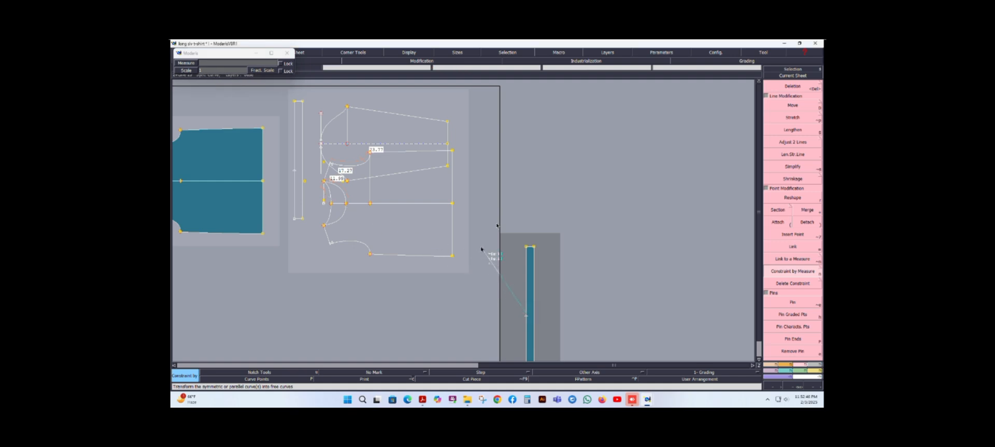
pyautogui.click(532, 307)
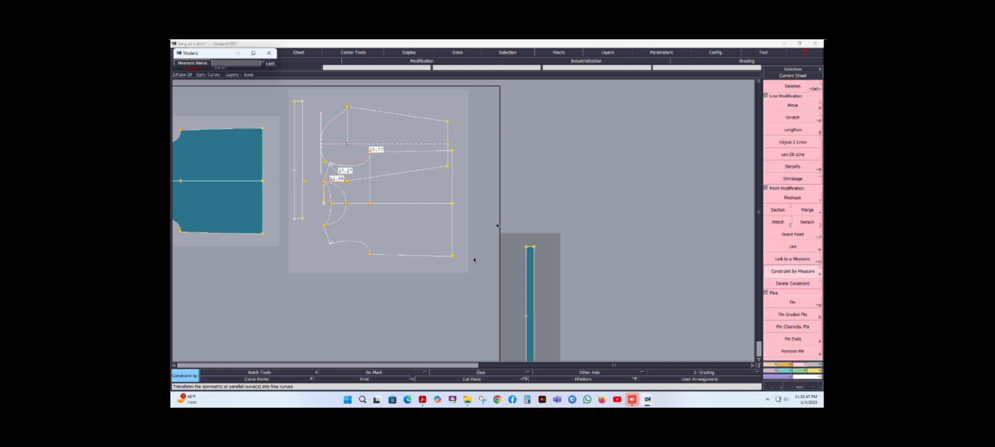
pyautogui.press('Return')
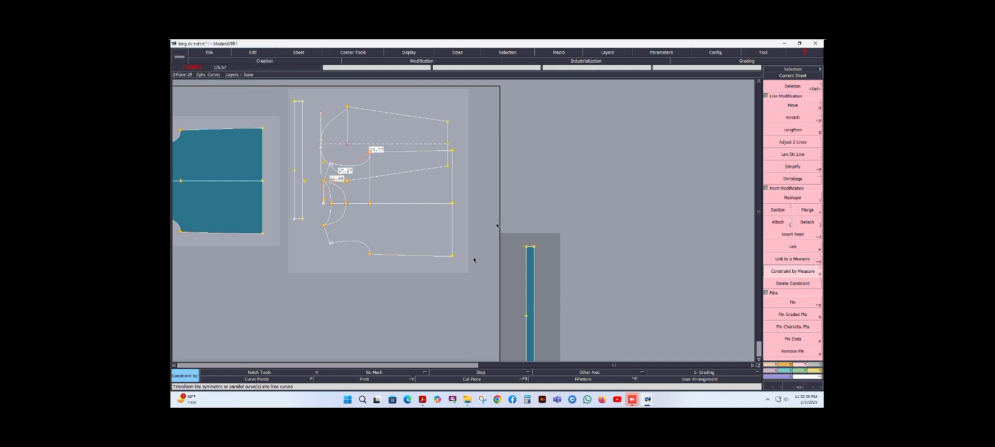
pyautogui.scroll(-2, 518, 328)
pyautogui.scroll(2, 520, 336)
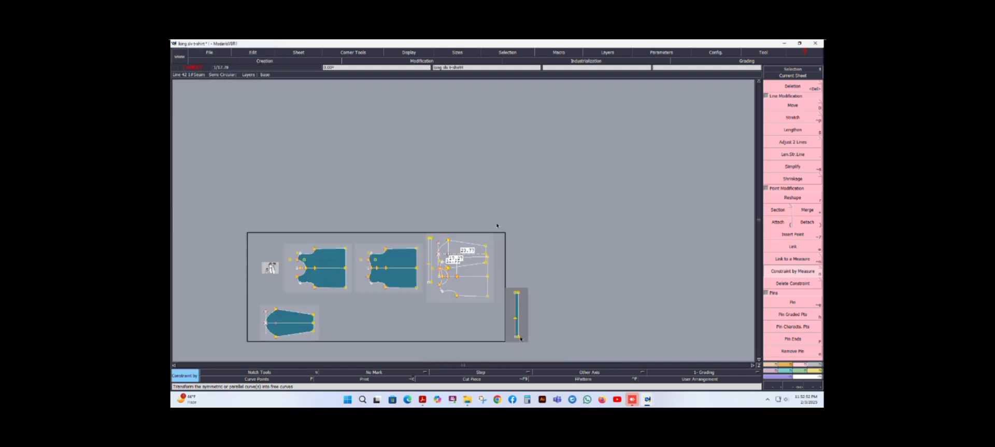
pyautogui.scroll(3, 518, 340)
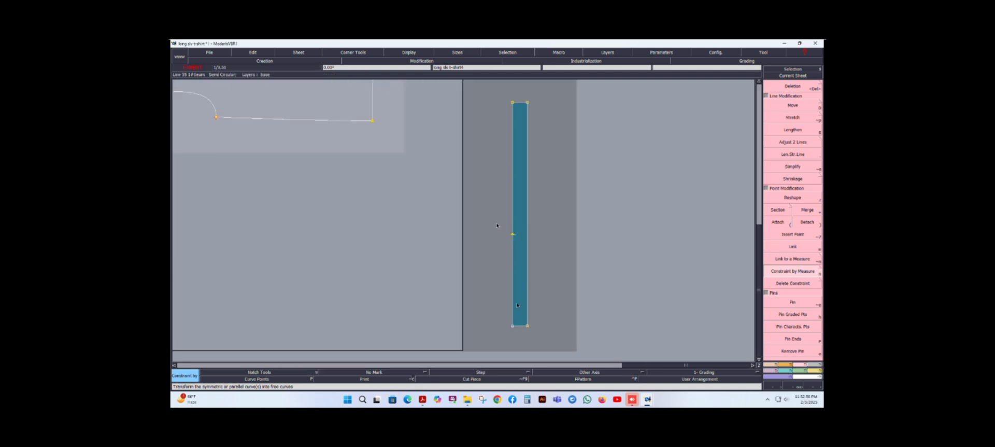
pyautogui.scroll(-2, 517, 305)
# - Save the T-shirt model with the notched neck piping, continuing past the save warning
pyautogui.click(210, 52)
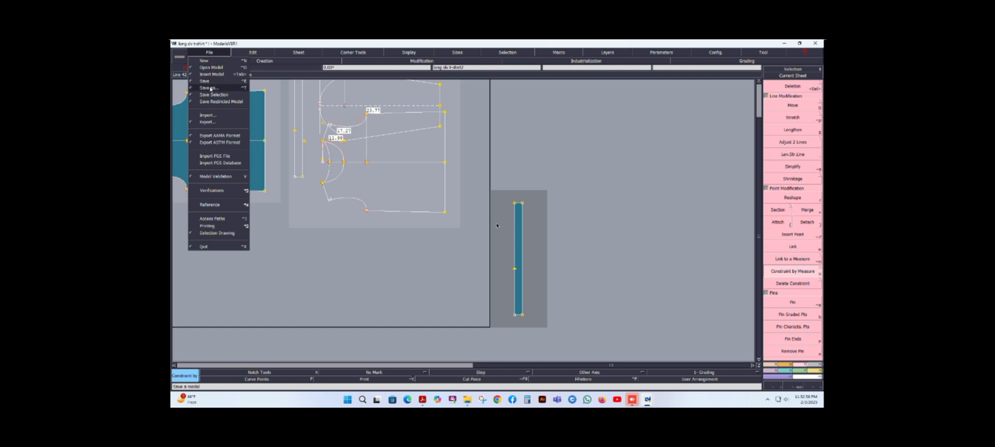
pyautogui.click(210, 88)
pyautogui.click(452, 256)
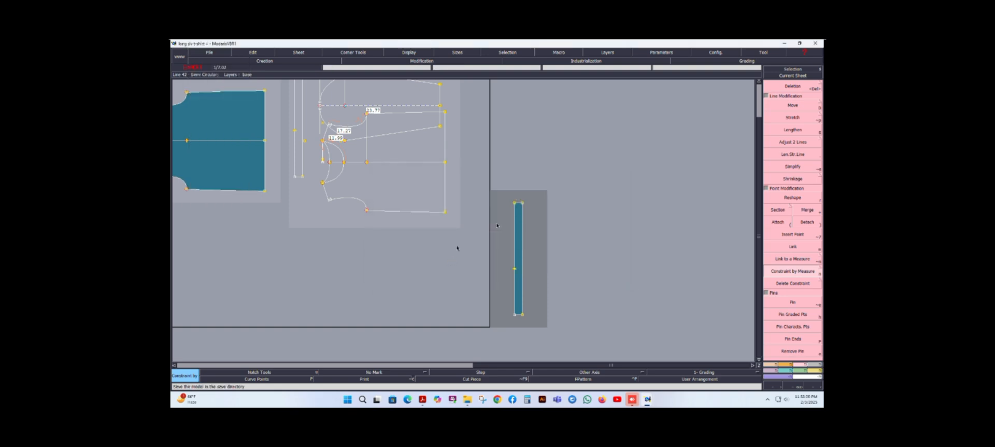
# - Display the neck piping in all sizes and examine the grading at its upper end and at the notch
pyautogui.scroll(-2, 457, 248)
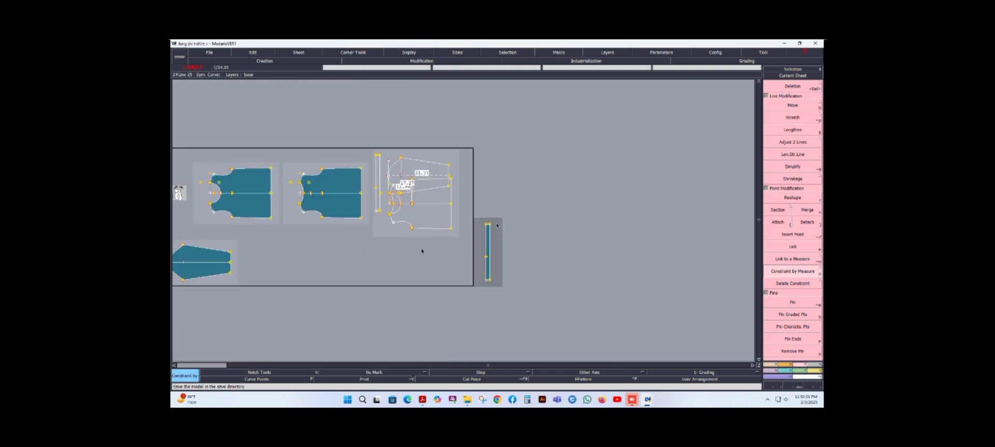
pyautogui.scroll(3, 487, 250)
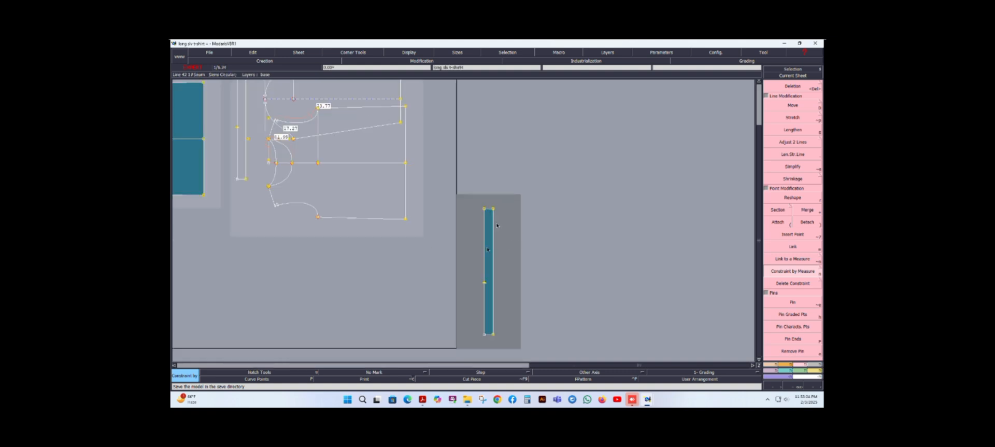
pyautogui.press('F10')
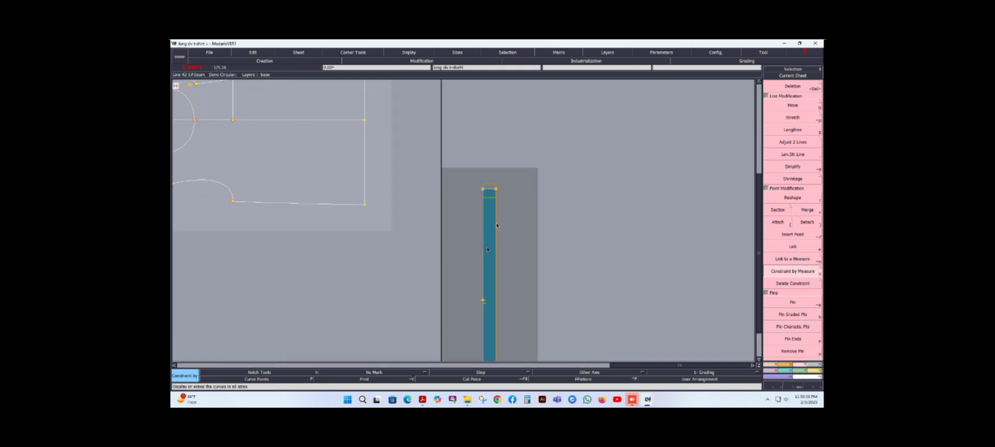
pyautogui.scroll(-3, 497, 224)
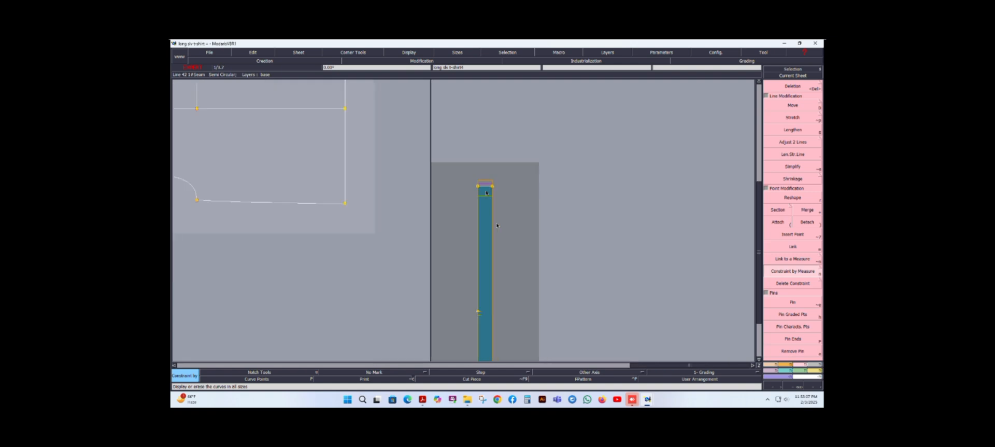
pyautogui.scroll(2, 497, 225)
pyautogui.scroll(3, 497, 225)
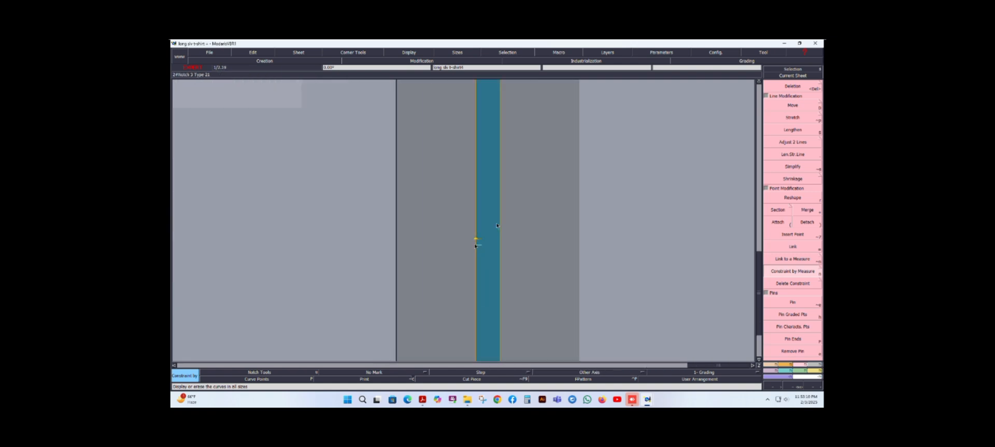
pyautogui.scroll(-5, 496, 225)
pyautogui.scroll(2, 496, 225)
pyautogui.scroll(2, 497, 225)
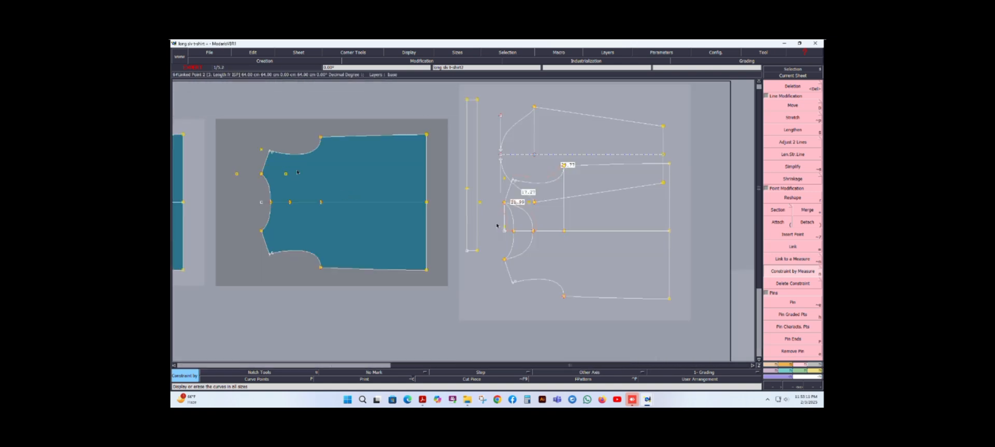
# - Save the model again after the grading check, continuing past the save warning
pyautogui.click(209, 52)
pyautogui.click(209, 82)
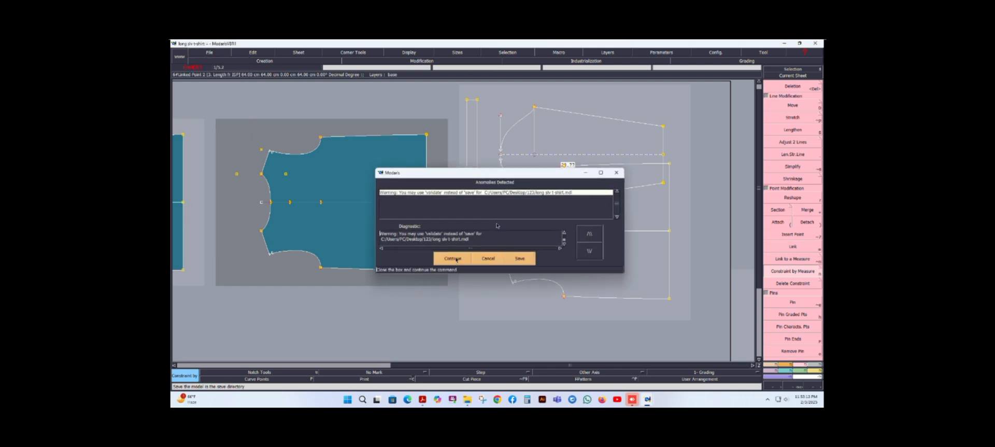
pyautogui.click(433, 257)
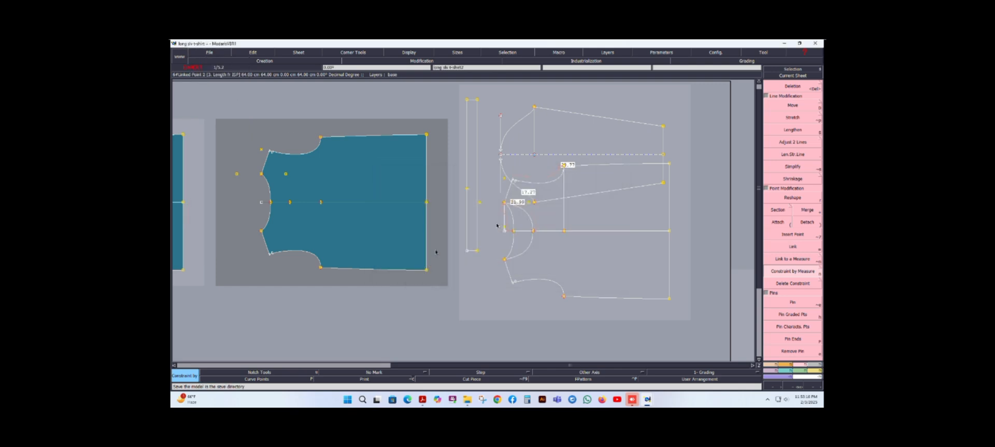
# - Arrange all sheets automatically on the desk, select them all and display every piece in all sizes
pyautogui.press('j')
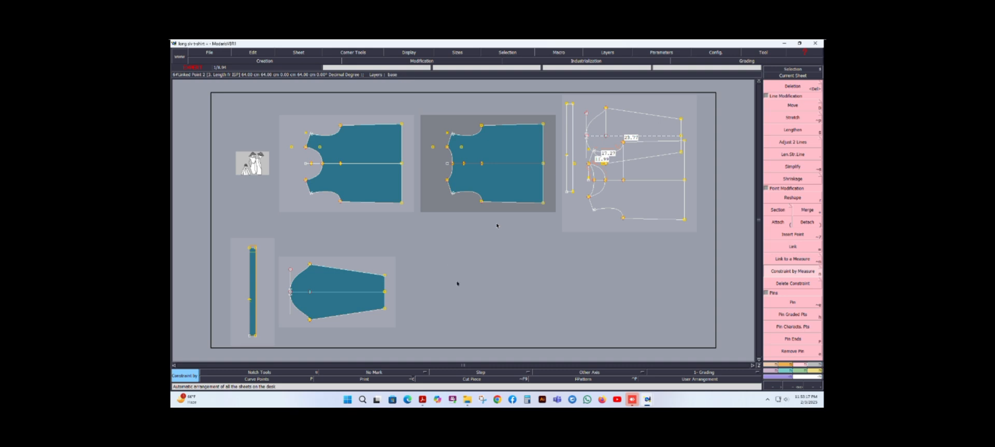
pyautogui.hotkey('ctrl', 'a')
pyautogui.press('F9')
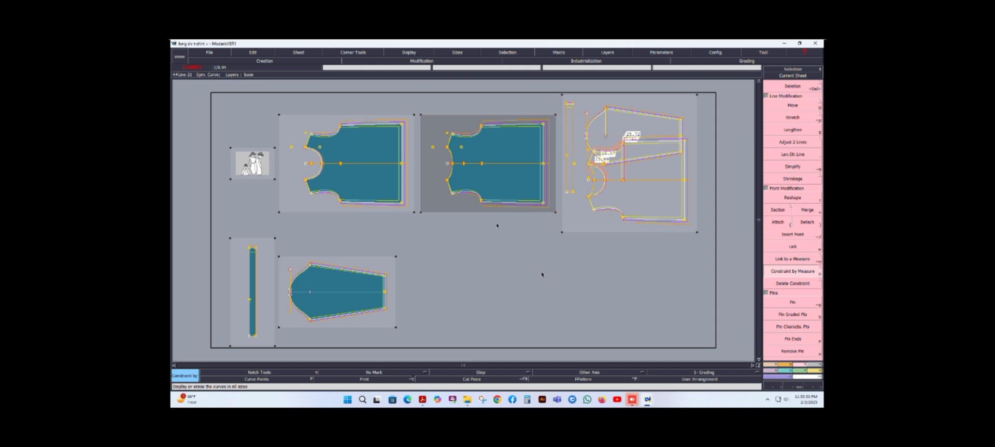
# - Move the sleeve draft upward on the base pattern sheet so it sits clear of the body draft
pyautogui.click(783, 110)
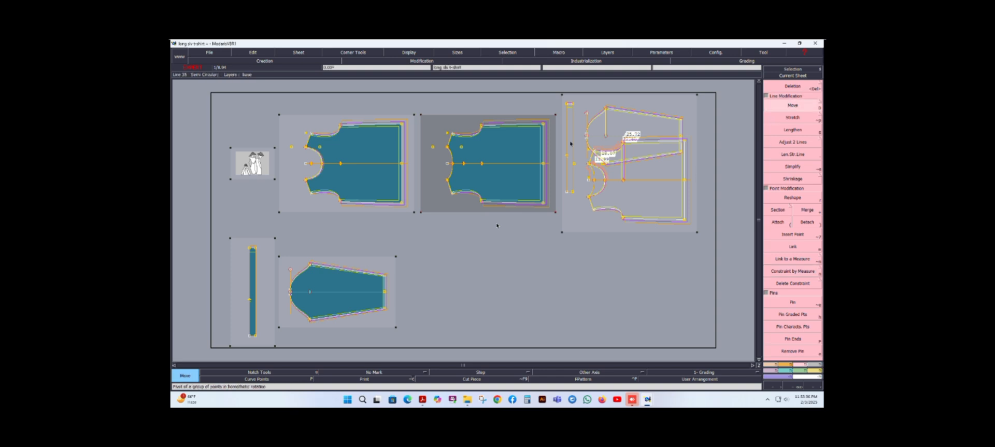
pyautogui.click(605, 136)
pyautogui.click(603, 104)
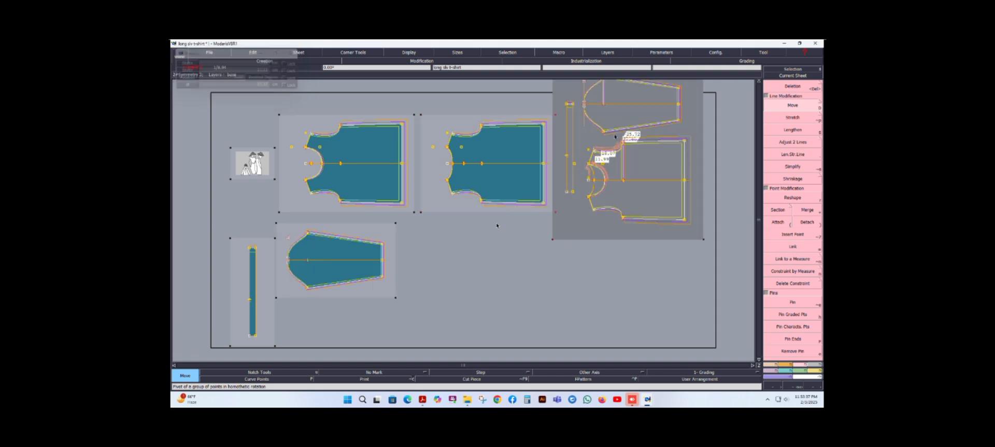
pyautogui.scroll(-2, 619, 184)
pyautogui.scroll(1, 617, 129)
pyautogui.click(625, 152)
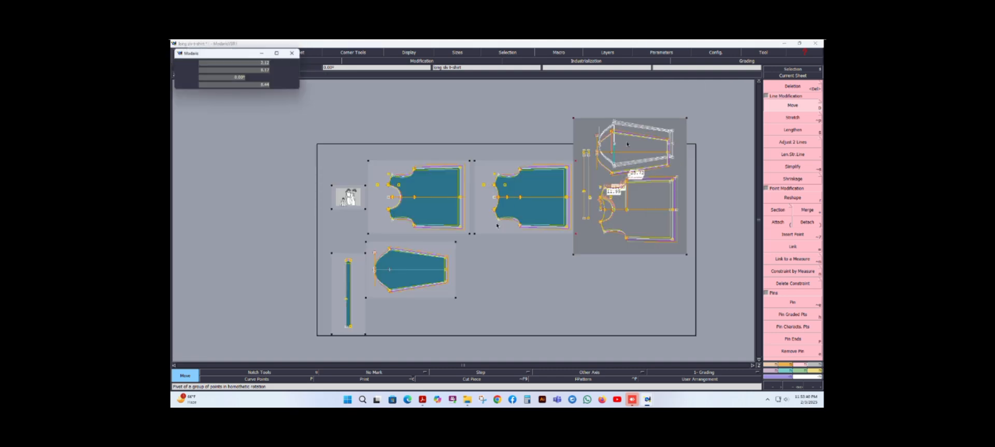
pyautogui.click(627, 144)
pyautogui.scroll(-2, 497, 225)
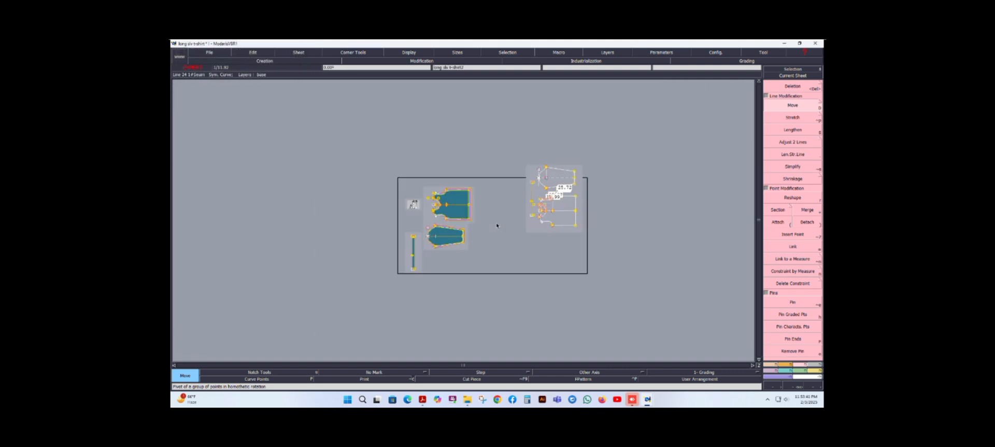
pyautogui.scroll(2, 518, 216)
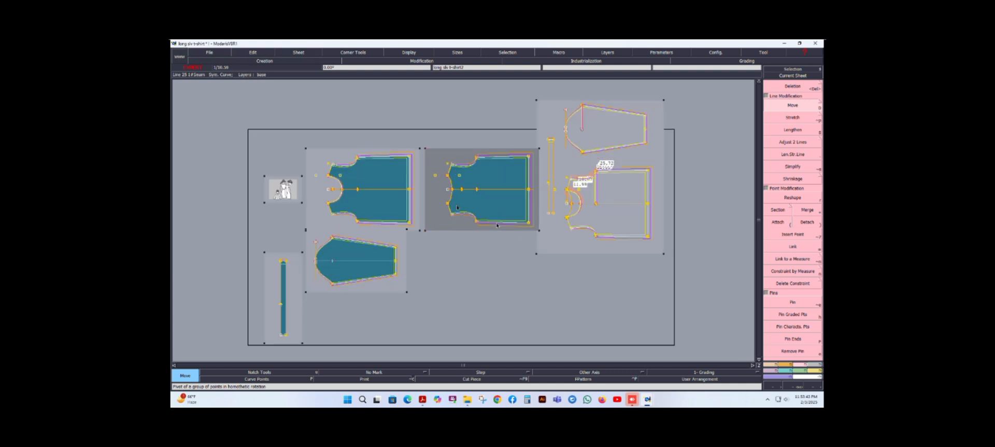
# - Save the long-sleeve T-shirt model twice, continuing past the save warning each time
pyautogui.click(217, 53)
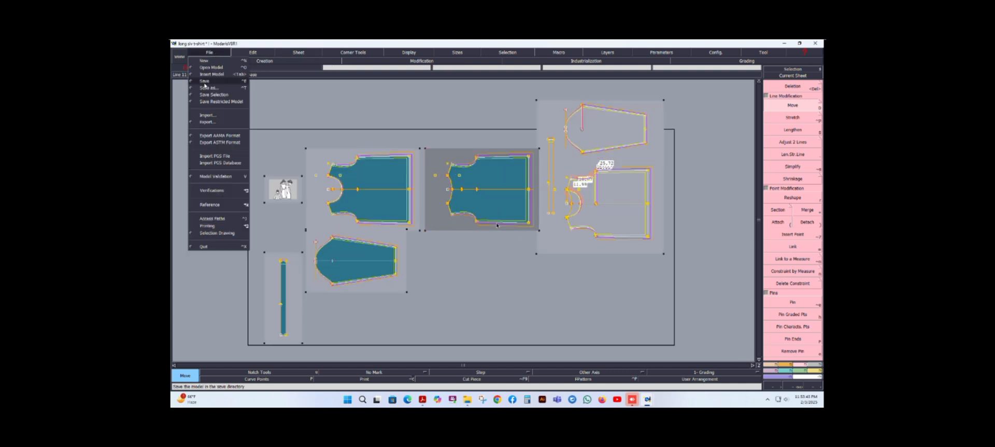
pyautogui.click(206, 83)
pyautogui.click(450, 258)
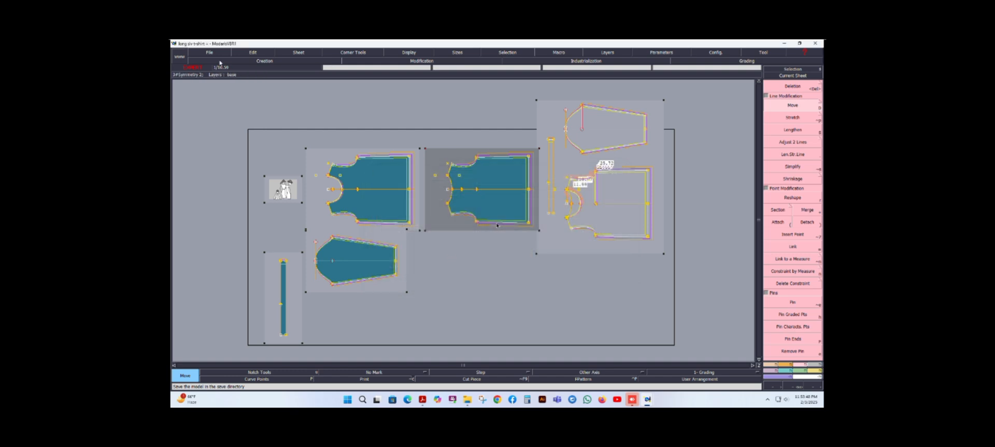
pyautogui.click(210, 54)
pyautogui.click(206, 84)
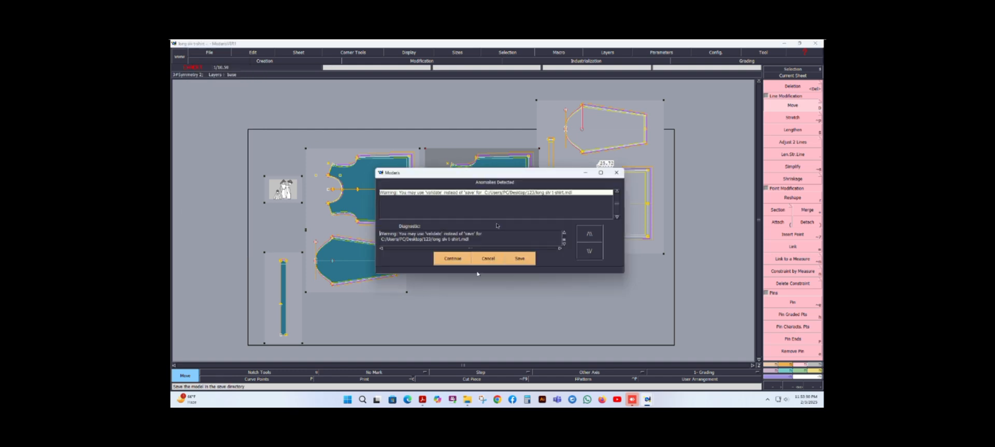
pyautogui.click(453, 259)
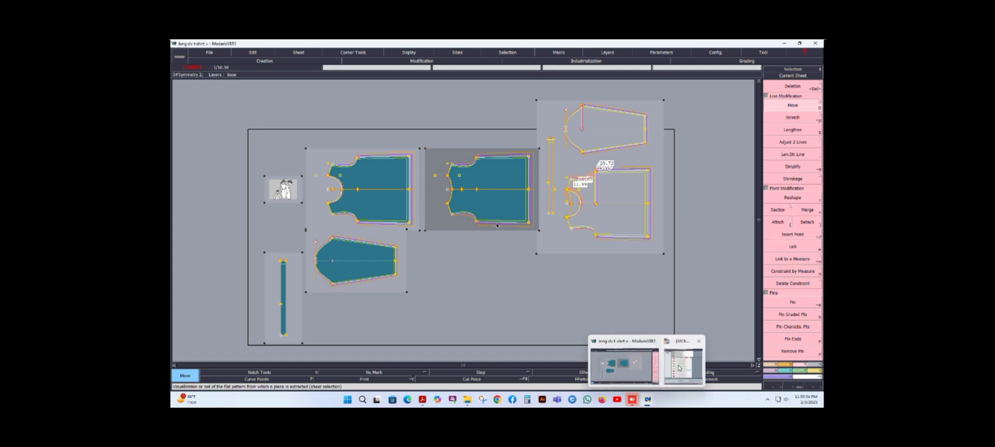
# - Bring up the MChart measurement chart and narrow its window so all pattern sheets are visible beside it
pyautogui.click(648, 400)
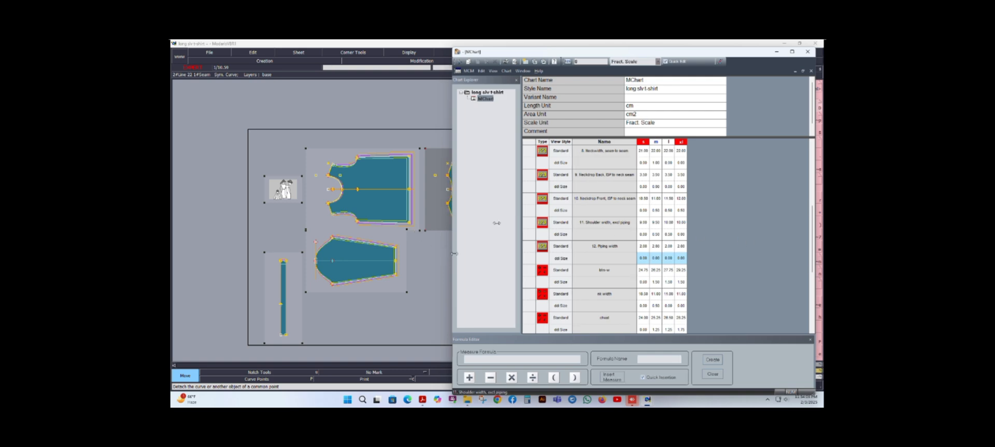
pyautogui.moveTo(450, 253); pyautogui.dragTo(575, 252)
pyautogui.scroll(-2, 510, 253)
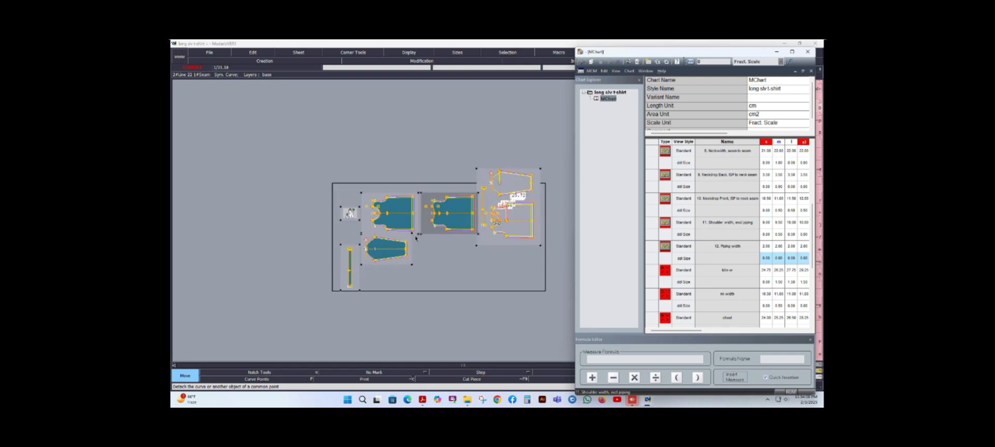
pyautogui.scroll(1, 504, 250)
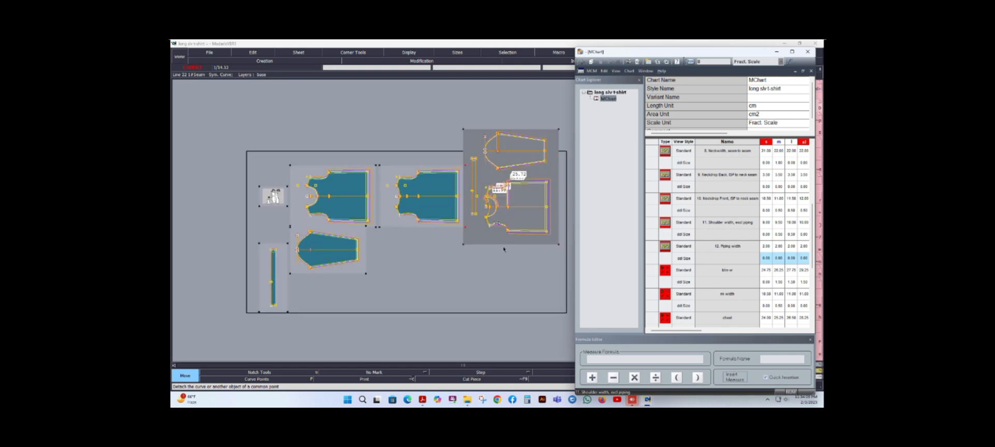